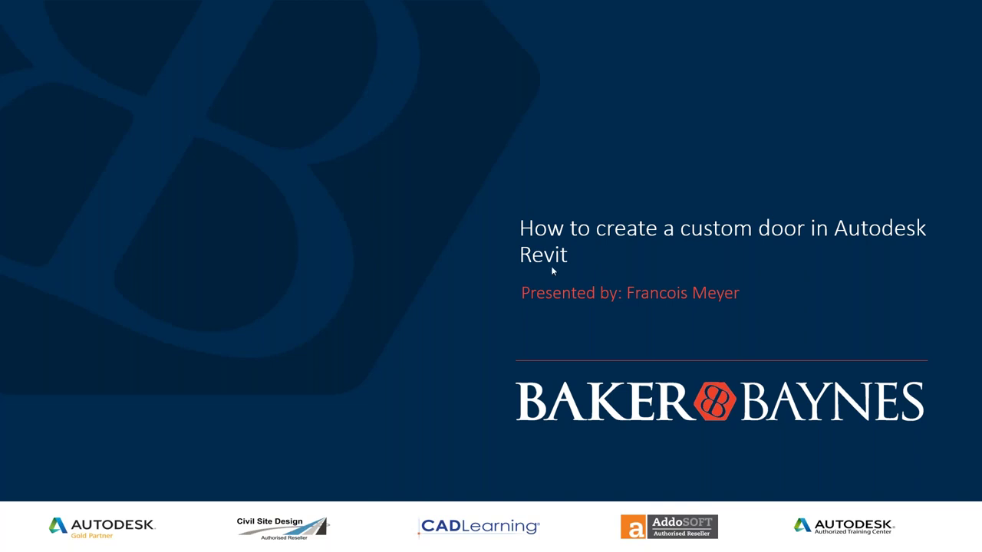
pyautogui.click(624, 272)
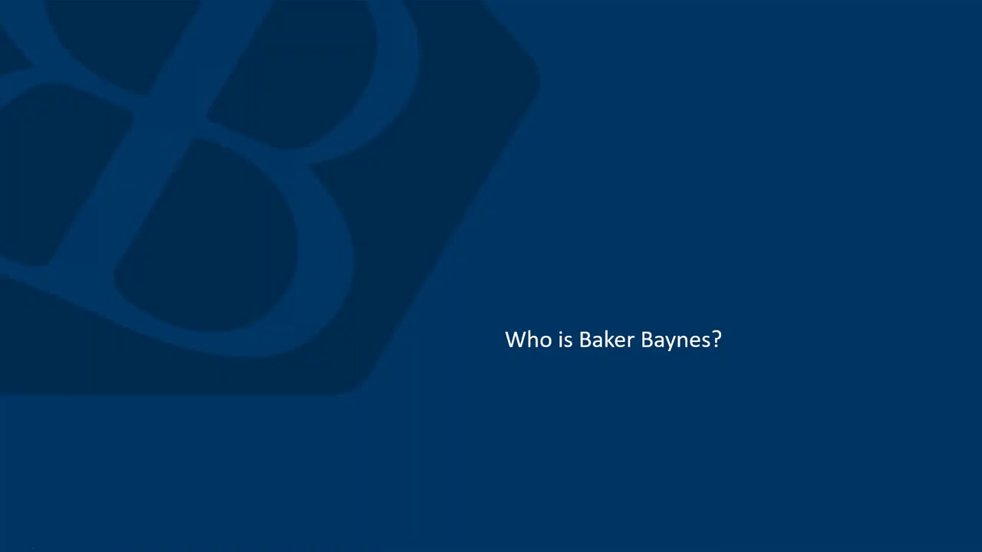
pyautogui.press('Right')
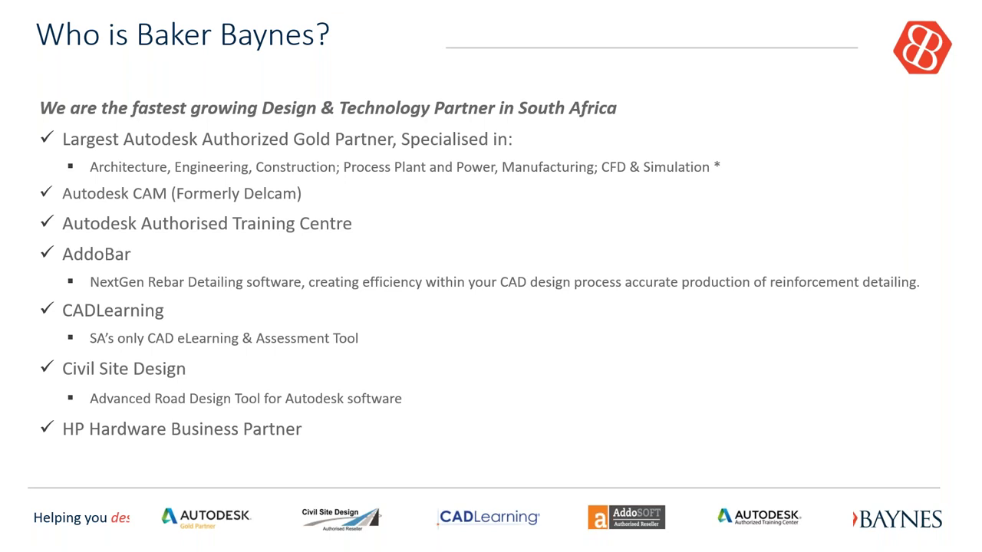
pyautogui.press('Right')
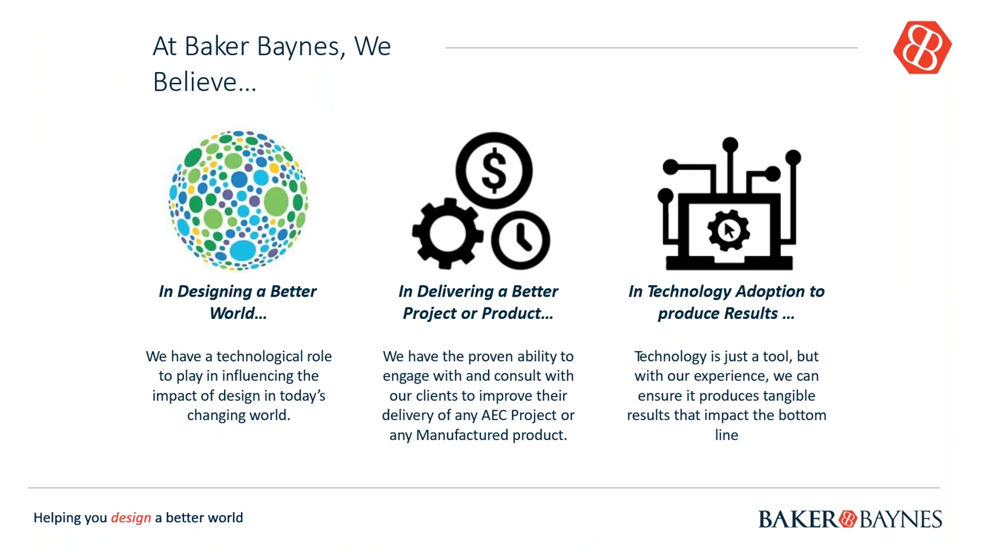
pyautogui.press('Right')
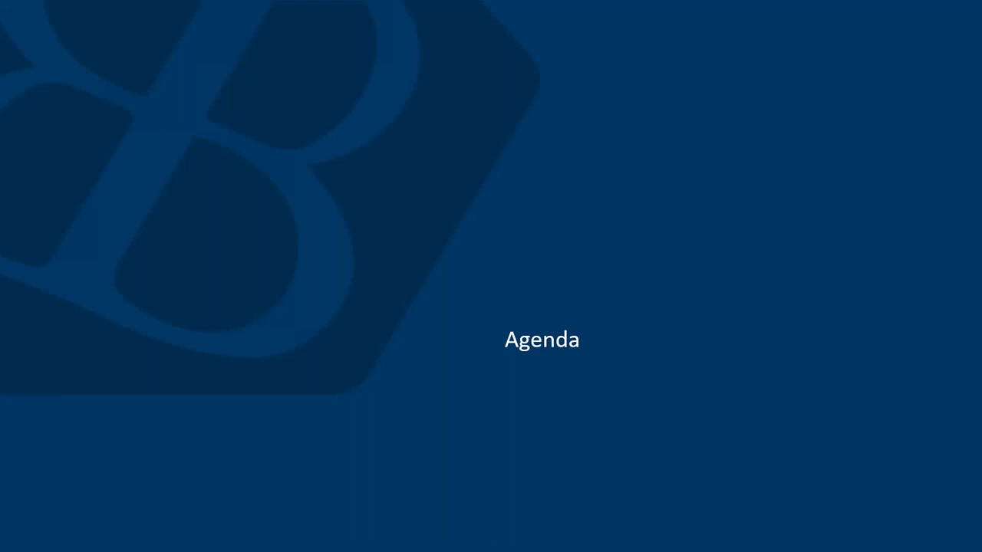
pyautogui.press('Right')
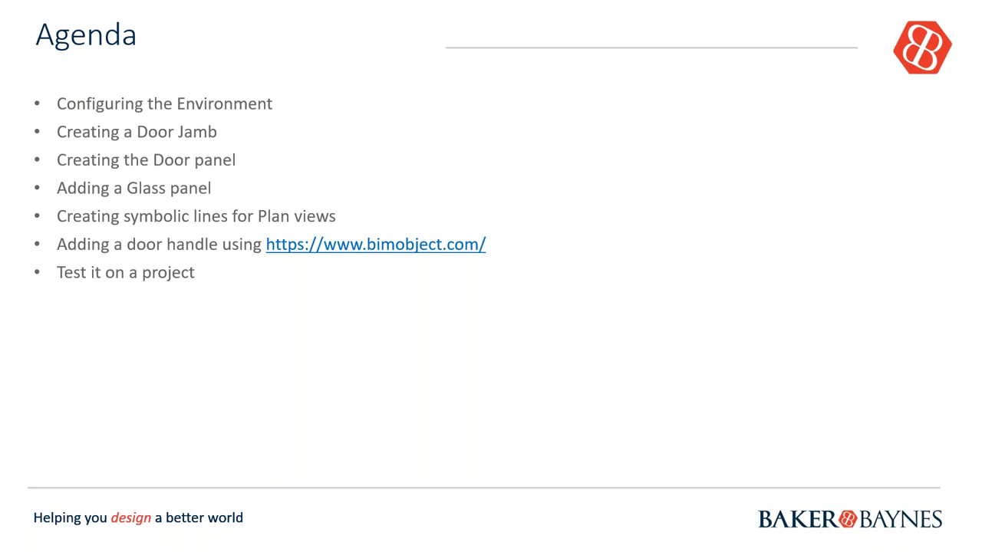
pyautogui.press('Right')
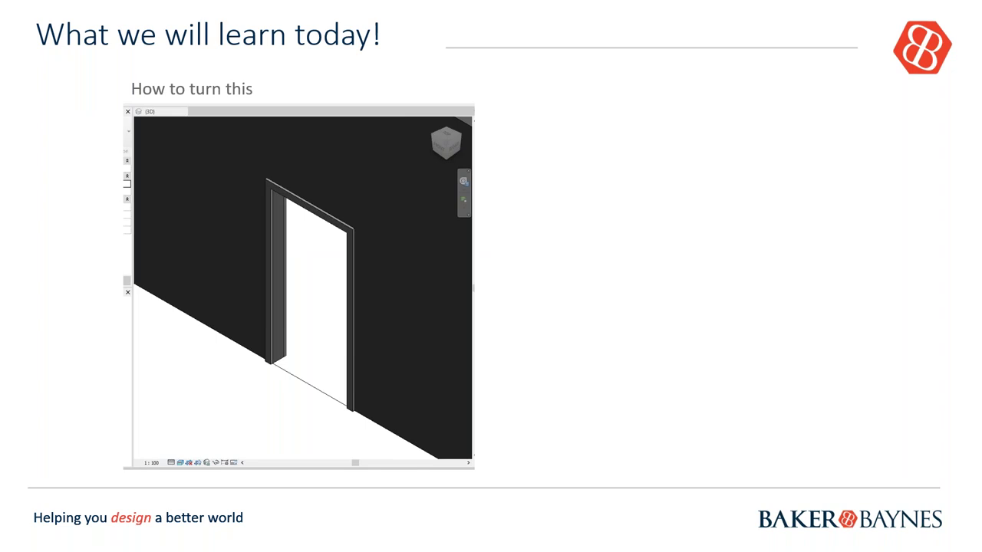
pyautogui.press('Right')
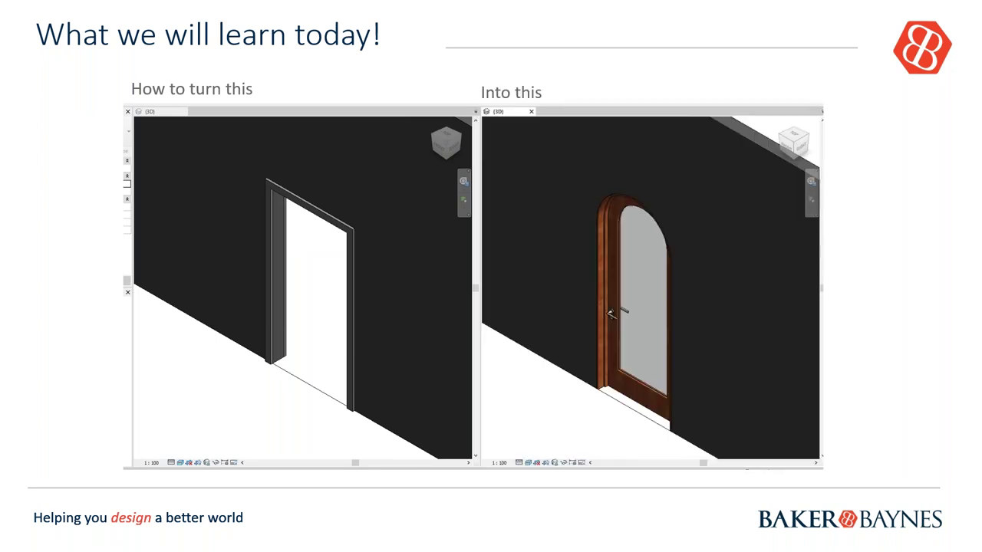
pyautogui.press('Right')
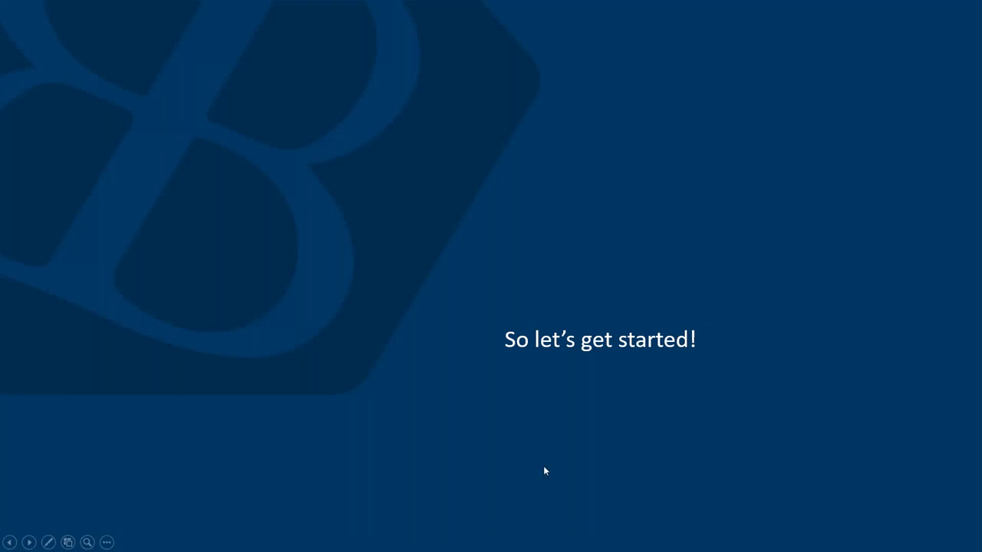
# - Switch to Revit and create a new family from the Metric Door template
pyautogui.press('super')
pyautogui.press('super')
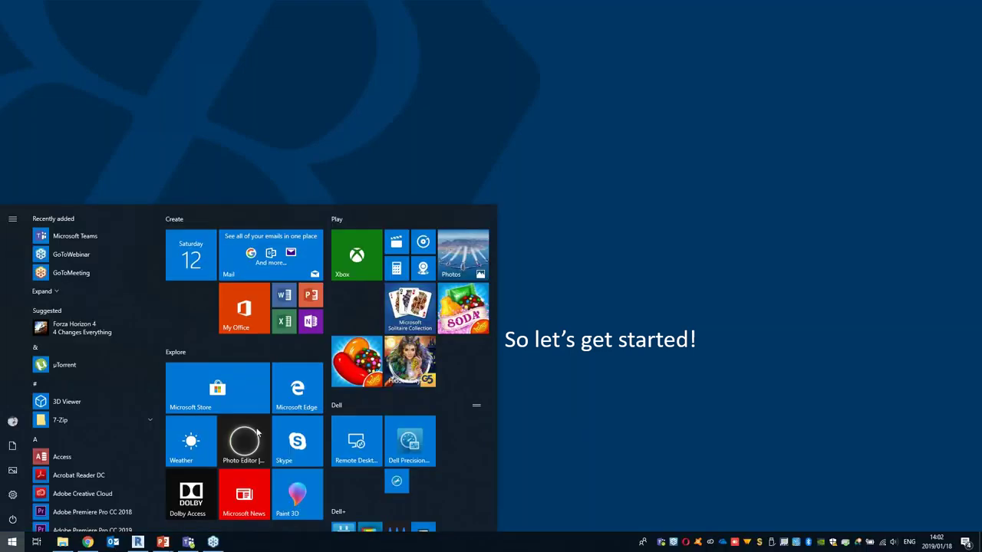
pyautogui.click(138, 543)
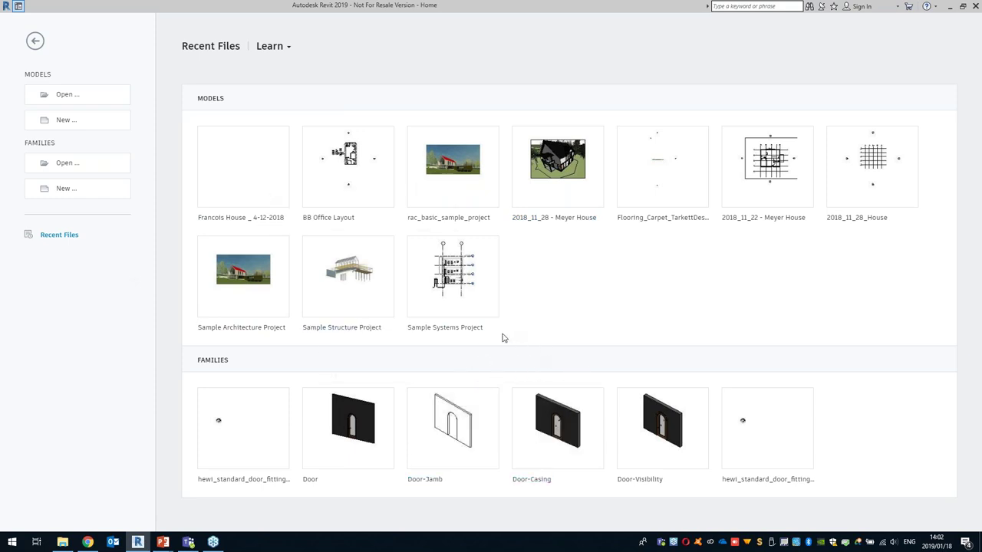
pyautogui.click(66, 190)
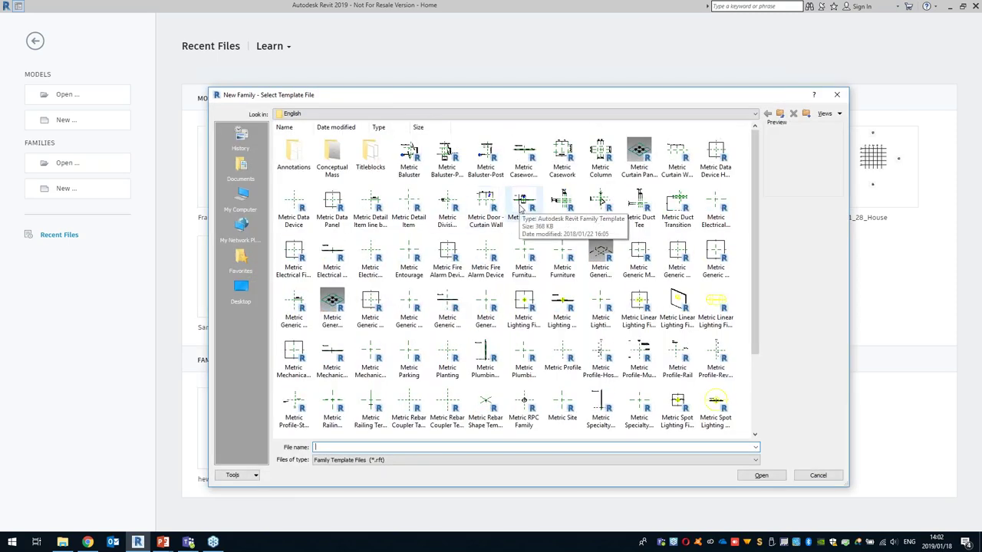
pyautogui.click(524, 204)
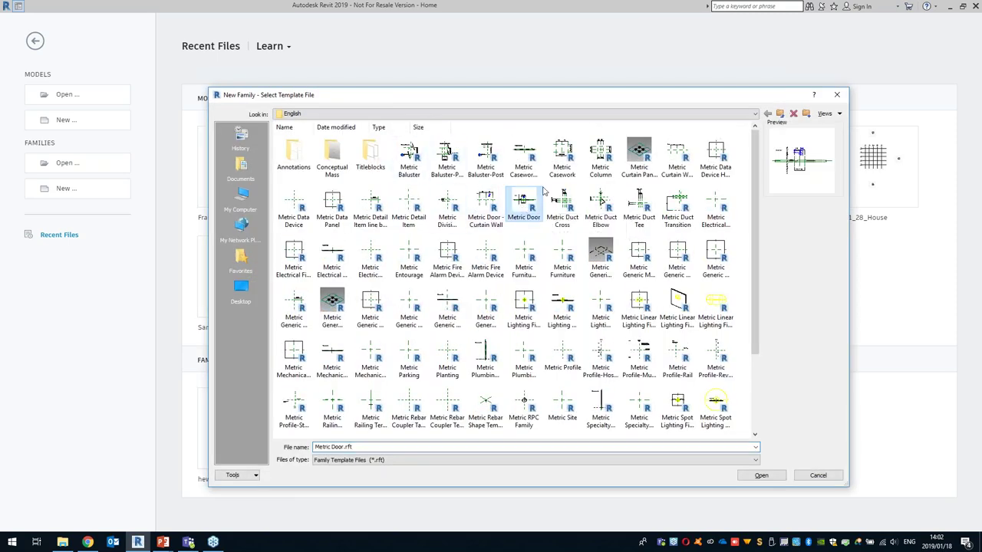
pyautogui.click(751, 114)
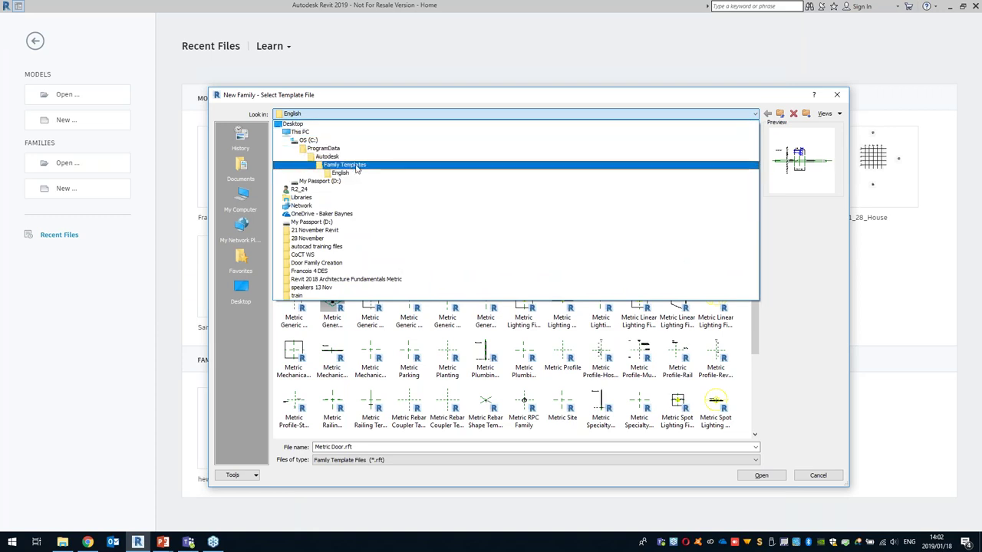
pyautogui.click(534, 339)
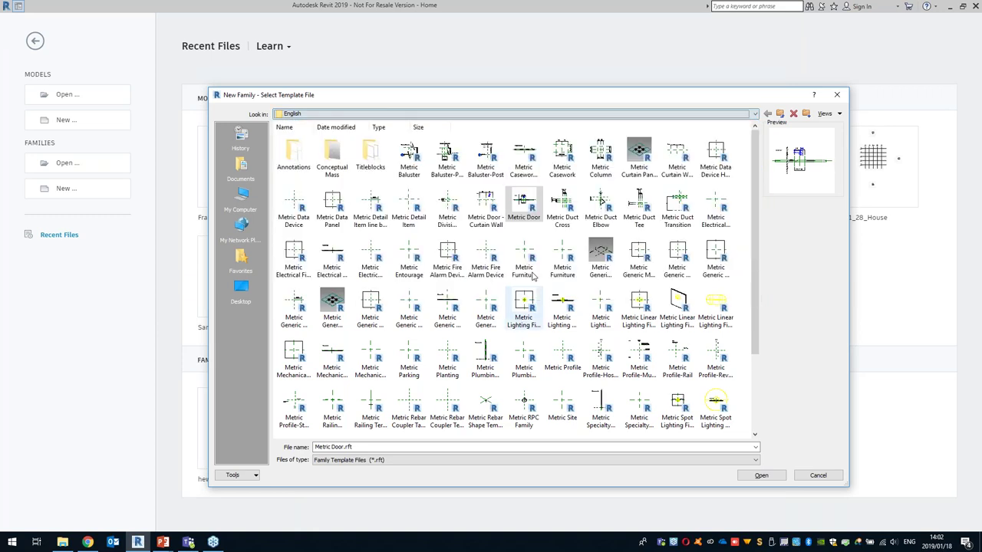
pyautogui.click(758, 475)
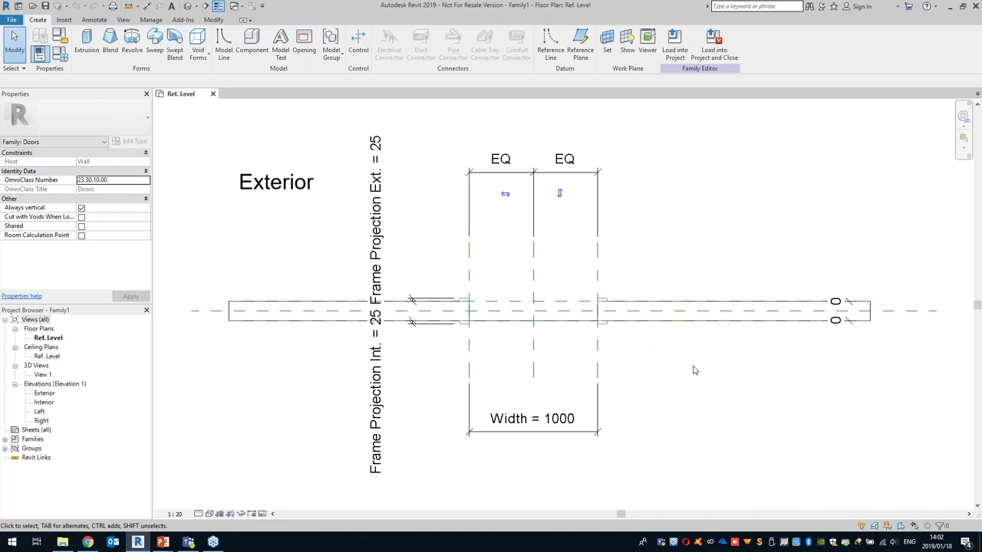
# - Delete the default interior and exterior frame trims around the door opening in the Ref. Level plan
pyautogui.scroll(-3, 384, 280)
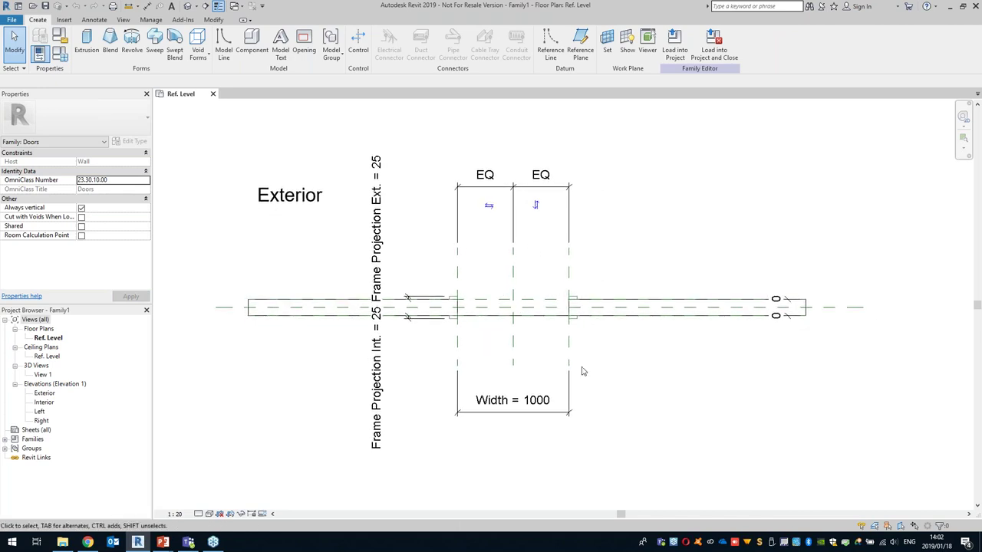
pyautogui.moveTo(510, 360)
pyautogui.mouseDown(button='middle')
pyautogui.moveTo(504, 371)
pyautogui.moveTo(515, 365)
pyautogui.mouseUp(button='middle')
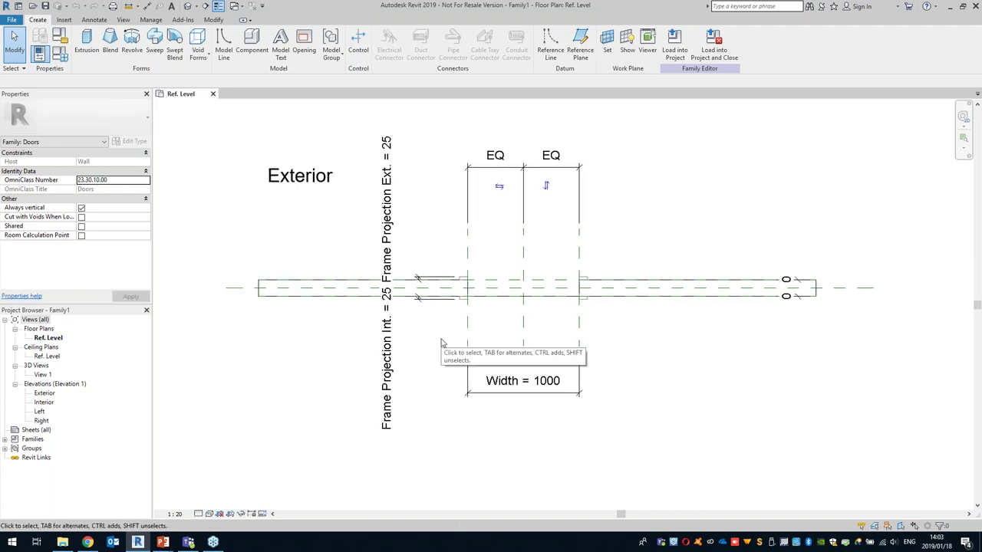
pyautogui.moveTo(437, 343); pyautogui.dragTo(430, 341, button='middle')
pyautogui.moveTo(336, 256); pyautogui.dragTo(339, 271, button='middle')
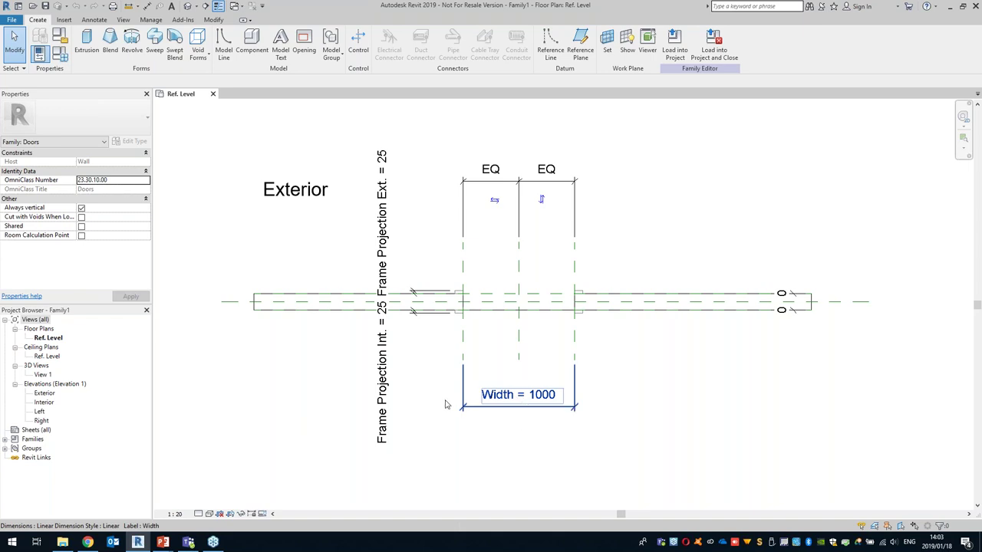
pyautogui.scroll(1, 431, 308)
pyautogui.scroll(1, 659, 333)
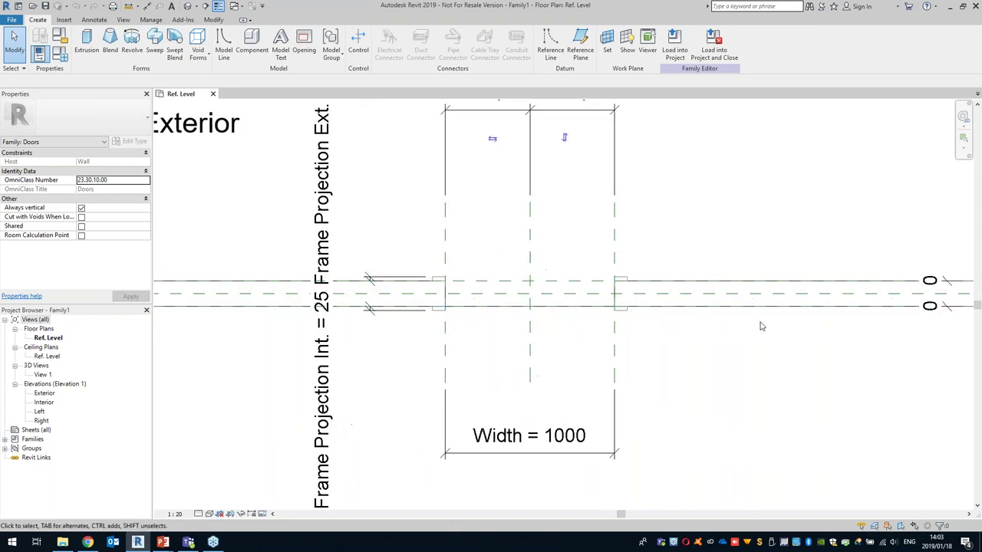
pyautogui.scroll(-1, 458, 315)
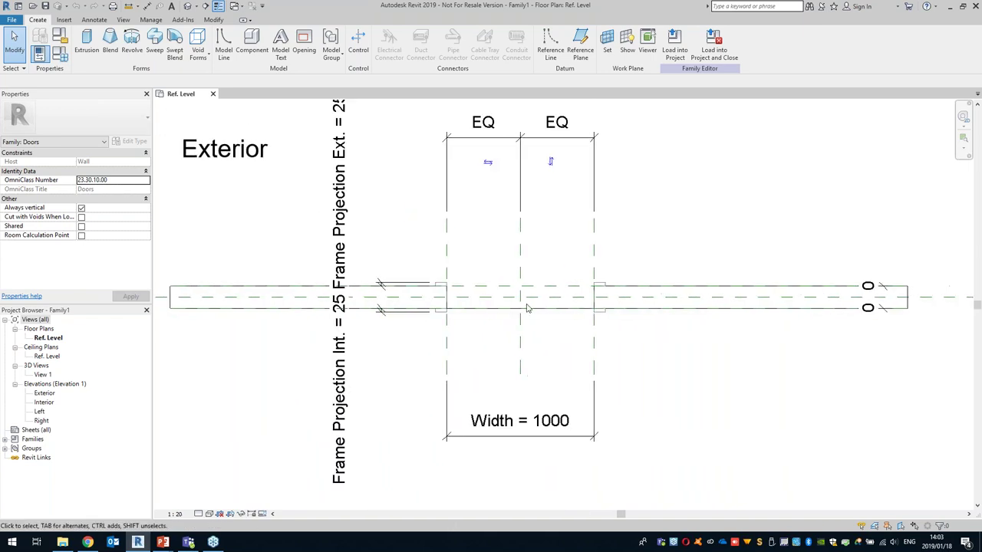
pyautogui.click(438, 312)
pyautogui.press('Delete')
pyautogui.click(440, 285)
pyautogui.press('Delete')
# - Set the door opening's Width dimension to 1200
pyautogui.scroll(-1, 432, 312)
pyautogui.moveTo(415, 297); pyautogui.dragTo(361, 281, button='middle')
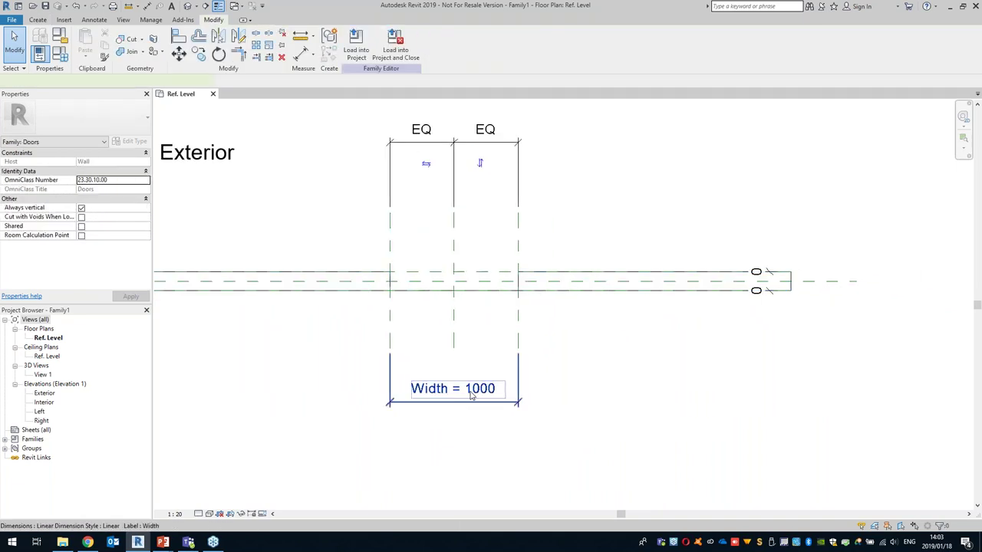
pyautogui.click(472, 395)
pyautogui.click(469, 391)
pyautogui.write('1200')
pyautogui.press('Return')
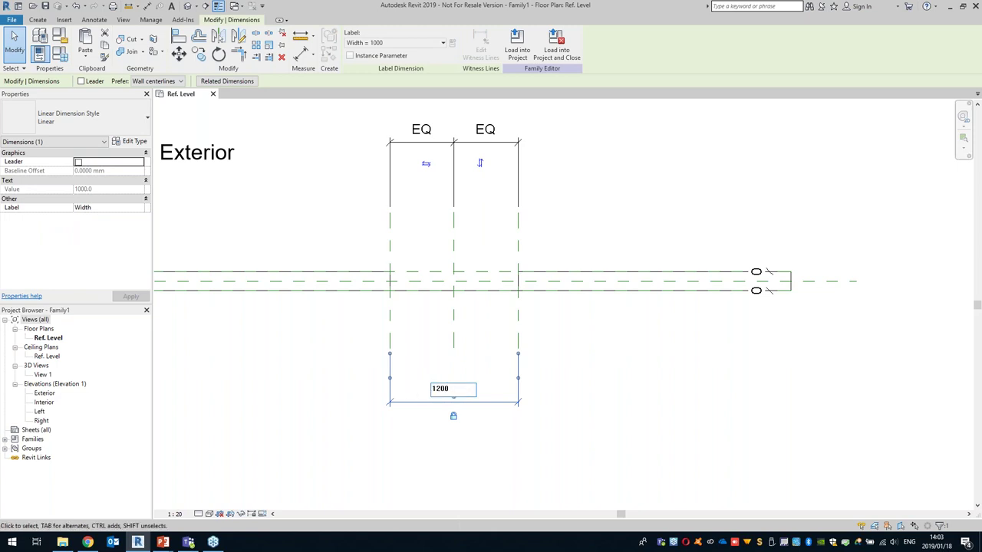
pyautogui.click(327, 368)
# - Open the family types and review the door's existing parameters, including Height, Width, Rough Width and Rough Height
pyautogui.moveTo(447, 358); pyautogui.dragTo(529, 378, button='middle')
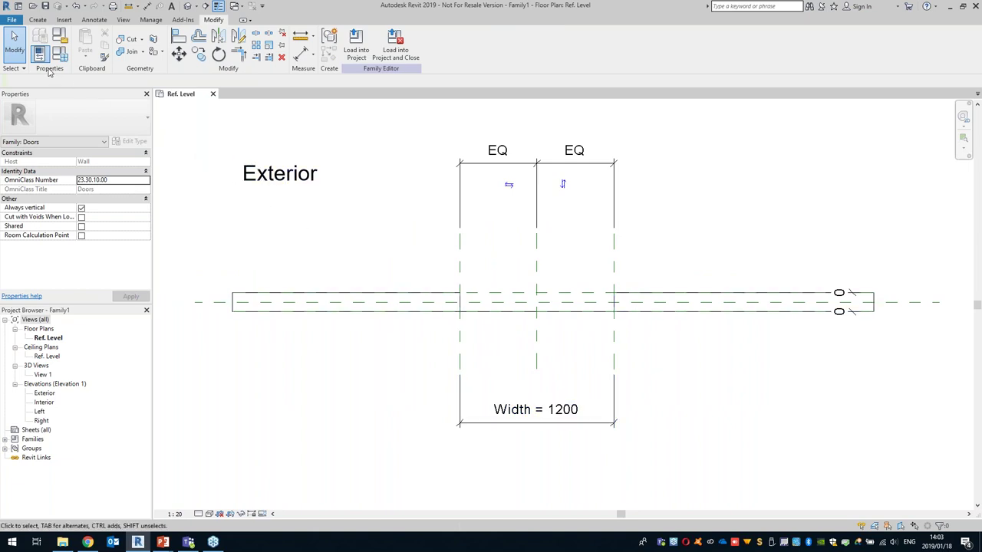
pyautogui.click(59, 55)
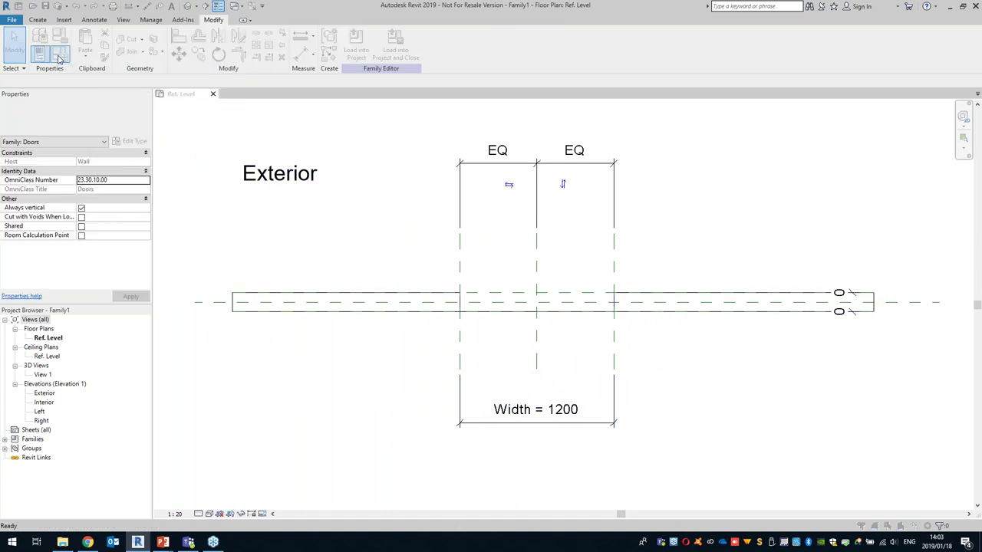
pyautogui.moveTo(485, 189); pyautogui.dragTo(364, 167)
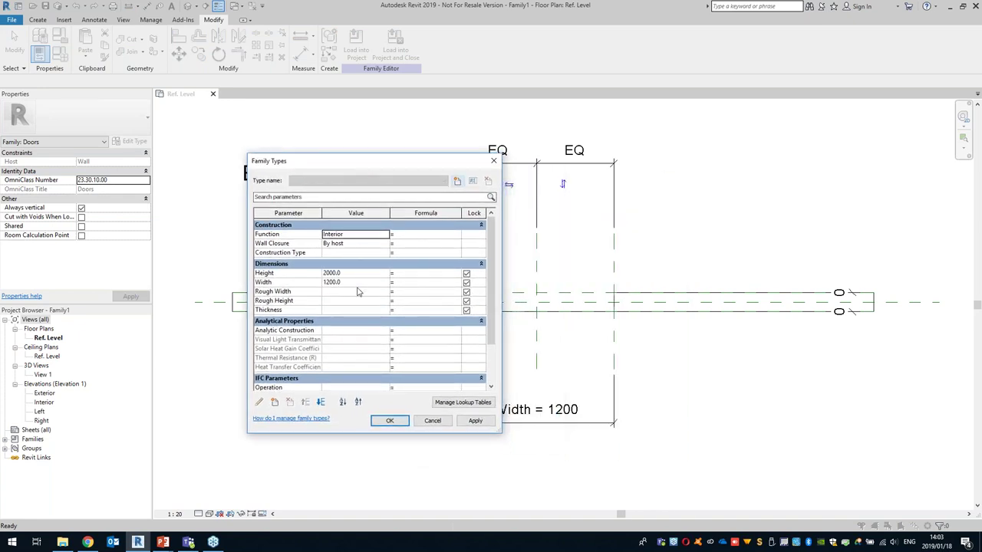
pyautogui.click(291, 274)
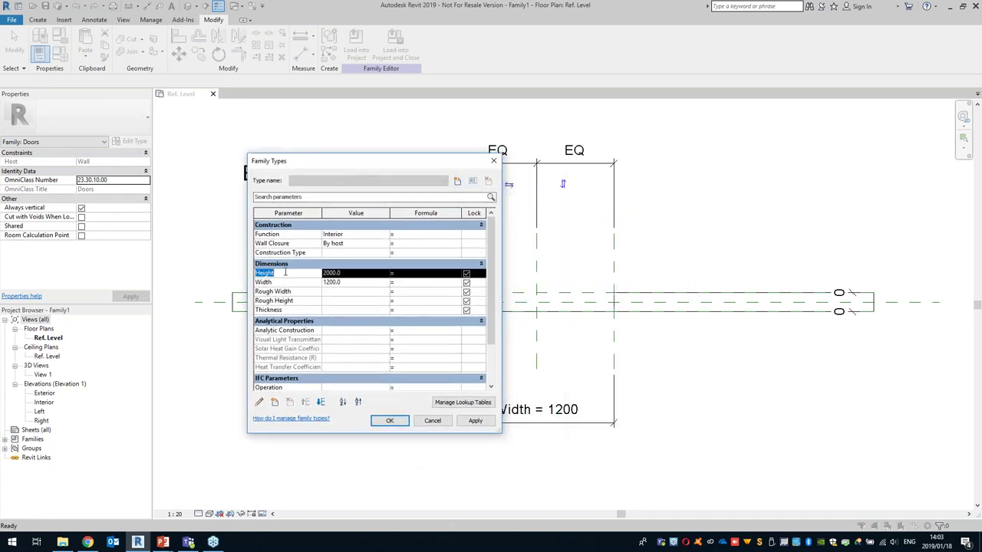
pyautogui.click(285, 283)
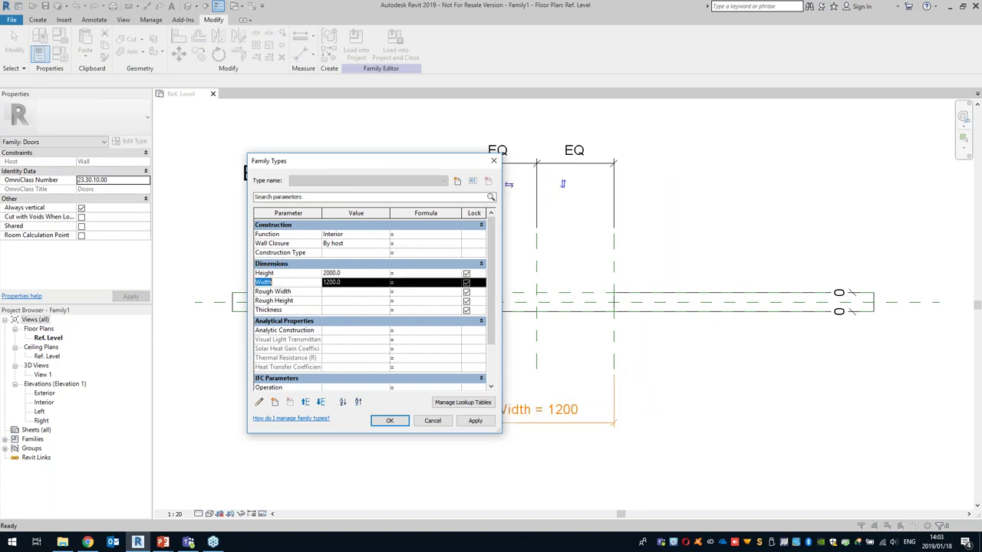
pyautogui.click(286, 294)
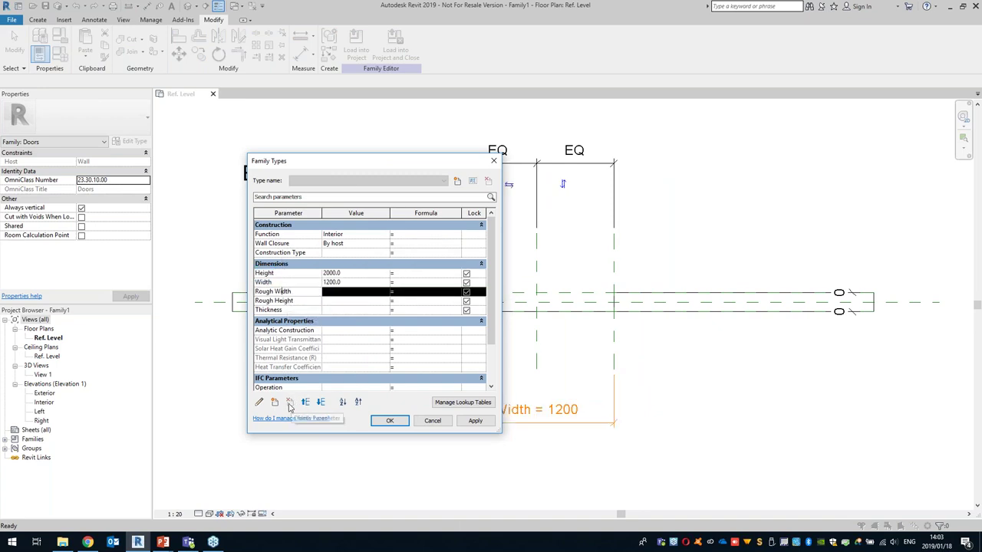
pyautogui.click(286, 301)
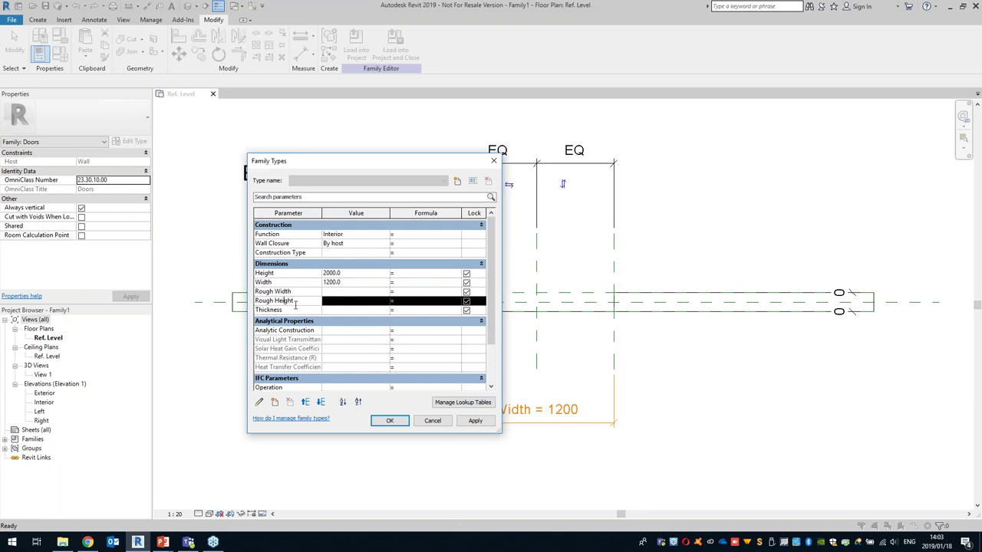
pyautogui.scroll(-2, 296, 301)
pyautogui.scroll(-2, 293, 296)
pyautogui.scroll(5, 294, 296)
# - Add a Length type parameter named "Jamb size", grouped under General
pyautogui.click(275, 403)
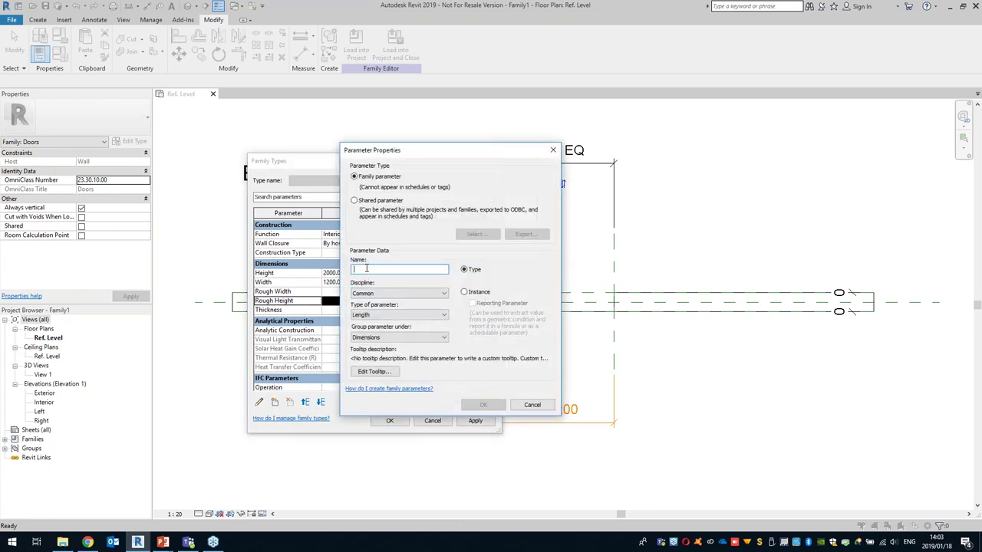
pyautogui.write('Jamb size')
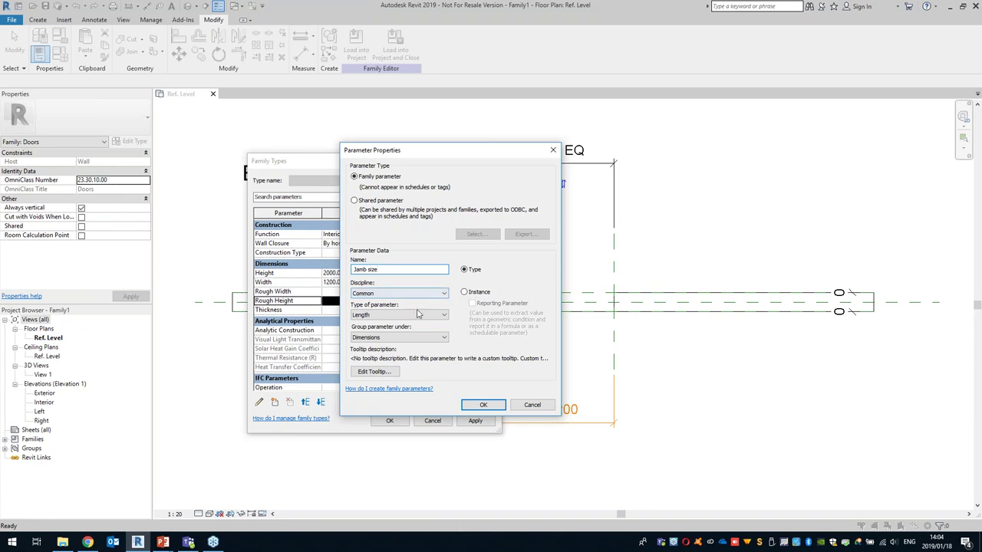
pyautogui.click(424, 338)
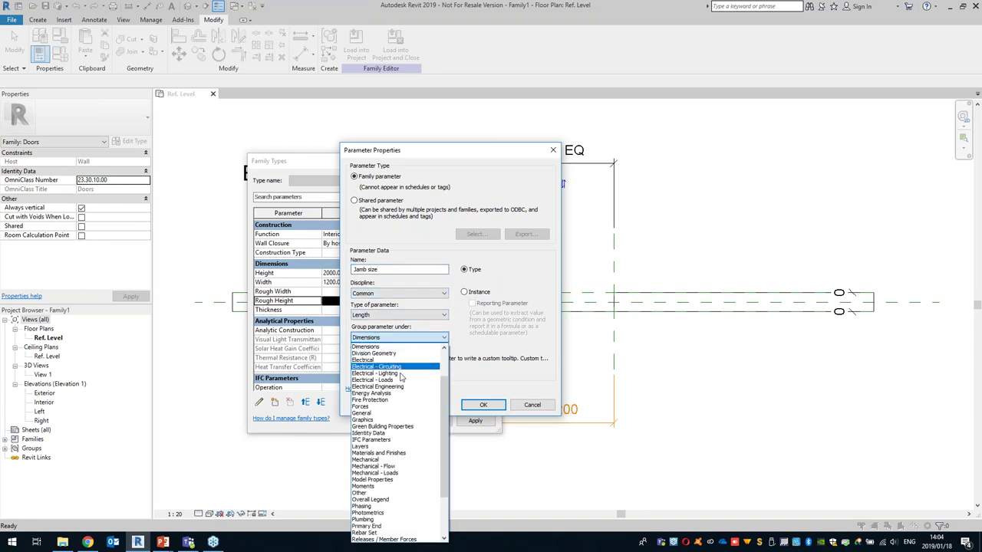
pyautogui.click(377, 415)
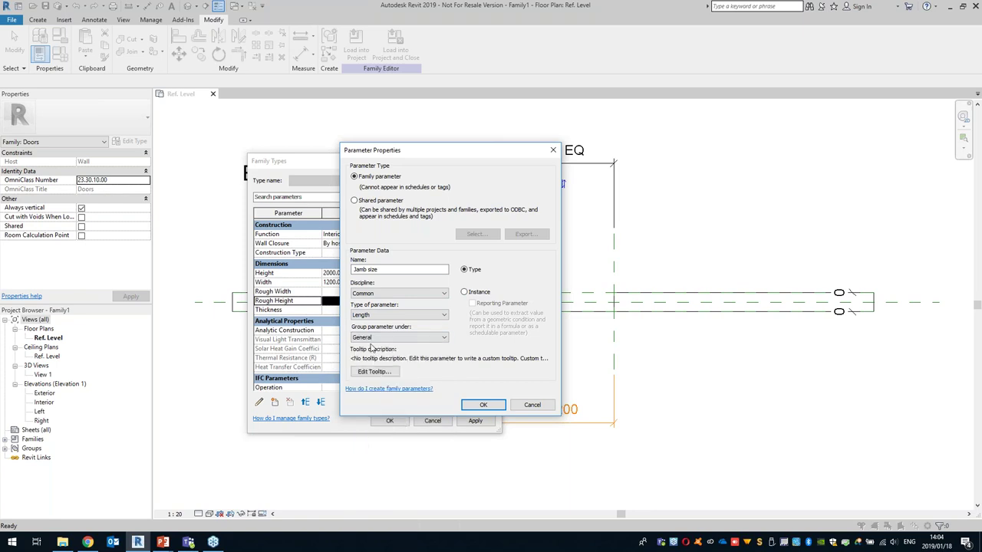
pyautogui.click(481, 406)
# - Add a Length type parameter named "Jamb total", grouped under General
pyautogui.click(274, 403)
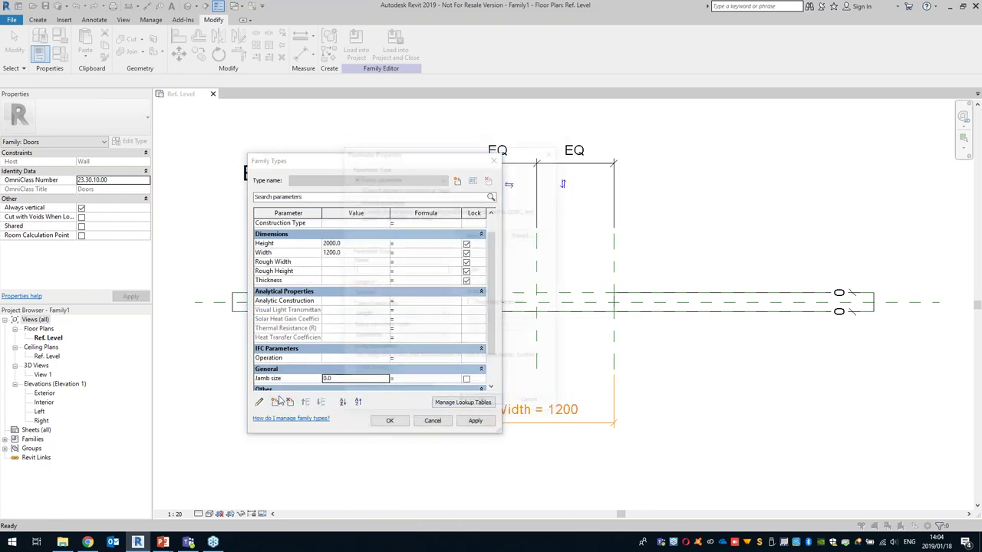
pyautogui.write('Jamb total')
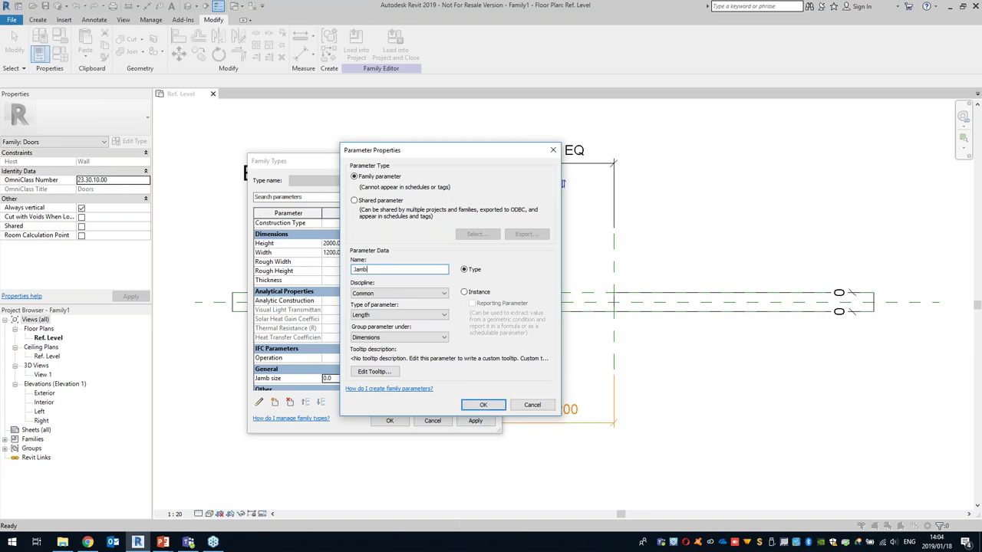
pyautogui.click(422, 339)
pyautogui.click(390, 412)
pyautogui.click(481, 409)
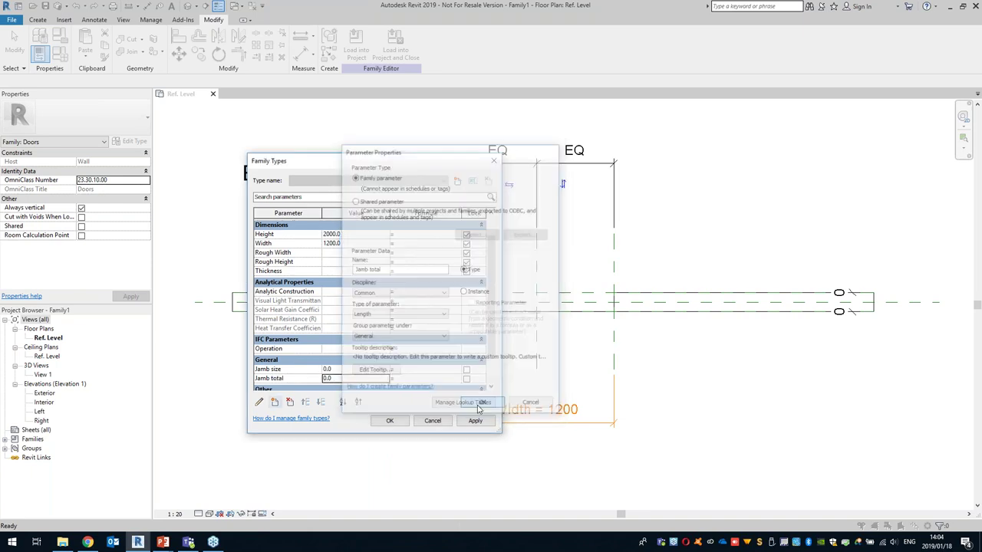
# - Add a Length type parameter named "Jam stop depth", grouped under General
pyautogui.click(274, 403)
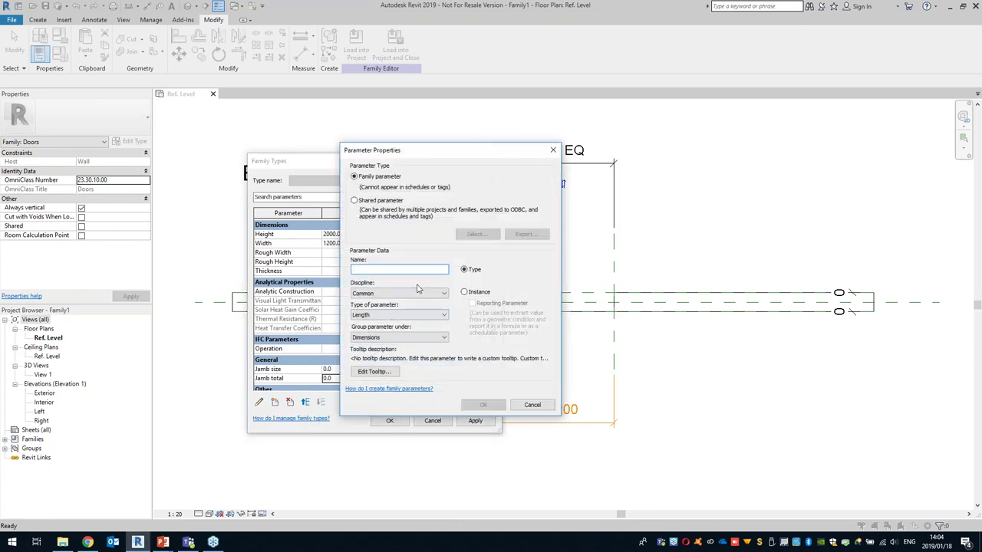
pyautogui.write('Jam stop depth')
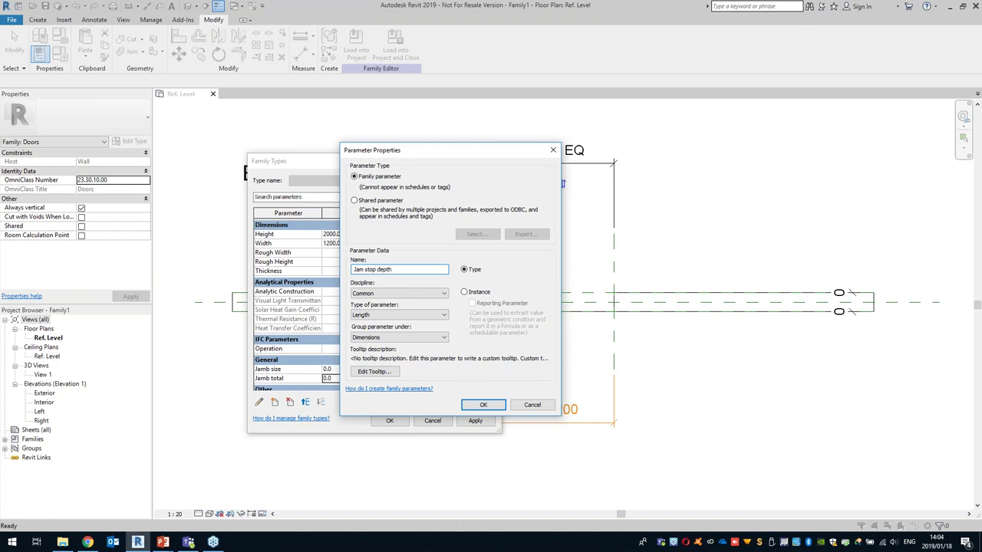
pyautogui.click(400, 338)
pyautogui.click(391, 418)
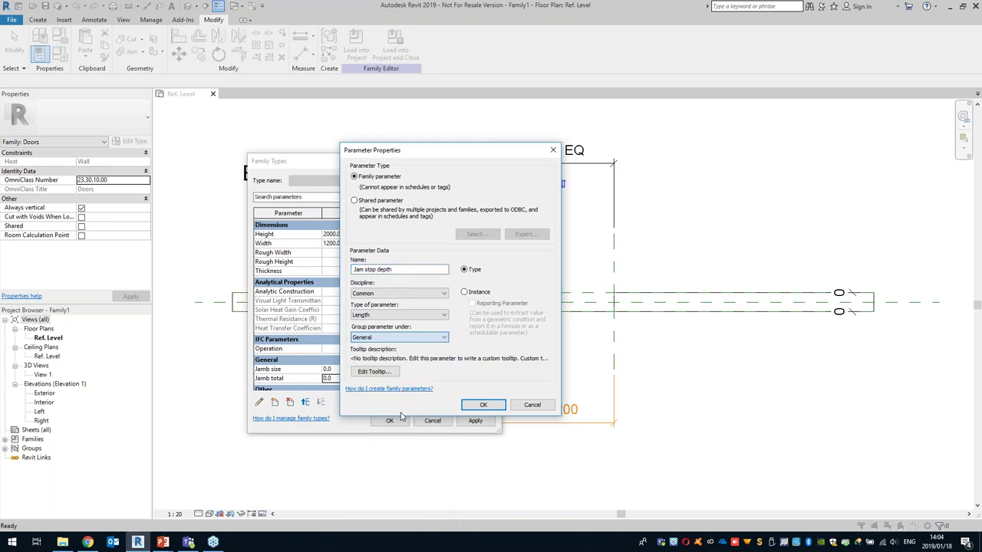
pyautogui.click(484, 404)
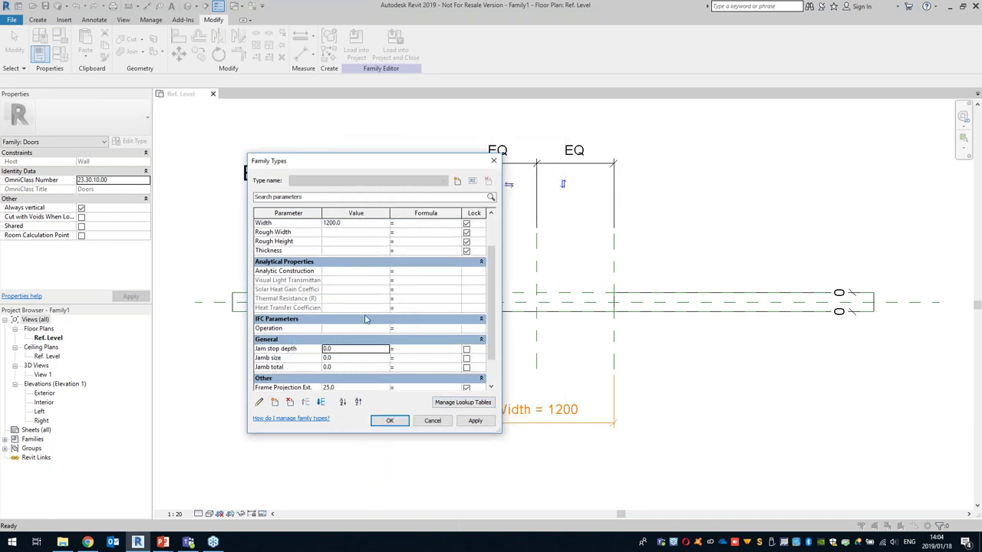
# - Set the Jam stop depth and Jamb size parameters to 20 each
pyautogui.click(342, 349)
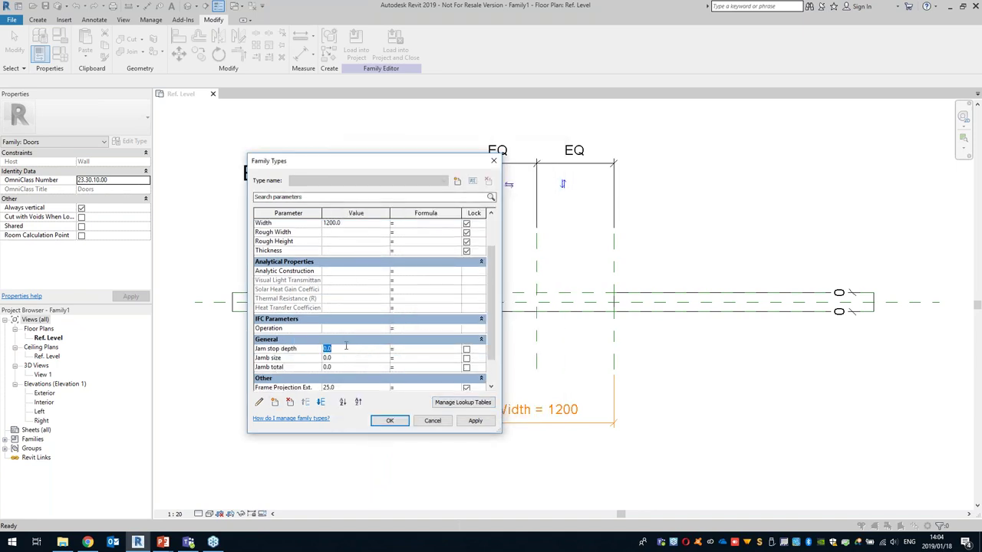
pyautogui.write('20')
pyautogui.click(350, 358)
pyautogui.write('20')
# - Give the Jamb total parameter the formula "Jamb size * 2" and apply it
pyautogui.click(345, 368)
pyautogui.click(395, 367)
pyautogui.moveTo(423, 368); pyautogui.dragTo(401, 368)
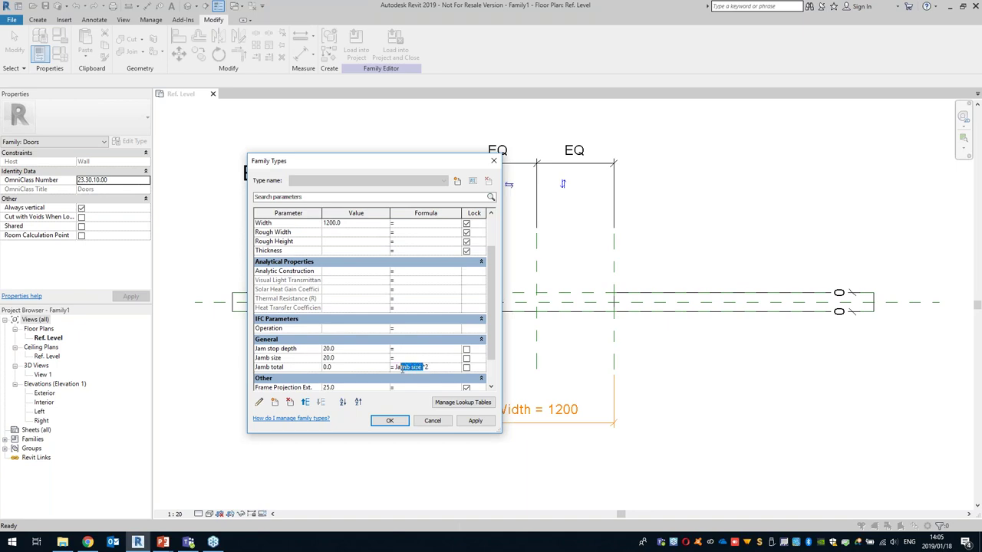
pyautogui.click(414, 369)
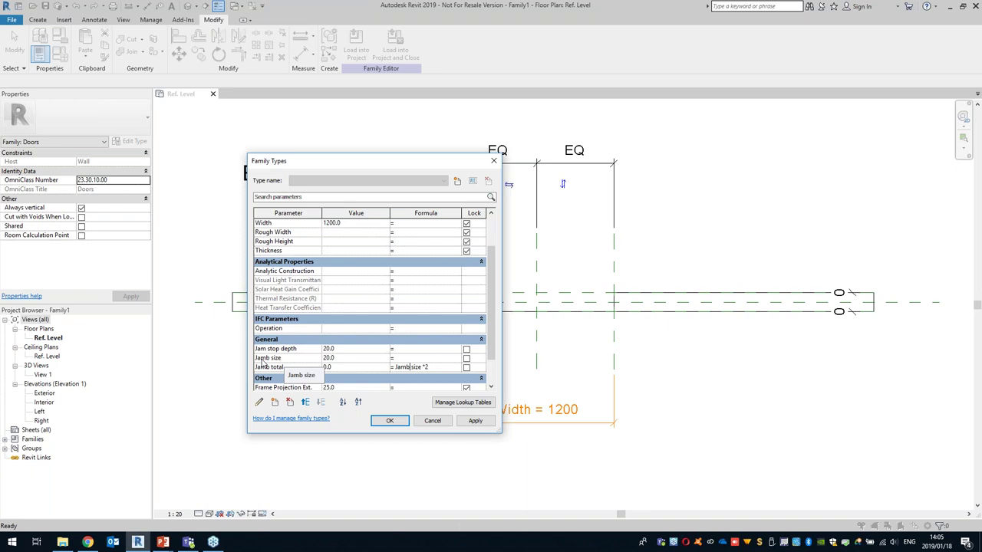
pyautogui.moveTo(431, 369); pyautogui.dragTo(388, 370)
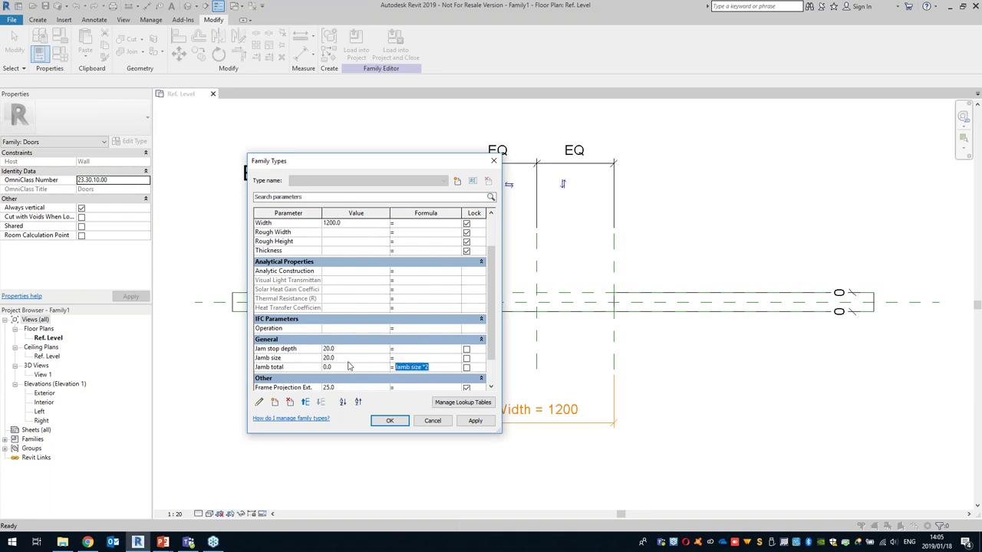
pyautogui.click(477, 423)
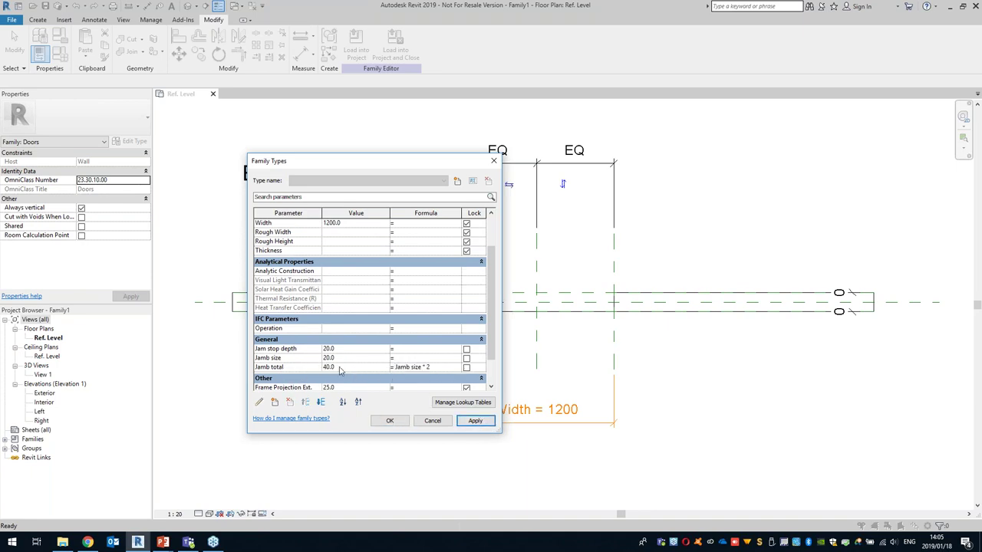
# - Add a Length type parameter named "Door thickness" under Dimensions and accept the family types
pyautogui.click(275, 404)
pyautogui.write('Door thickness')
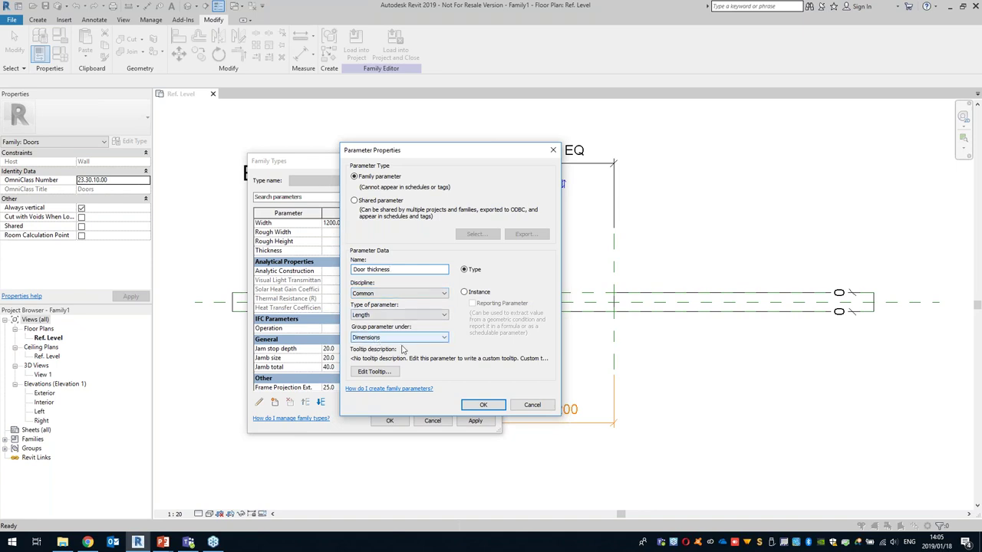
pyautogui.click(482, 404)
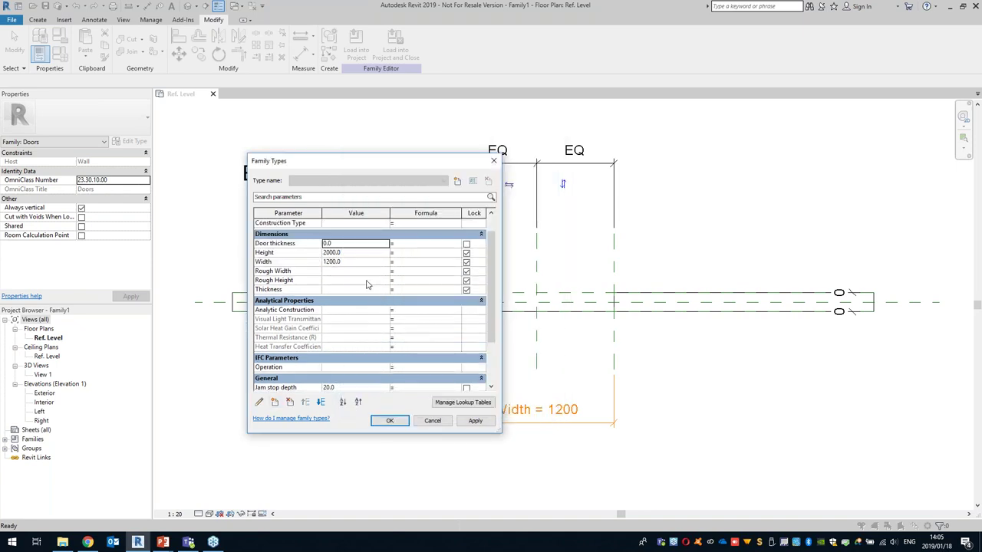
pyautogui.click(338, 242)
pyautogui.click(390, 420)
pyautogui.moveTo(389, 420); pyautogui.dragTo(331, 421, button='middle')
pyautogui.moveTo(491, 389); pyautogui.dragTo(545, 388, button='middle')
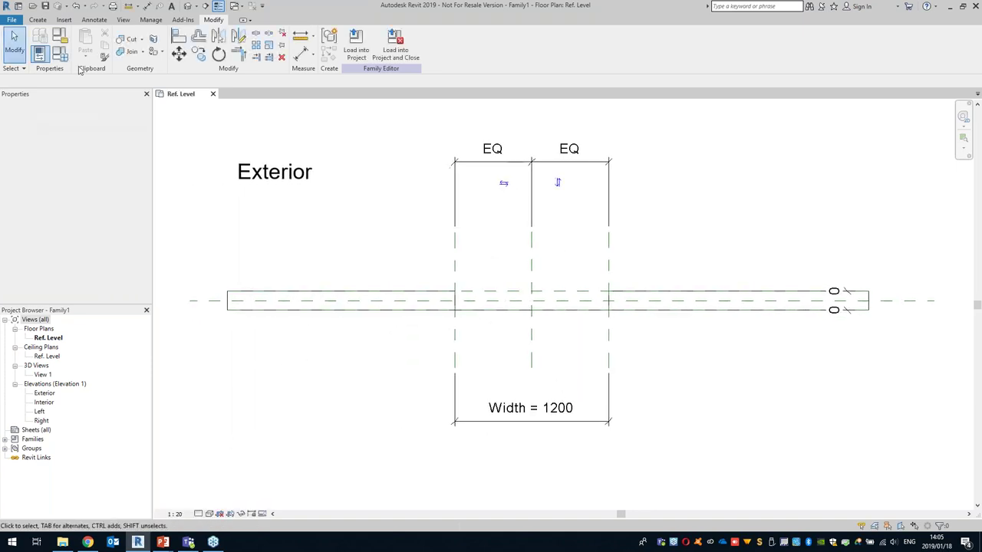
# - Edit the opening cut's boundary sketch in the Exterior elevation and delete its horizontal head line
pyautogui.doubleClick(44, 394)
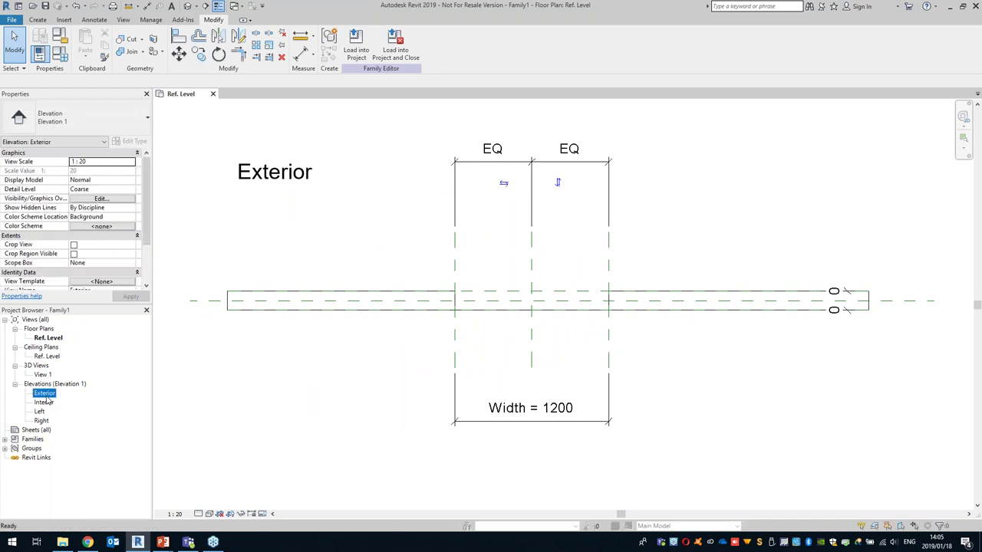
pyautogui.scroll(2, 493, 313)
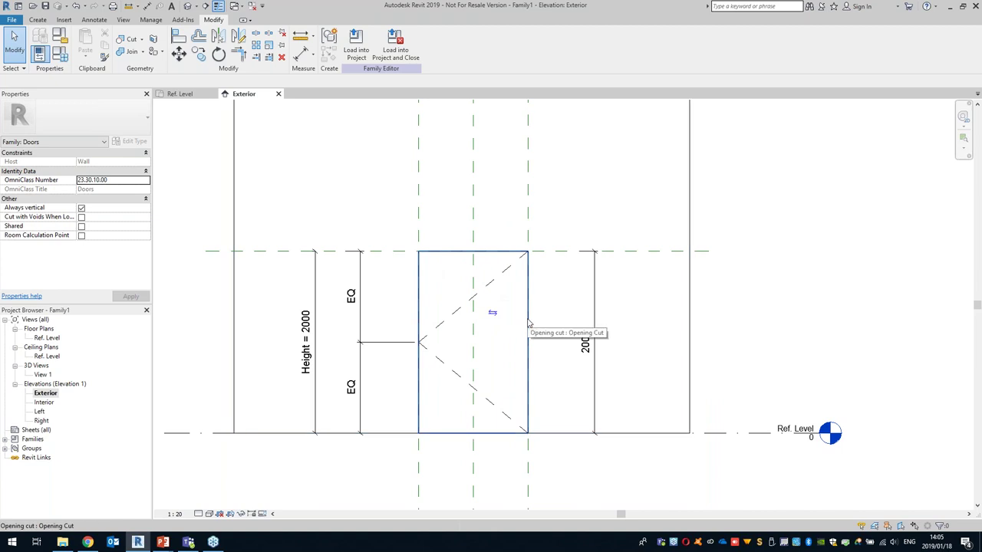
pyautogui.click(528, 322)
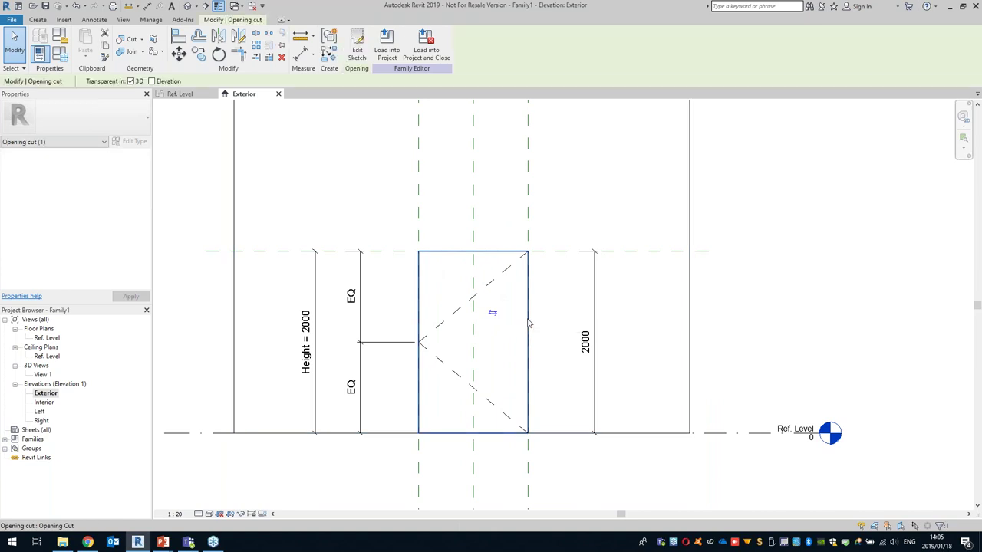
pyautogui.click(357, 53)
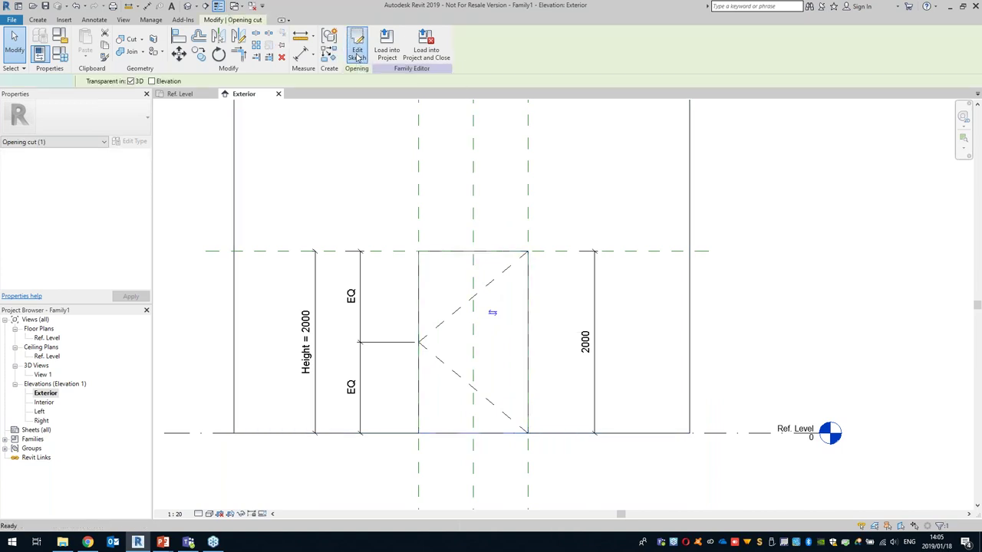
pyautogui.click(505, 253)
pyautogui.click(511, 278)
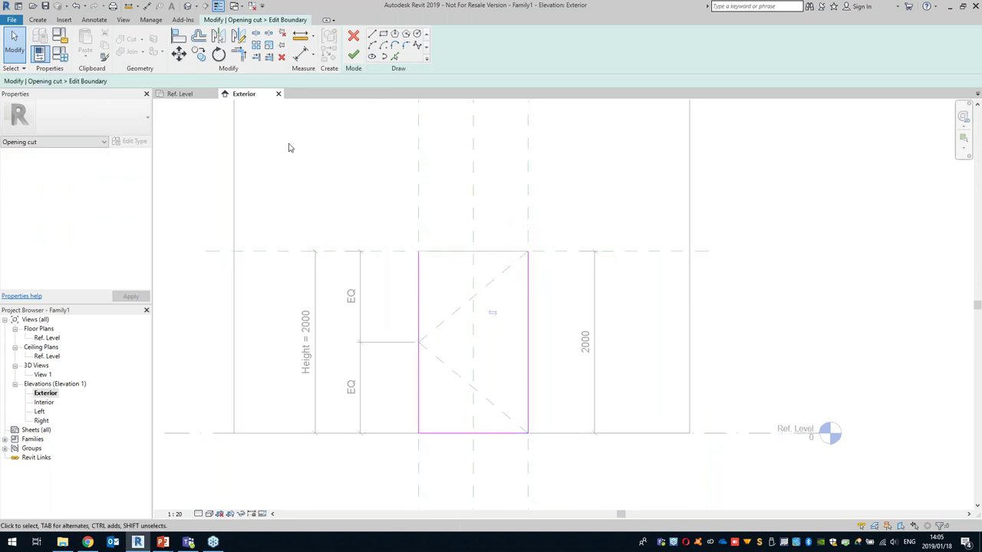
# - Close the opening boundary with a semicircular arc of radius 600 above the two vertical sides and finish the sketch
pyautogui.click(372, 45)
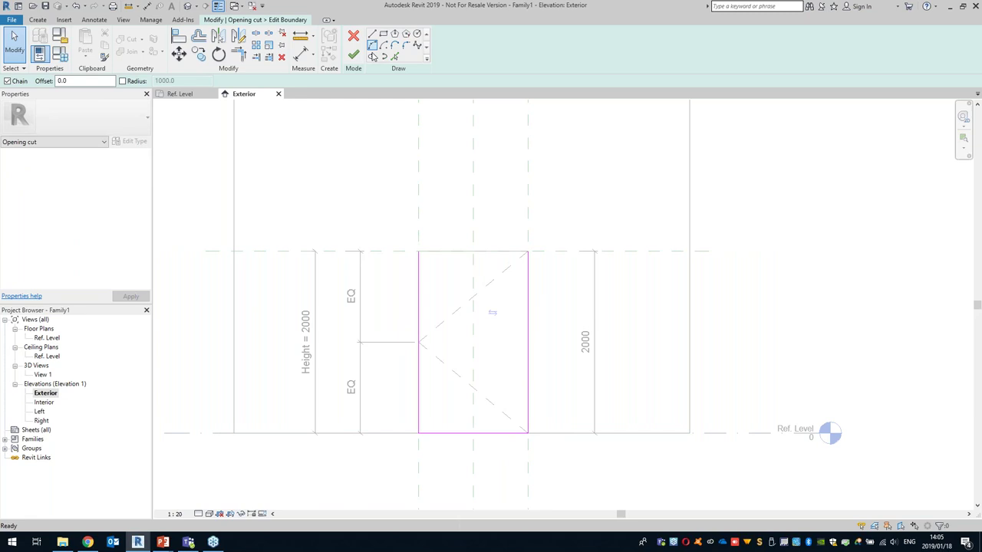
pyautogui.click(418, 252)
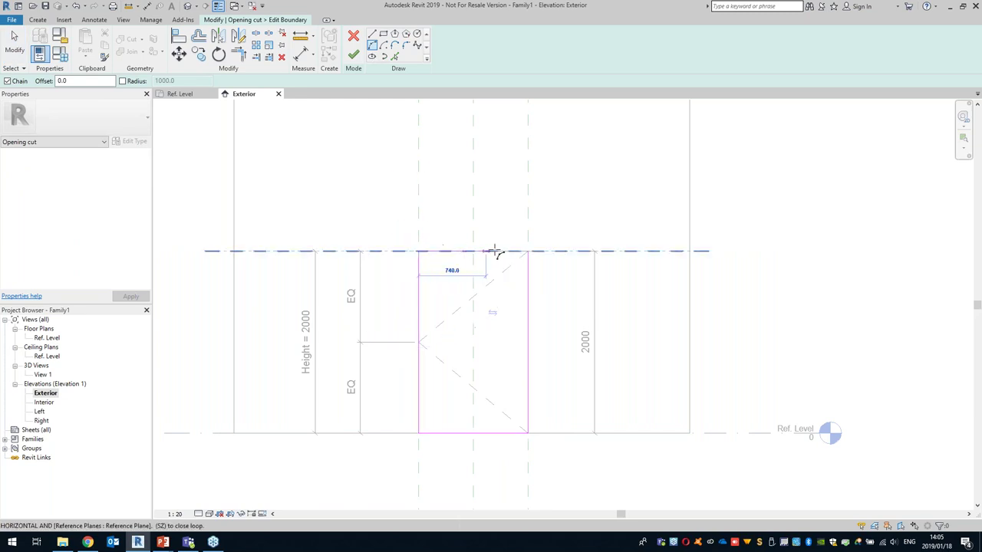
pyautogui.click(528, 252)
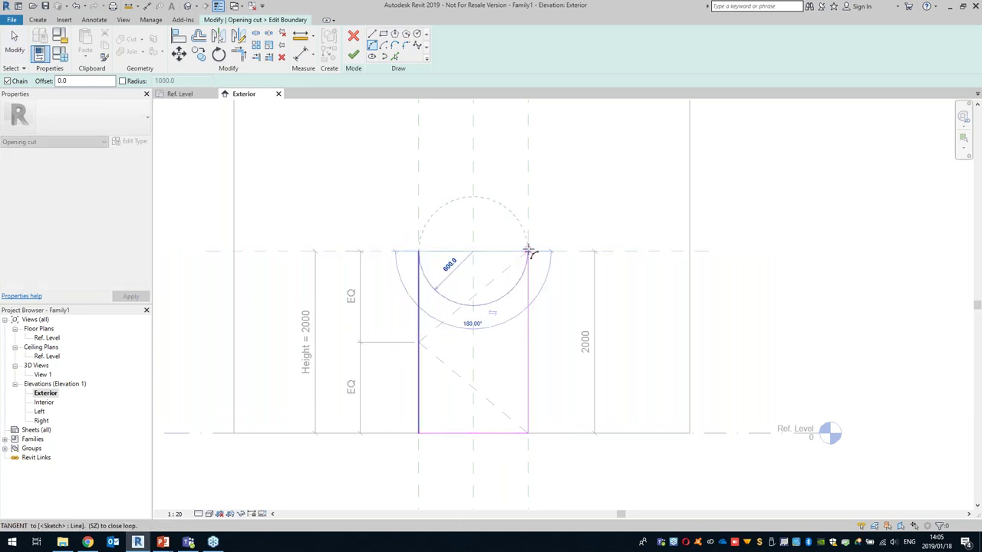
pyautogui.click(472, 198)
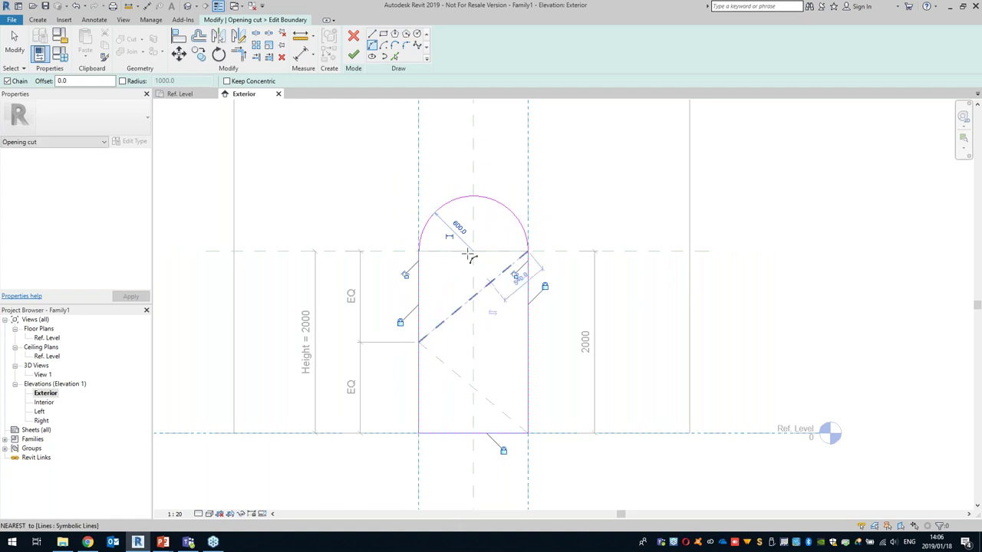
pyautogui.click(353, 54)
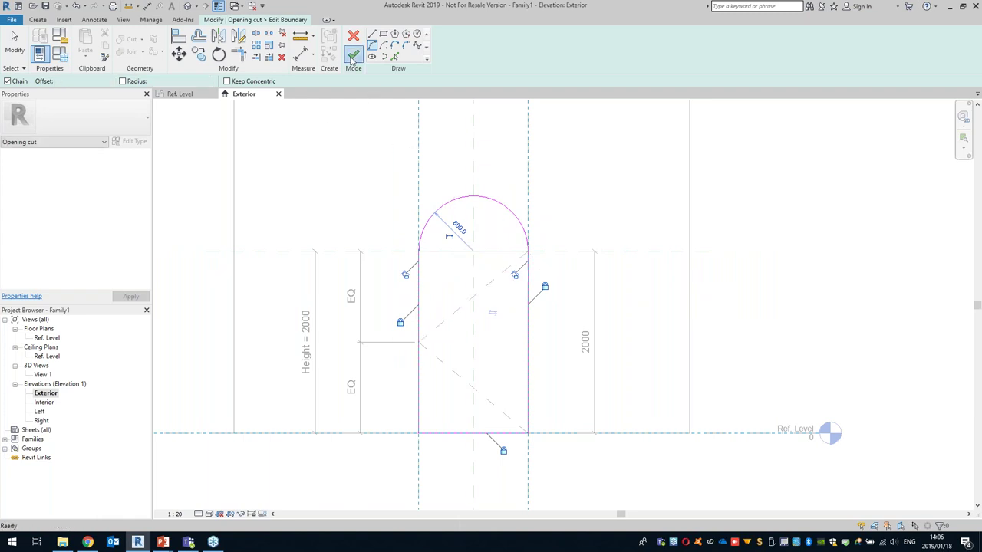
pyautogui.moveTo(519, 235); pyautogui.dragTo(506, 257, button='middle')
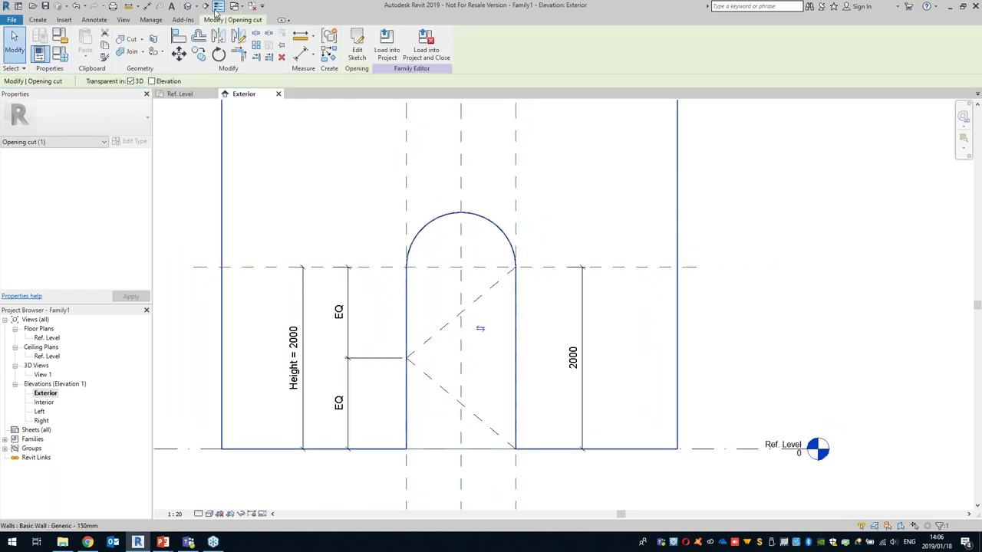
# - Examine the arched wall opening from several angles in the default 3D view
pyautogui.click(188, 6)
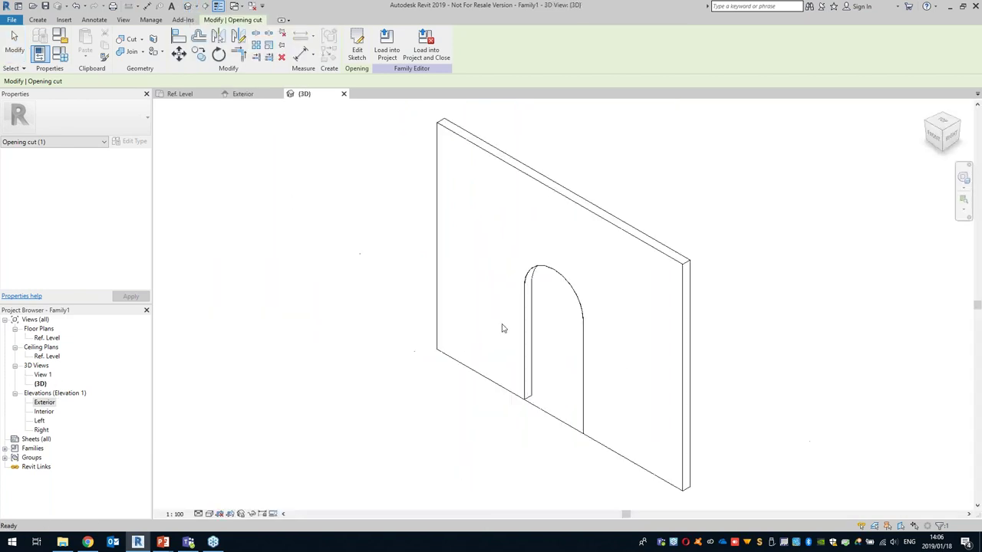
pyautogui.keyDown('shift'); pyautogui.moveTo(529, 326); pyautogui.dragTo(471, 325, button='middle'); pyautogui.keyUp('shift')
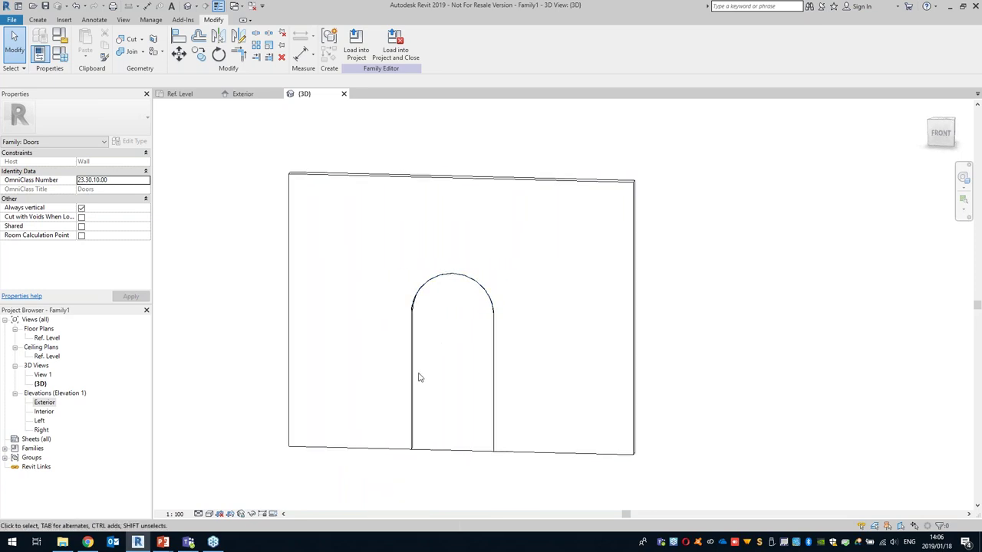
pyautogui.keyDown('shift'); pyautogui.moveTo(409, 383); pyautogui.dragTo(483, 380, button='middle'); pyautogui.keyUp('shift')
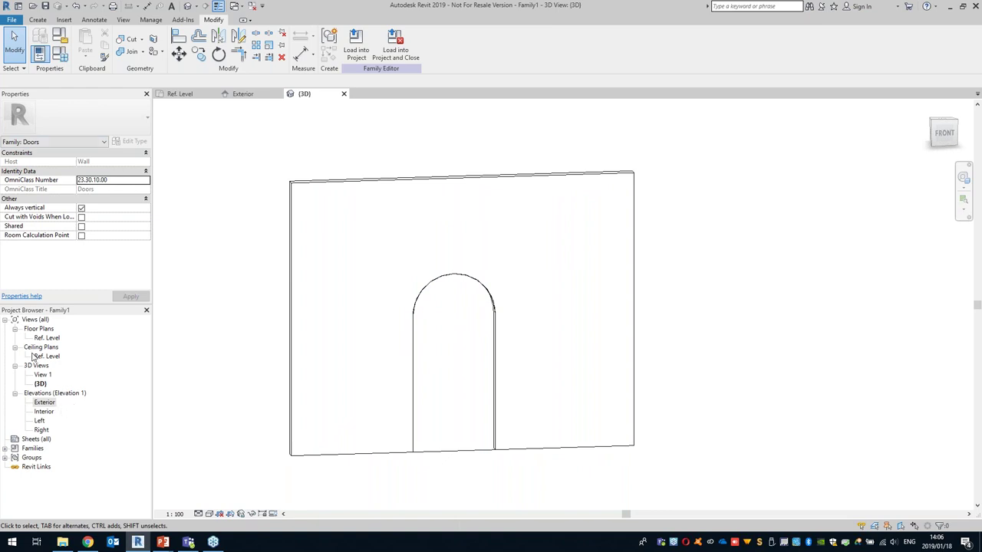
# - Start a sweep in the Interior elevation and pick the opening's two vertical sides and arch as its path
pyautogui.doubleClick(44, 403)
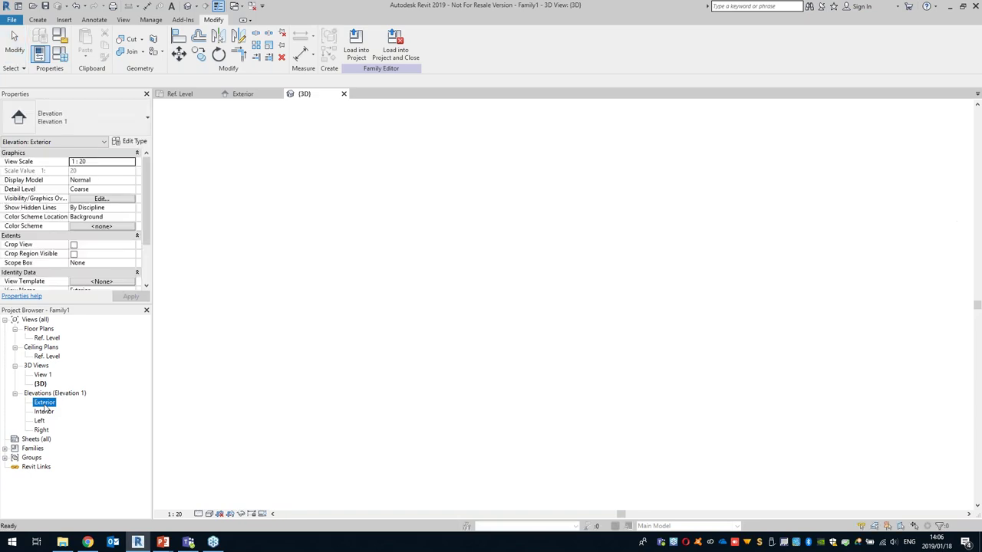
pyautogui.doubleClick(45, 412)
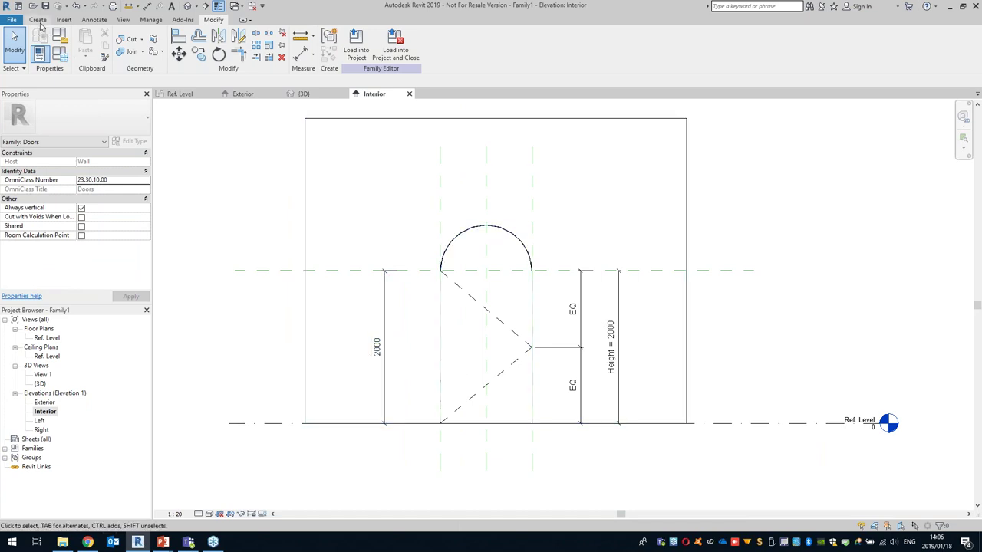
pyautogui.click(38, 20)
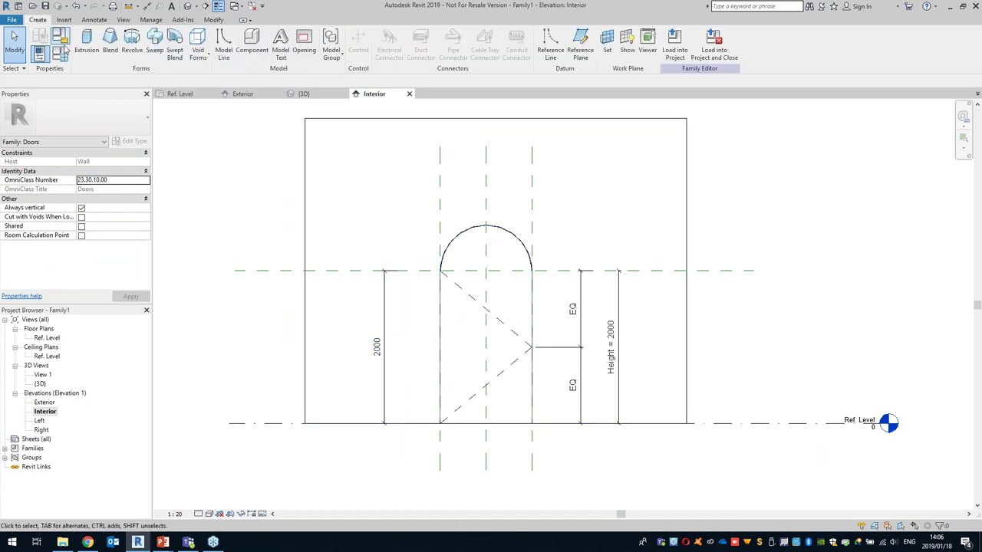
pyautogui.click(154, 42)
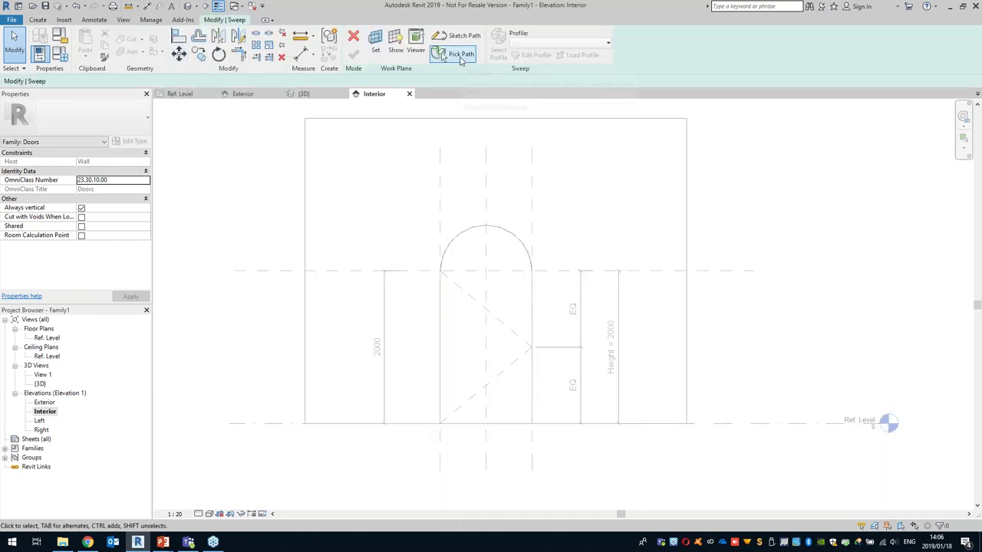
pyautogui.click(460, 55)
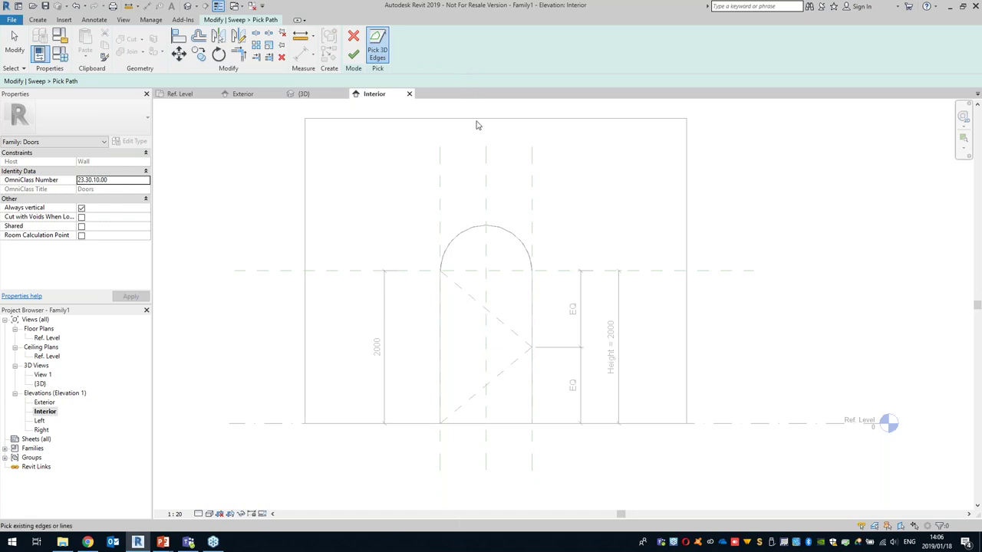
pyautogui.click(441, 355)
pyautogui.click(527, 278)
pyautogui.click(531, 297)
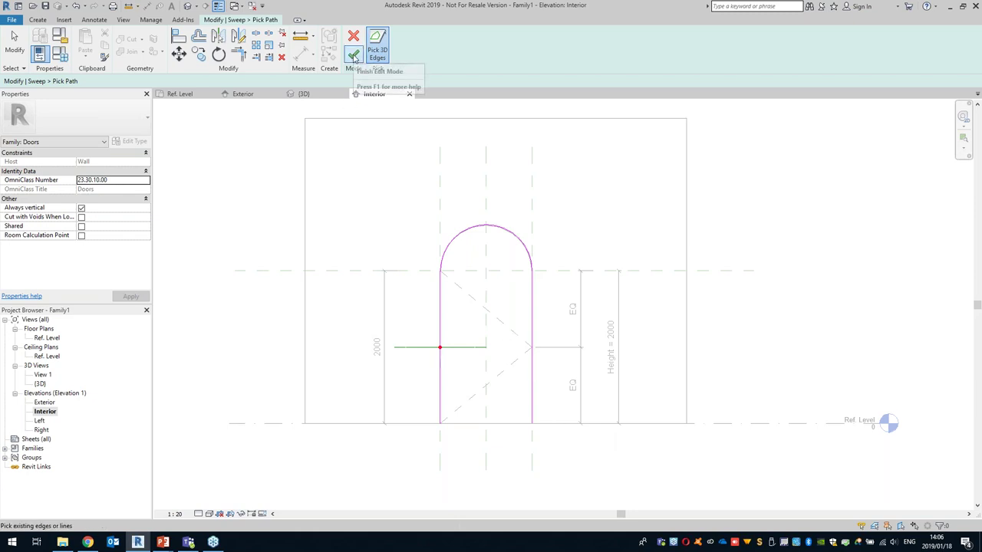
pyautogui.click(353, 56)
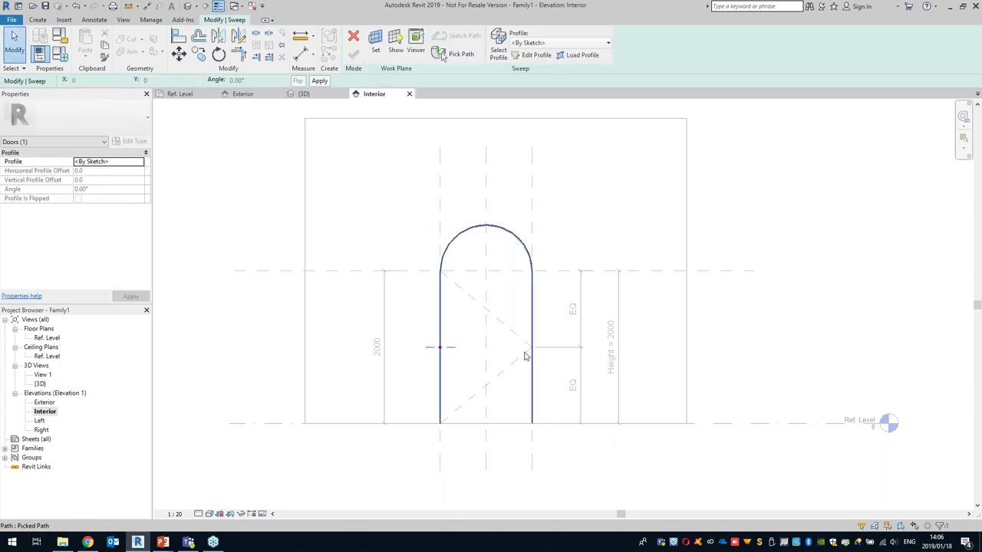
# - Start editing the sweep's profile sketch in the Ref. Level floor plan
pyautogui.moveTo(523, 355); pyautogui.dragTo(510, 366, button='middle')
pyautogui.scroll(2, 510, 366)
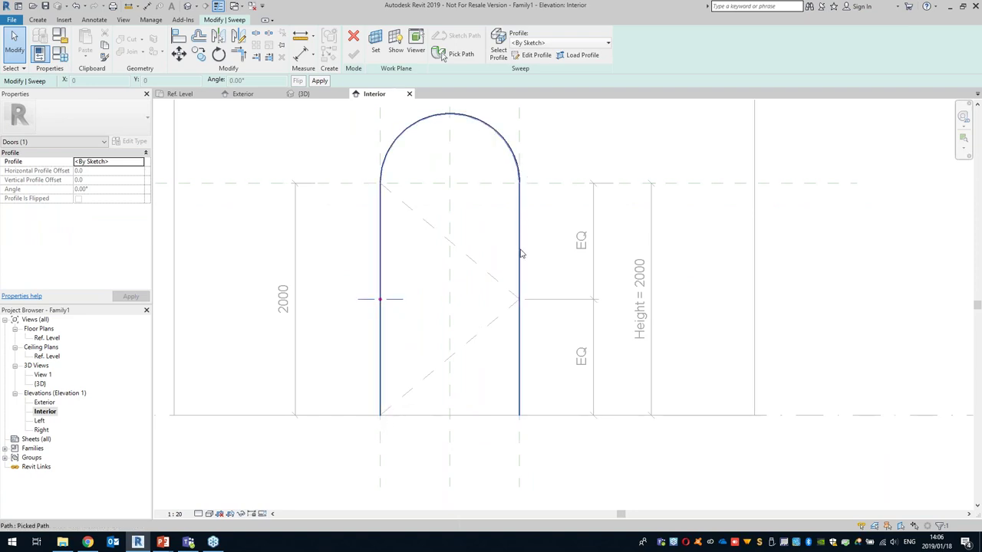
pyautogui.moveTo(456, 246); pyautogui.dragTo(441, 282, button='middle')
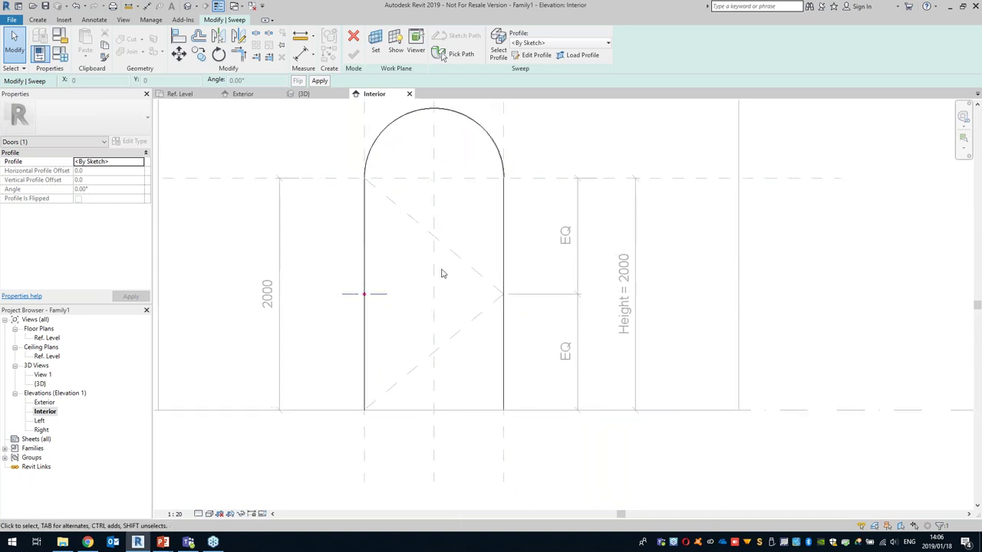
pyautogui.doubleClick(50, 339)
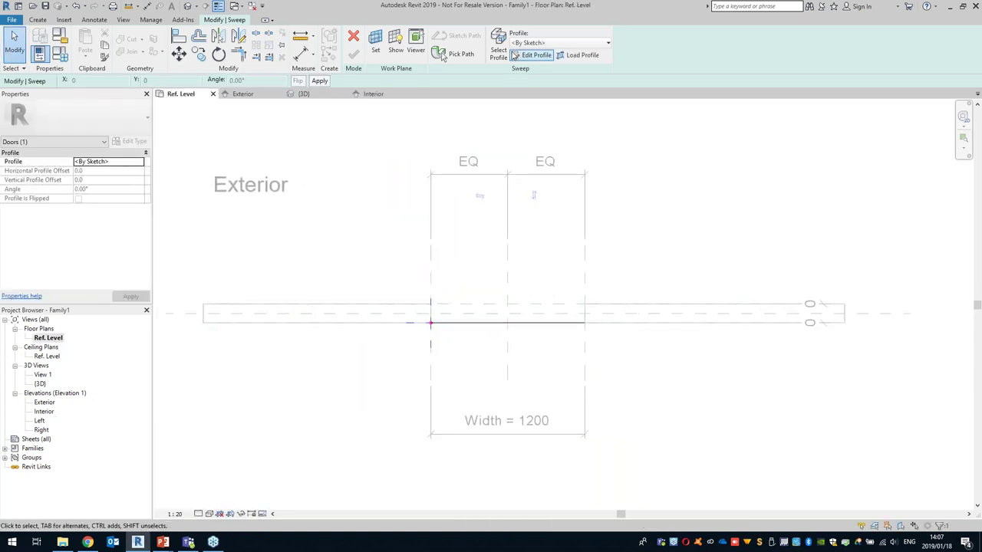
pyautogui.click(530, 56)
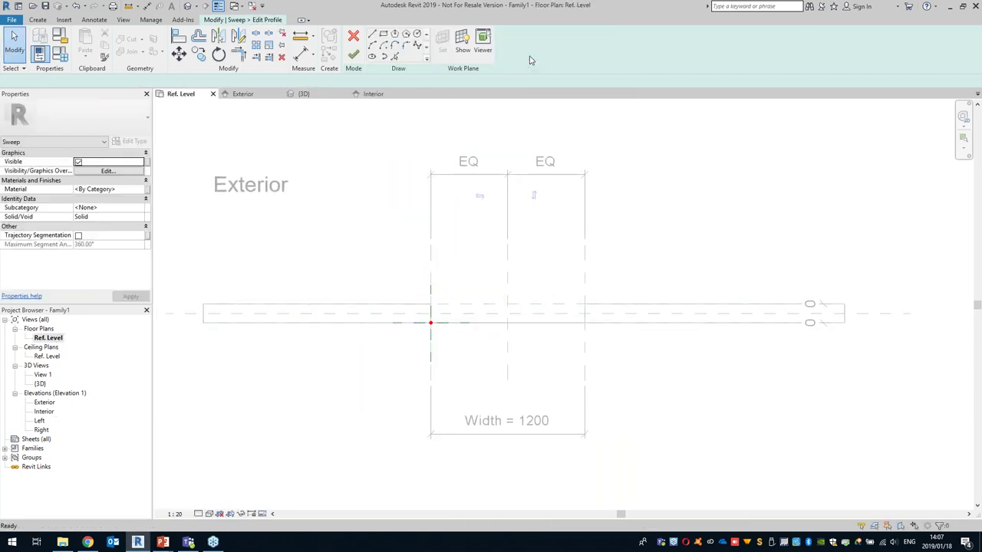
# - Add two vertical reference planes by picking, one 20 inside the opening's Left reference plane and another 20 further in
pyautogui.scroll(5, 461, 311)
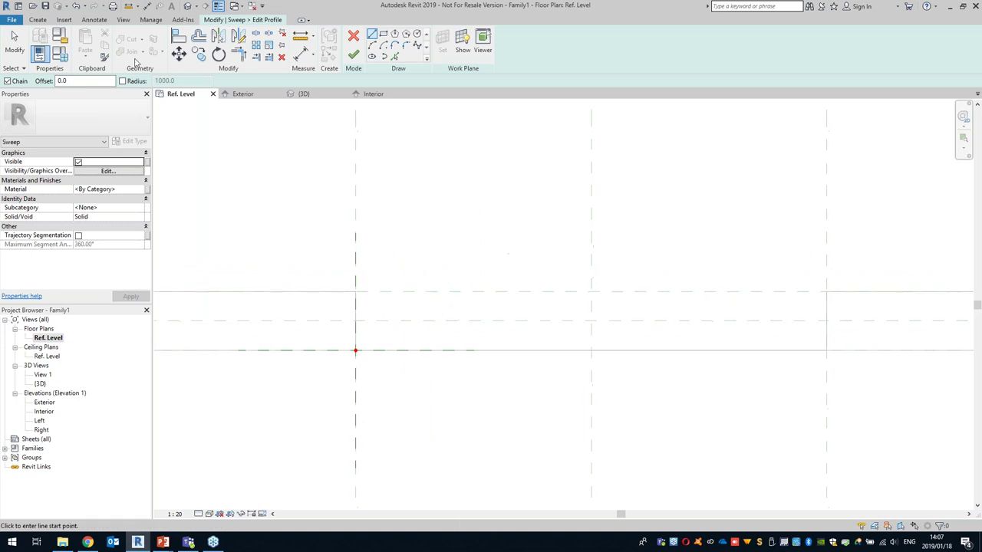
pyautogui.click(37, 20)
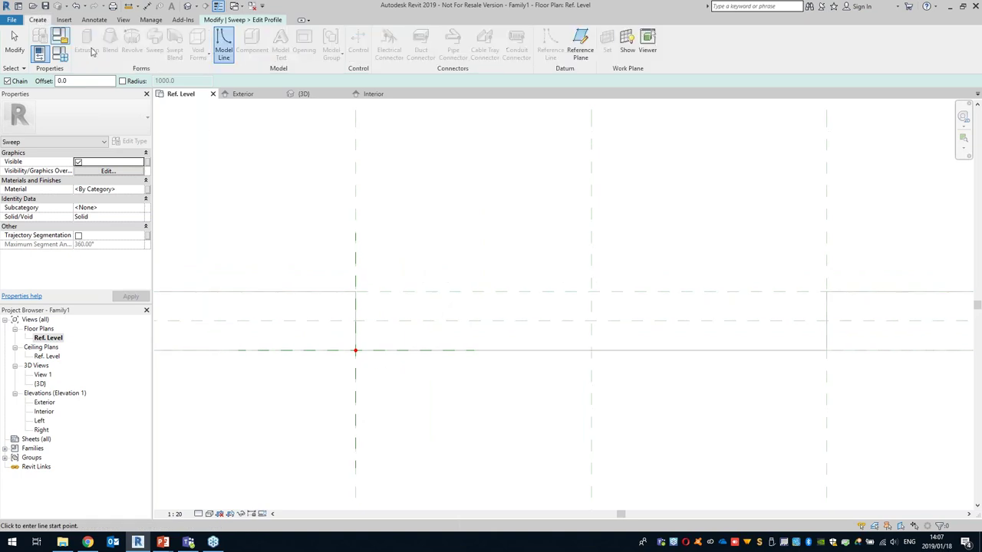
pyautogui.moveTo(482, 261); pyautogui.dragTo(445, 273, button='middle')
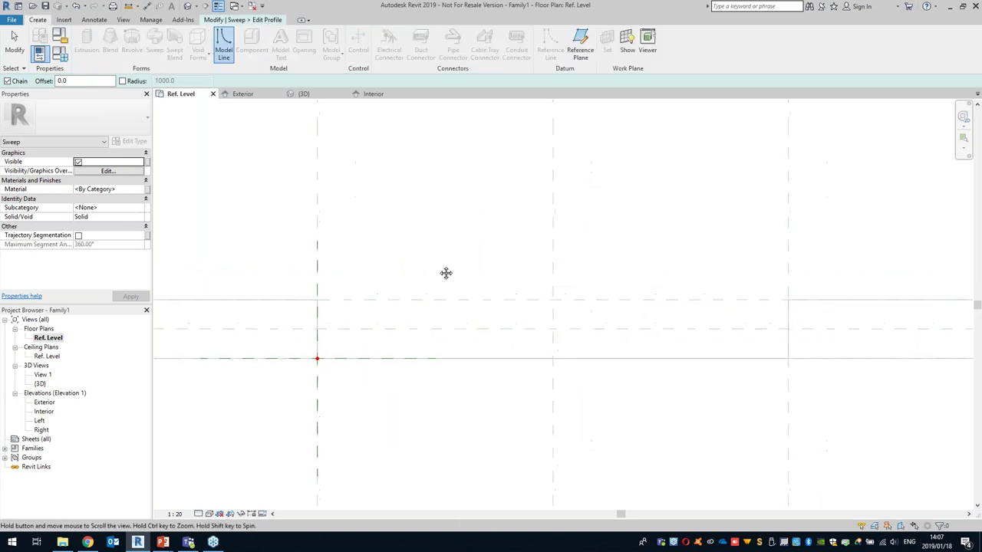
pyautogui.moveTo(459, 174); pyautogui.dragTo(453, 182, button='middle')
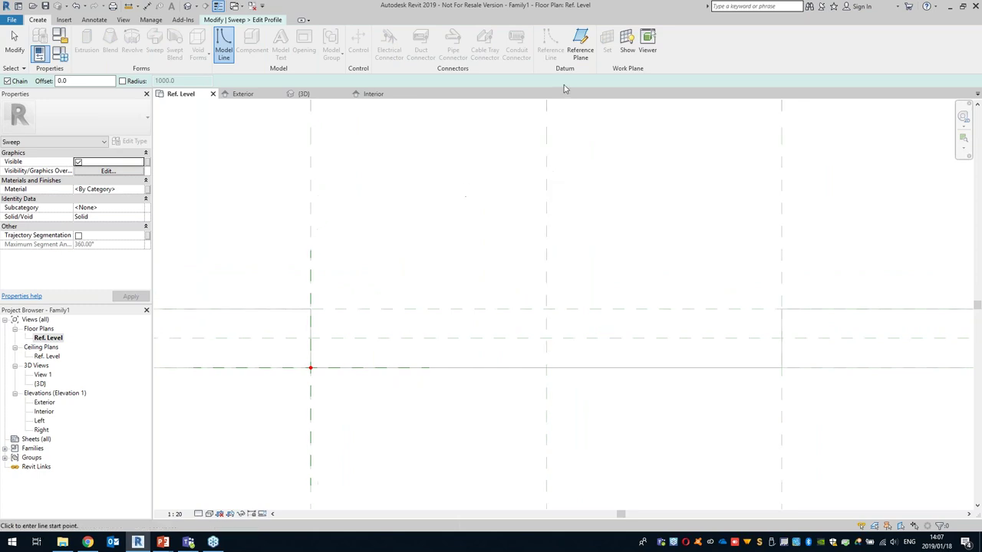
pyautogui.moveTo(425, 220); pyautogui.dragTo(408, 228, button='middle')
pyautogui.click(581, 53)
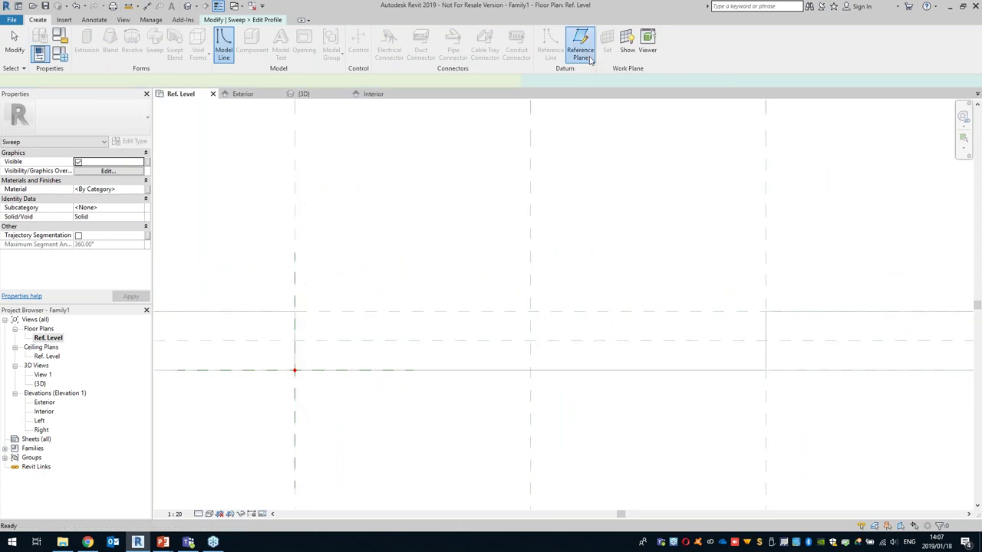
pyautogui.moveTo(132, 81); pyautogui.dragTo(87, 84)
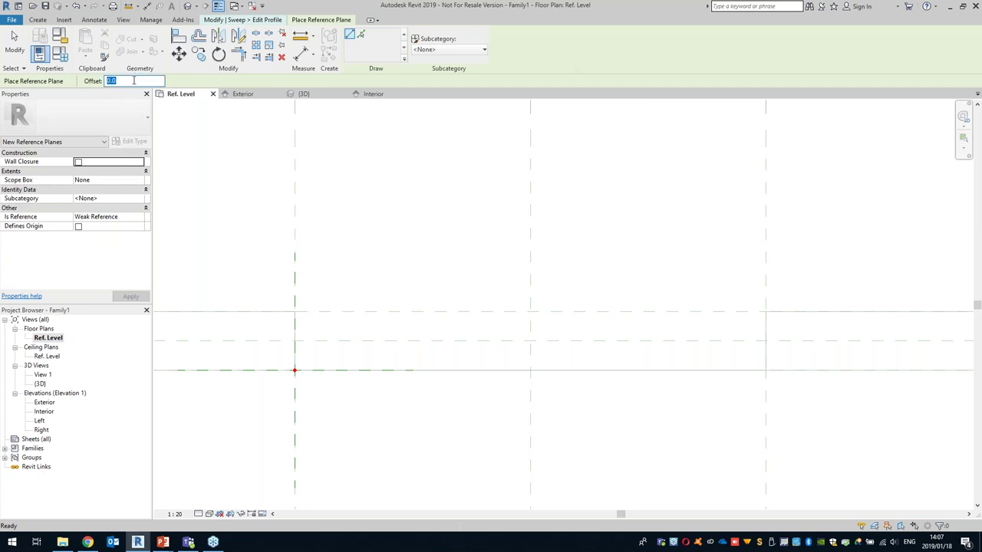
pyautogui.click(362, 36)
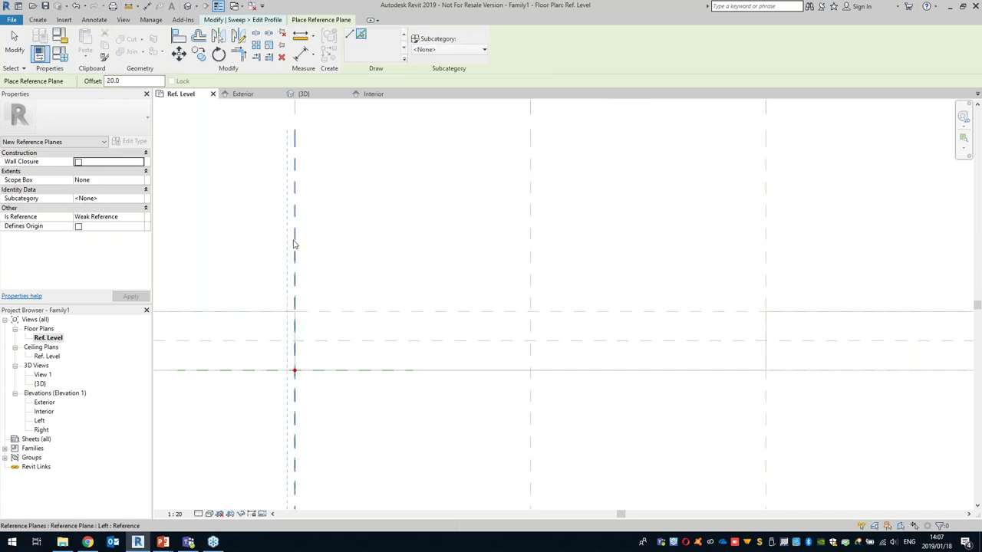
pyautogui.click(299, 288)
pyautogui.scroll(-4, 387, 279)
pyautogui.scroll(4, 374, 279)
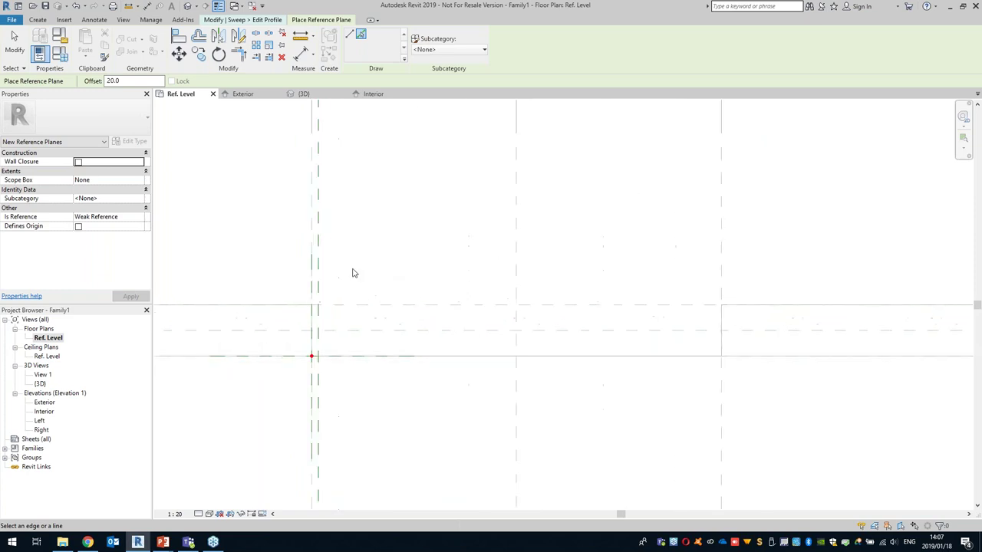
pyautogui.click(315, 291)
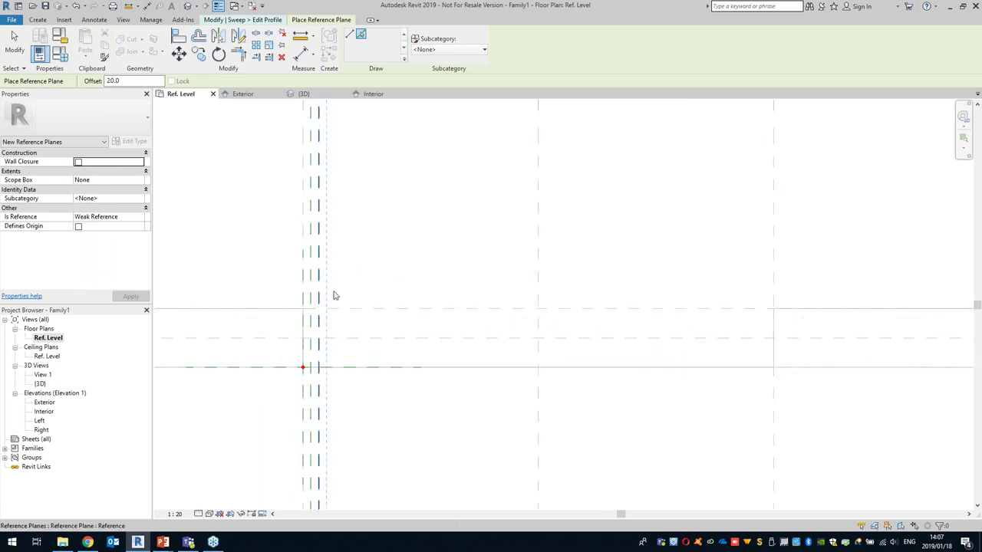
# - Add a horizontal reference plane offset 38.1 from the Exterior reference plane into the wall thickness
pyautogui.moveTo(364, 269); pyautogui.dragTo(401, 251, button='middle')
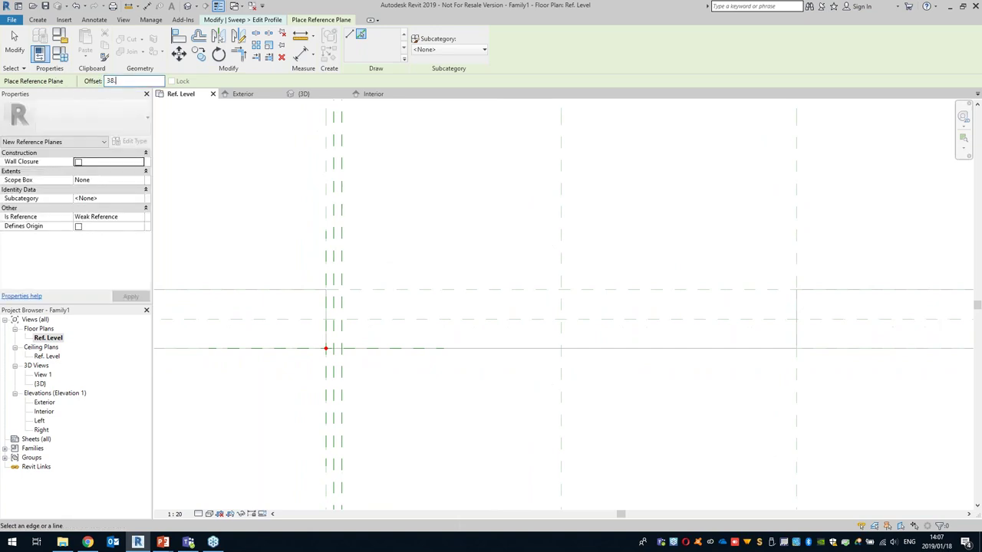
pyautogui.click(441, 292)
pyautogui.scroll(2, 429, 347)
pyautogui.moveTo(412, 318); pyautogui.dragTo(494, 316, button='middle')
pyautogui.scroll(1, 392, 281)
pyautogui.moveTo(337, 372); pyautogui.dragTo(385, 378, button='middle')
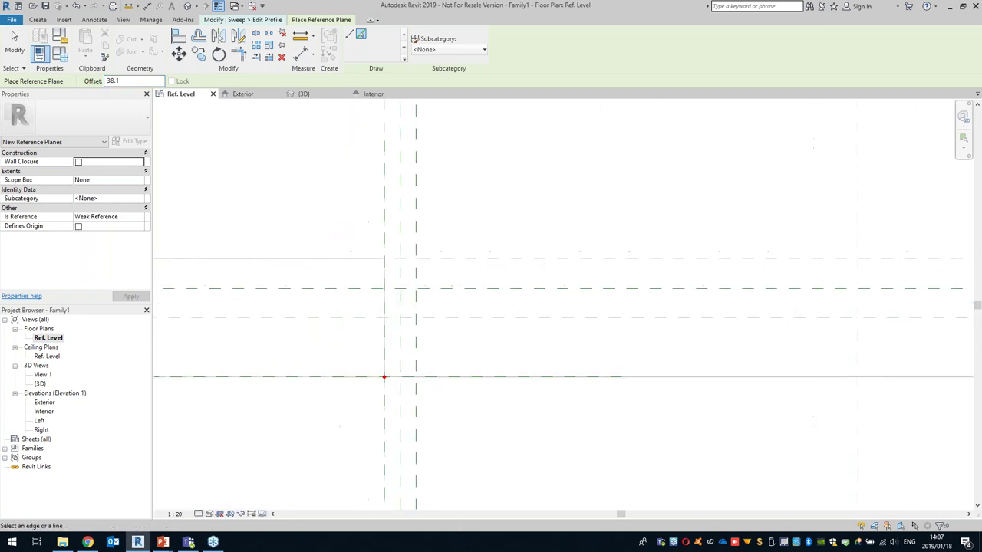
# - Dimension the first new vertical plane from the Left reference plane and set the view scale to 1 : 5
pyautogui.click(301, 53)
pyautogui.scroll(2, 537, 265)
pyautogui.moveTo(438, 201); pyautogui.dragTo(498, 232, button='middle')
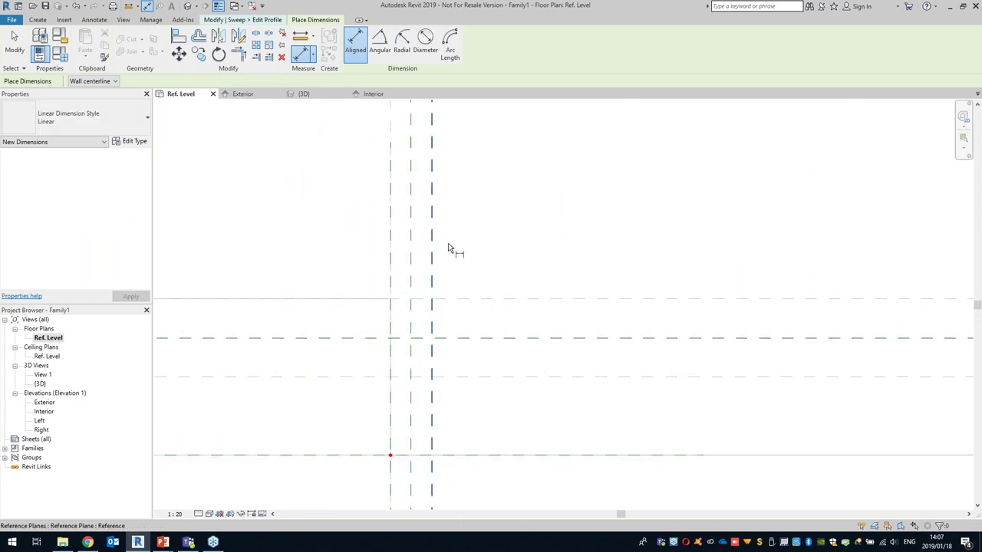
pyautogui.moveTo(389, 131); pyautogui.dragTo(377, 201, button='middle')
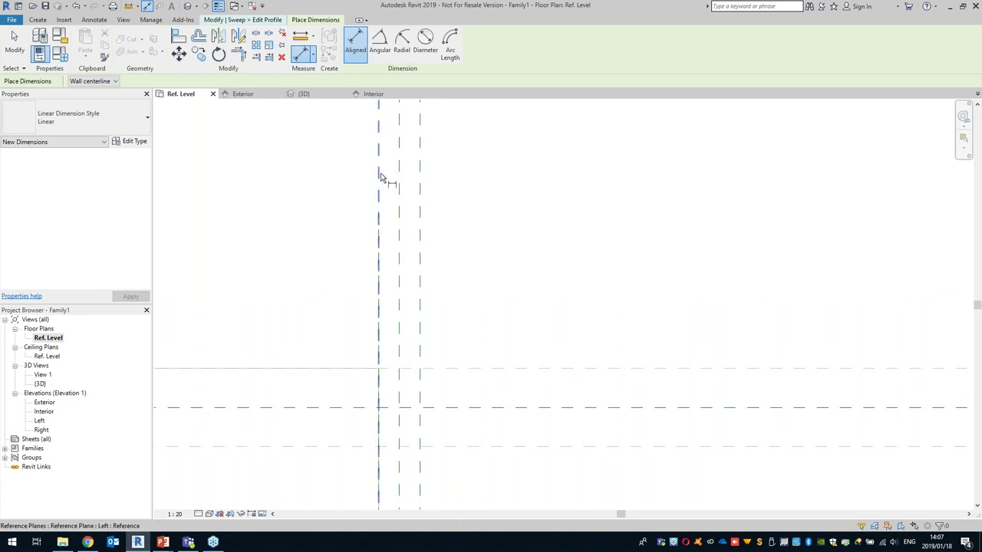
pyautogui.click(380, 178)
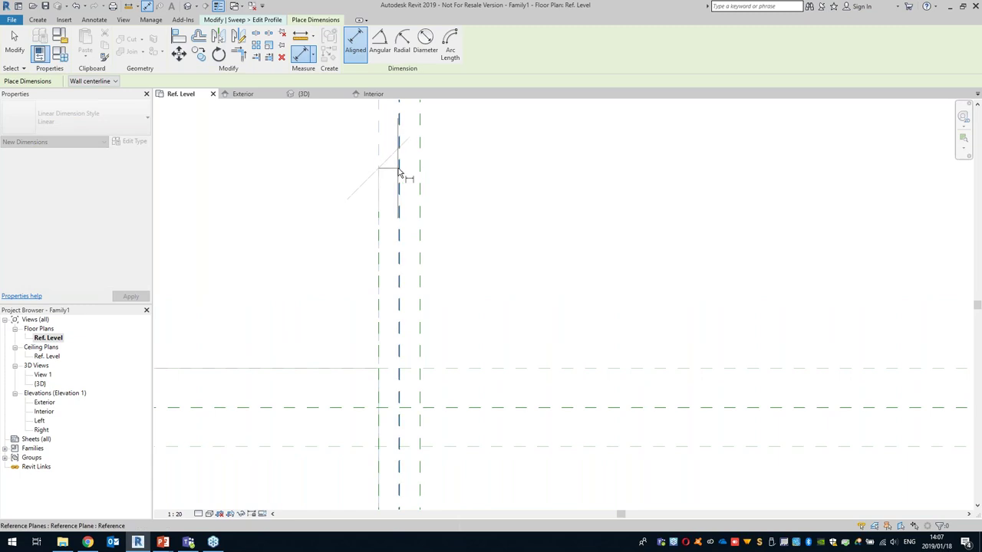
pyautogui.click(398, 173)
pyautogui.scroll(-2, 399, 259)
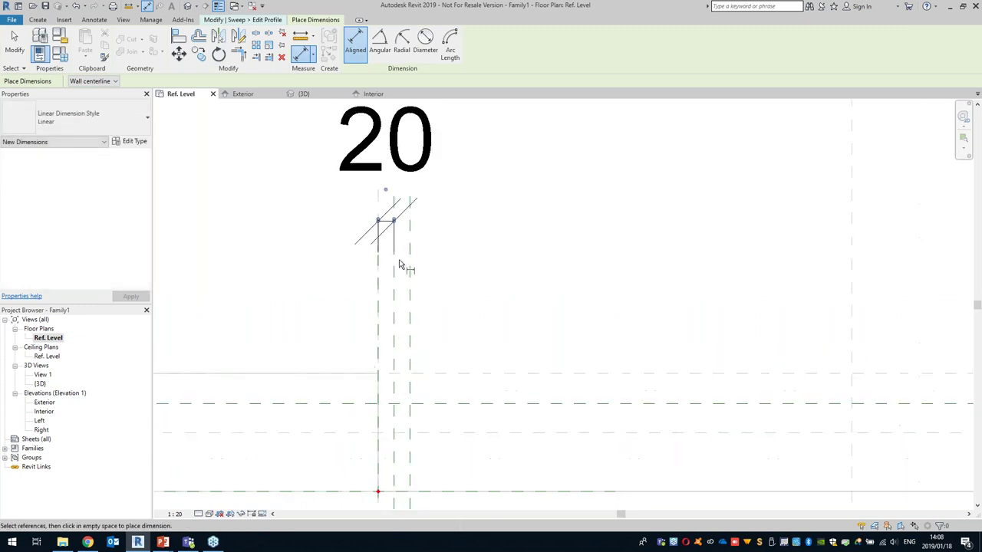
pyautogui.click(178, 515)
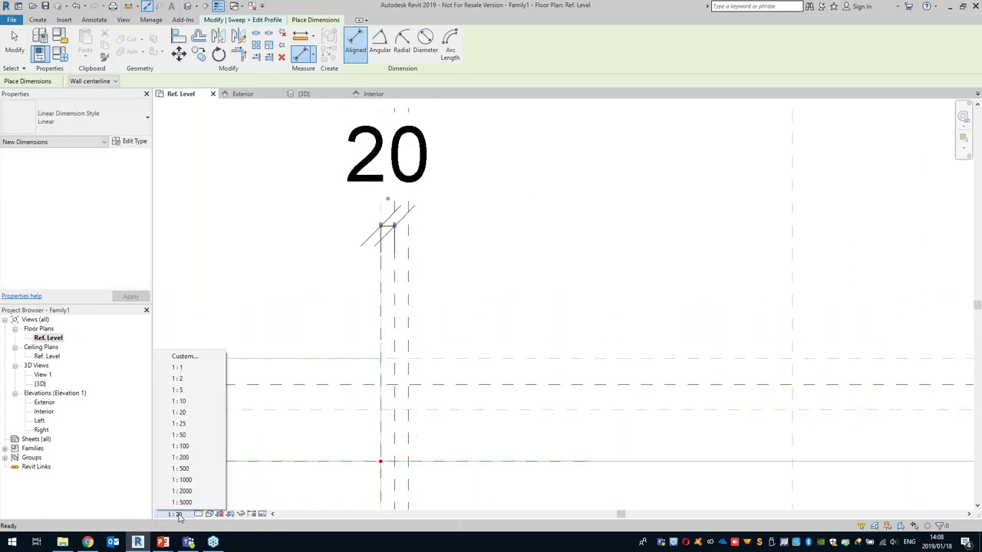
pyautogui.click(190, 391)
# - Add an aligned dimension between the two new vertical reference planes
pyautogui.scroll(2, 396, 201)
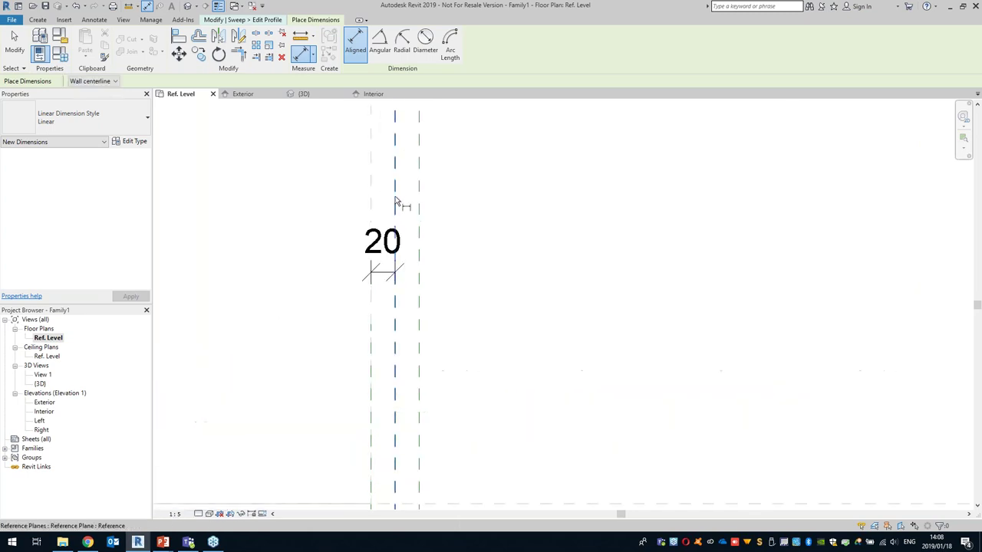
pyautogui.click(396, 209)
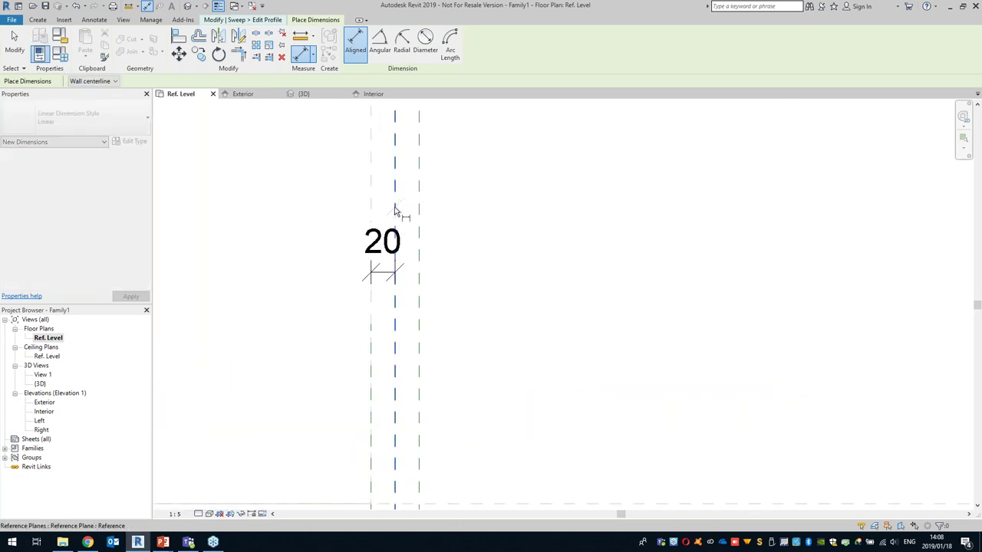
pyautogui.click(416, 206)
pyautogui.click(417, 178)
pyautogui.scroll(-1, 414, 201)
# - Add an aligned dimension between the Exterior reference plane and the new horizontal plane inside the wall
pyautogui.moveTo(412, 200); pyautogui.dragTo(579, 238, button='middle')
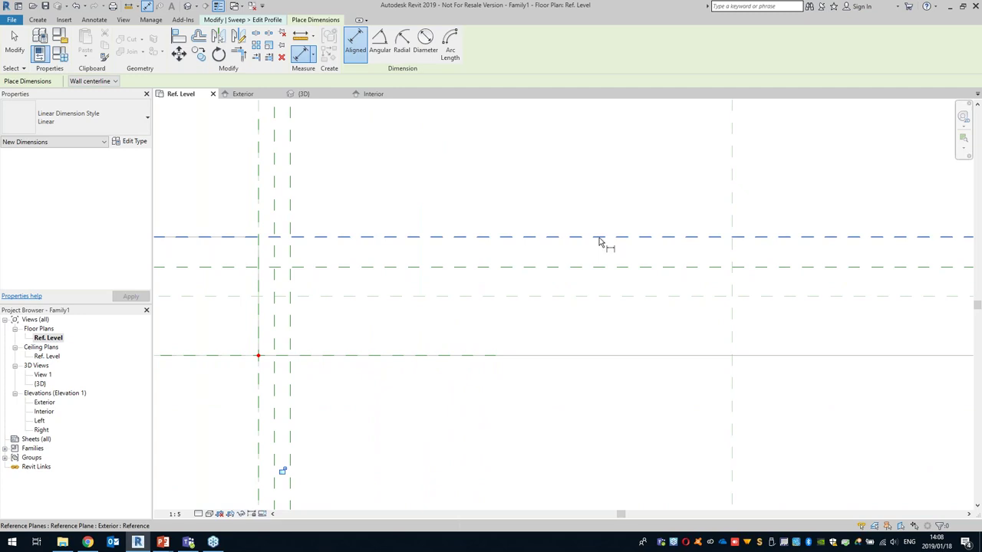
pyautogui.click(600, 240)
pyautogui.click(601, 268)
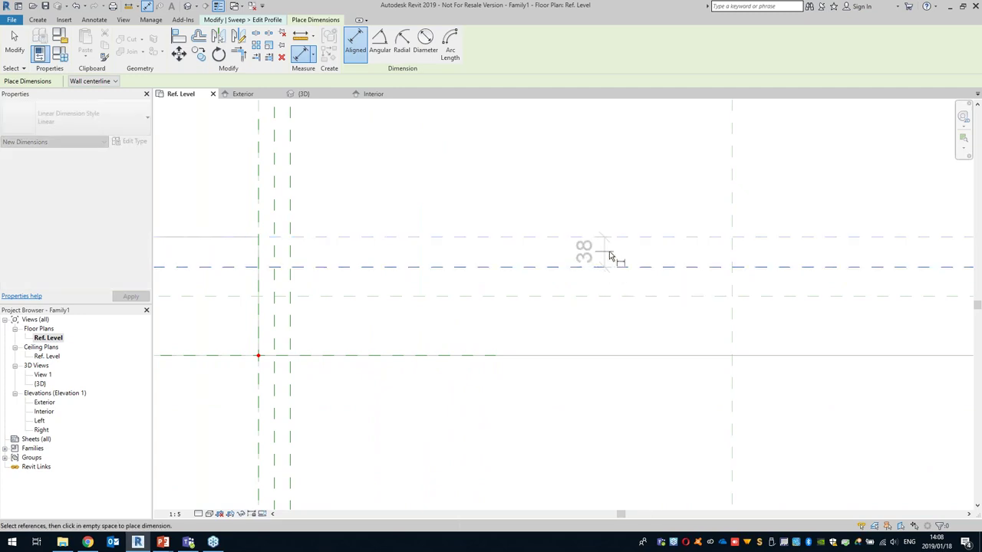
pyautogui.click(695, 255)
pyautogui.moveTo(508, 253); pyautogui.dragTo(559, 263, button='middle')
pyautogui.scroll(-1, 559, 264)
pyautogui.moveTo(453, 240); pyautogui.dragTo(409, 266, button='middle')
pyautogui.moveTo(479, 268); pyautogui.dragTo(488, 287, button='middle')
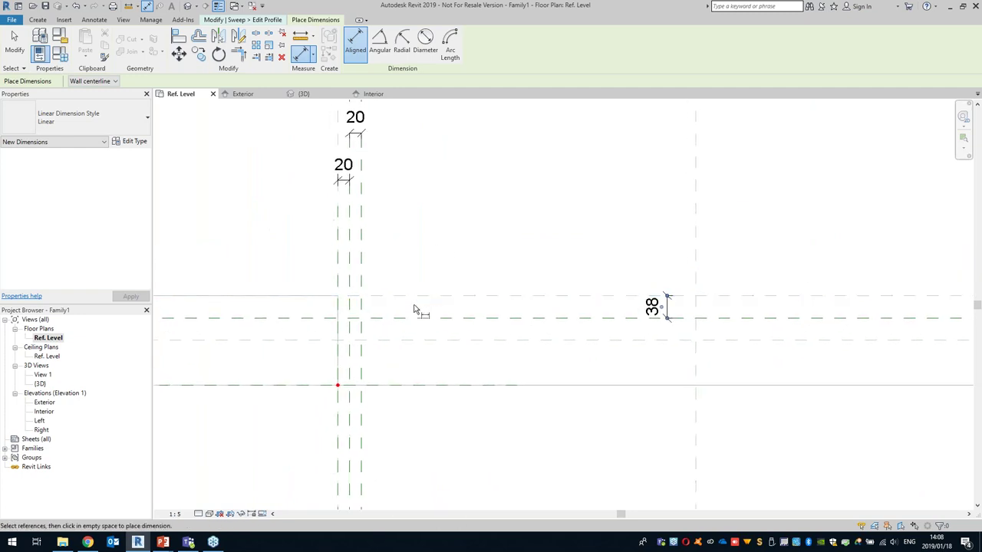
pyautogui.moveTo(524, 321); pyautogui.dragTo(502, 322, button='middle')
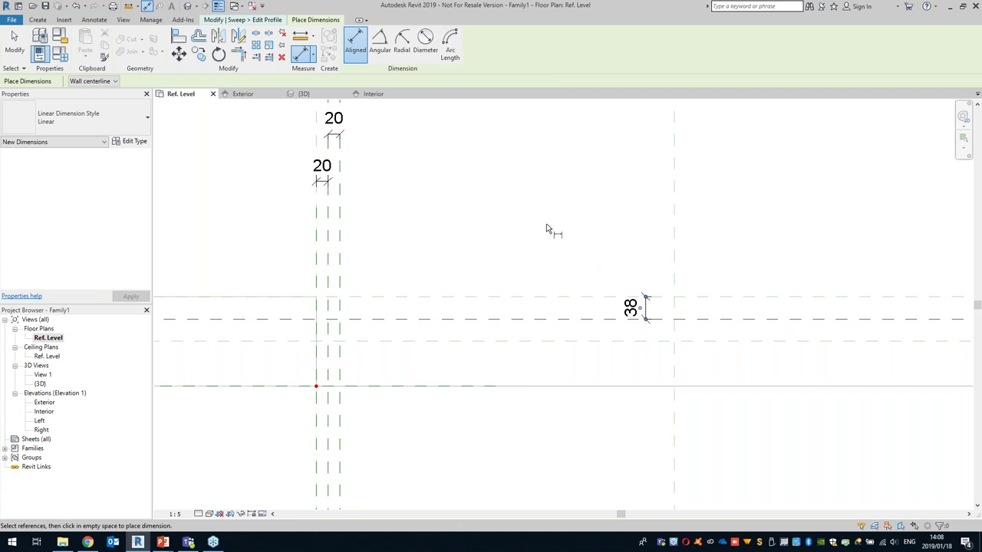
# - Label the dimension between the Left reference plane and the first new vertical plane with the Jamb size parameter
pyautogui.press('Escape')
pyautogui.scroll(1, 327, 182)
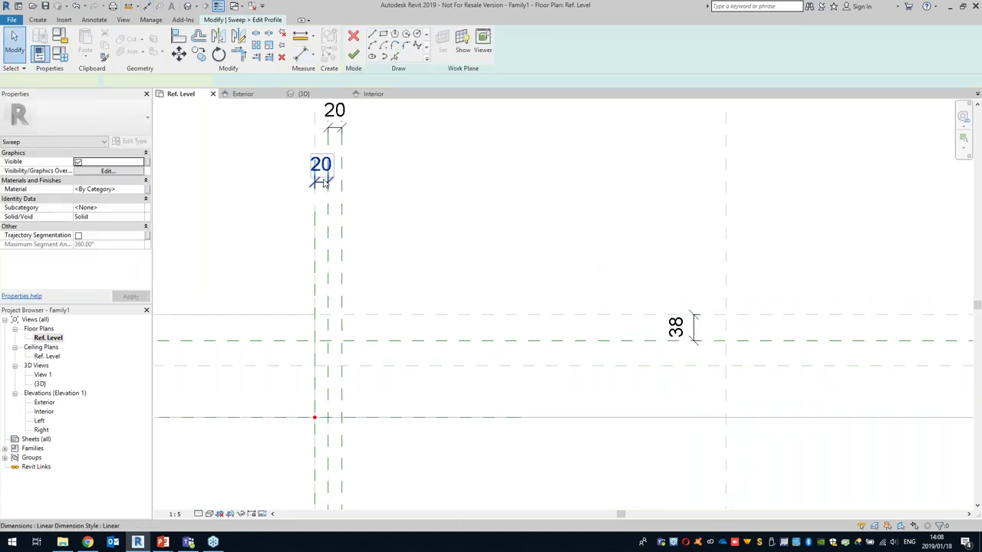
pyautogui.click(326, 180)
pyautogui.moveTo(326, 180); pyautogui.dragTo(331, 200, button='middle')
pyautogui.click(388, 43)
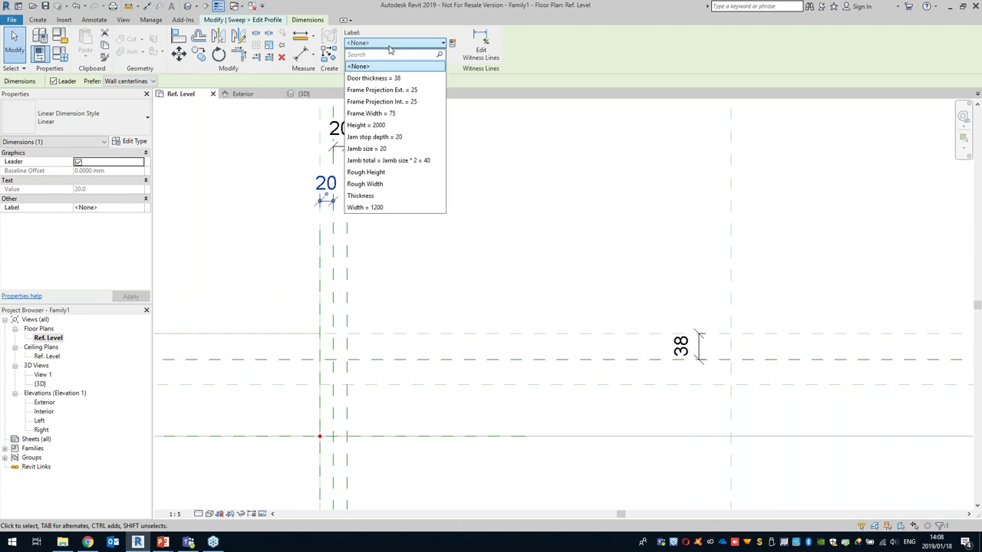
pyautogui.click(395, 53)
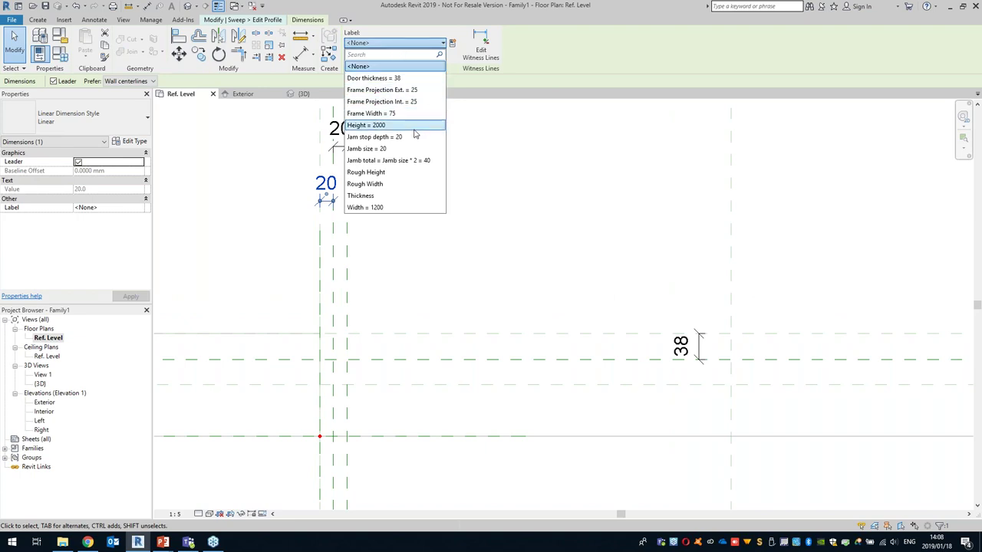
pyautogui.click(372, 150)
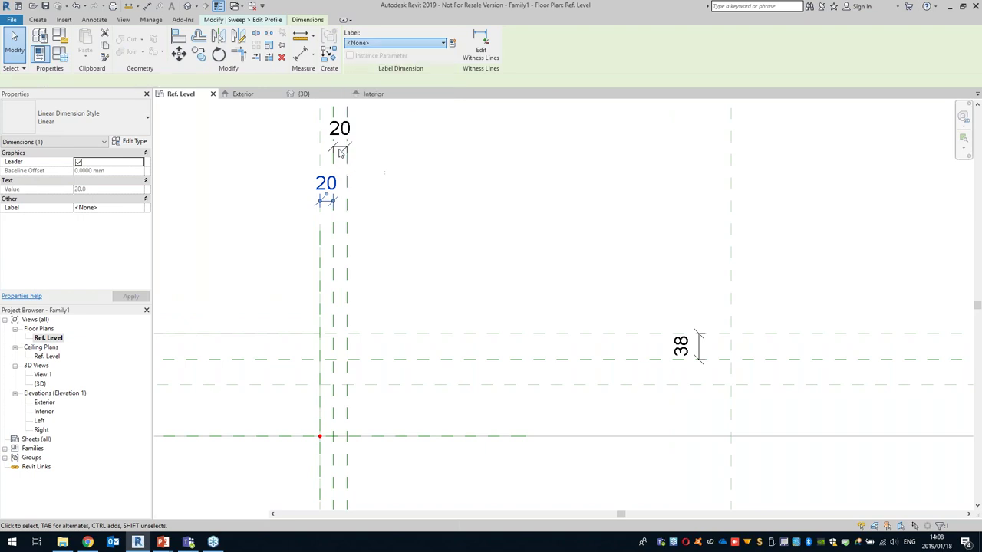
# - Label the dimension between the two new vertical reference planes with the Jam stop depth parameter
pyautogui.click(394, 43)
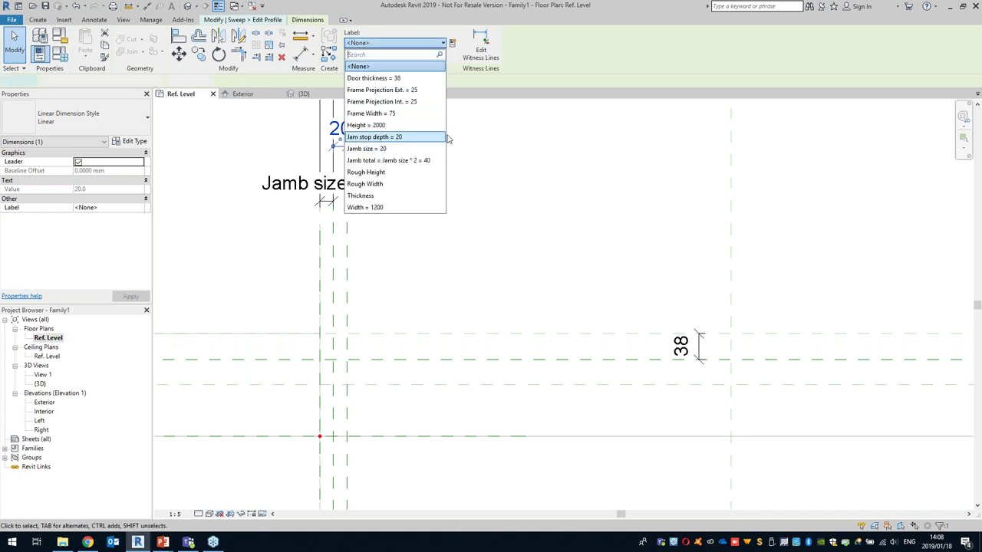
pyautogui.click(375, 136)
pyautogui.click(607, 295)
# - Label the dimension from the Exterior reference plane to the new horizontal plane with the Door thickness parameter
pyautogui.click(699, 356)
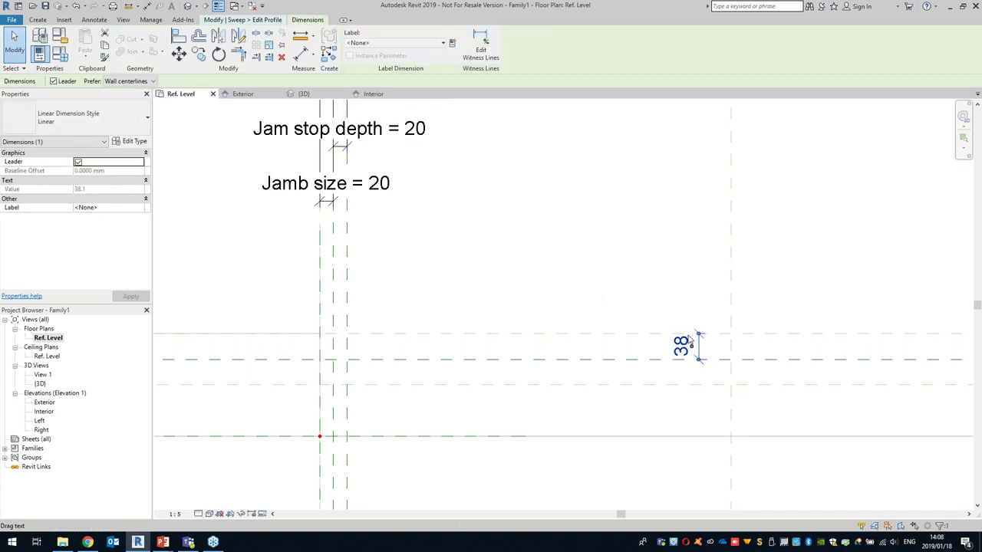
pyautogui.click(379, 46)
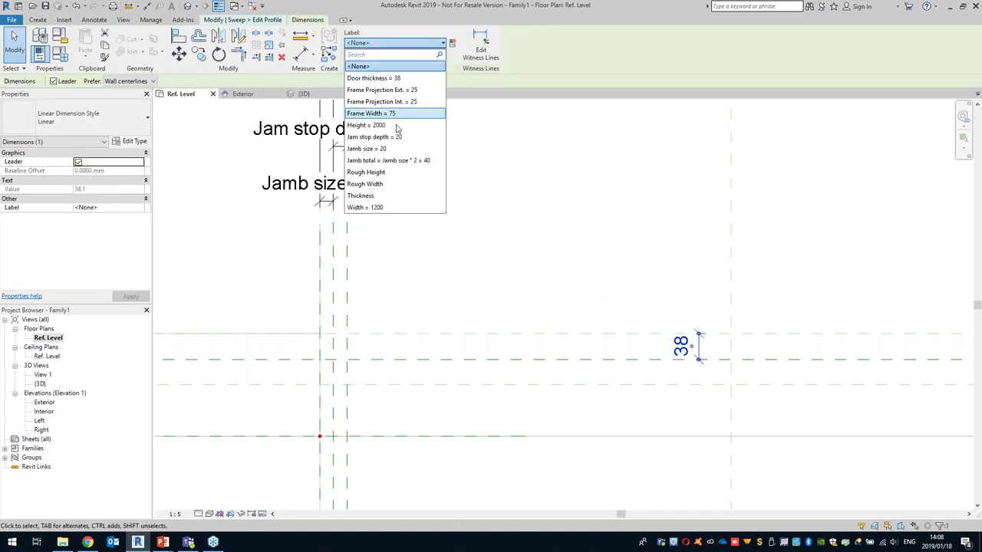
pyautogui.click(616, 250)
pyautogui.scroll(-1, 566, 256)
pyautogui.moveTo(566, 256); pyautogui.dragTo(551, 246, button='middle')
pyautogui.moveTo(505, 273); pyautogui.dragTo(546, 263, button='middle')
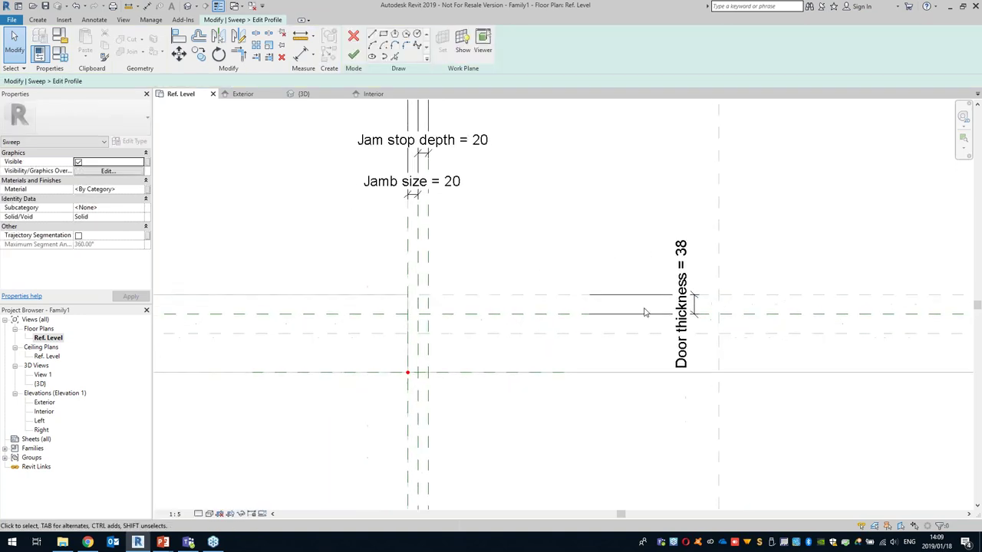
# - Use Pick Lines to sketch unlocked profile lines along the four horizontal and three vertical references of the jamb
pyautogui.moveTo(452, 283); pyautogui.dragTo(434, 274, button='middle')
pyautogui.scroll(1, 371, 223)
pyautogui.moveTo(302, 185); pyautogui.dragTo(318, 153, button='middle')
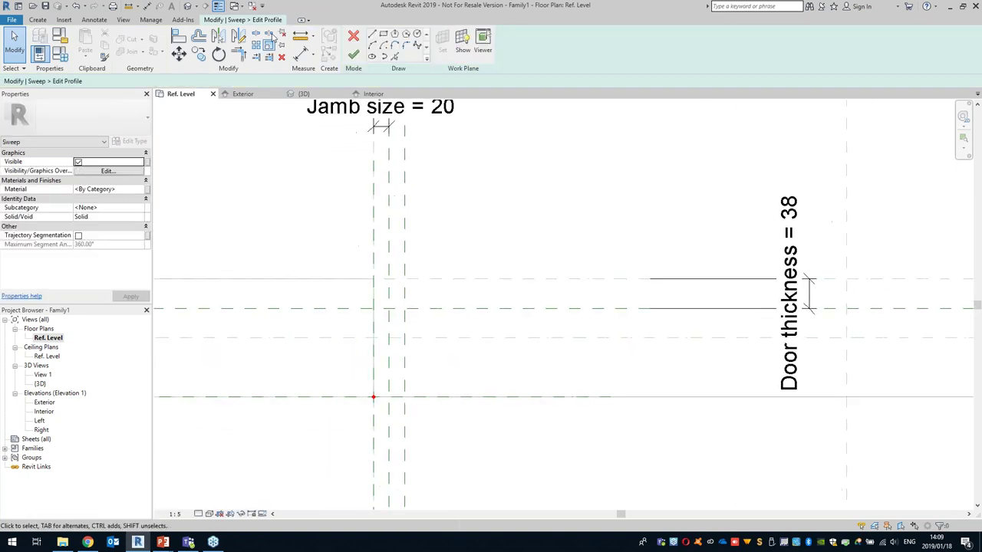
pyautogui.click(395, 57)
pyautogui.scroll(2, 361, 212)
pyautogui.moveTo(361, 213); pyautogui.dragTo(369, 180, button='middle')
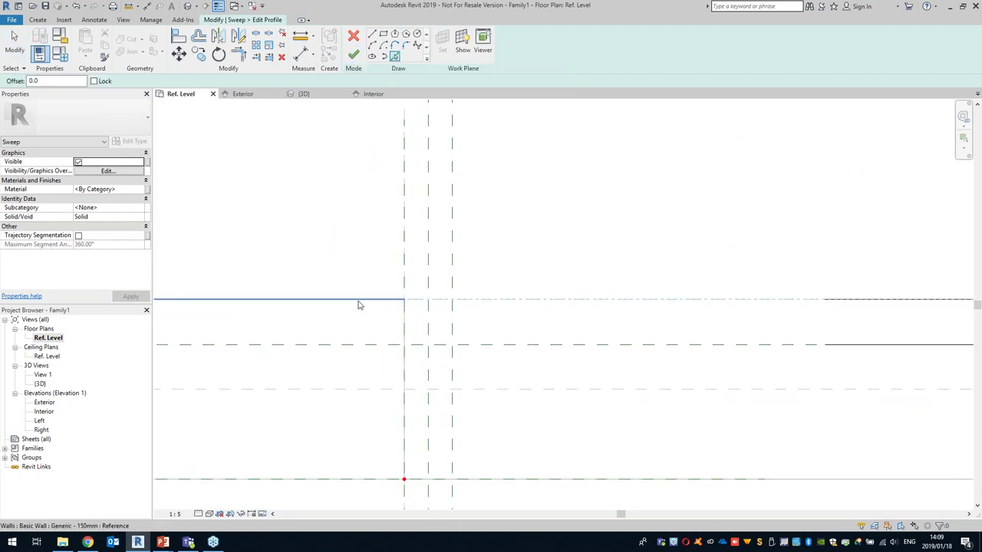
pyautogui.scroll(-2, 358, 303)
pyautogui.click(358, 301)
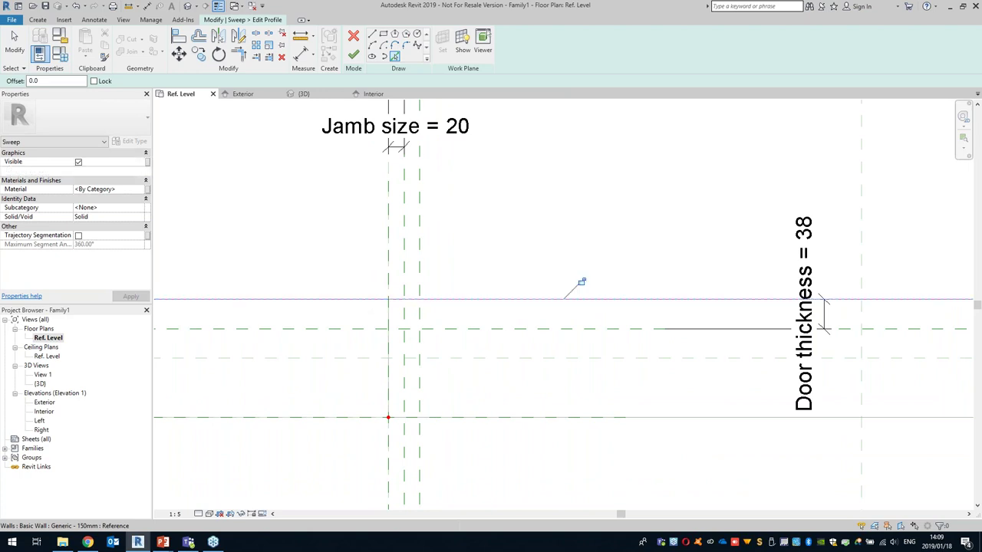
pyautogui.click(438, 333)
pyautogui.click(439, 359)
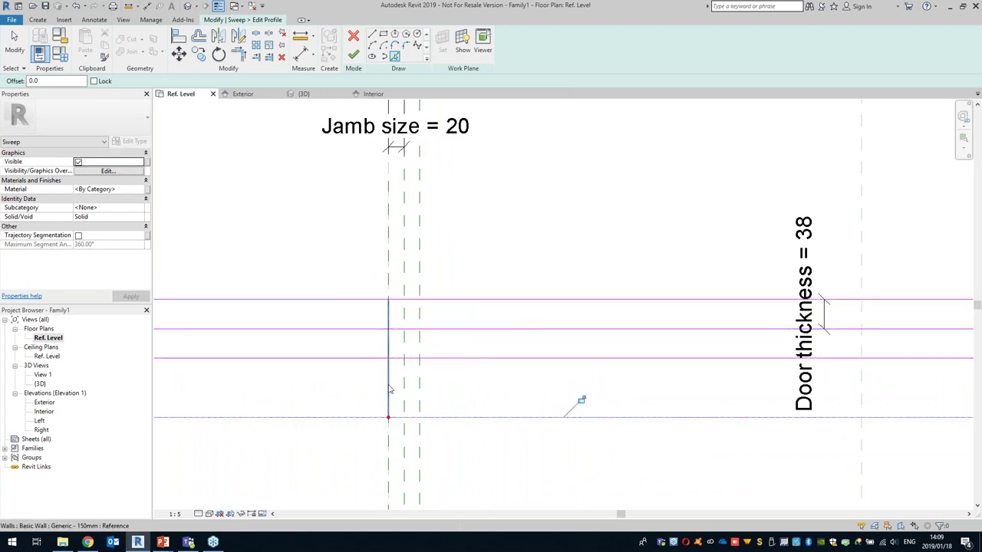
pyautogui.click(389, 175)
pyautogui.click(405, 175)
pyautogui.click(418, 177)
pyautogui.scroll(1, 418, 177)
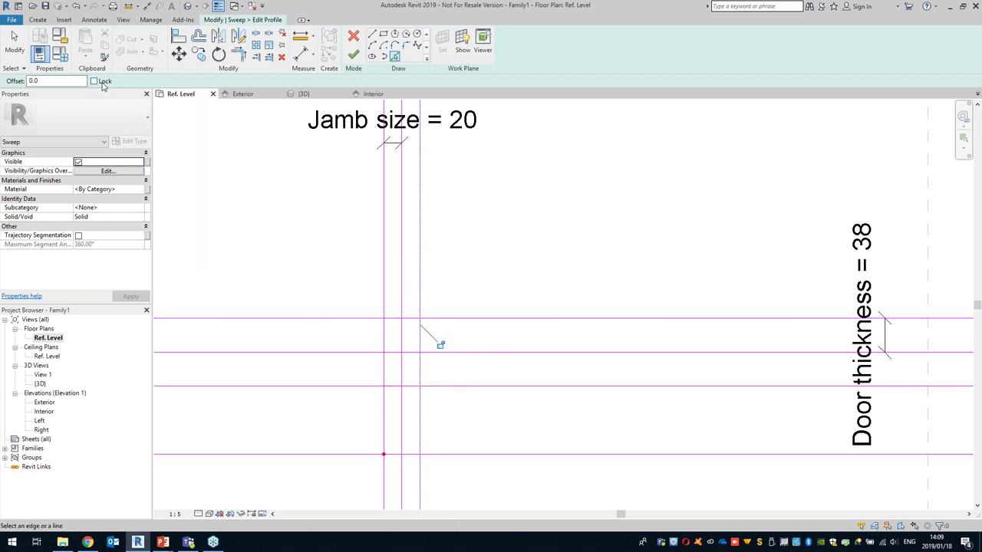
# - Undo all the unlocked profile lines picked along the references
pyautogui.hotkey('ctrl', 'z')
pyautogui.hotkey('ctrl', 'z')
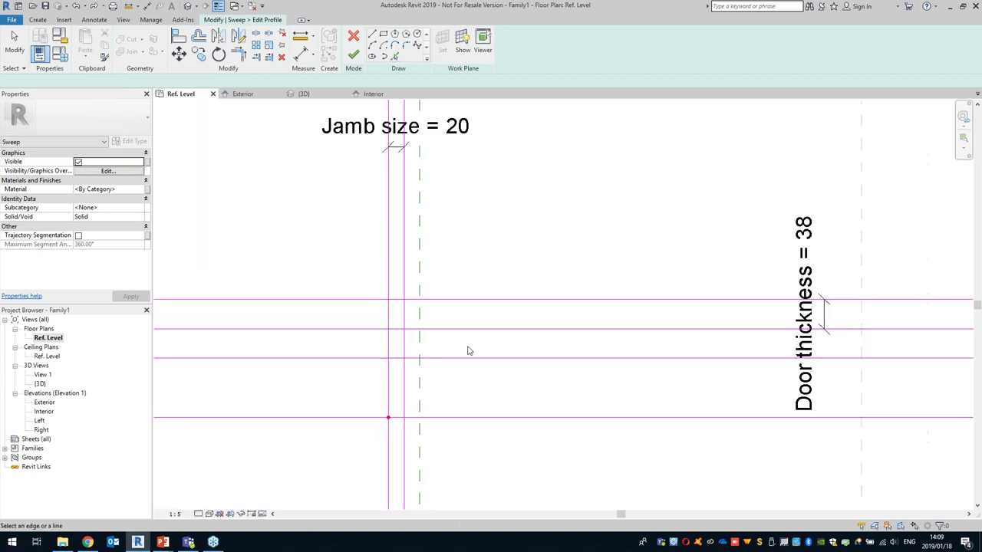
pyautogui.hotkey('ctrl', 'z')
pyautogui.hotkey('ctrl', 'z')
pyautogui.hotkey('ctrl', 'z')
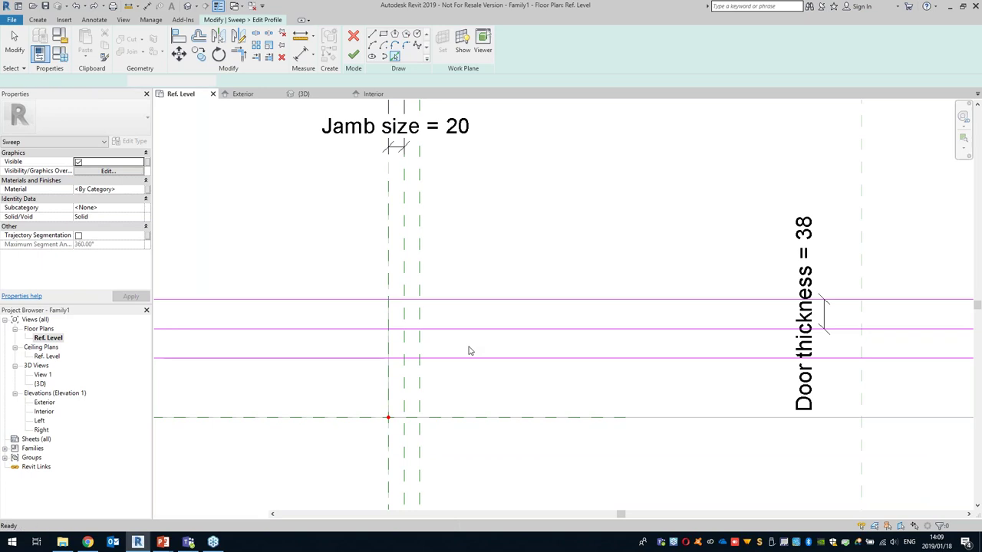
pyautogui.hotkey('ctrl', 'z')
pyautogui.hotkey('ctrl', 'z')
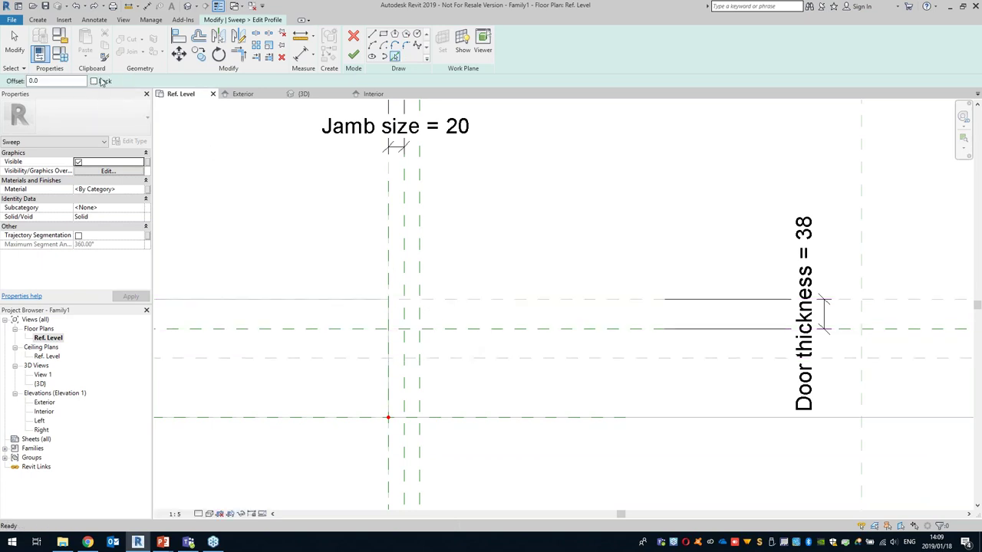
# - With Lock enabled, use Pick Lines to sketch profile lines along the four horizontal and three vertical jamb references
pyautogui.click(395, 56)
pyautogui.click(547, 300)
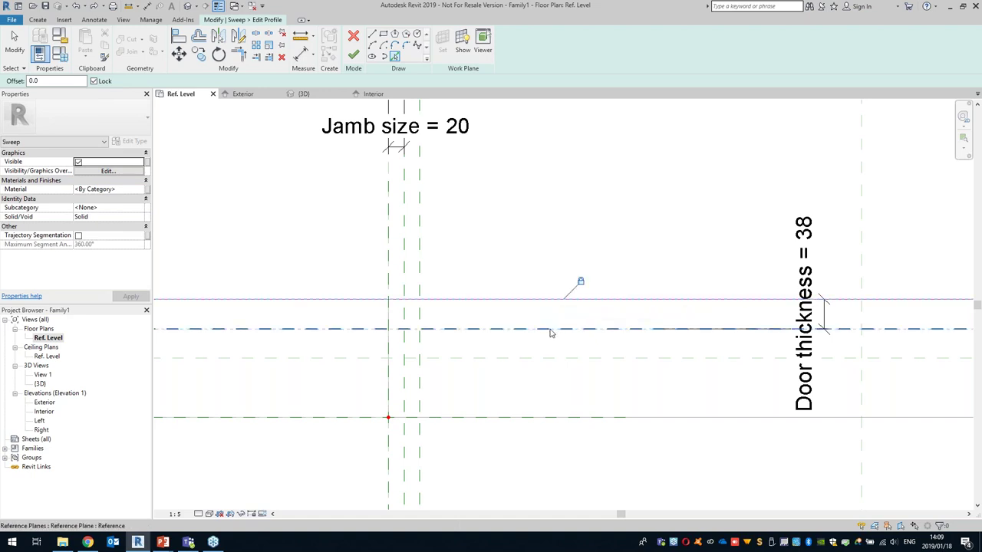
pyautogui.click(547, 359)
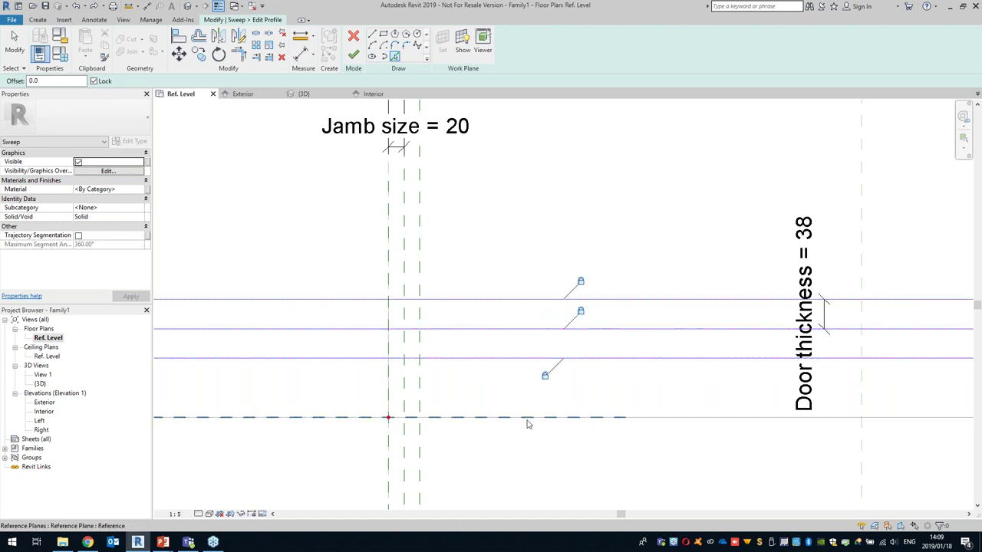
pyautogui.click(546, 419)
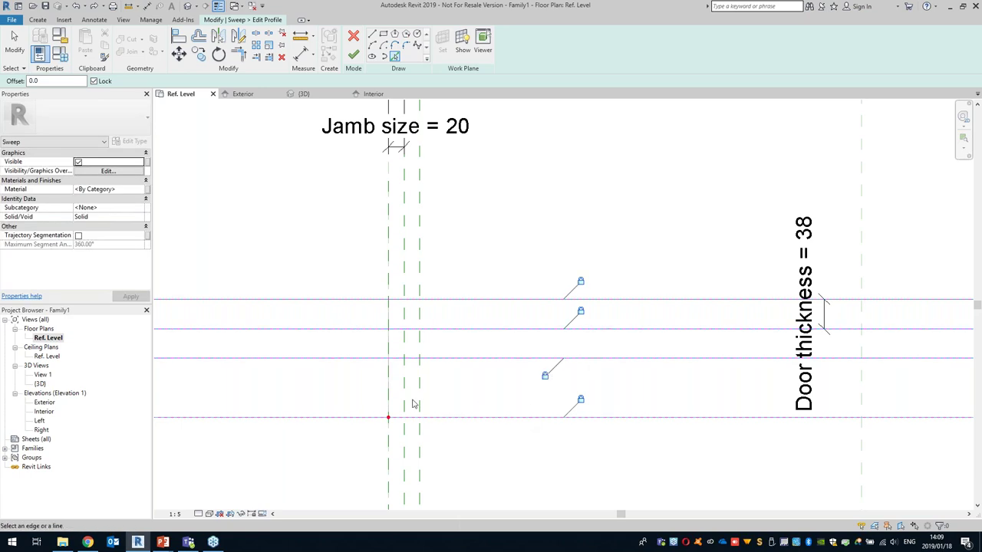
pyautogui.moveTo(389, 116); pyautogui.dragTo(374, 196, button='middle')
pyautogui.click(389, 220)
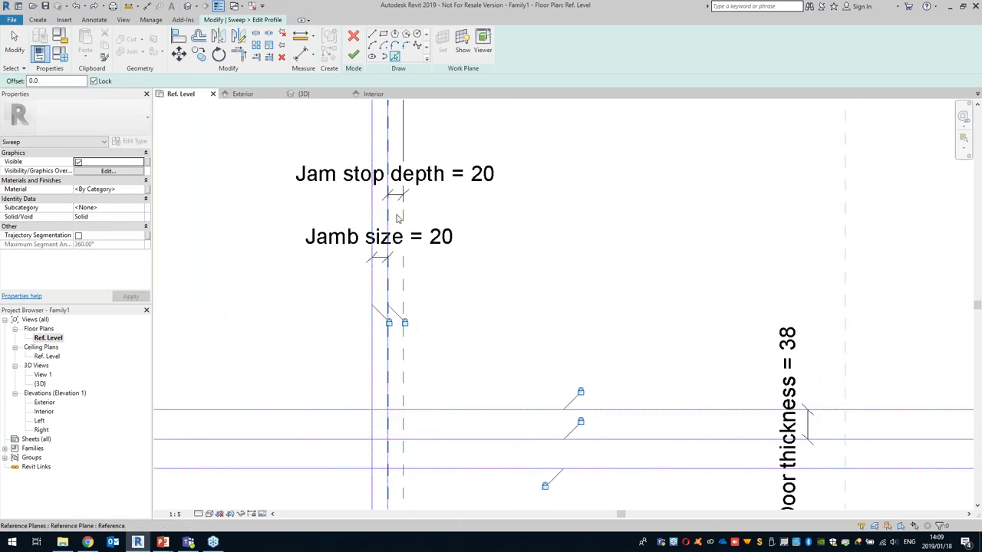
pyautogui.click(404, 222)
# - Trim the four horizontal profile lines to the vertical line on the Left reference plane, keeping the parts inside the opening
pyautogui.moveTo(493, 428); pyautogui.dragTo(575, 235, button='middle')
pyautogui.scroll(1, 537, 299)
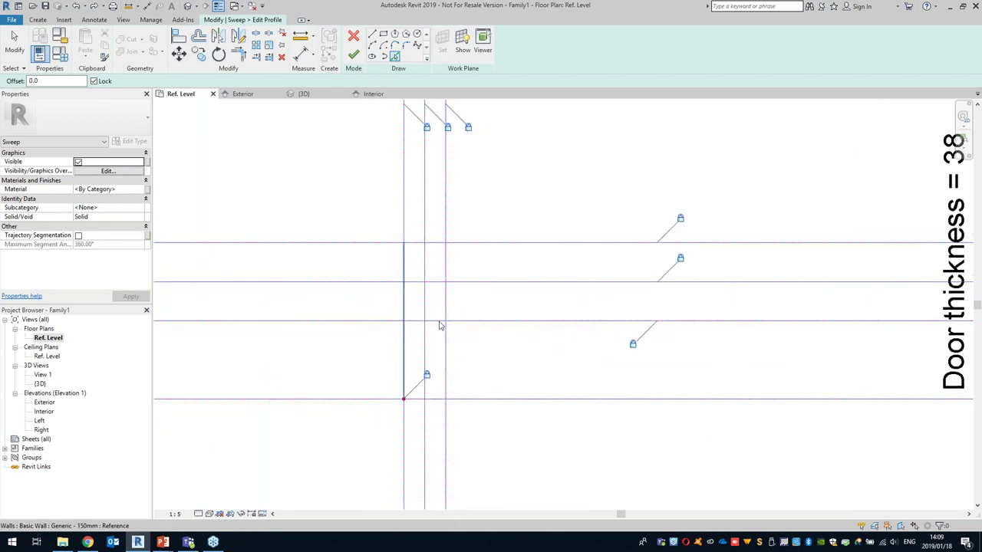
pyautogui.scroll(3, 425, 294)
pyautogui.moveTo(429, 293); pyautogui.dragTo(444, 287, button='middle')
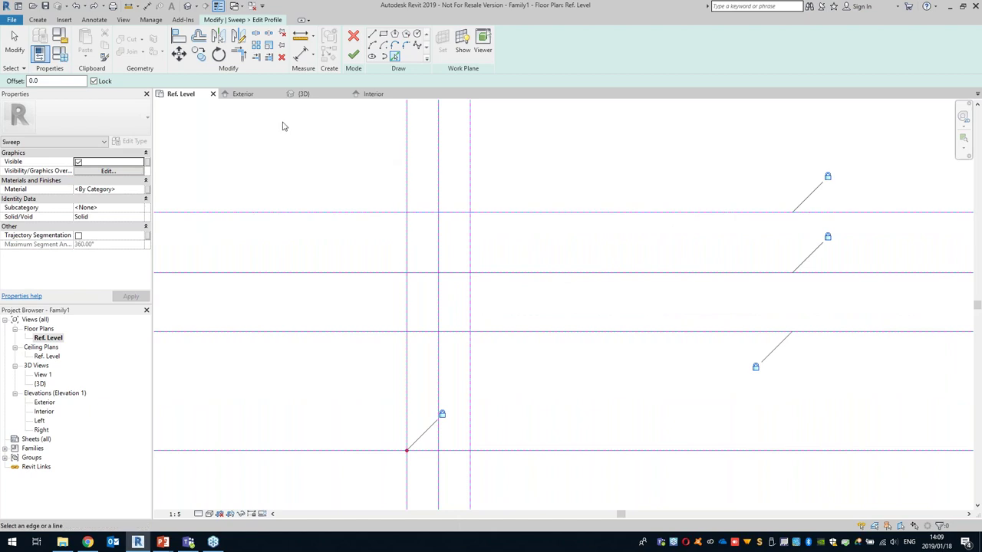
pyautogui.click(269, 59)
pyautogui.click(404, 254)
pyautogui.click(418, 213)
pyautogui.click(427, 333)
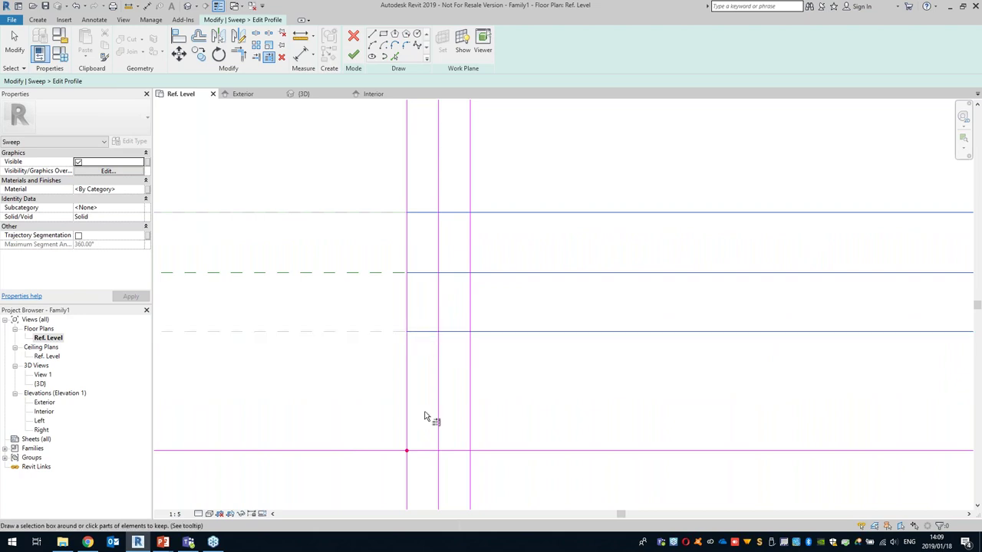
pyautogui.click(428, 451)
# - Trim the vertical line on the Left reference plane into corners with the interior and exterior profile lines
pyautogui.scroll(-2, 432, 370)
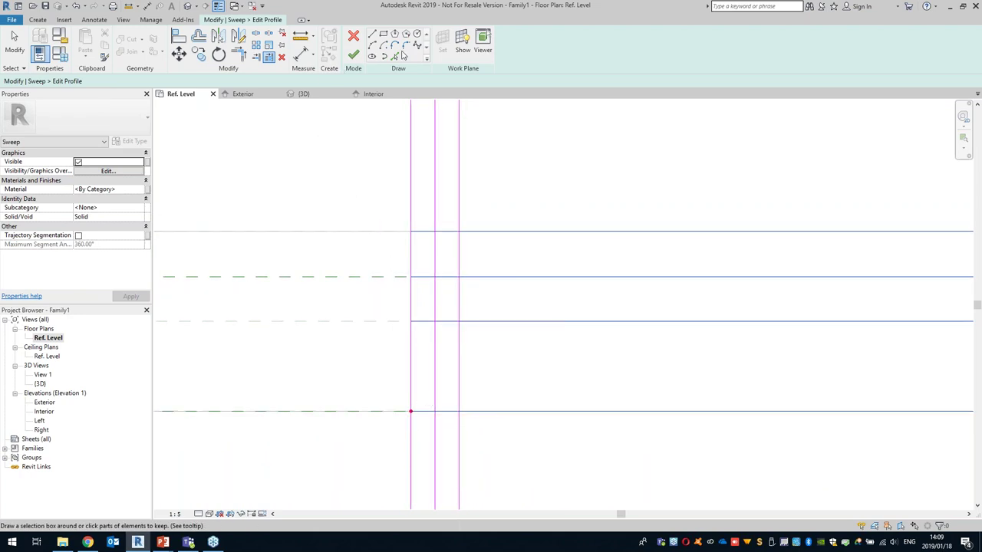
pyautogui.click(239, 59)
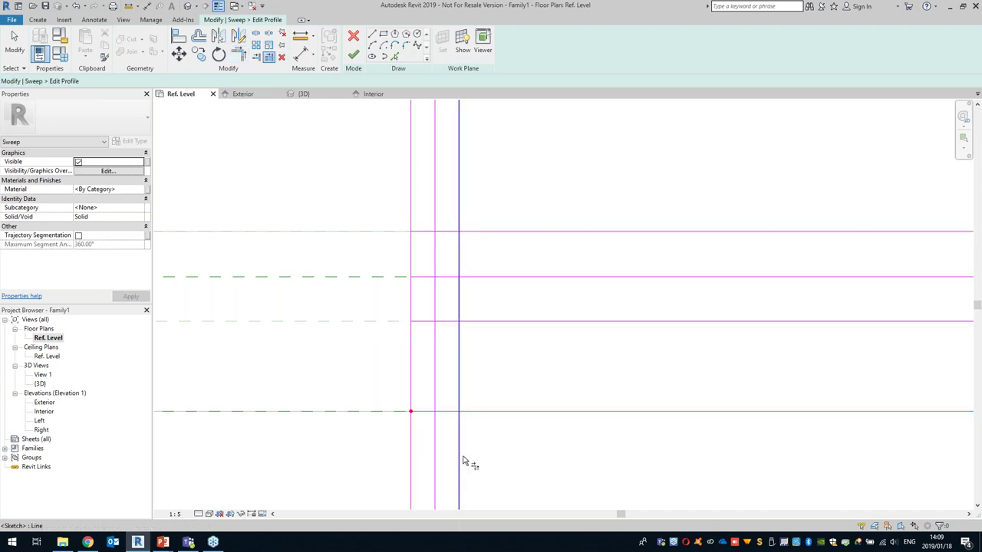
pyautogui.click(412, 401)
pyautogui.click(421, 413)
pyautogui.click(412, 241)
pyautogui.click(419, 233)
pyautogui.click(431, 233)
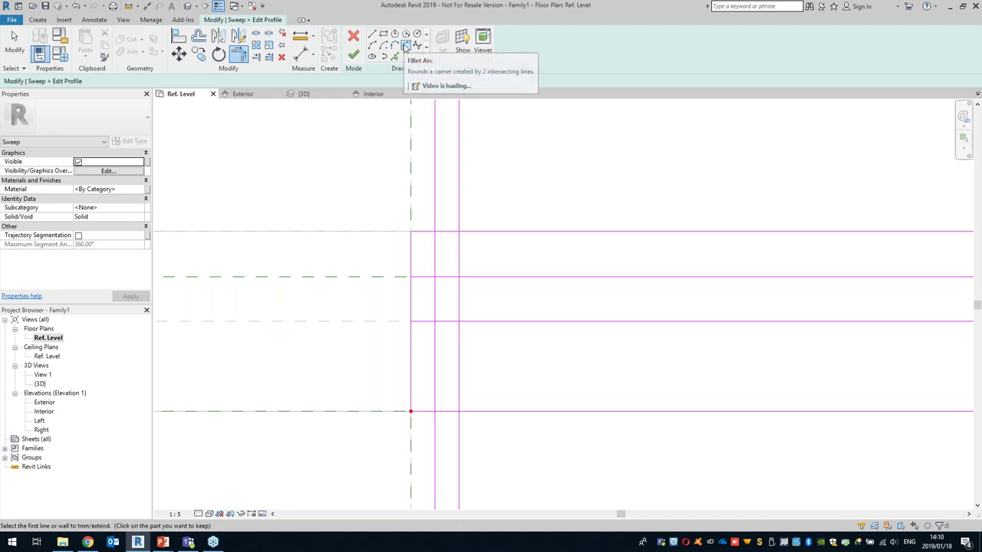
# - Round the jamb's exterior corner and the door stop's exterior-side corner with fillet arcs of radius 3
pyautogui.click(406, 46)
pyautogui.click(61, 80)
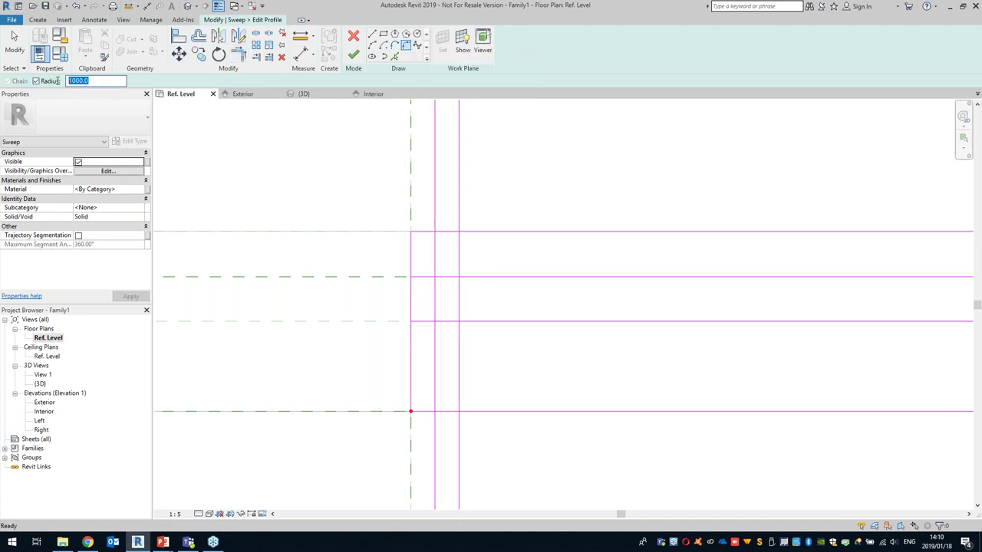
pyautogui.press('Return')
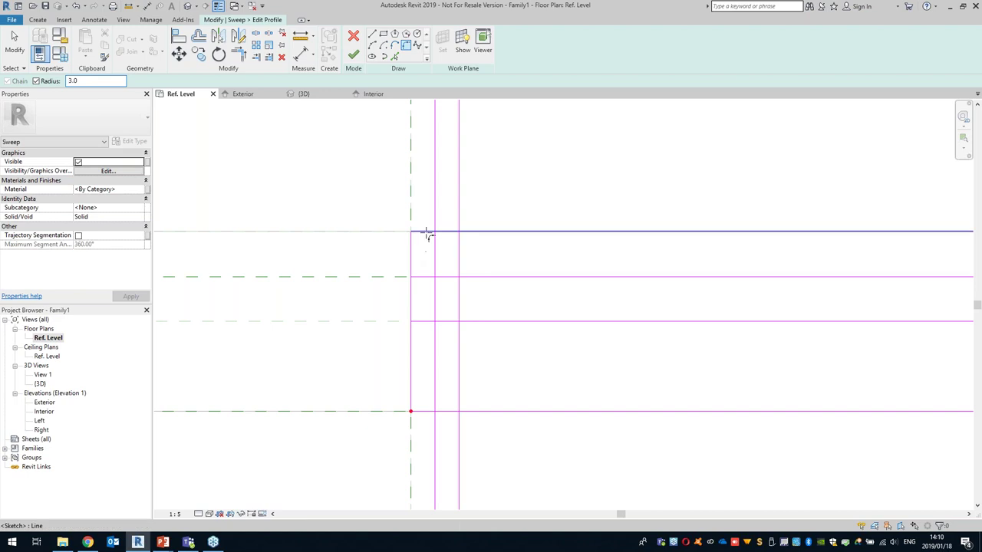
pyautogui.click(444, 249)
pyautogui.click(453, 276)
pyautogui.click(461, 296)
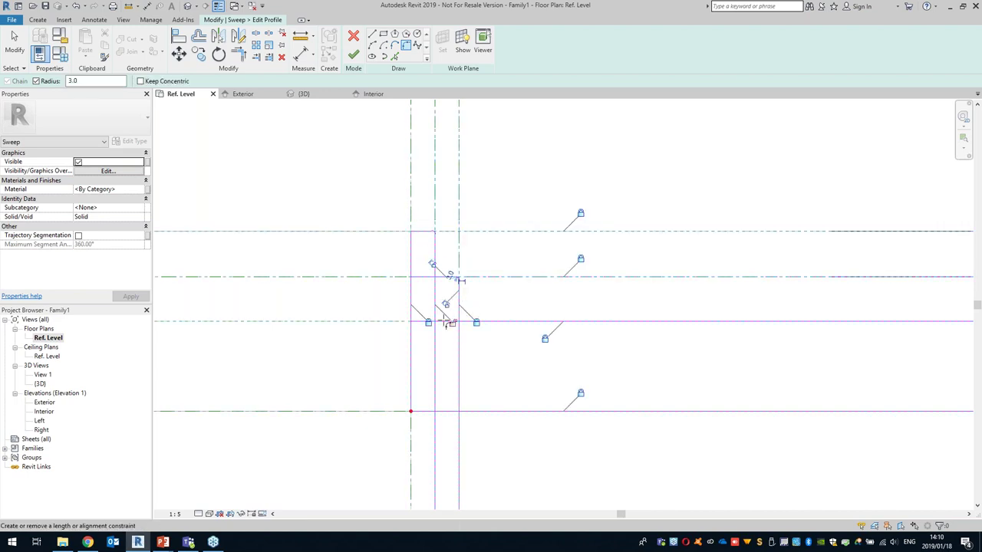
# - Round the door stop's interior-side corner and the jamb's interior corner with fillet arcs of radius 3
pyautogui.click(453, 322)
pyautogui.scroll(5, 456, 325)
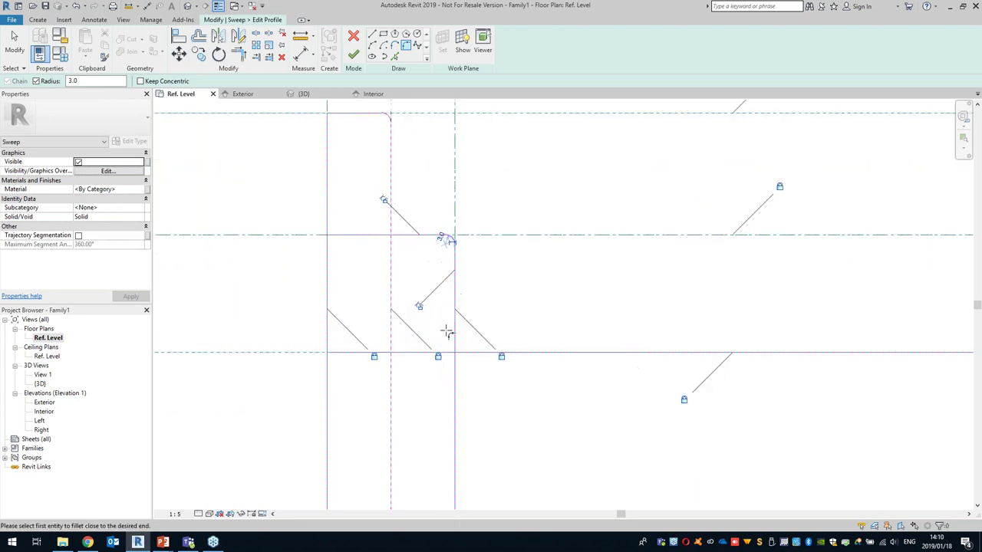
pyautogui.click(451, 358)
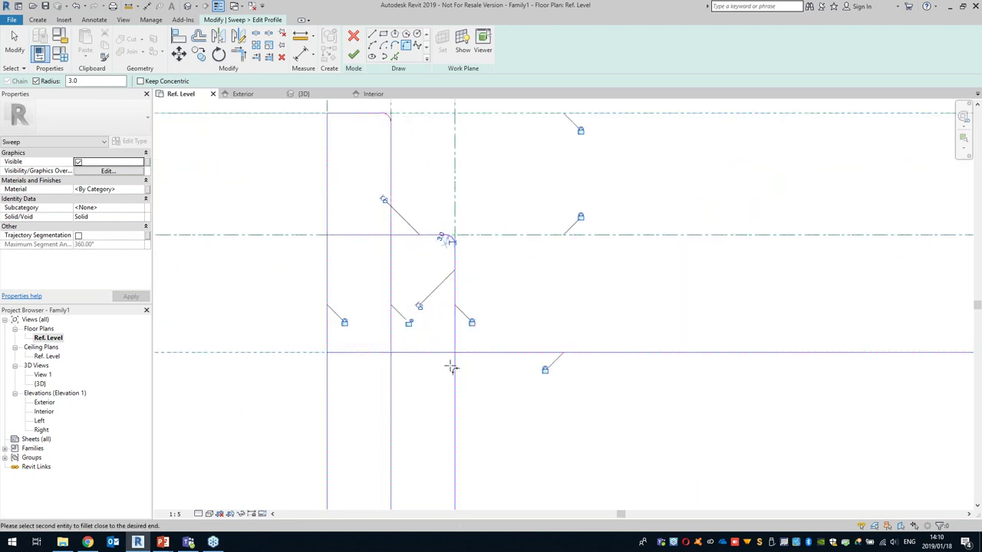
pyautogui.scroll(-1, 458, 388)
pyautogui.moveTo(466, 434); pyautogui.dragTo(475, 277, button='middle')
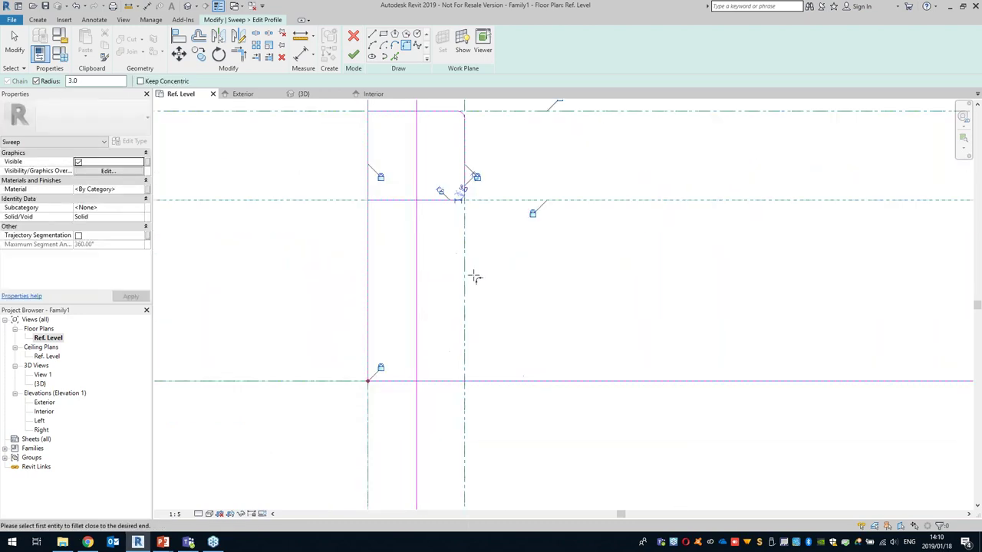
pyautogui.moveTo(434, 327); pyautogui.dragTo(461, 285, button='middle')
pyautogui.click(443, 315)
pyautogui.scroll(-1, 468, 296)
pyautogui.moveTo(492, 393); pyautogui.dragTo(506, 502, button='middle')
pyautogui.press('Escape')
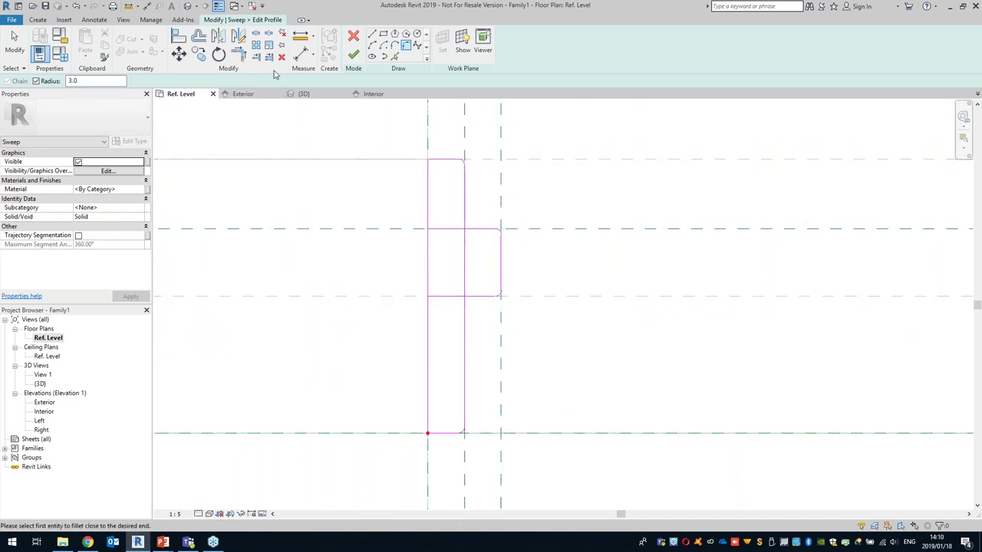
# - Trim the door stop's two horizontal lines back to the jamb's opening-side face
pyautogui.click(269, 57)
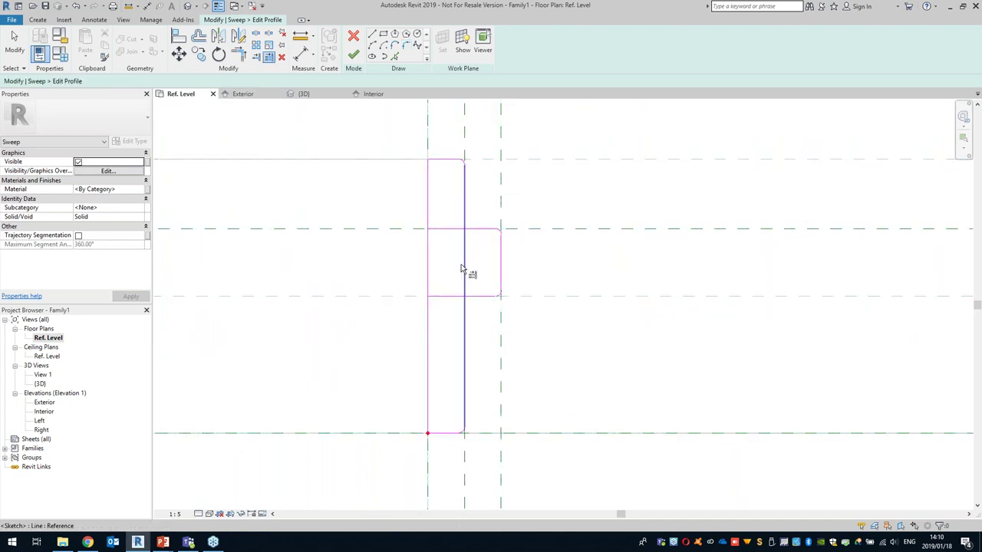
pyautogui.click(476, 229)
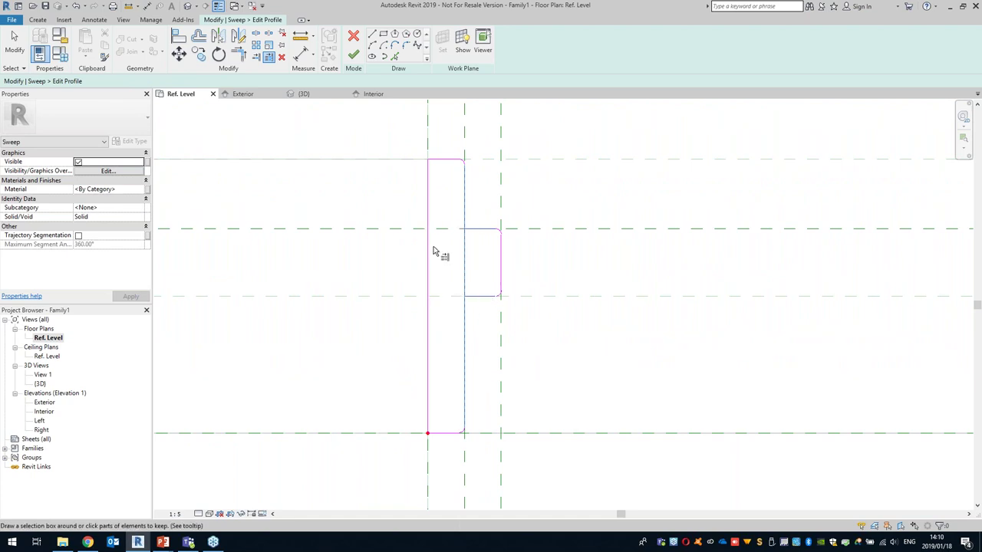
# - Split the jamb's opening-side line at the door stop's two horizontal lines and delete the segment between them
pyautogui.click(257, 37)
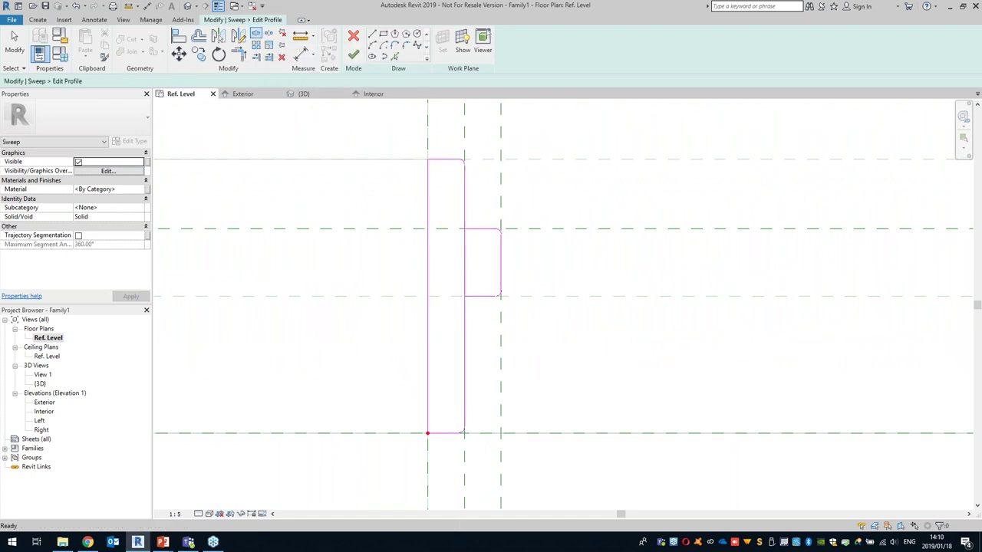
pyautogui.click(464, 229)
pyautogui.click(465, 294)
pyautogui.press('Escape')
pyautogui.click(465, 267)
pyautogui.press('Delete')
pyautogui.scroll(-1, 500, 228)
pyautogui.moveTo(445, 230); pyautogui.dragTo(370, 279, button='middle')
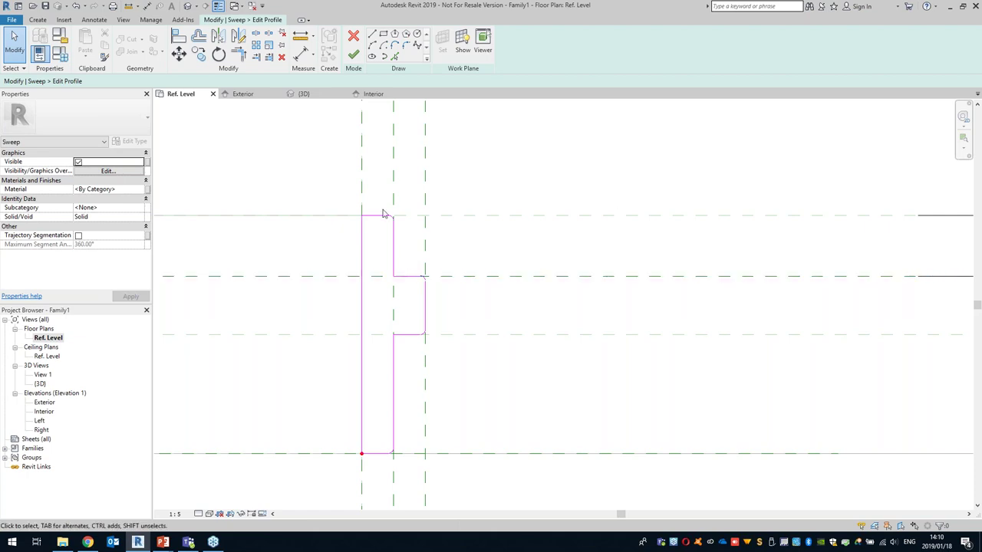
pyautogui.moveTo(364, 294); pyautogui.dragTo(345, 294, button='middle')
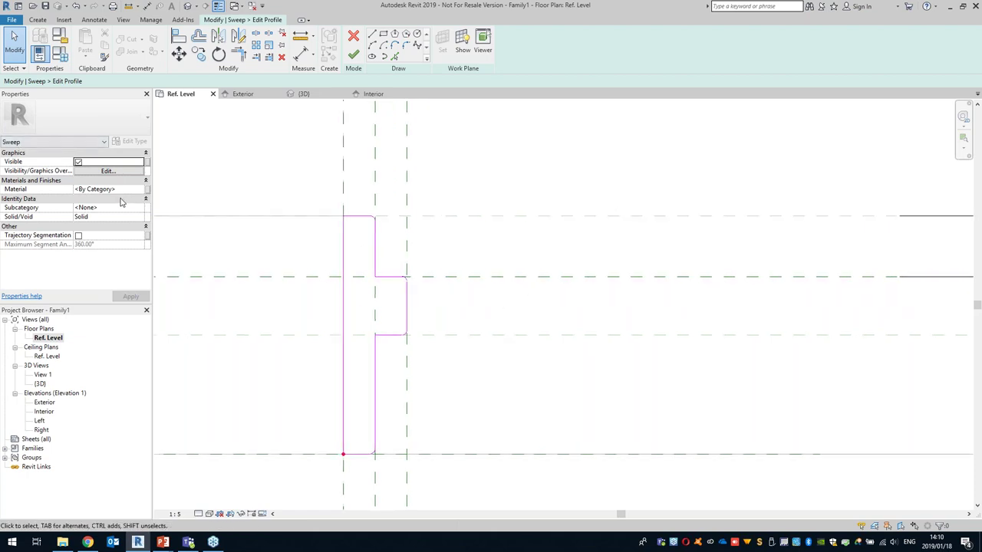
# - Search the materials for "wood", add Cherry from the AEC Materials library and assign it to the sweep
pyautogui.click(130, 190)
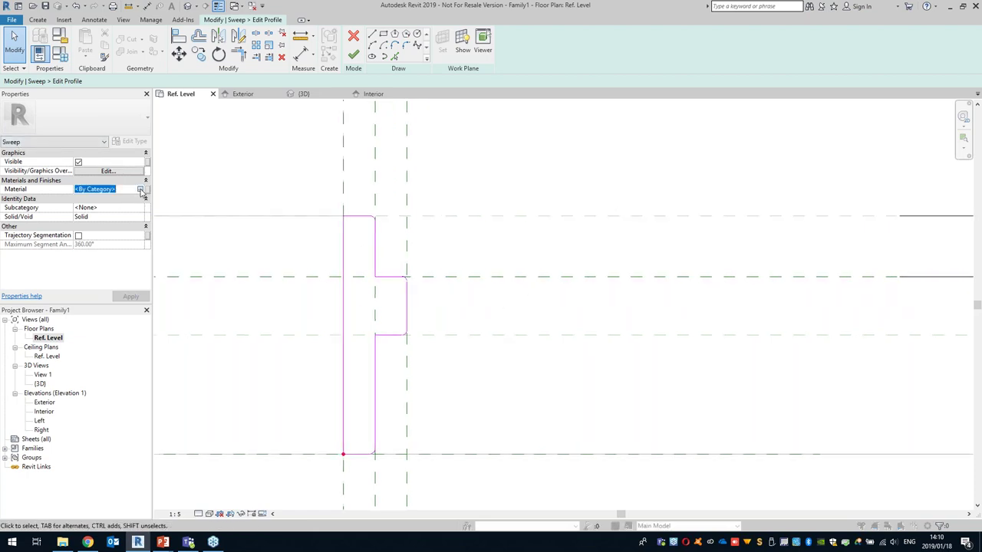
pyautogui.click(140, 190)
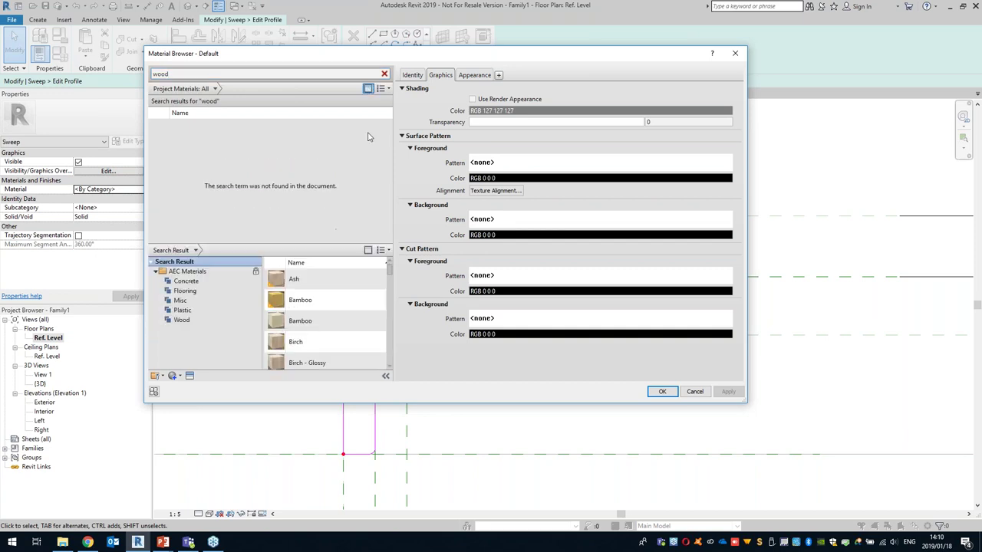
pyautogui.scroll(-1, 287, 307)
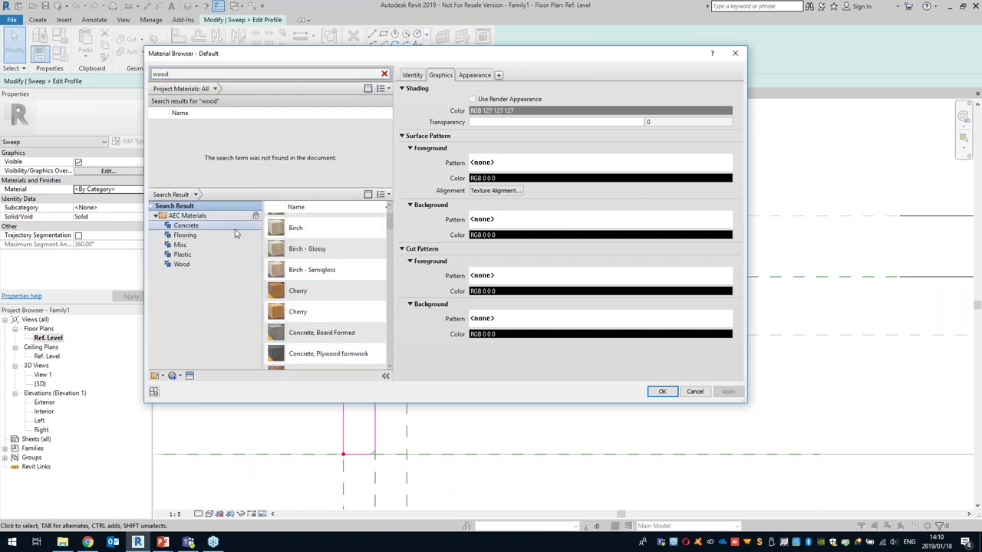
pyautogui.click(300, 313)
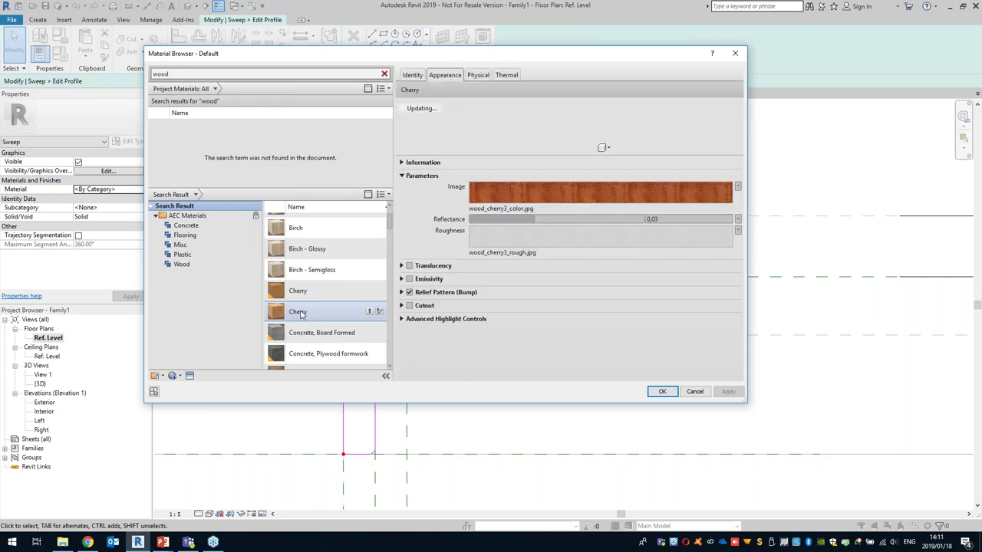
pyautogui.doubleClick(290, 313)
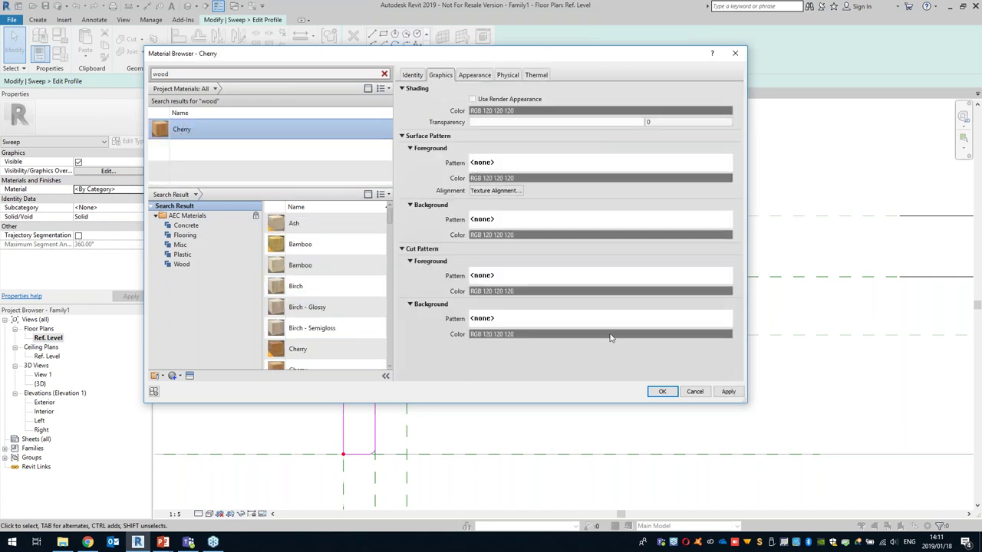
pyautogui.click(667, 393)
pyautogui.moveTo(436, 318); pyautogui.dragTo(444, 321, button='middle')
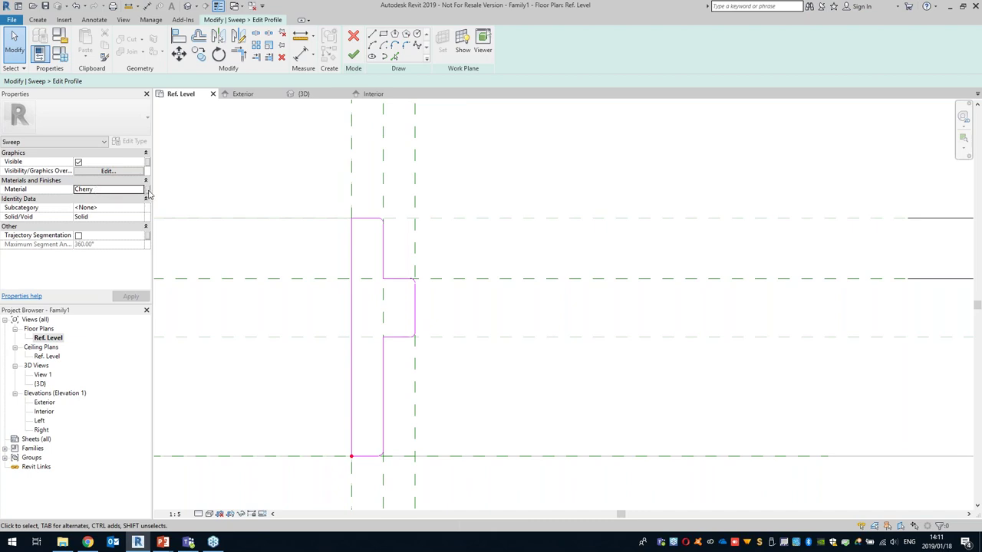
# - Try to associate the sweep's material with a family parameter called "Jamb Mat"
pyautogui.click(148, 191)
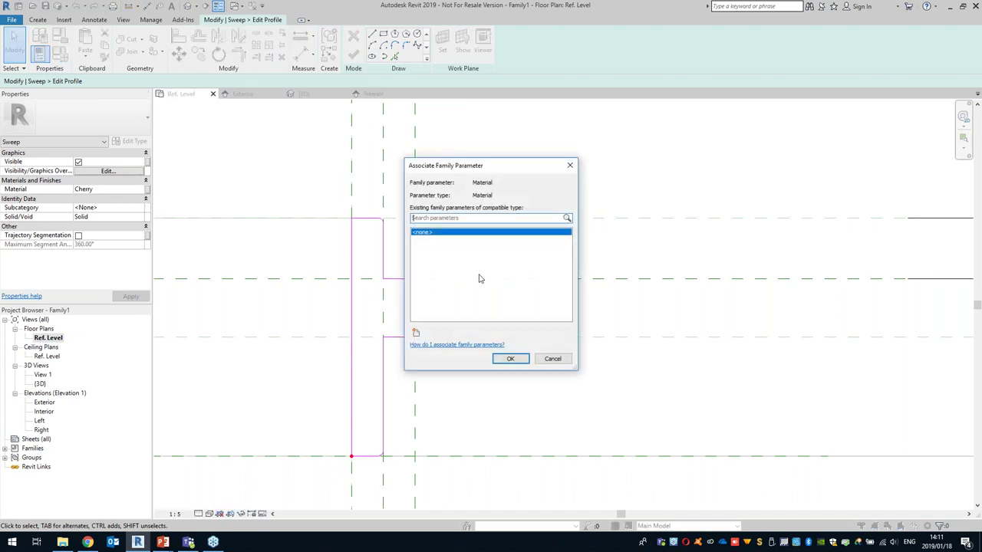
pyautogui.click(435, 220)
pyautogui.write('Jamb Mat')
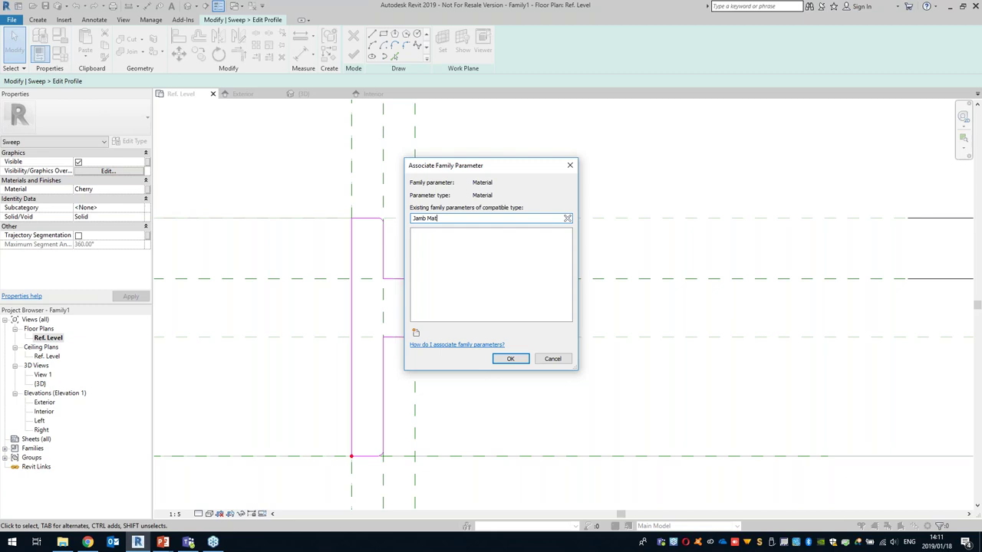
pyautogui.click(512, 358)
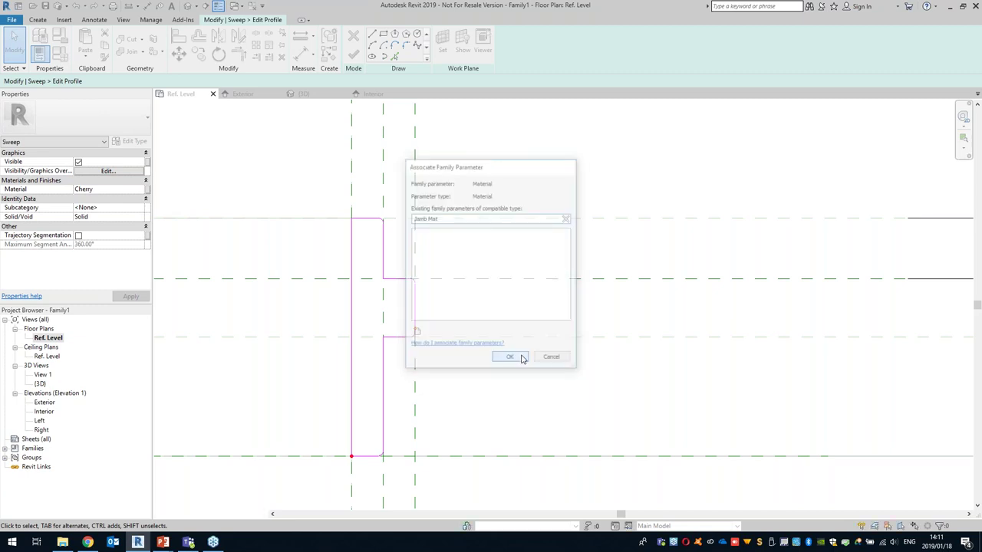
# - Finish the frame profile sketch and complete the sweep around the door opening
pyautogui.scroll(-2, 502, 267)
pyautogui.scroll(-2, 501, 263)
pyautogui.moveTo(484, 285); pyautogui.dragTo(365, 334, button='middle')
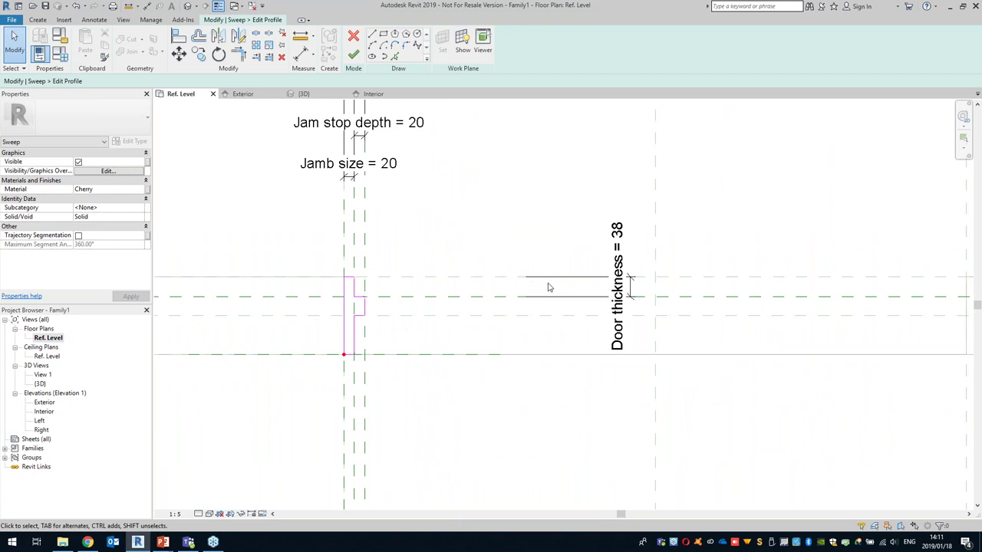
pyautogui.moveTo(478, 283); pyautogui.dragTo(479, 281, button='middle')
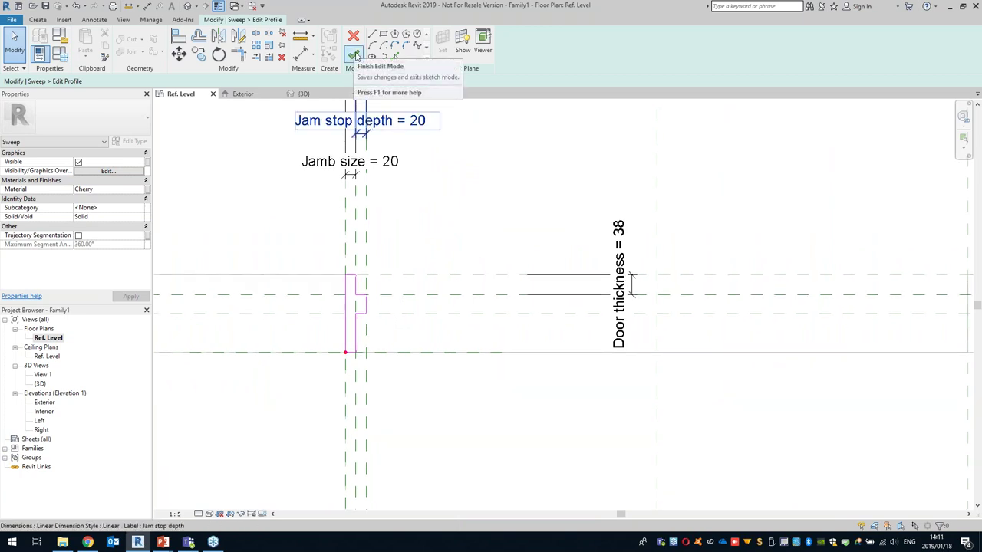
pyautogui.click(356, 55)
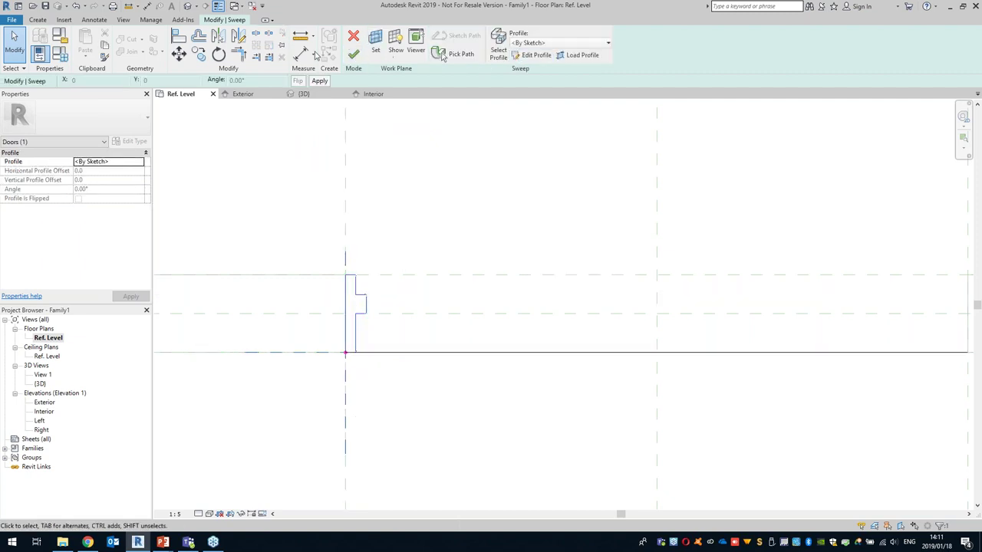
pyautogui.click(355, 56)
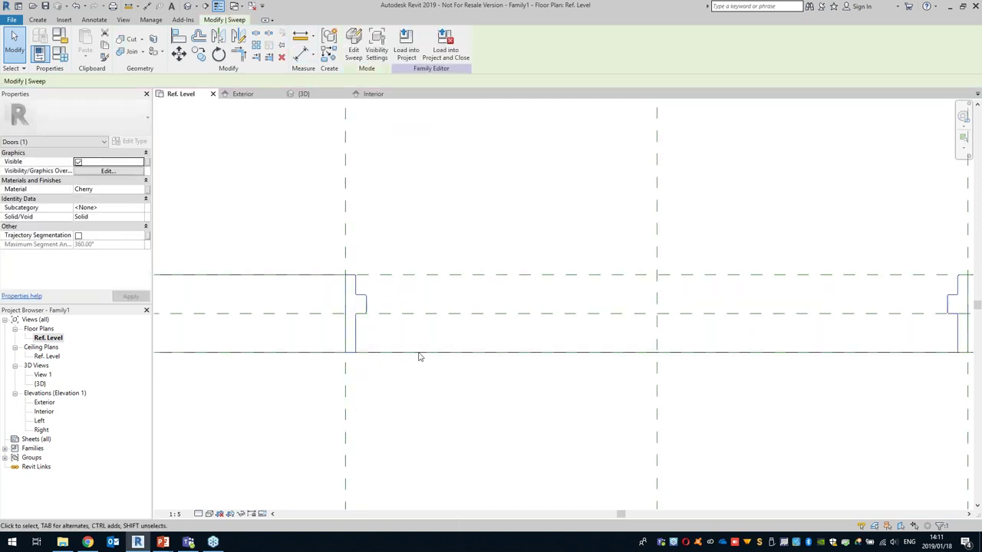
# - Show the arched door frame in the 3D view with the realistic visual style and fine detail level
pyautogui.click(187, 8)
pyautogui.keyDown('shift'); pyautogui.moveTo(450, 405); pyautogui.dragTo(391, 406, button='middle'); pyautogui.keyUp('shift')
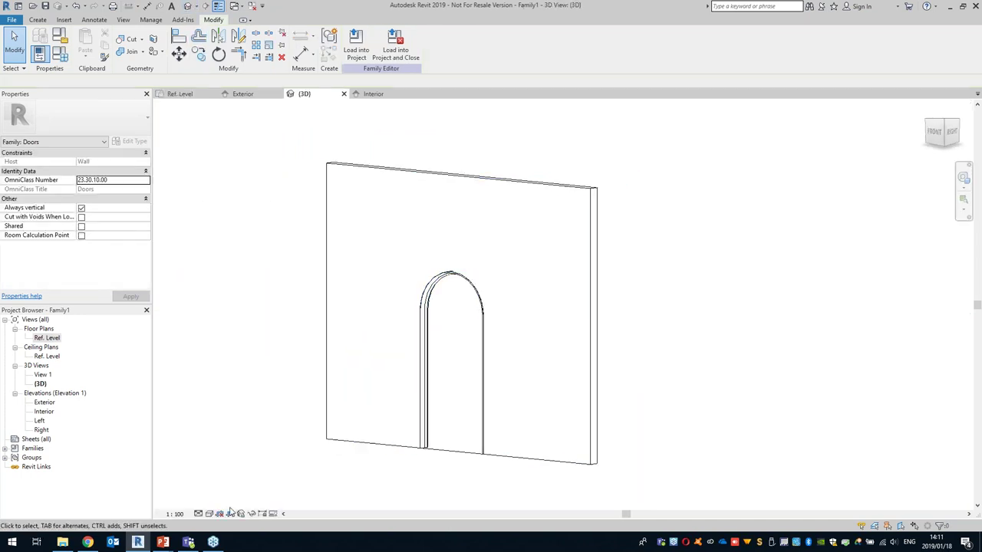
pyautogui.click(209, 513)
pyautogui.click(230, 496)
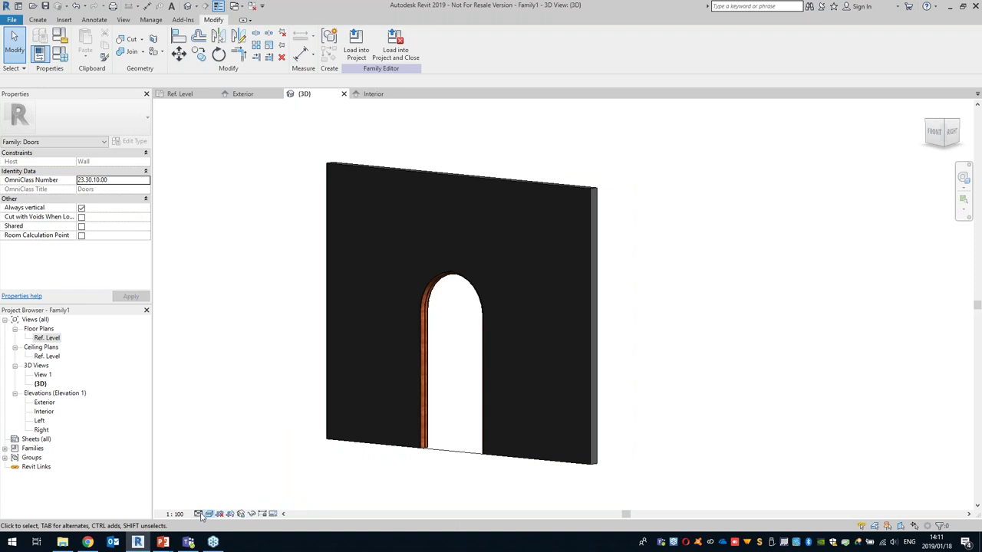
pyautogui.click(198, 514)
pyautogui.click(206, 507)
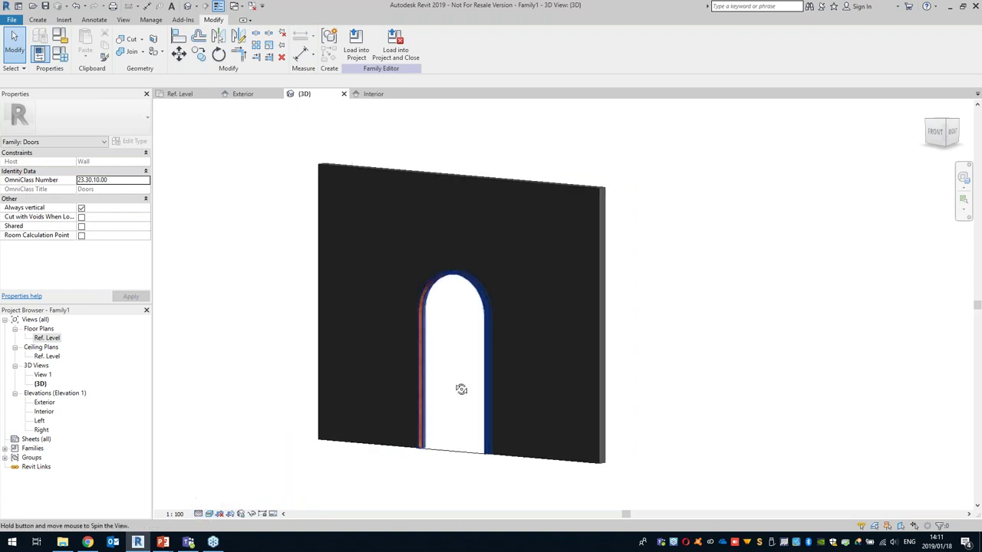
pyautogui.scroll(3, 459, 389)
pyautogui.keyDown('shift'); pyautogui.moveTo(451, 387); pyautogui.dragTo(430, 395, button='middle'); pyautogui.keyUp('shift')
# - Relabel the door opening's overall width dimension in the Ref. Level floor plan with the Rough Width parameter
pyautogui.doubleClick(47, 338)
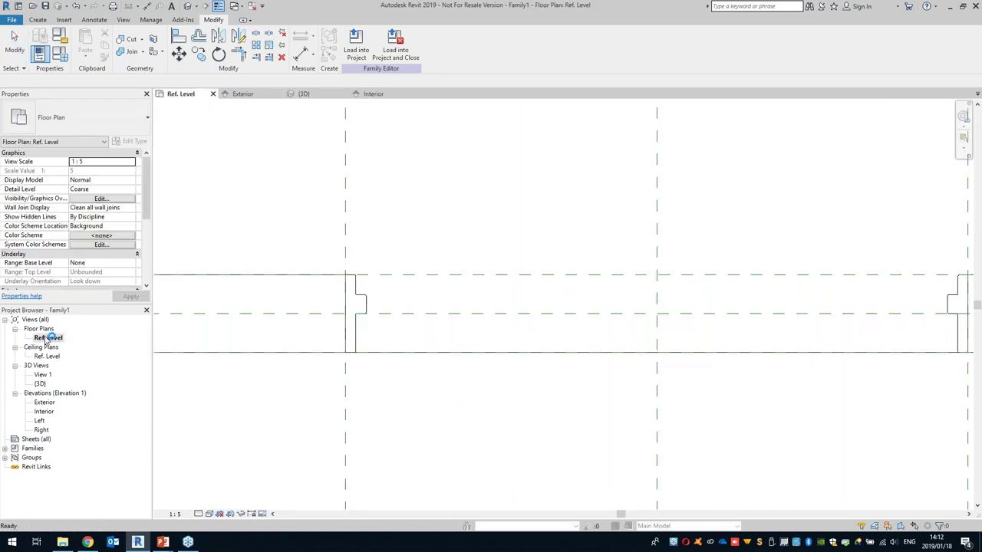
pyautogui.scroll(-1, 542, 406)
pyautogui.moveTo(542, 406); pyautogui.dragTo(497, 285, button='middle')
pyautogui.scroll(-1, 499, 327)
pyautogui.scroll(2, 507, 364)
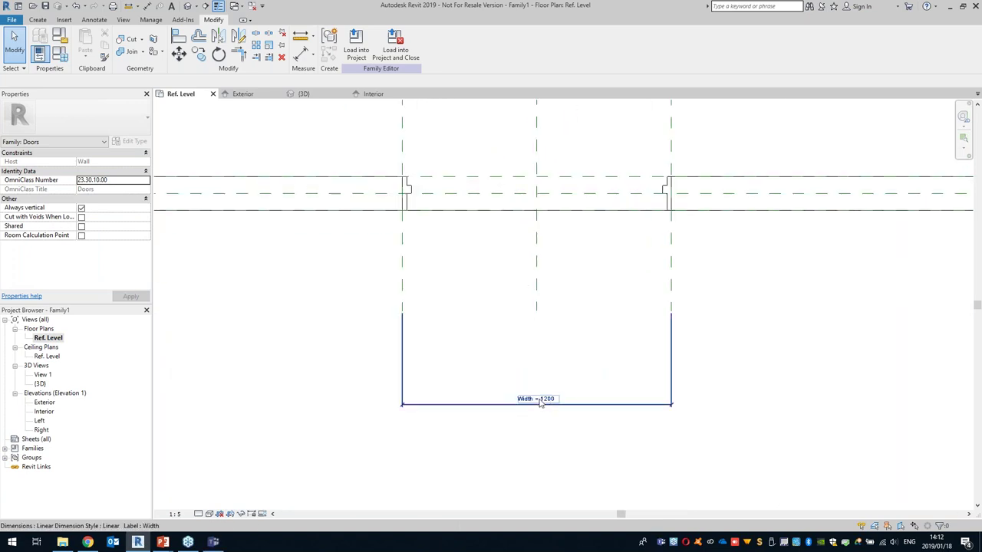
pyautogui.click(553, 407)
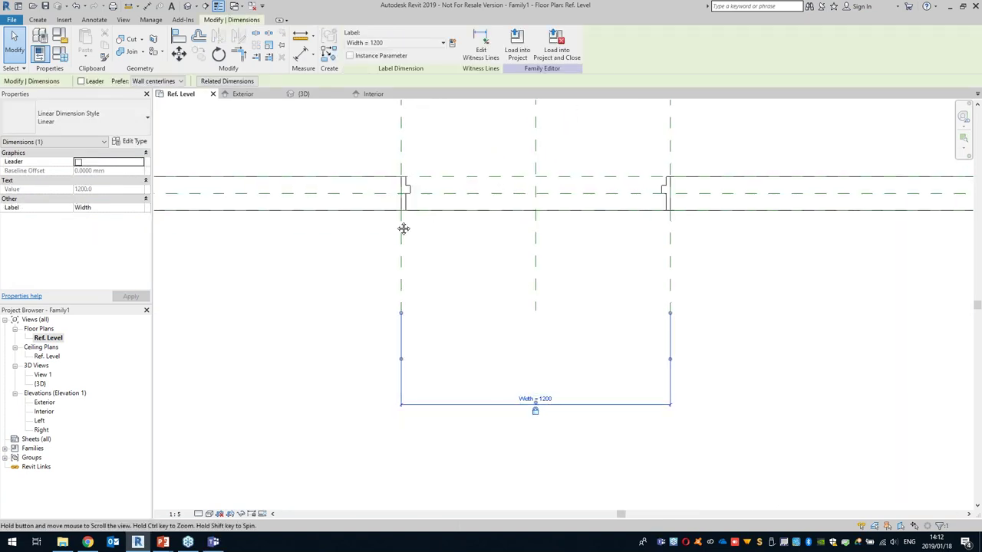
pyautogui.moveTo(403, 228); pyautogui.dragTo(348, 218, button='middle')
pyautogui.click(422, 43)
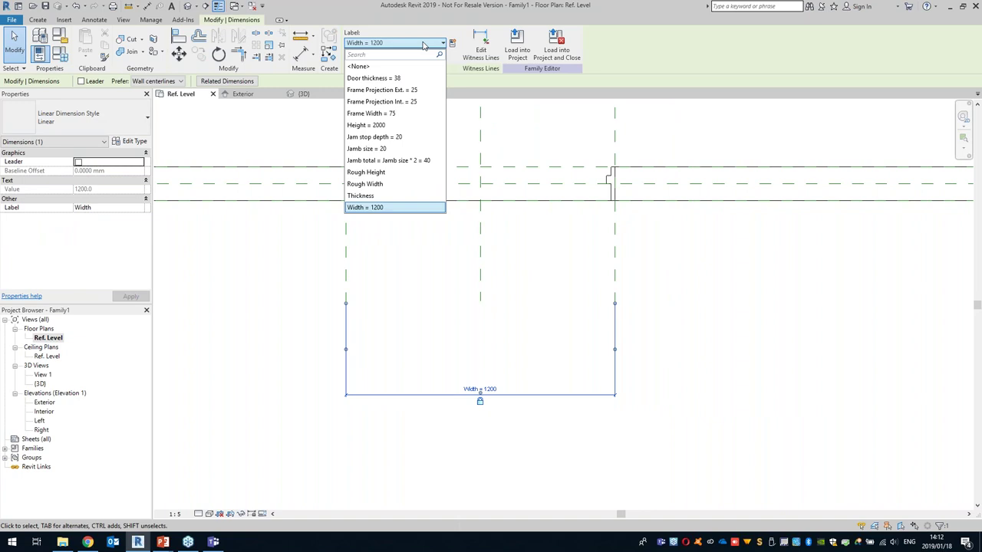
pyautogui.click(386, 185)
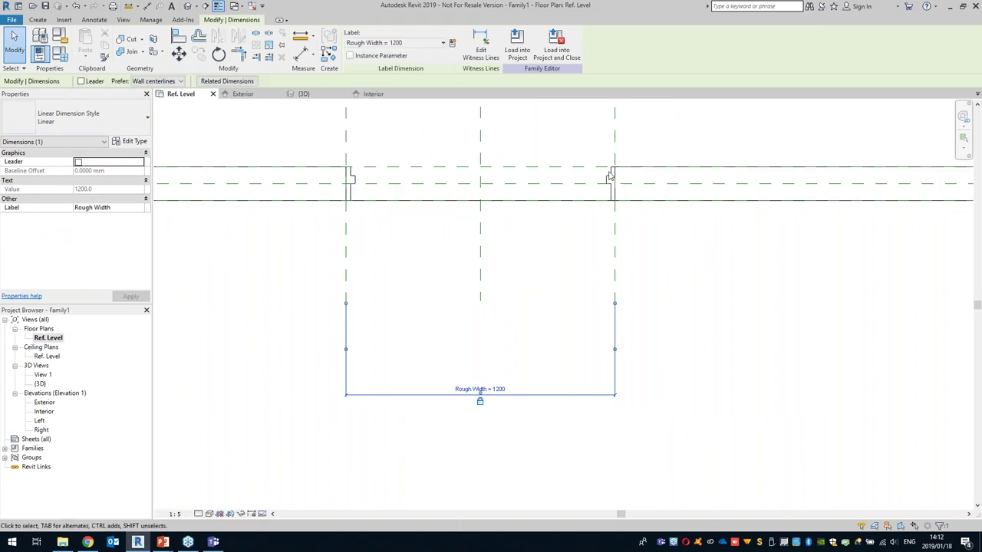
pyautogui.moveTo(501, 345); pyautogui.dragTo(497, 361, button='middle')
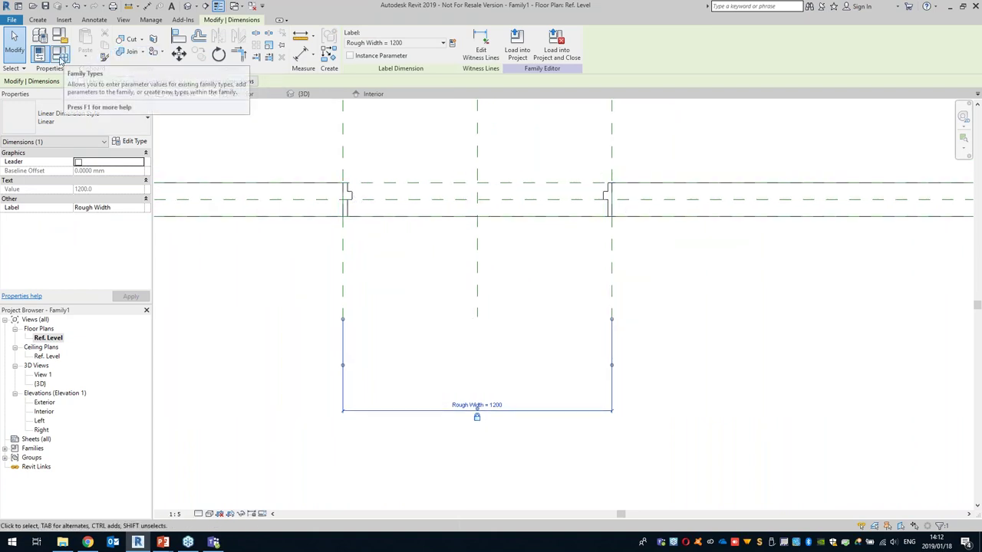
# - Give the Rough Width parameter the formula "Jamb total + Width" in the family types and apply it
pyautogui.click(60, 54)
pyautogui.click(331, 310)
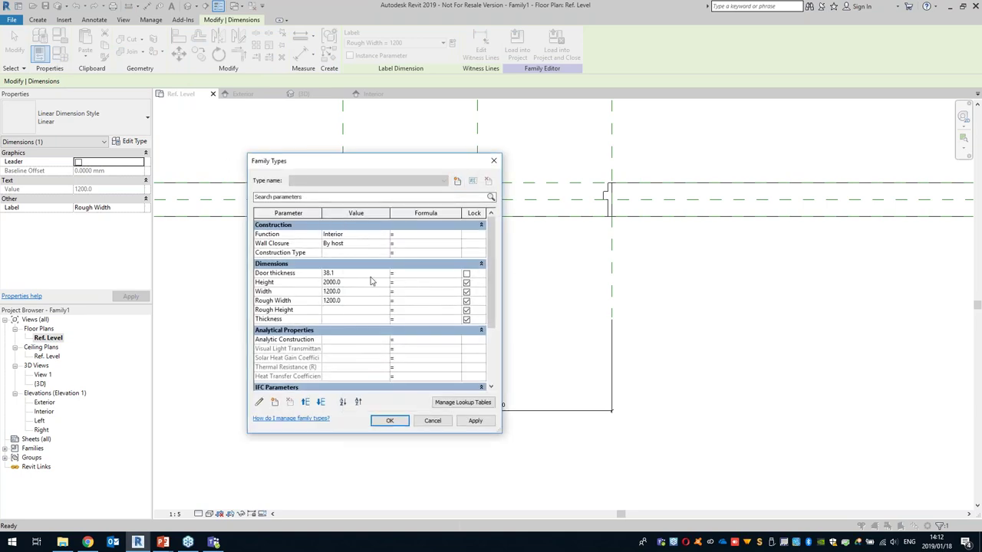
pyautogui.scroll(-4, 495, 275)
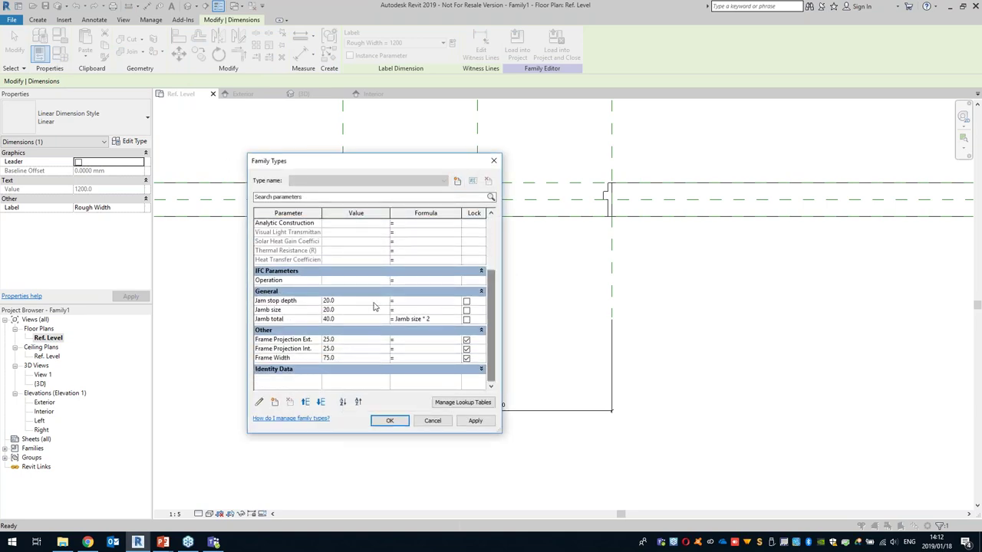
pyautogui.click(268, 301)
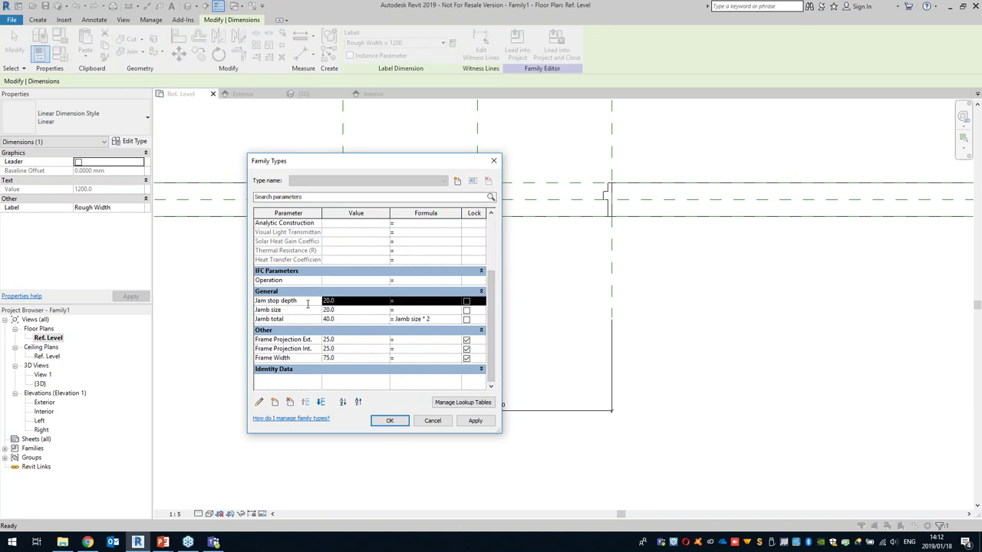
pyautogui.scroll(5, 495, 299)
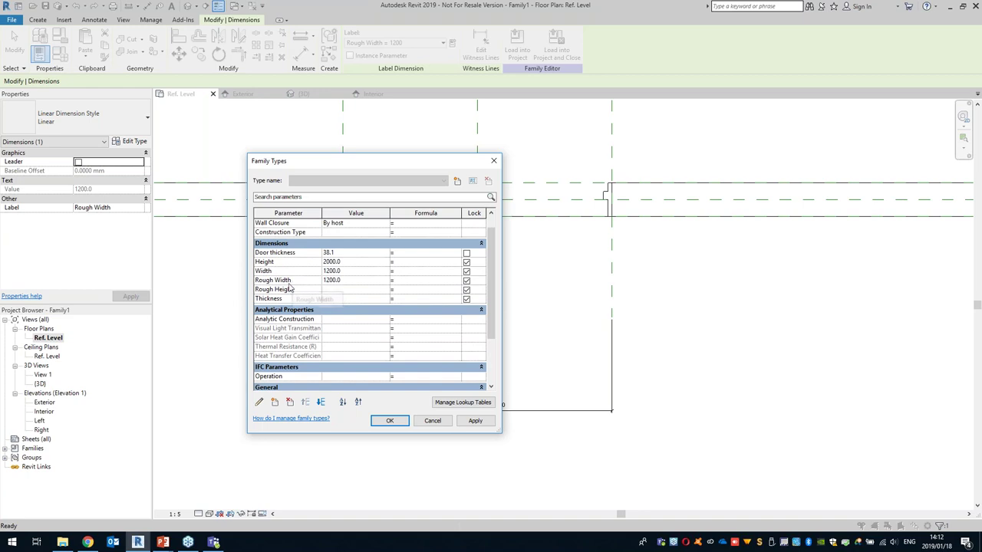
pyautogui.click(355, 283)
pyautogui.click(358, 281)
pyautogui.click(414, 280)
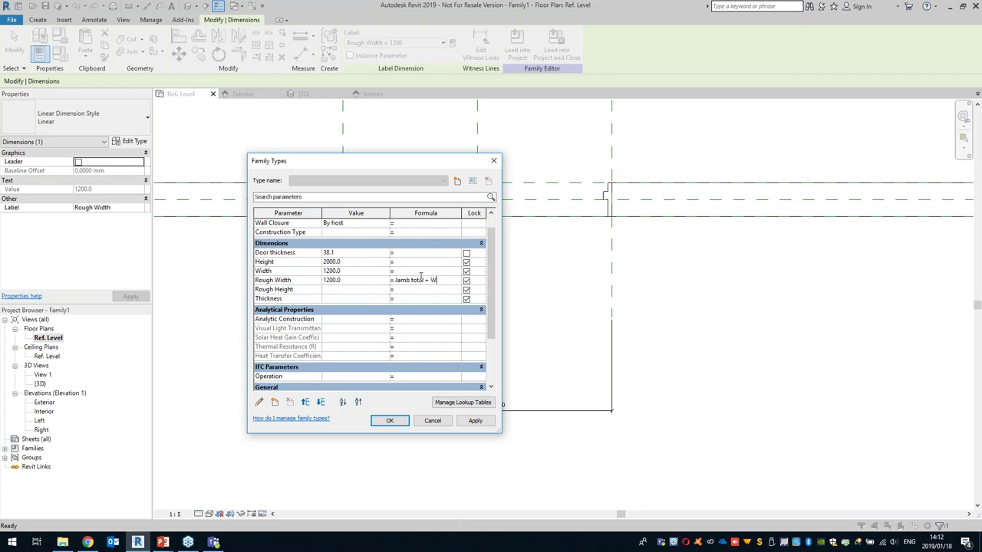
pyautogui.click(475, 421)
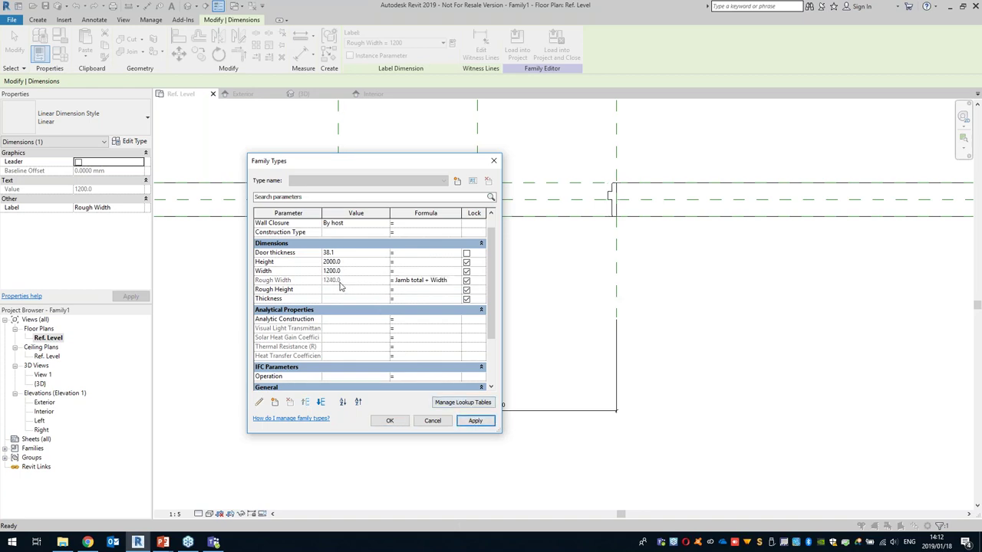
pyautogui.click(390, 421)
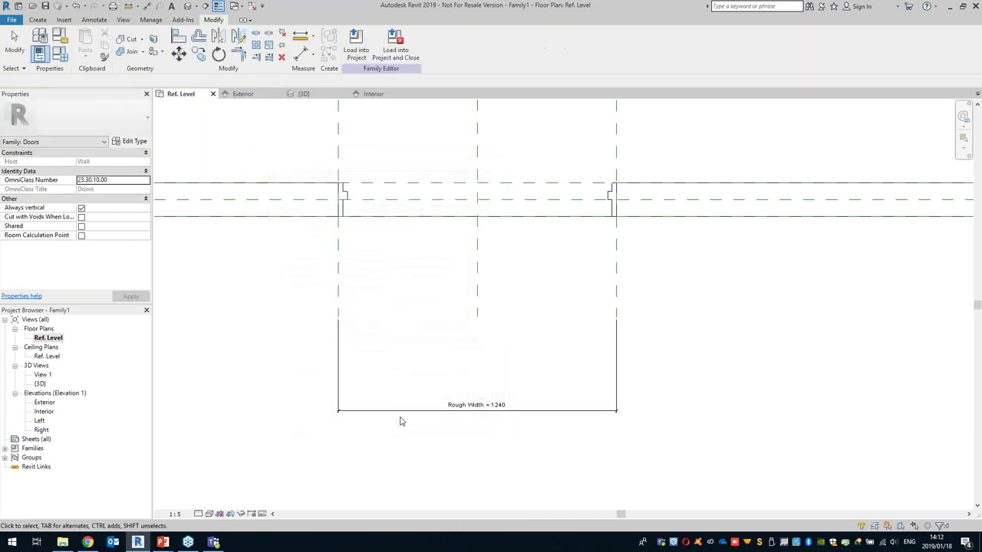
pyautogui.scroll(-3, 467, 350)
pyautogui.scroll(3, 407, 349)
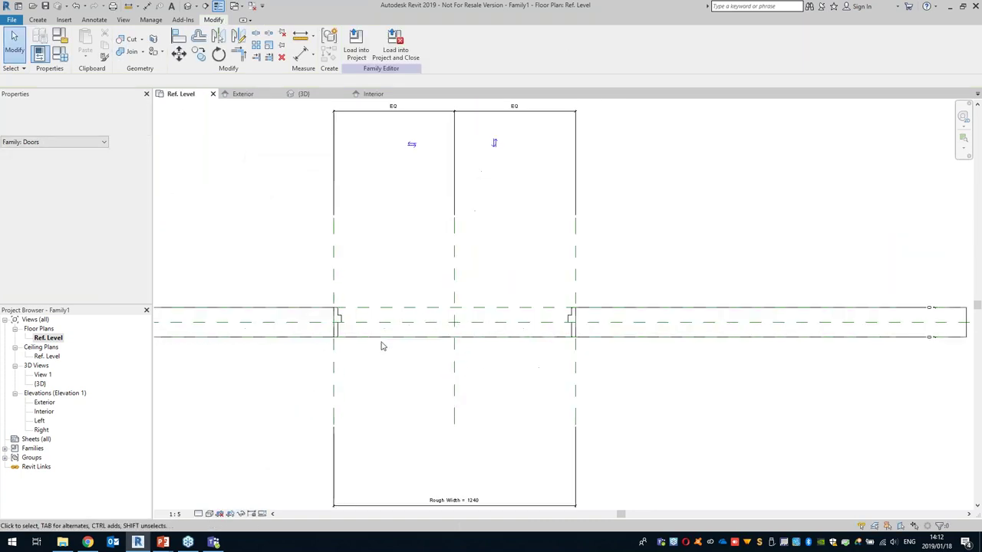
pyautogui.moveTo(346, 324); pyautogui.dragTo(342, 314, button='middle')
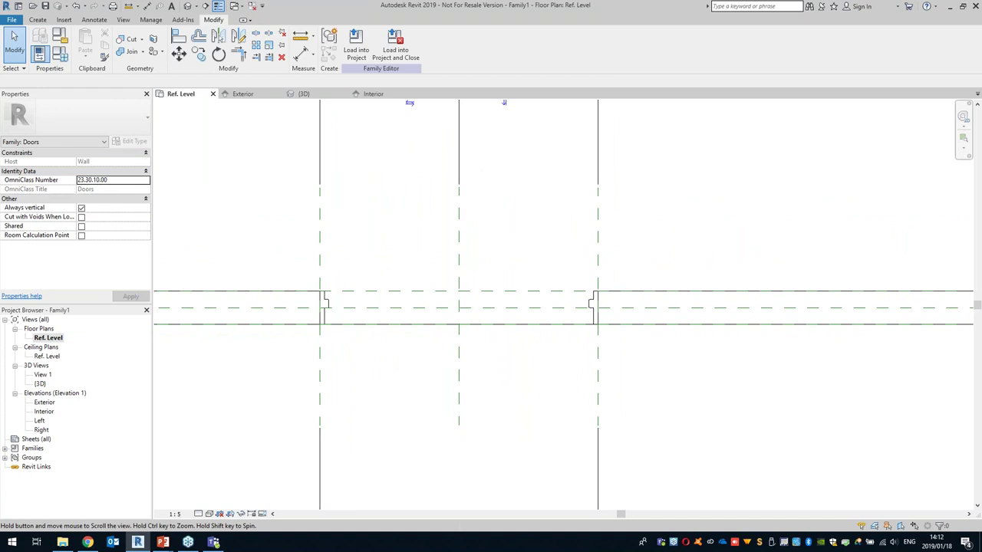
pyautogui.scroll(-3, 355, 315)
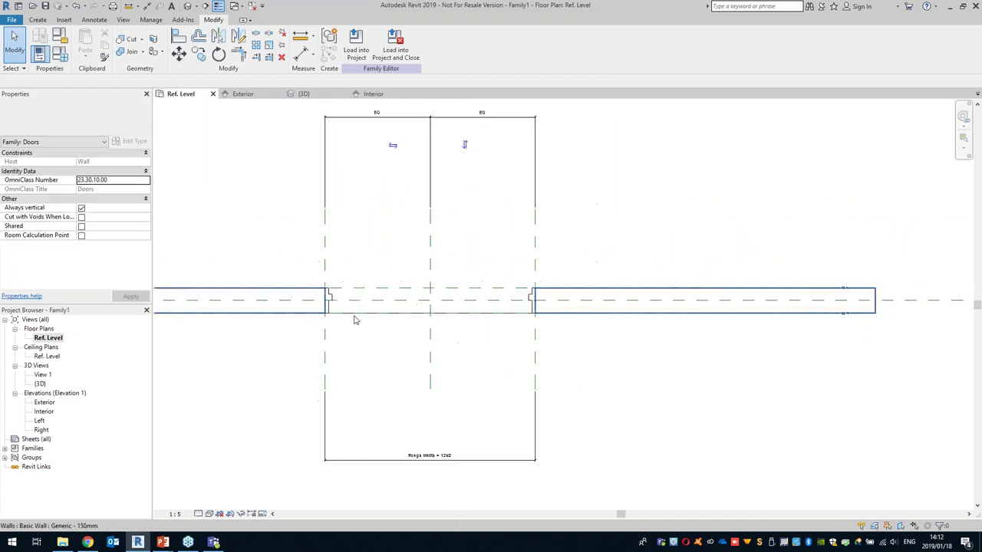
# - Add a family type parameter named "Door reveal" of type Length, grouped under Dimensions
pyautogui.scroll(3, 362, 338)
pyautogui.moveTo(331, 325); pyautogui.dragTo(331, 238, button='middle')
pyautogui.scroll(-1, 332, 250)
pyautogui.scroll(-2, 357, 288)
pyautogui.moveTo(454, 351); pyautogui.dragTo(403, 305, button='middle')
pyautogui.scroll(-2, 395, 303)
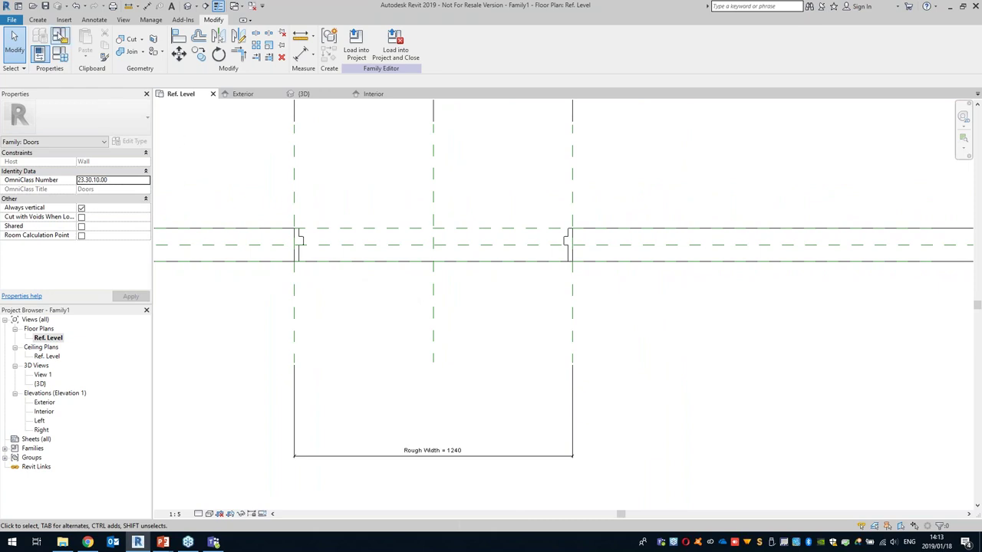
pyautogui.click(64, 57)
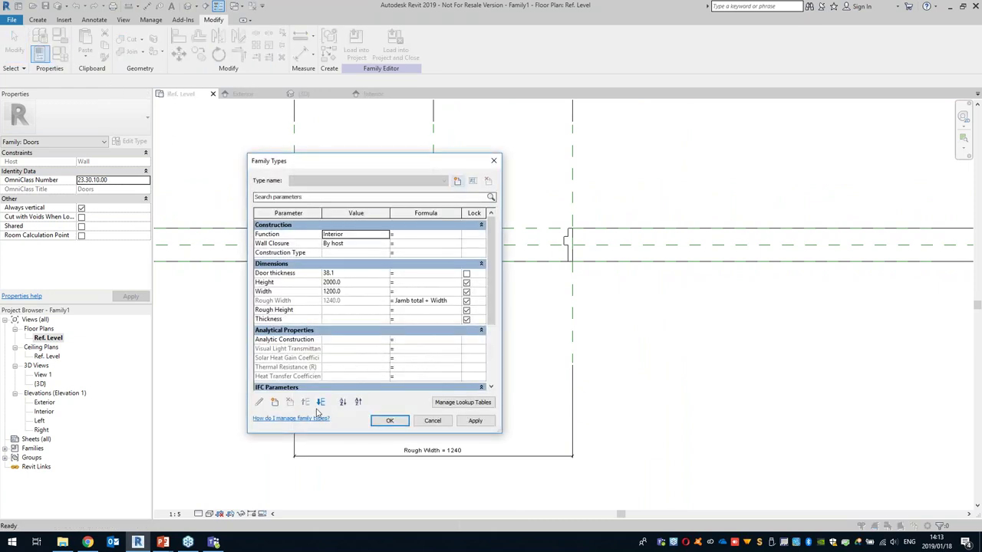
pyautogui.click(275, 402)
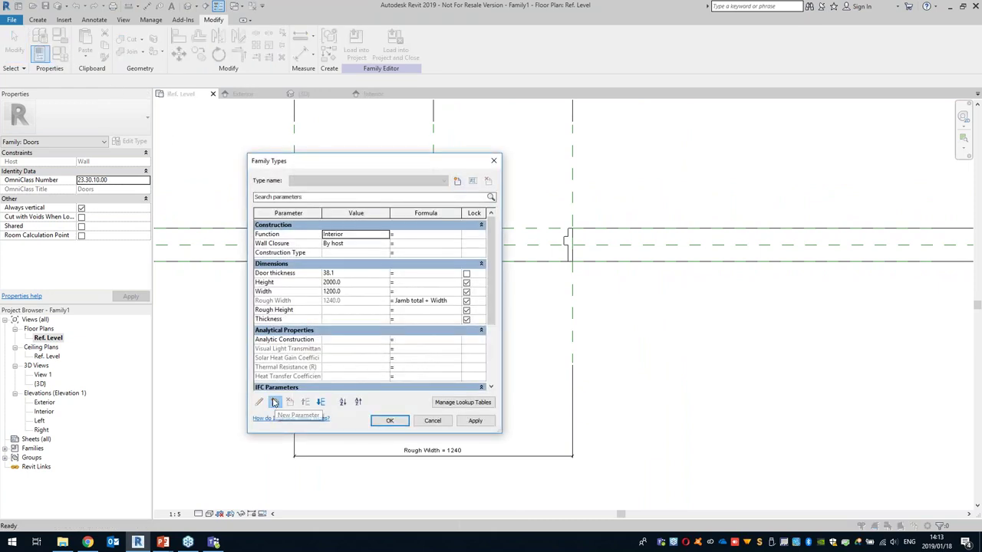
pyautogui.write('Door reveal')
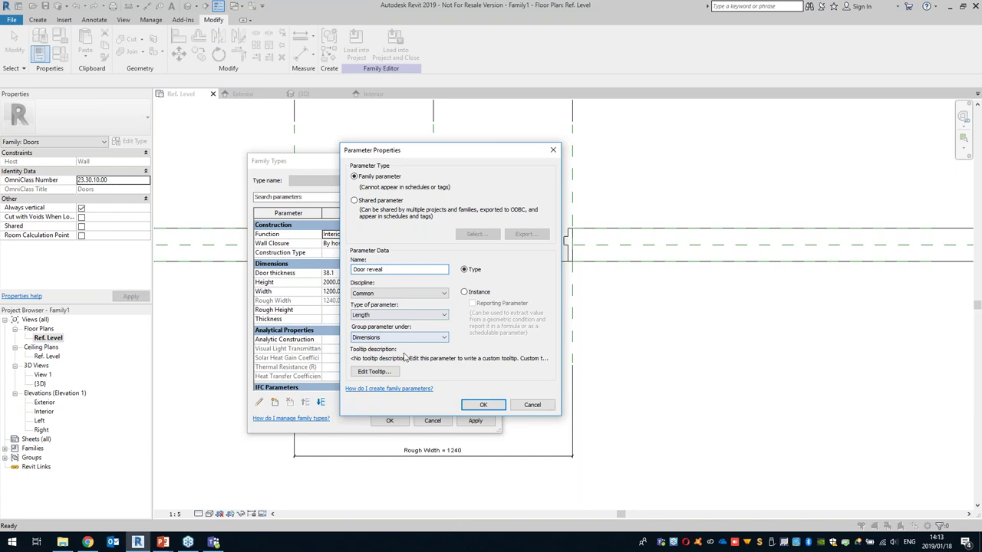
pyautogui.click(484, 405)
# - Add two more length type parameters under Dimensions, named "Door stile size" and "Door bottom rail size"
pyautogui.click(275, 403)
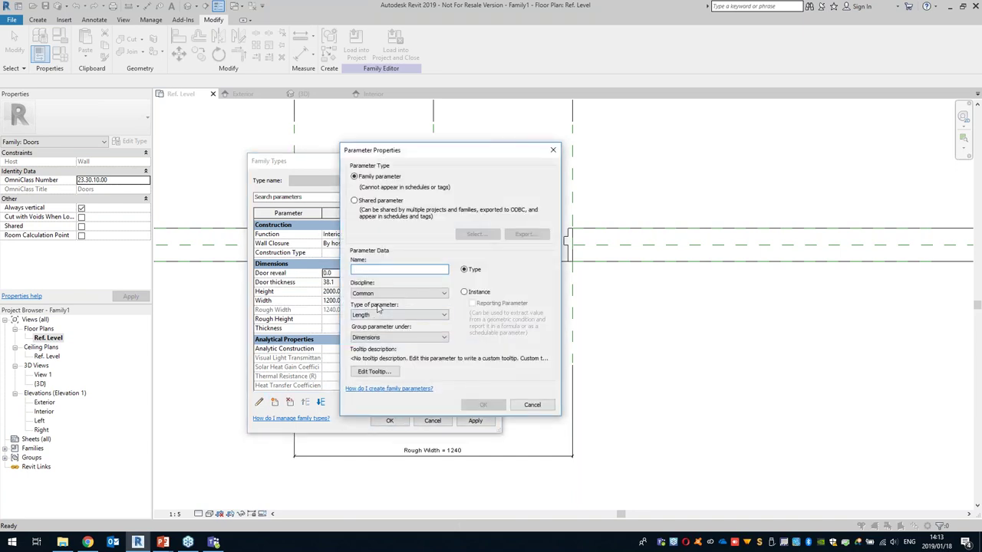
pyautogui.write('Door stile size')
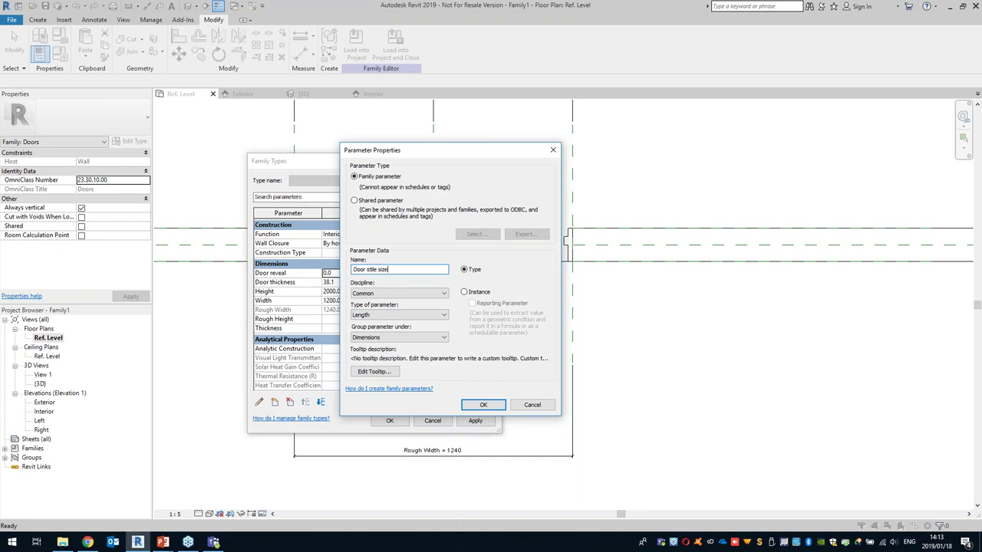
pyautogui.click(482, 405)
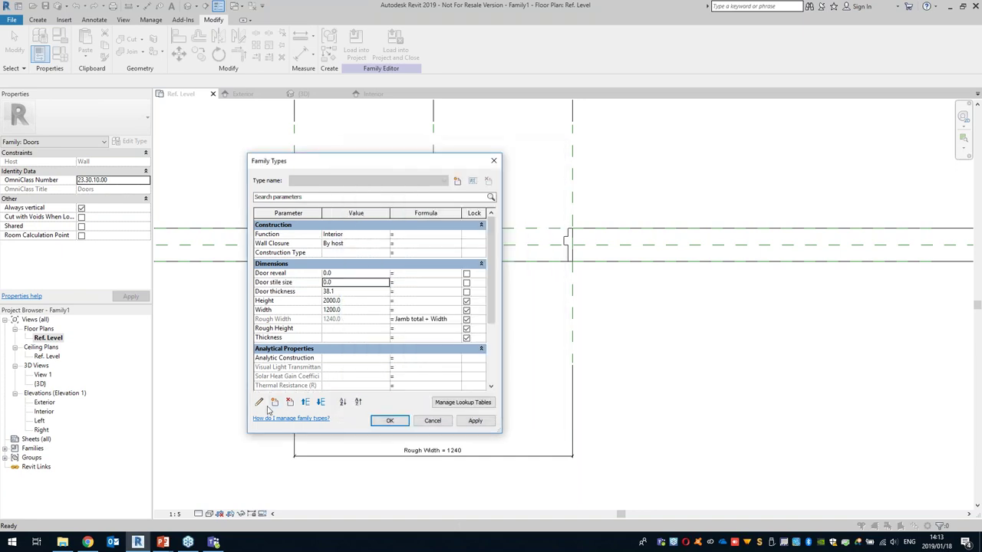
pyautogui.click(275, 403)
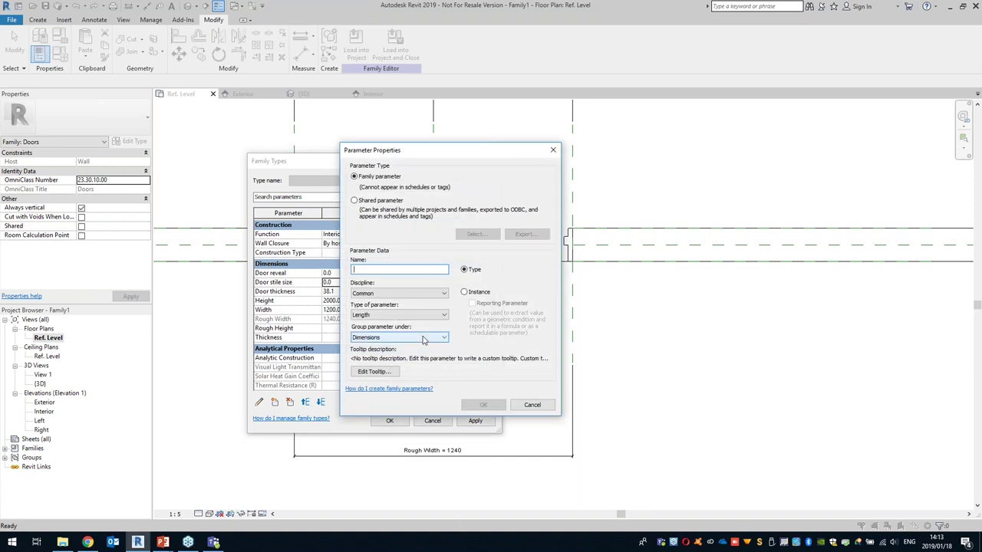
pyautogui.write('Door bottom rail size')
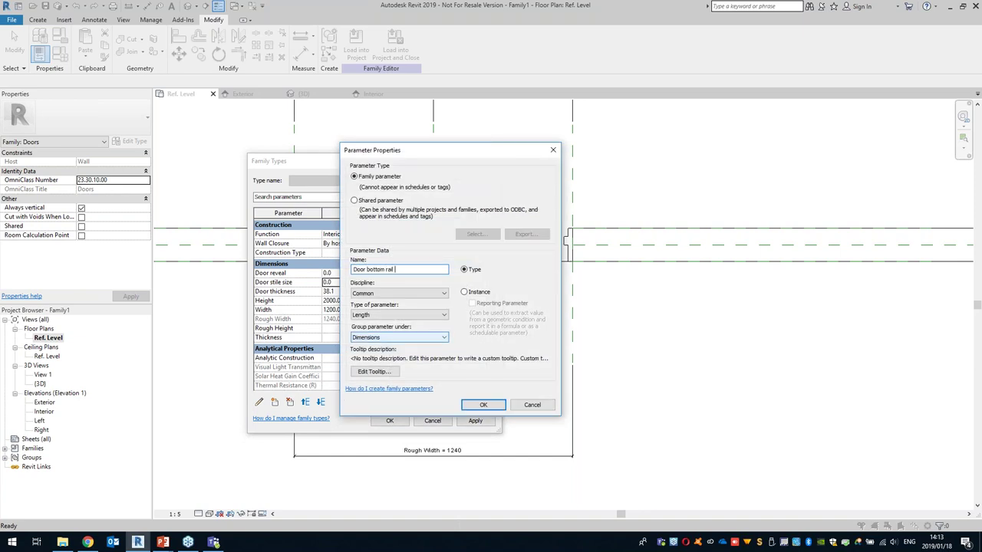
pyautogui.click(467, 402)
# - Add the length type parameters "Door undercut" and "Door location" under Dimensions
pyautogui.click(275, 403)
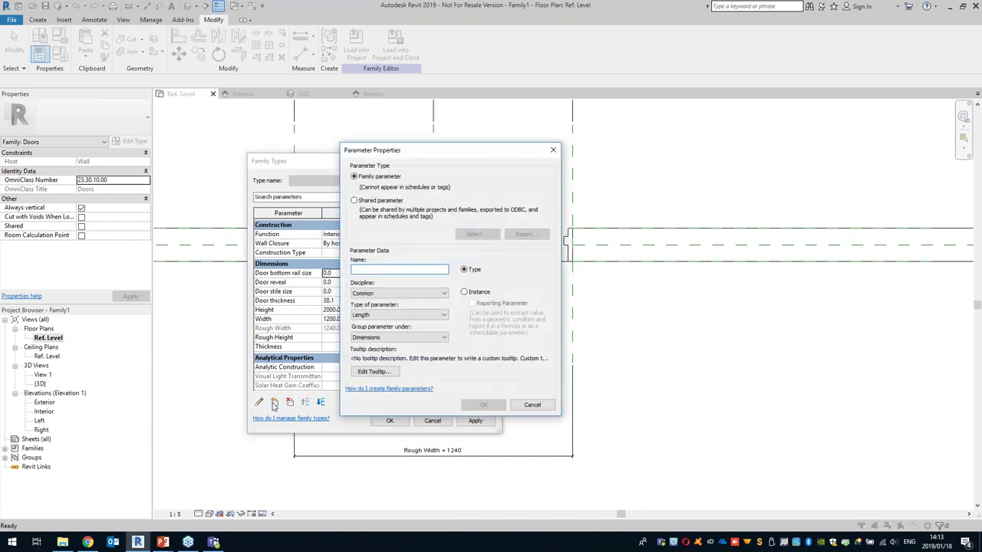
pyautogui.write('Door undercut')
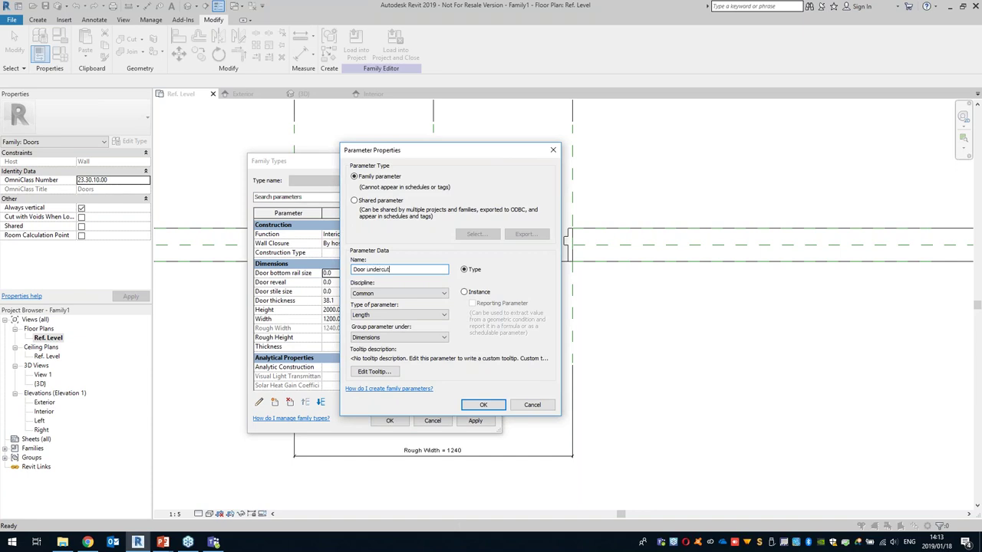
pyautogui.click(495, 406)
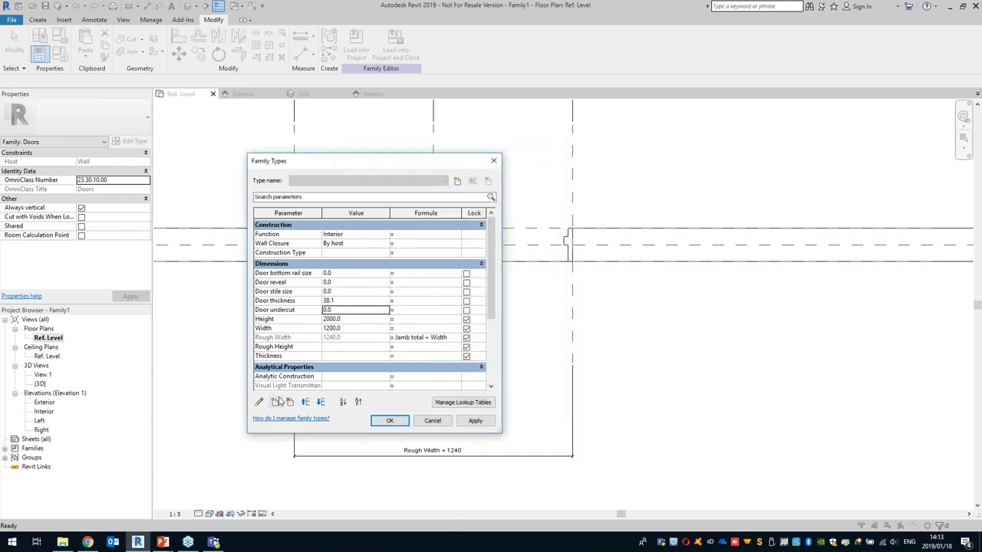
pyautogui.click(276, 403)
pyautogui.write('Door')
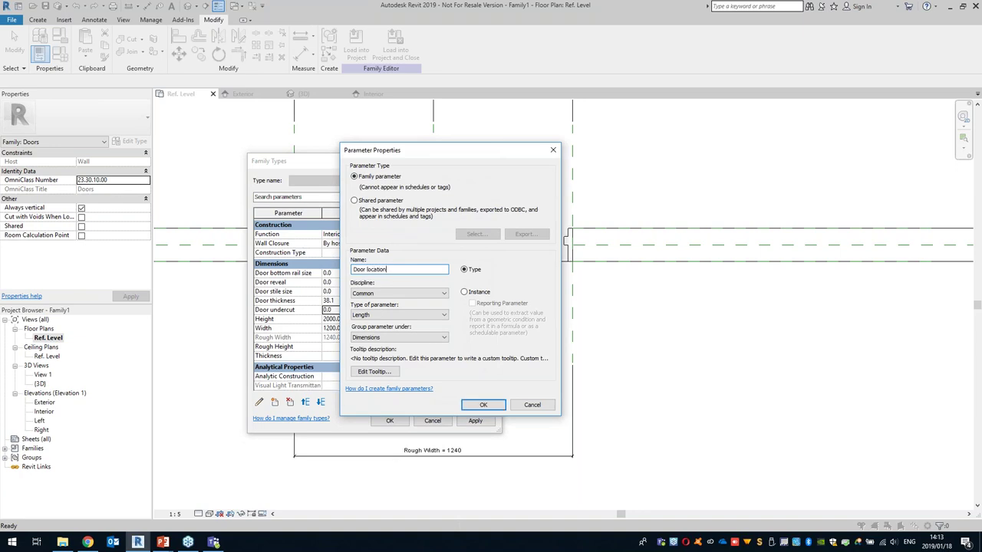
pyautogui.write(' location')
pyautogui.click(484, 405)
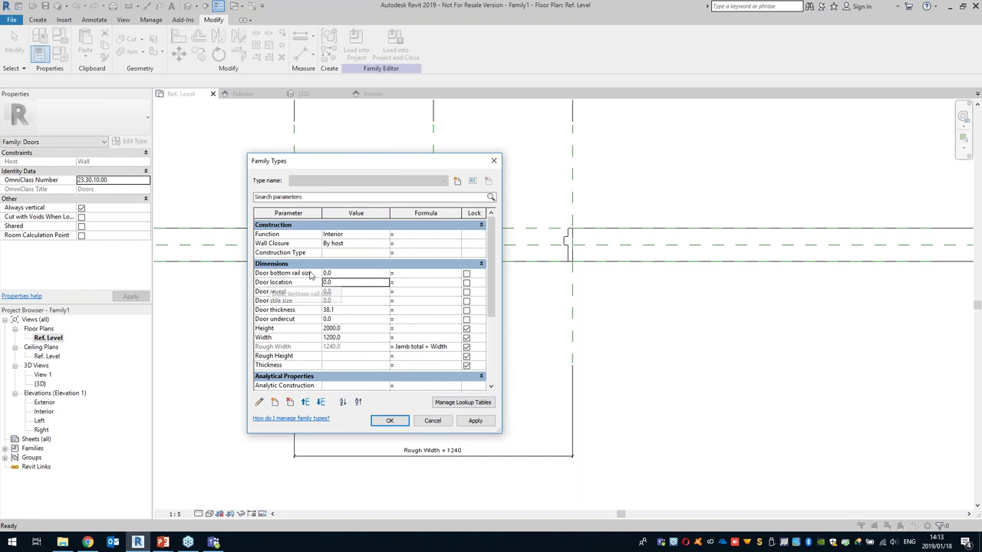
# - Set Door bottom rail size to 250, Door location to 23, Door reveal to 3, Door stile size to 150 and Door undercut to 10
pyautogui.click(344, 273)
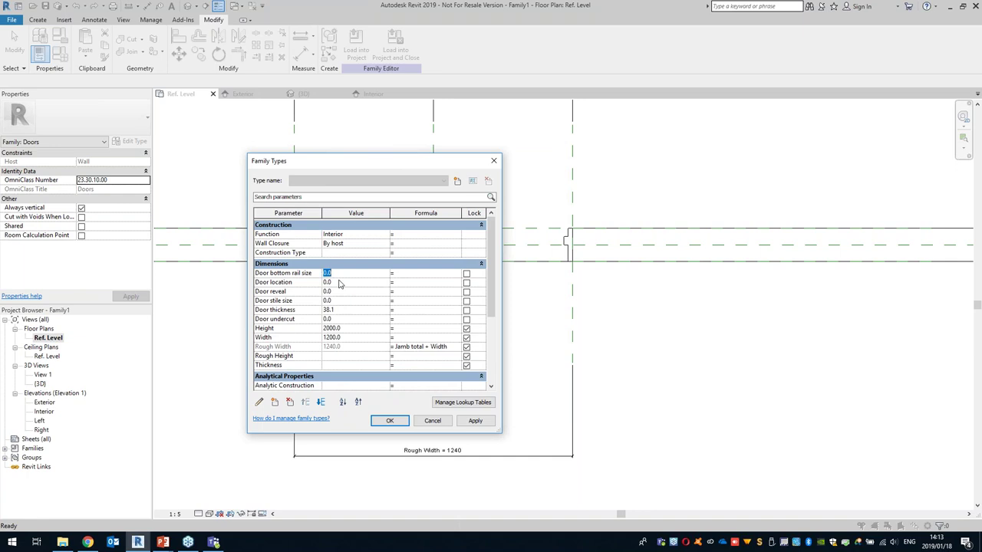
pyautogui.click(340, 282)
pyautogui.press('Tab')
pyautogui.write('3')
pyautogui.press('Tab')
pyautogui.moveTo(348, 319); pyautogui.dragTo(305, 321)
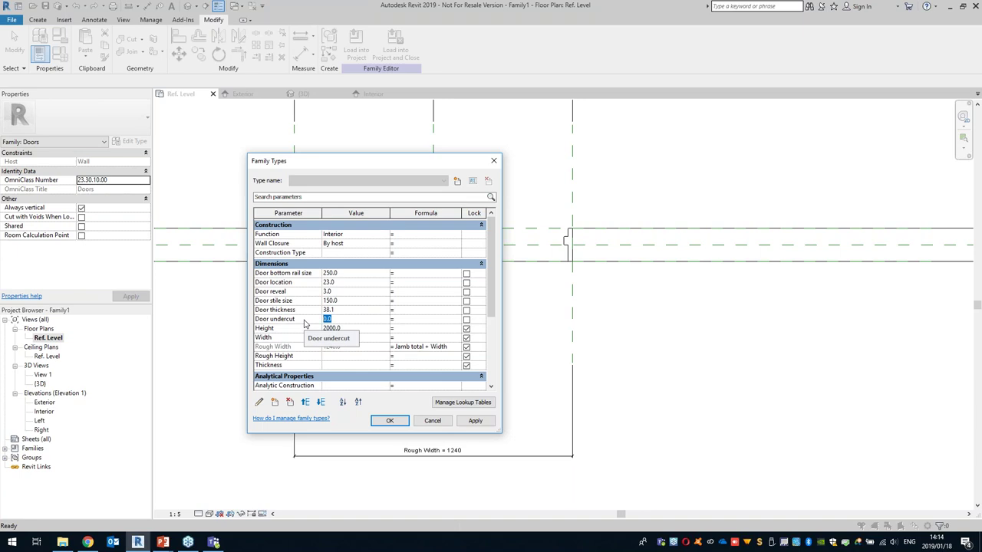
pyautogui.write('10')
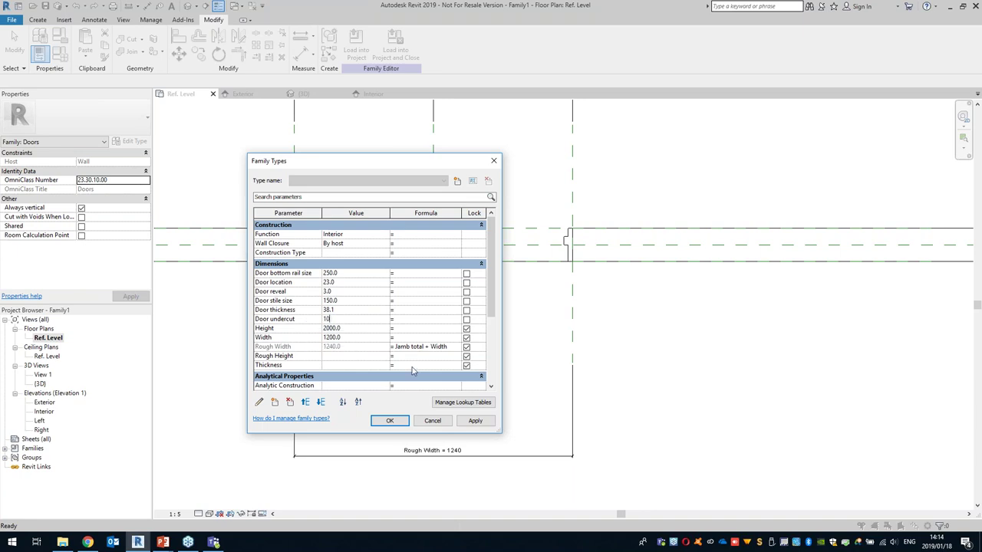
# - Give Door location the formula "Jamb size + Door reveal", then apply and accept the family types
pyautogui.click(328, 282)
pyautogui.click(412, 283)
pyautogui.click(476, 420)
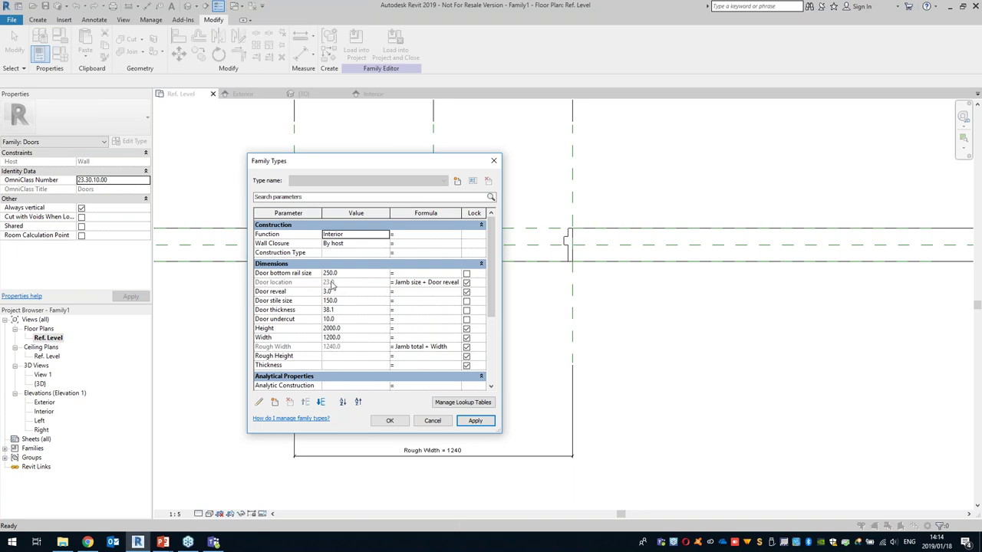
pyautogui.click(390, 422)
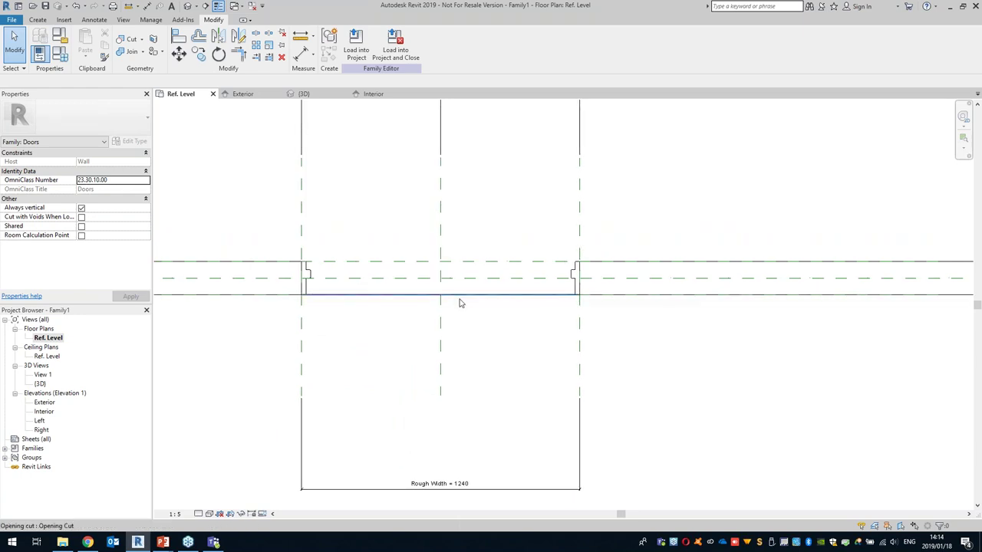
# - In the Exterior elevation, start a new sweep and begin sketching its path
pyautogui.scroll(-2, 384, 306)
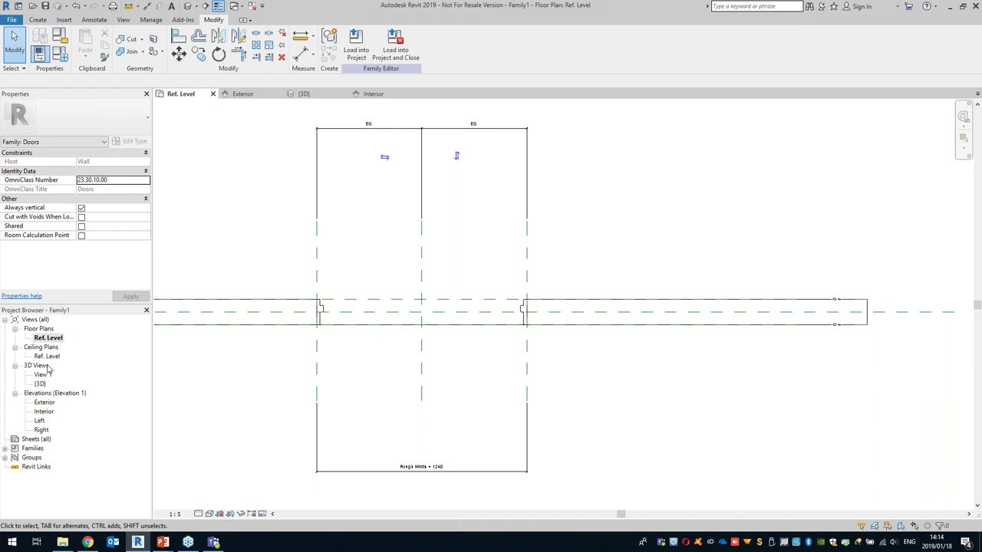
pyautogui.doubleClick(45, 403)
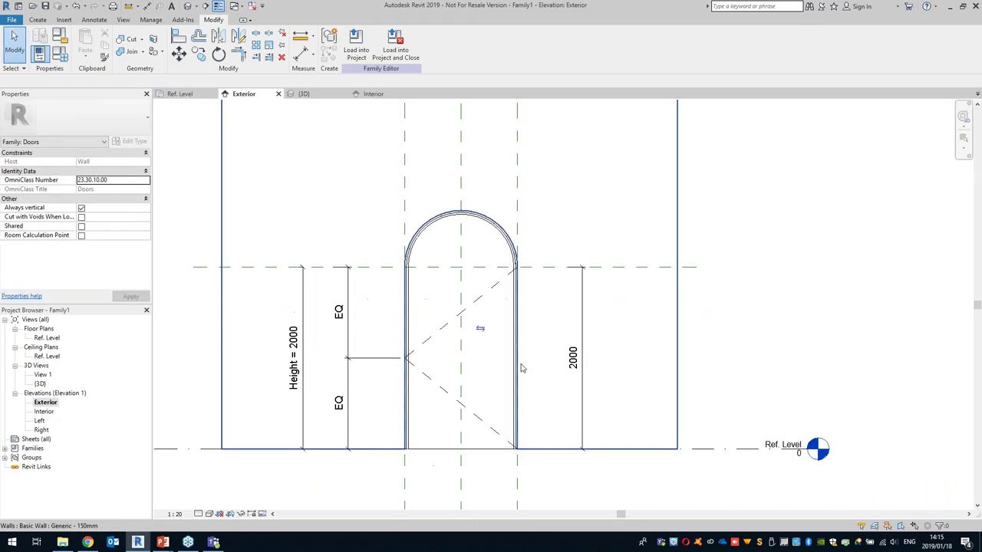
pyautogui.click(37, 19)
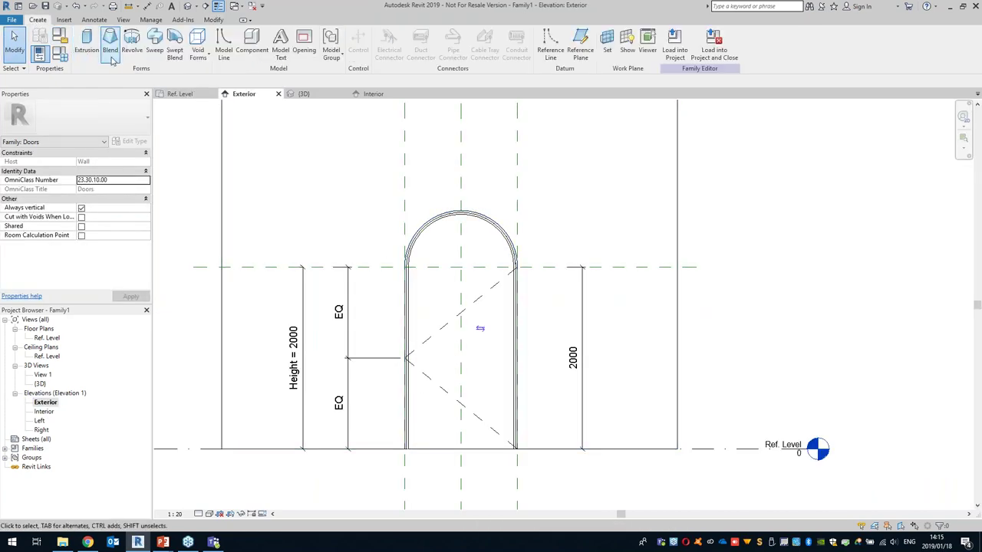
pyautogui.click(155, 43)
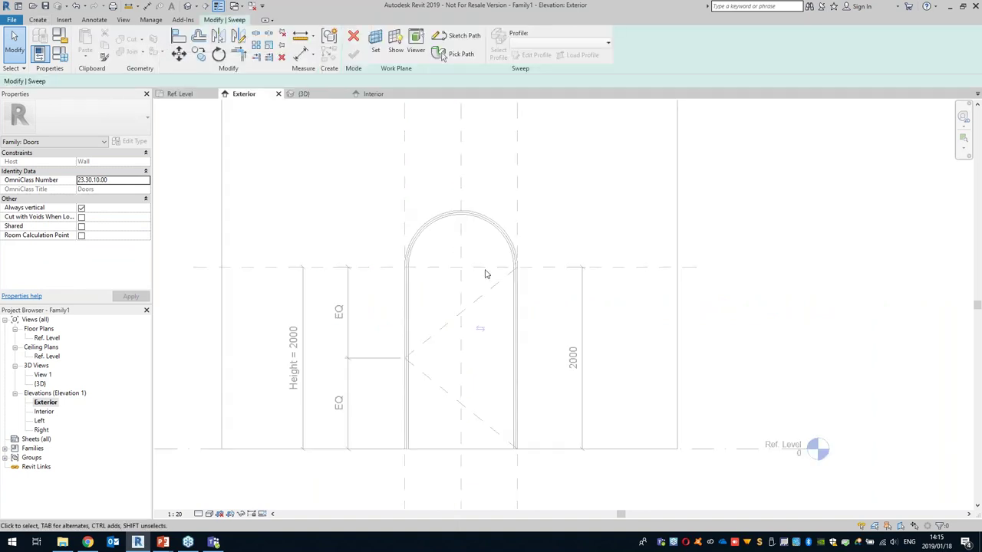
pyautogui.scroll(5, 460, 330)
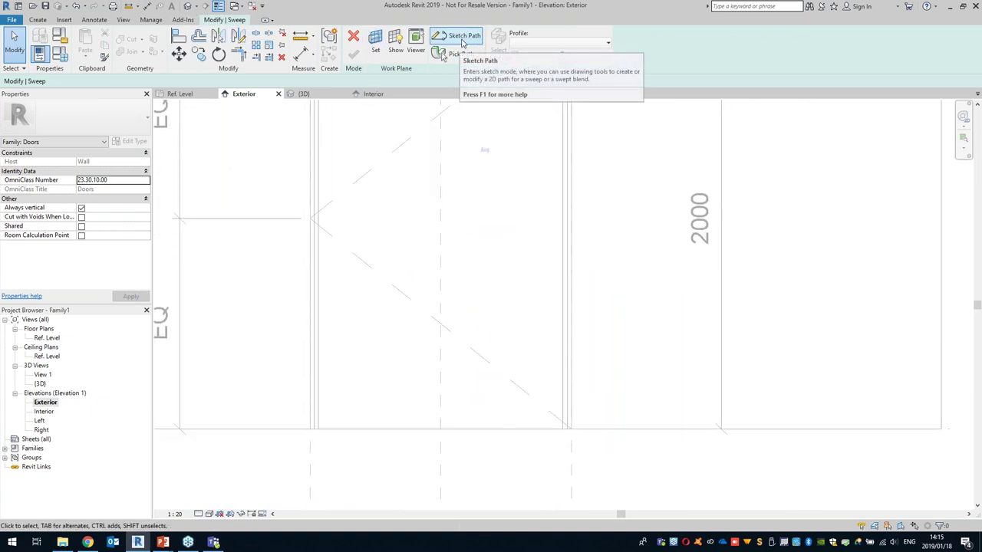
pyautogui.click(463, 42)
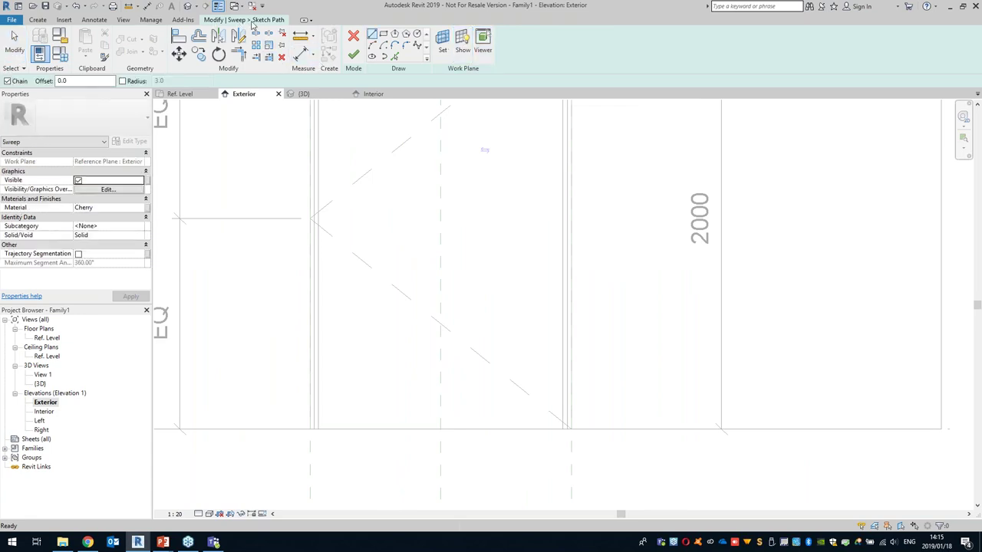
# - Place two vertical reference planes offset 23 mm inward from the reference planes on either side of the door opening
pyautogui.click(38, 20)
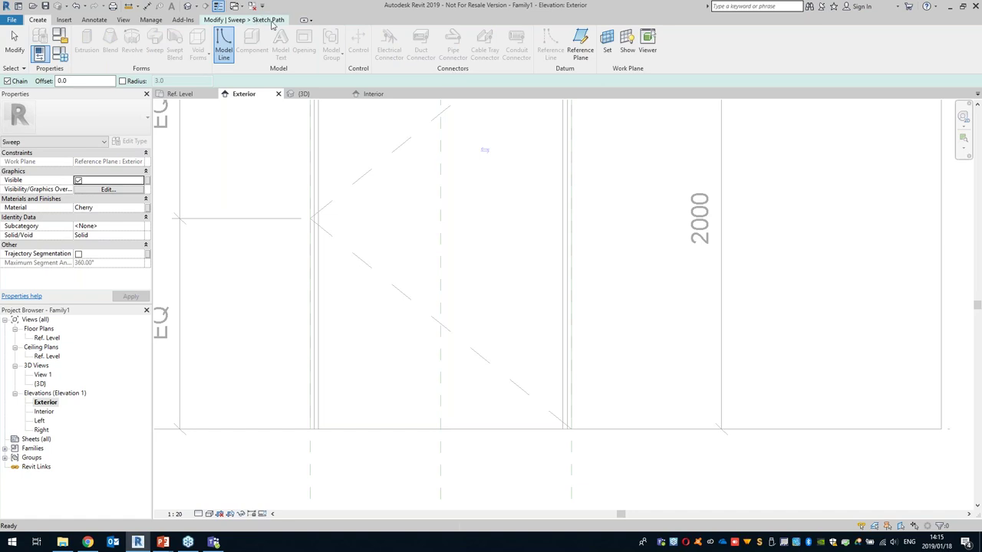
pyautogui.click(582, 52)
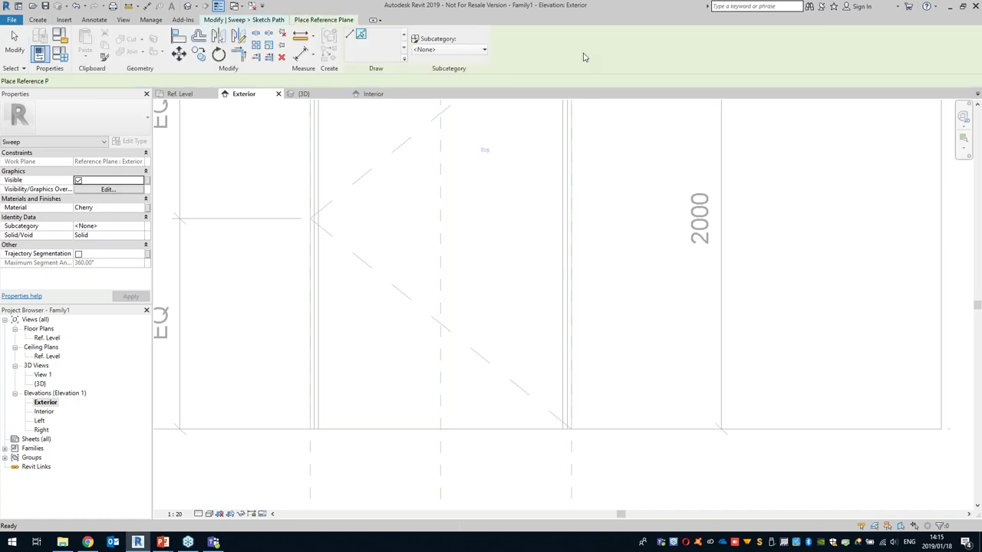
pyautogui.click(361, 36)
pyautogui.doubleClick(115, 80)
pyautogui.write('32')
pyautogui.write('2.0')
pyautogui.write('2')
pyautogui.write('3')
pyautogui.scroll(3, 312, 306)
pyautogui.scroll(-3, 311, 395)
pyautogui.moveTo(324, 353); pyautogui.dragTo(336, 262, button='middle')
pyautogui.click(324, 402)
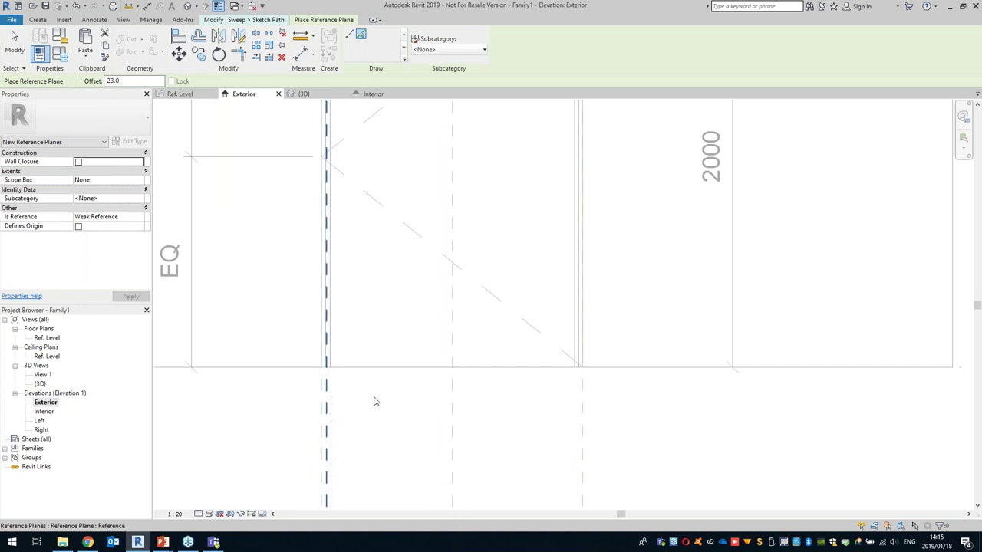
pyautogui.click(577, 404)
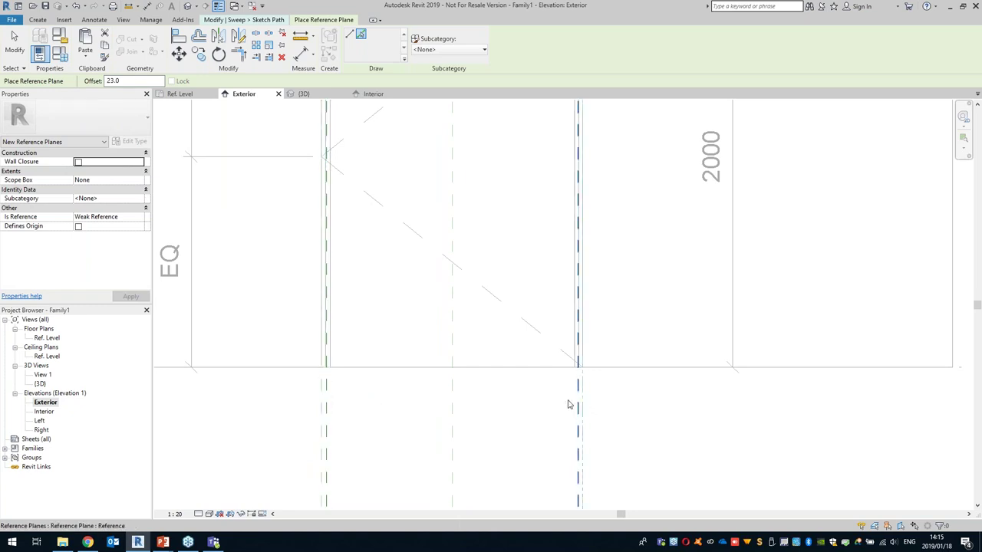
# - Place a horizontal reference plane offset 10 mm above the Ref. Level line at the base of the door opening
pyautogui.doubleClick(114, 81)
pyautogui.write('10')
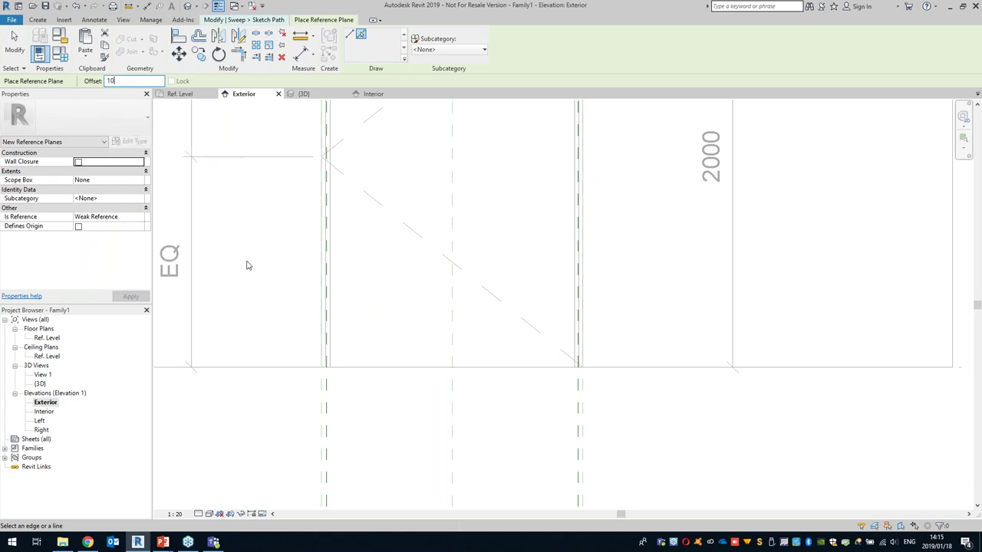
pyautogui.click(372, 371)
pyautogui.scroll(2, 366, 379)
pyautogui.scroll(2, 342, 360)
pyautogui.scroll(-2, 325, 348)
pyautogui.moveTo(373, 313); pyautogui.dragTo(354, 320, button='middle')
pyautogui.scroll(-2, 354, 324)
pyautogui.moveTo(384, 280); pyautogui.dragTo(389, 344, button='middle')
pyautogui.moveTo(474, 210); pyautogui.dragTo(482, 219, button='middle')
pyautogui.moveTo(478, 173); pyautogui.dragTo(478, 174, button='middle')
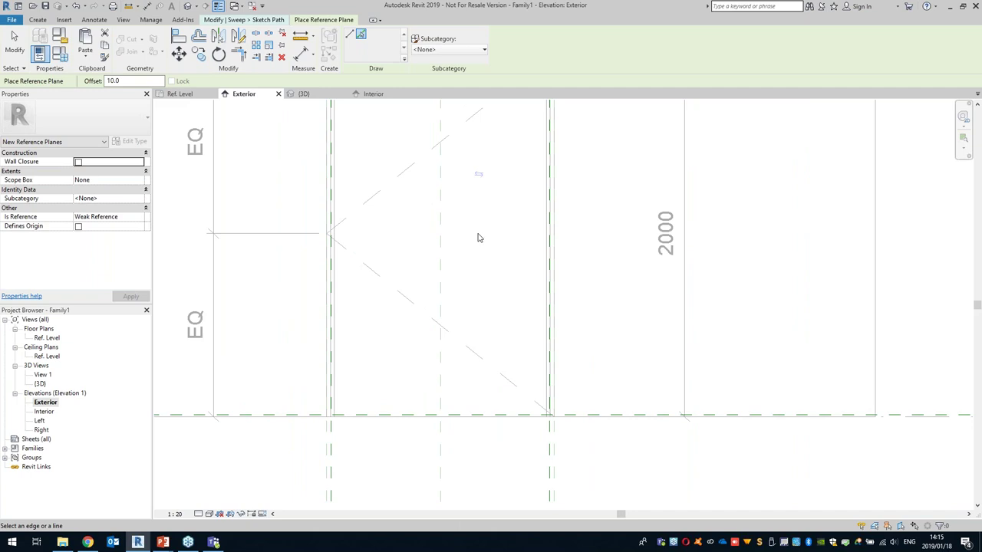
# - Add aligned dimensions between each side reference plane of the opening and its adjacent inner reference plane
pyautogui.moveTo(362, 333); pyautogui.dragTo(329, 123, button='middle')
pyautogui.click(301, 55)
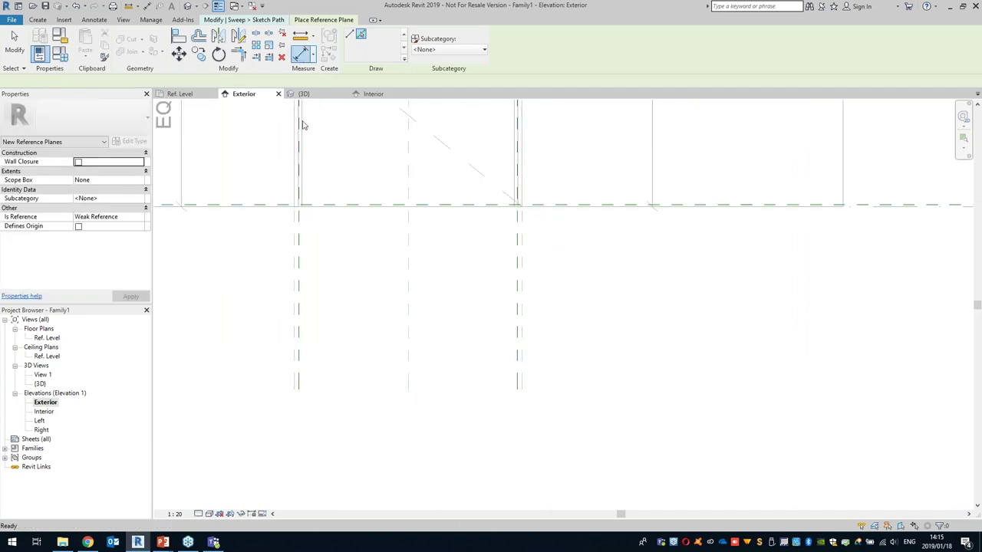
pyautogui.scroll(3, 285, 237)
pyautogui.click(261, 244)
pyautogui.click(269, 243)
pyautogui.click(349, 250)
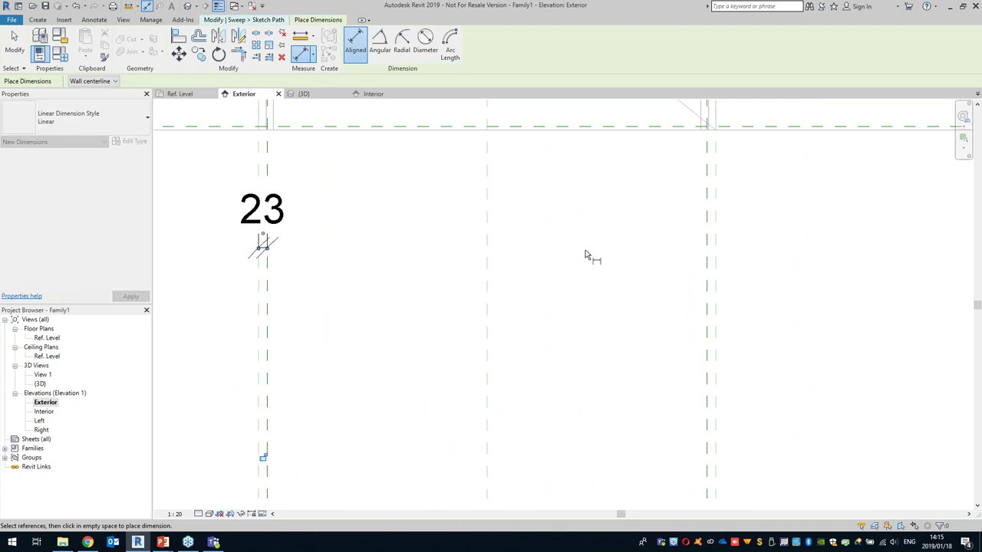
pyautogui.click(715, 246)
pyautogui.click(707, 245)
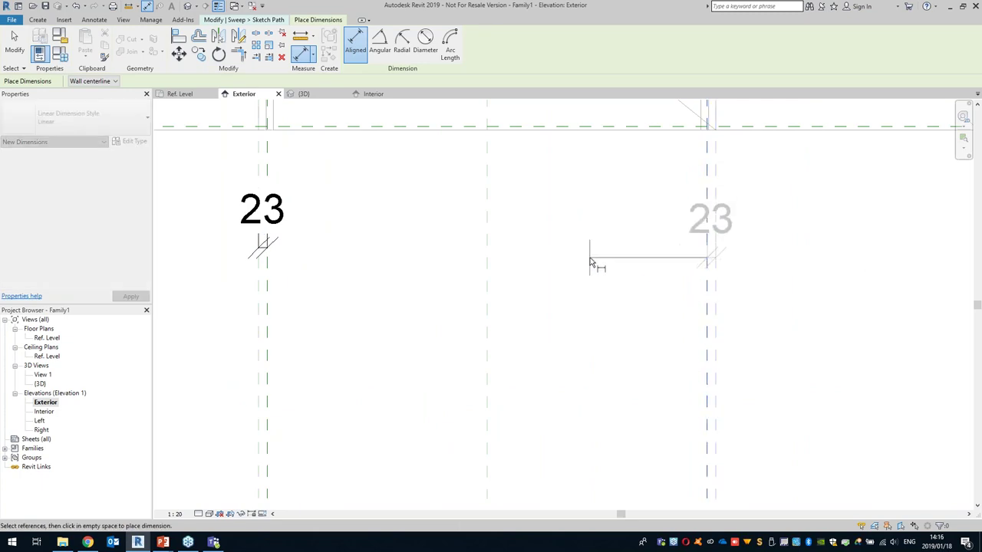
pyautogui.click(588, 263)
pyautogui.press('Escape')
pyautogui.press('Escape')
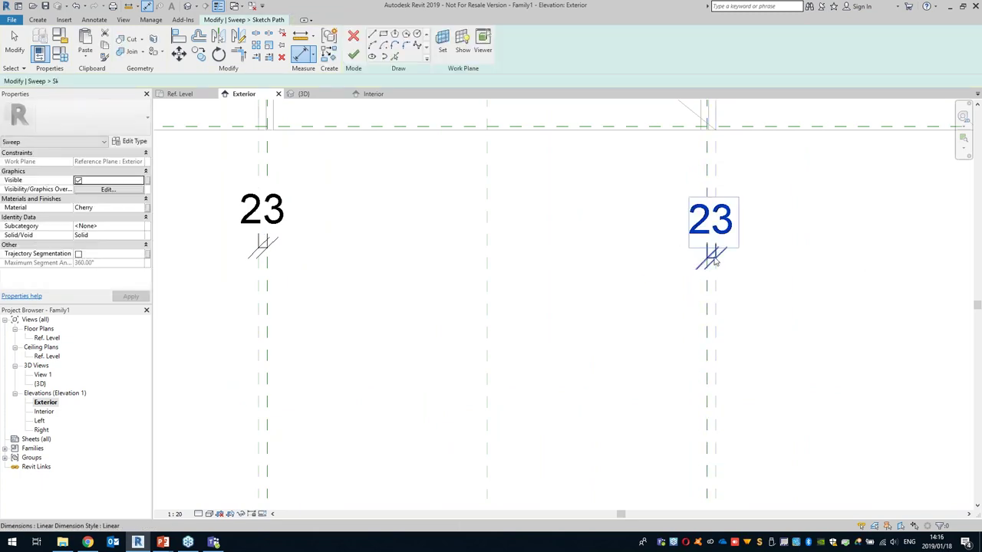
# - Label both dimensions beside the door opening with the Door location parameter
pyautogui.click(713, 261)
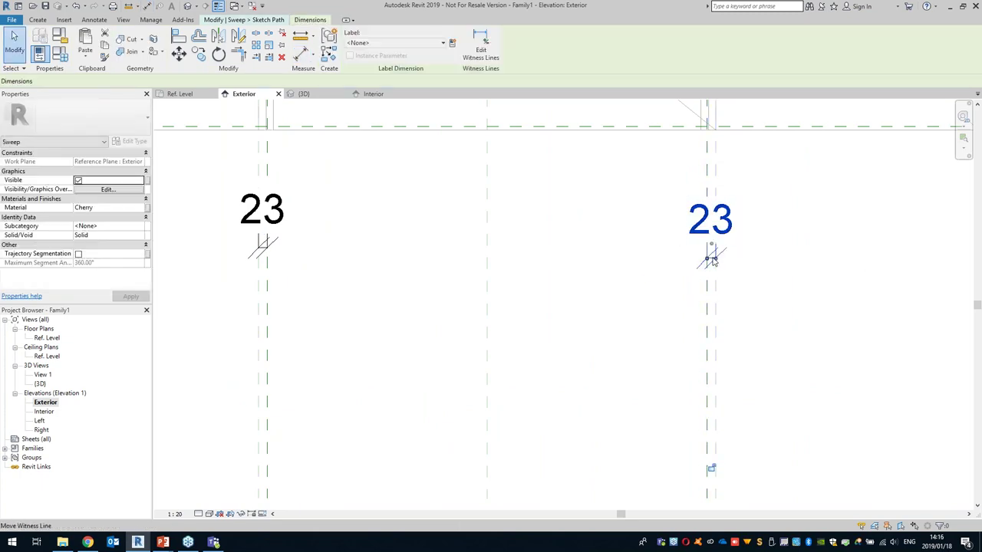
pyautogui.keyDown('ctrl'); pyautogui.click(276, 246); pyautogui.keyUp('ctrl')
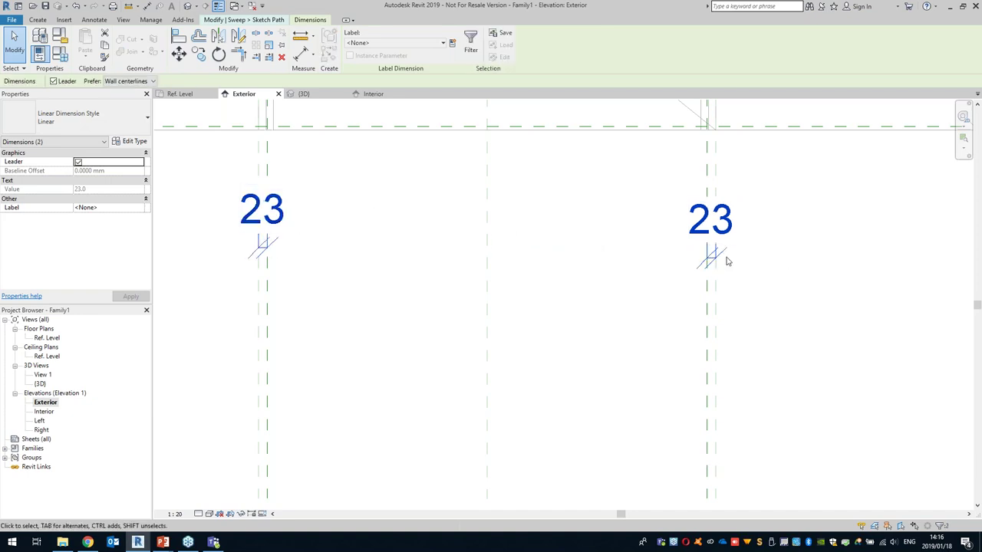
pyautogui.click(409, 46)
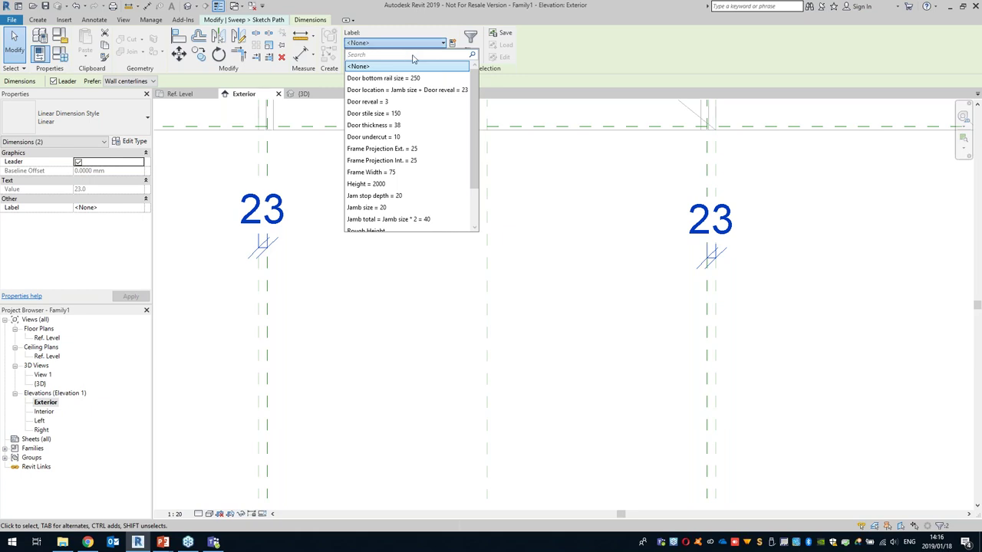
pyautogui.click(387, 91)
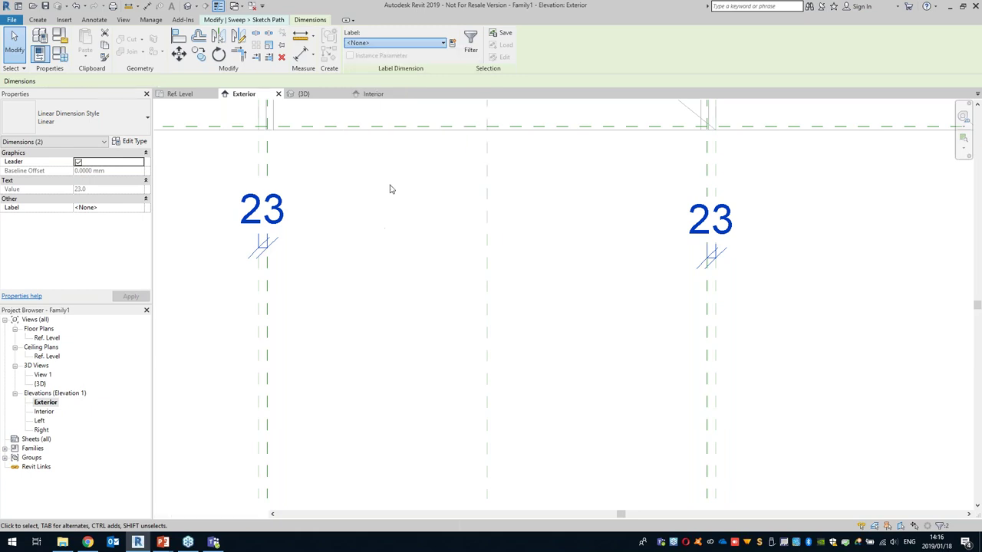
pyautogui.click(471, 368)
# - Dimension the gap between Ref. Level and the horizontal reference plane just above it, and label it with the Door undercut parameter
pyautogui.scroll(-2, 550, 300)
pyautogui.scroll(-1, 540, 284)
pyautogui.moveTo(540, 284); pyautogui.dragTo(569, 429, button='middle')
pyautogui.scroll(6, 416, 337)
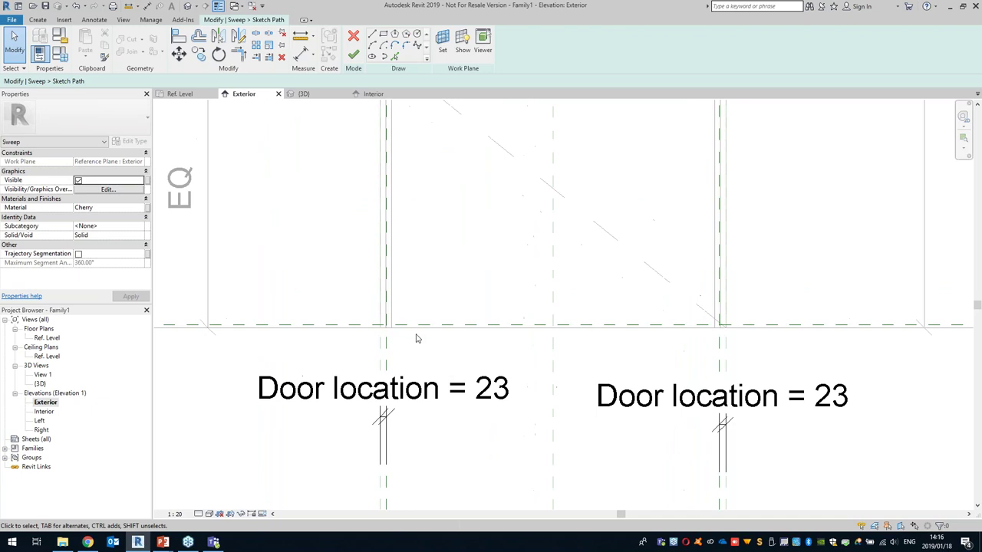
pyautogui.scroll(-1, 392, 325)
pyautogui.moveTo(314, 327); pyautogui.dragTo(308, 327, button='middle')
pyautogui.moveTo(716, 332); pyautogui.dragTo(187, 317, button='middle')
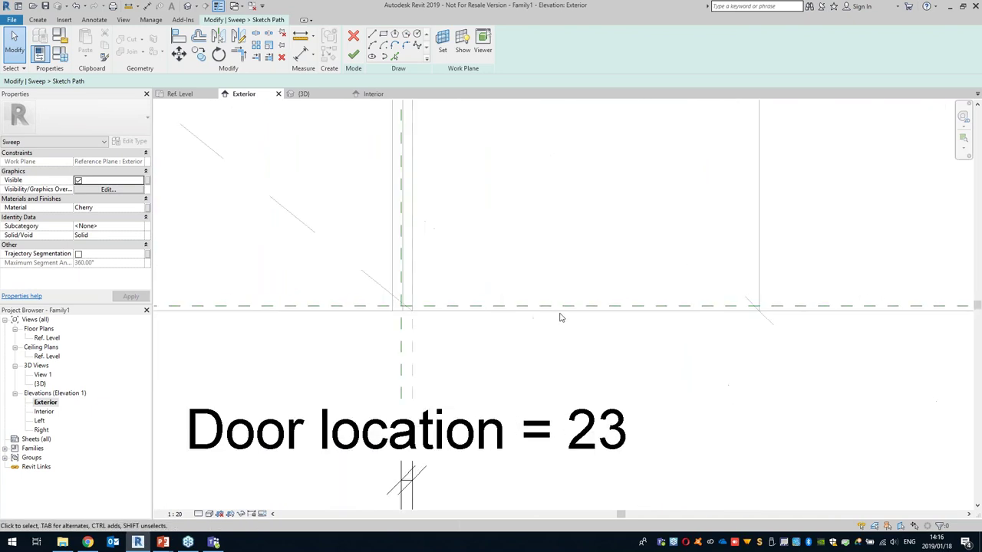
pyautogui.click(301, 53)
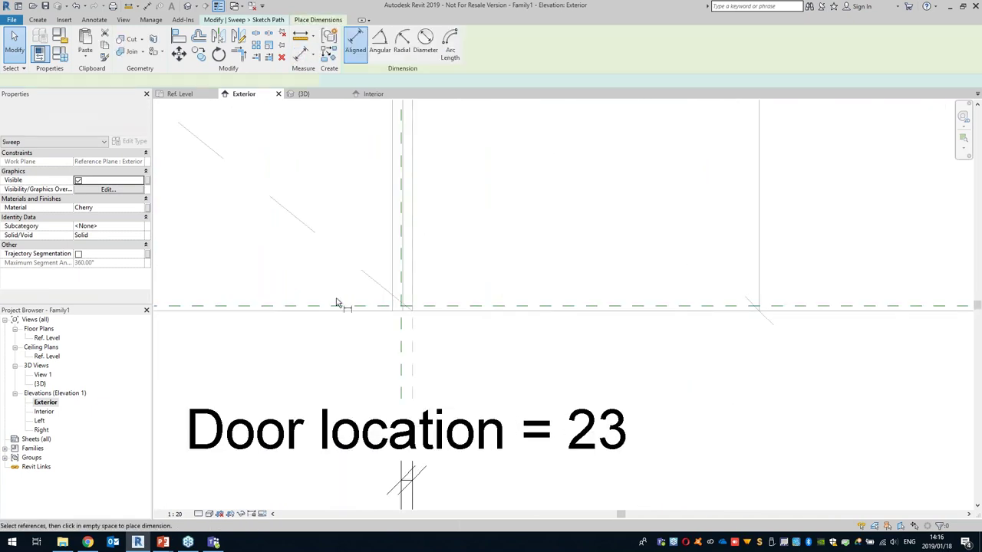
pyautogui.click(333, 311)
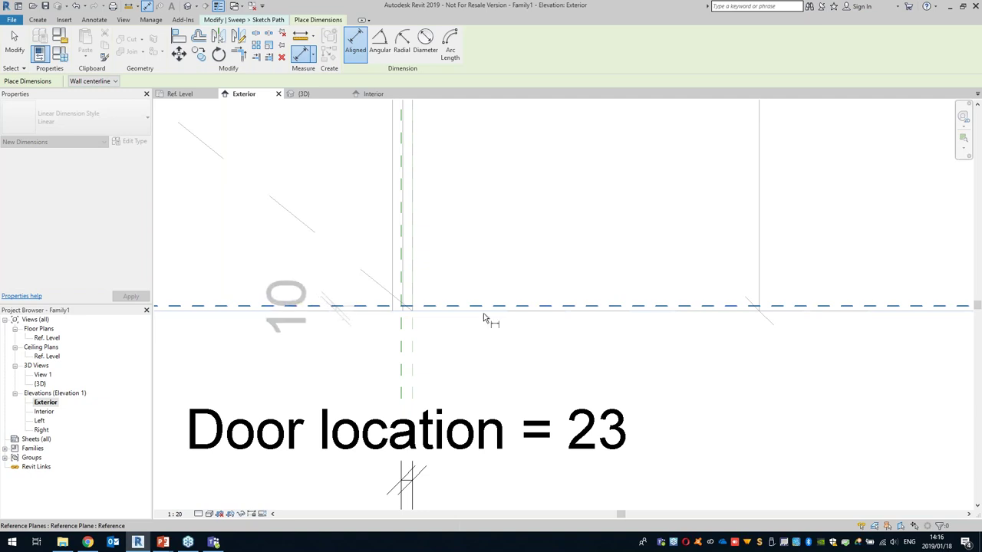
pyautogui.click(599, 285)
pyautogui.press('Escape')
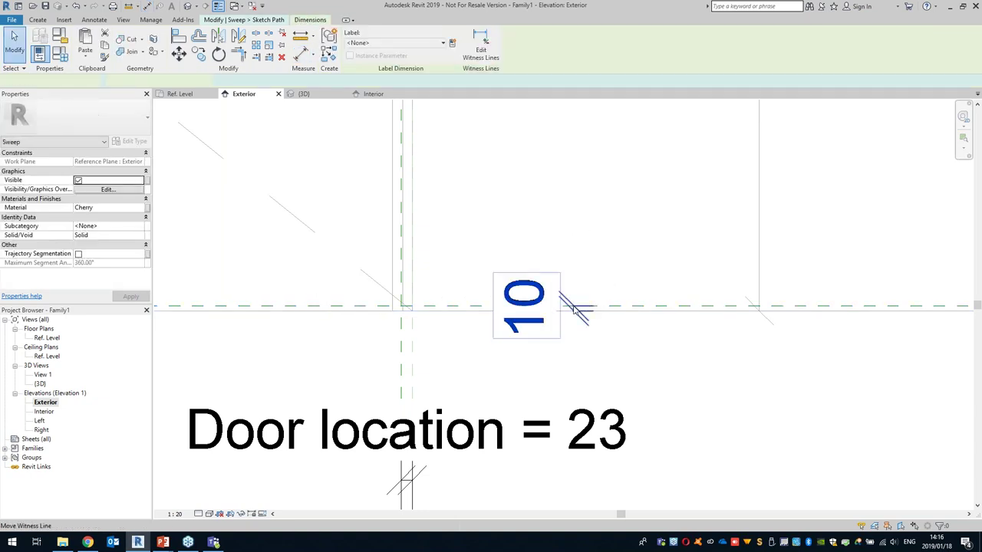
pyautogui.click(399, 42)
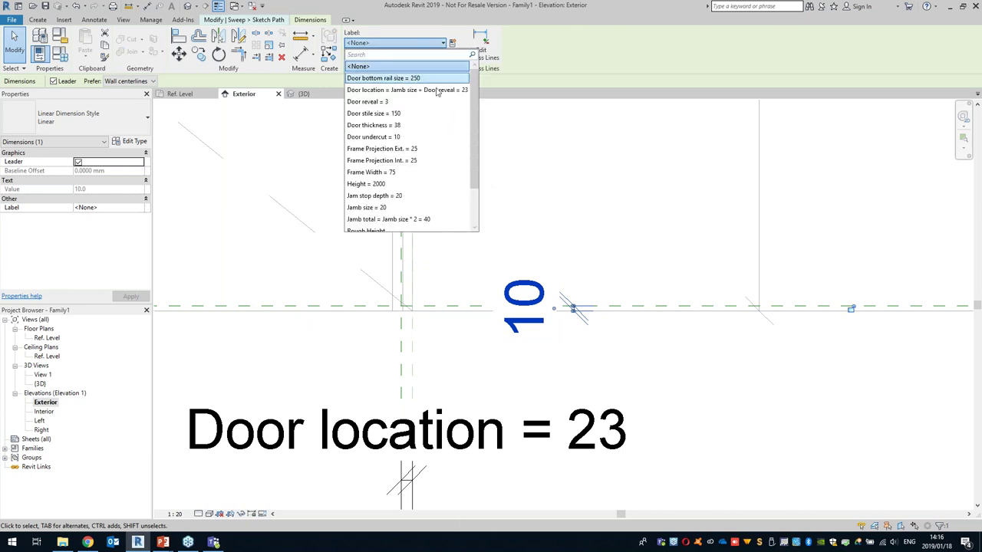
pyautogui.click(644, 214)
# - Create sweep path lines by picking the two inner vertical reference planes, with Lock enabled
pyautogui.scroll(-2, 595, 243)
pyautogui.scroll(-5, 583, 280)
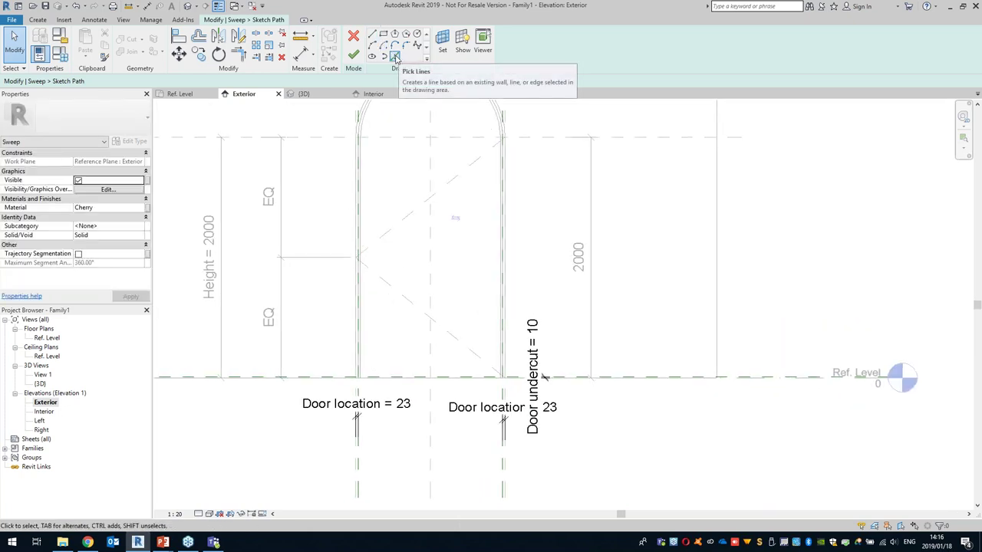
pyautogui.click(395, 57)
pyautogui.scroll(4, 384, 237)
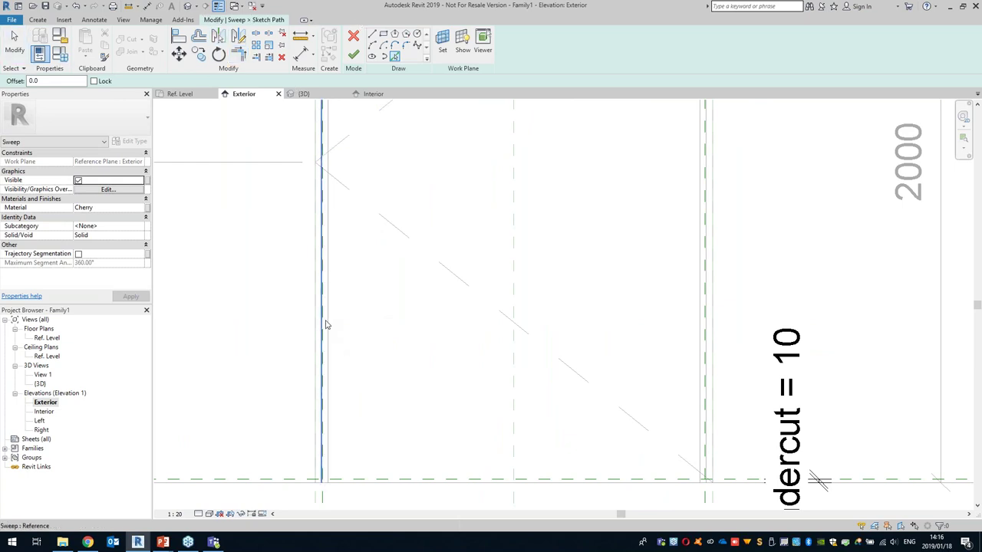
pyautogui.scroll(2, 322, 295)
pyautogui.scroll(2, 322, 295)
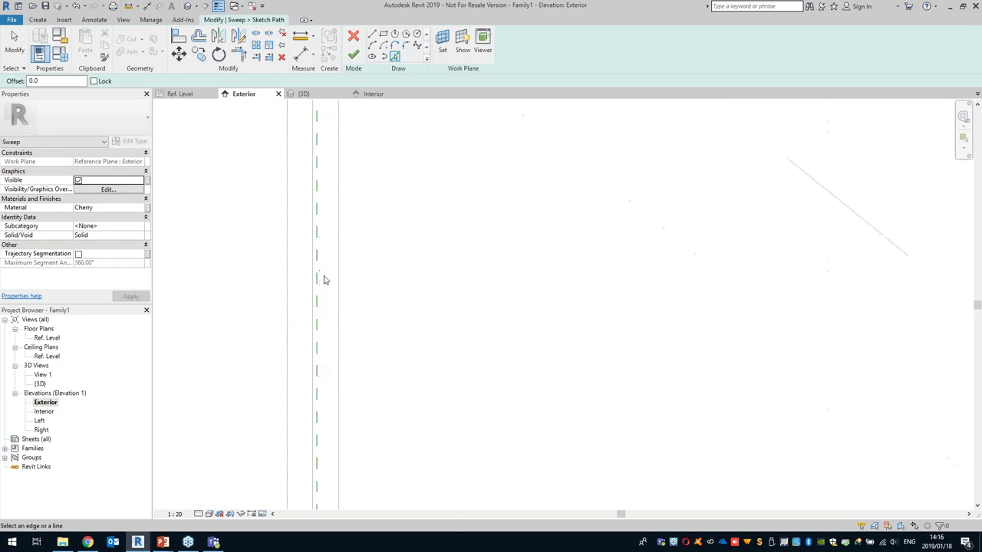
pyautogui.scroll(-4, 495, 296)
pyautogui.scroll(-1, 646, 316)
pyautogui.moveTo(659, 317); pyautogui.dragTo(456, 314, button='middle')
pyautogui.scroll(2, 662, 293)
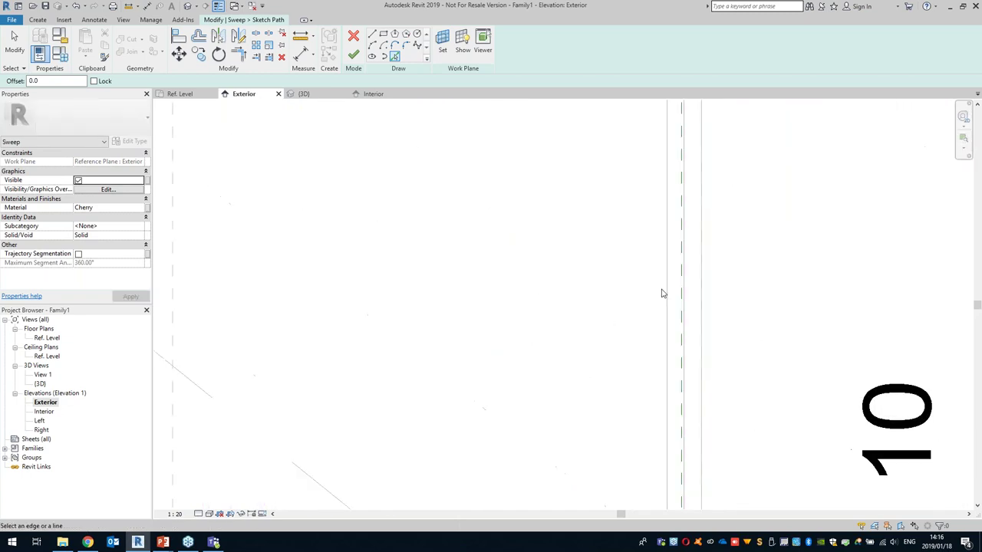
pyautogui.scroll(-1, 426, 286)
pyautogui.moveTo(430, 292); pyautogui.dragTo(773, 290, button='middle')
pyautogui.click(105, 84)
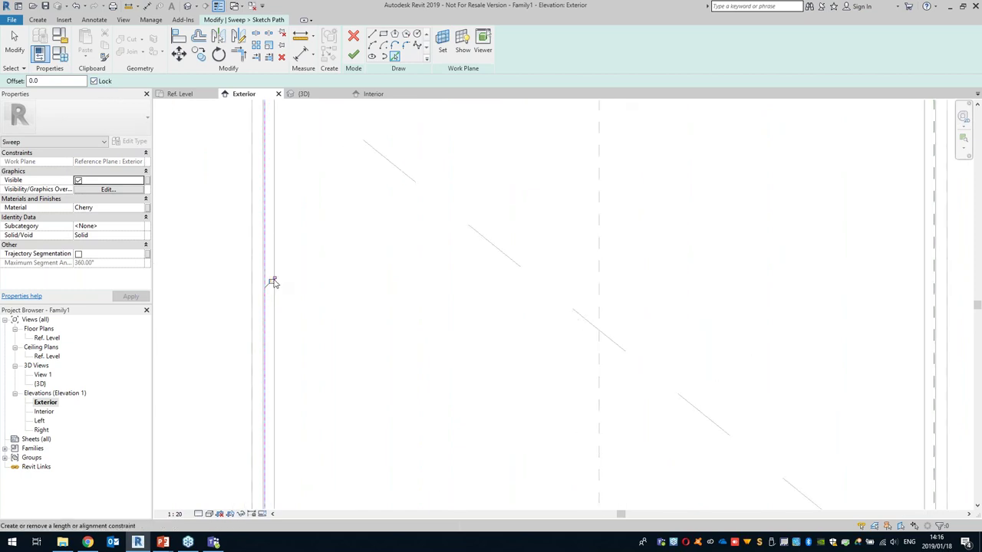
pyautogui.scroll(2, 561, 308)
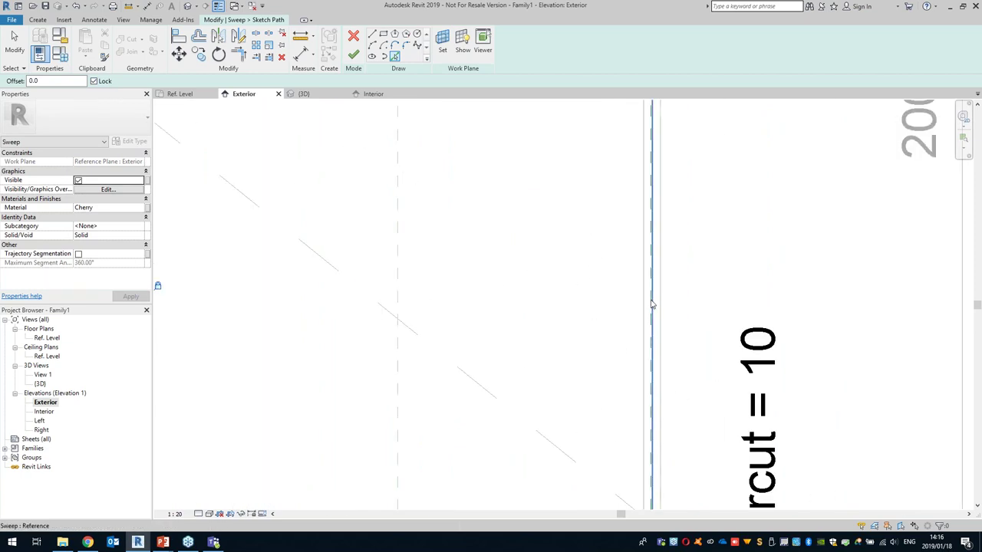
pyautogui.scroll(4, 650, 302)
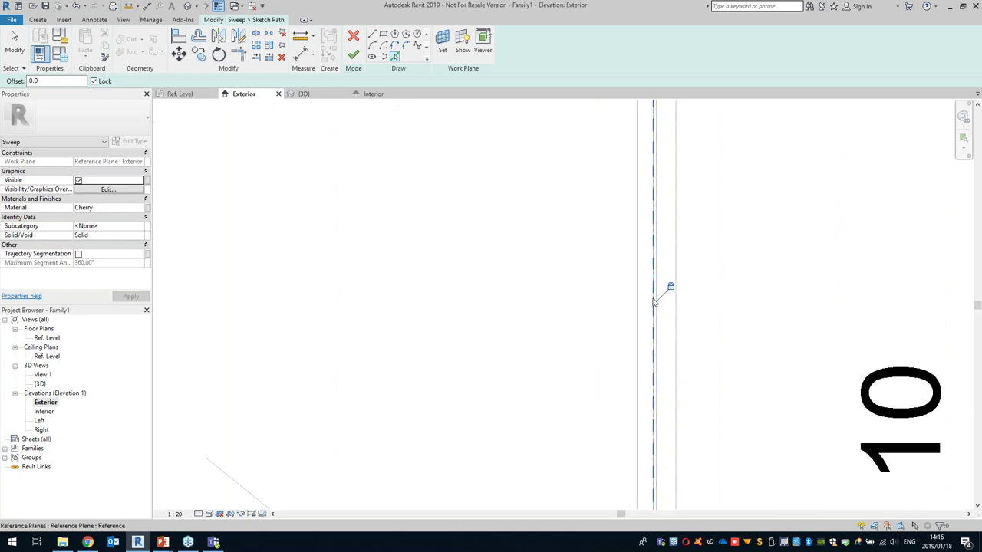
# - Trim the lower ends of both vertical path lines to the undercut reference plane
pyautogui.scroll(-3, 556, 292)
pyautogui.scroll(-3, 351, 278)
pyautogui.moveTo(522, 267); pyautogui.dragTo(695, 265, button='middle')
pyautogui.moveTo(439, 282); pyautogui.dragTo(375, 496, button='middle')
pyautogui.moveTo(432, 361); pyautogui.dragTo(419, 218, button='middle')
pyautogui.scroll(2, 394, 385)
pyautogui.moveTo(393, 385); pyautogui.dragTo(392, 305, button='middle')
pyautogui.scroll(2, 388, 343)
pyautogui.moveTo(387, 344); pyautogui.dragTo(389, 282, button='middle')
pyautogui.scroll(2, 383, 324)
pyautogui.moveTo(398, 244); pyautogui.dragTo(492, 215, button='middle')
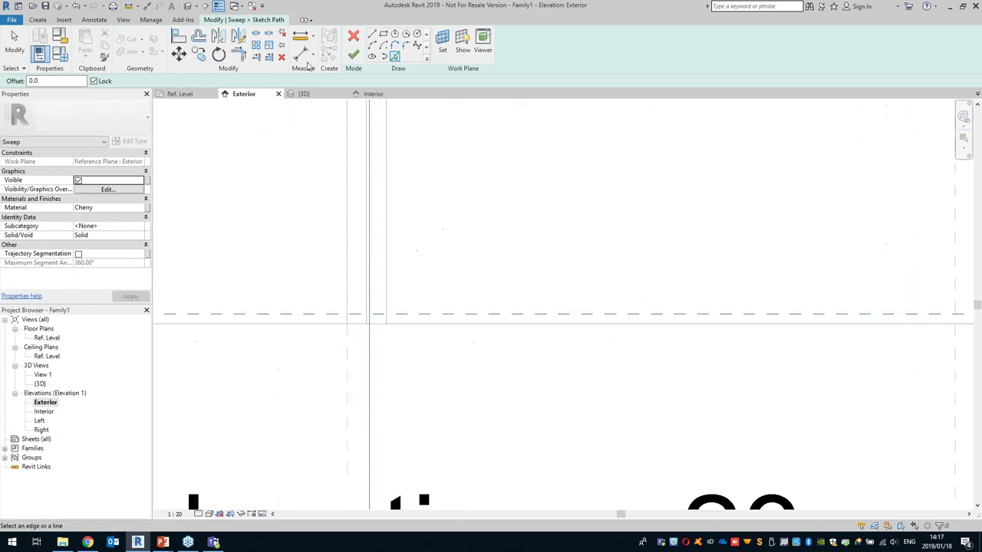
pyautogui.click(267, 57)
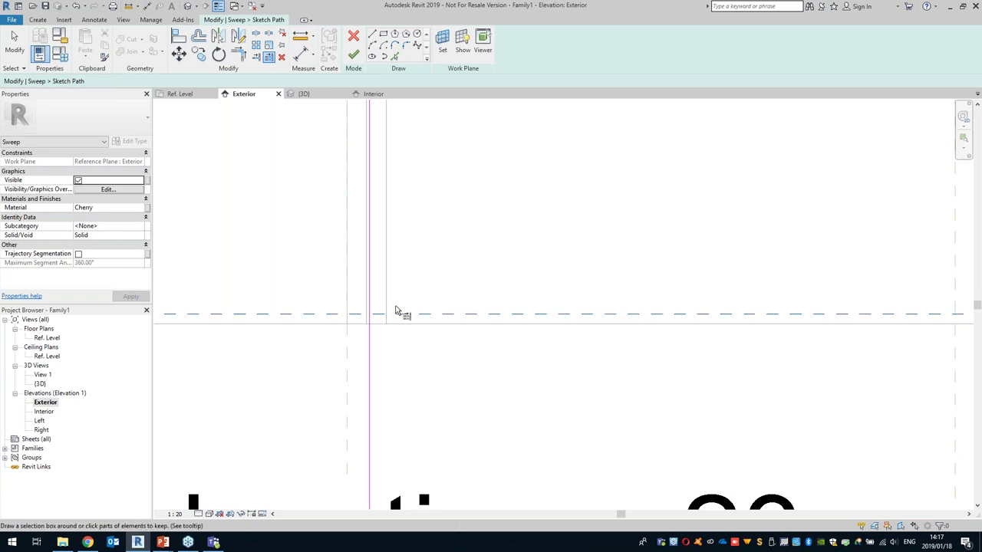
pyautogui.click(370, 304)
pyautogui.scroll(-2, 544, 310)
pyautogui.moveTo(727, 329); pyautogui.dragTo(307, 331, button='middle')
pyautogui.click(616, 311)
# - Trim the upper ends of both vertical path lines to the horizontal reference plane at the base of the arch
pyautogui.scroll(-2, 524, 233)
pyautogui.moveTo(461, 100)
pyautogui.mouseDown(button='middle')
pyautogui.moveTo(473, 232)
pyautogui.moveTo(520, 386)
pyautogui.mouseUp(button='middle')
pyautogui.scroll(-2, 519, 385)
pyautogui.moveTo(397, 179); pyautogui.dragTo(436, 487, button='middle')
pyautogui.scroll(3, 435, 429)
pyautogui.moveTo(440, 406); pyautogui.dragTo(457, 367, button='middle')
pyautogui.press('Escape')
pyautogui.press('Escape')
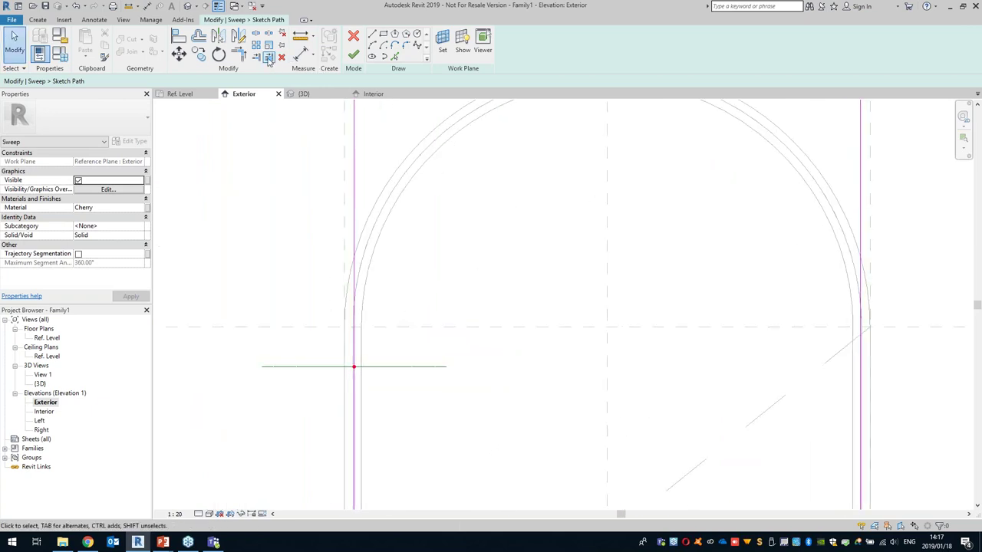
pyautogui.click(268, 57)
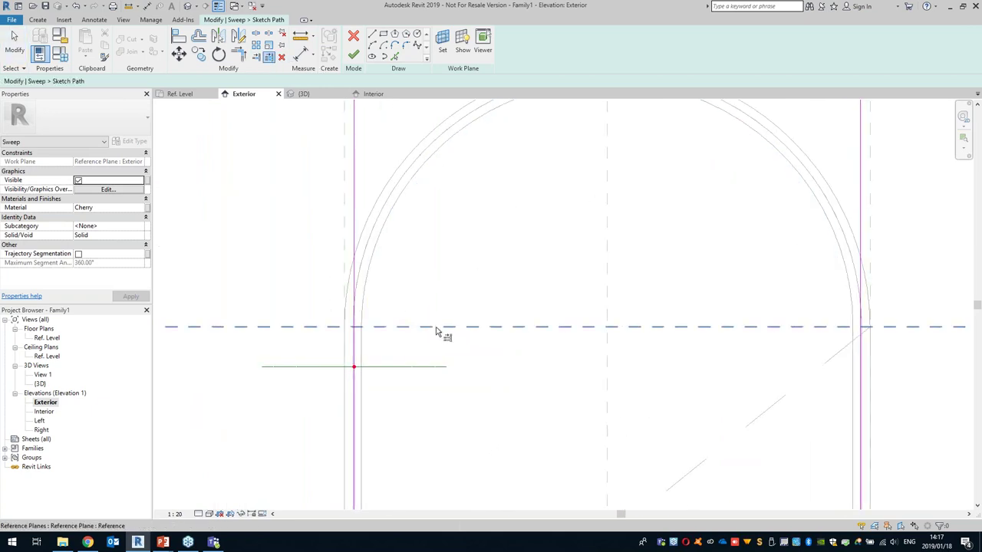
pyautogui.click(356, 345)
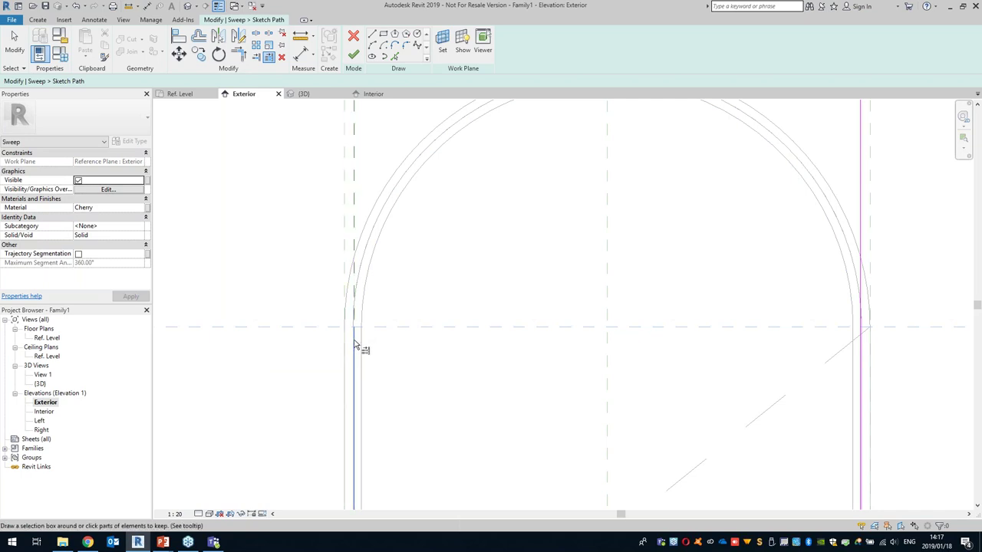
pyautogui.click(858, 384)
# - Align the lower endpoint of the left path line to the undercut reference plane and lock the alignment
pyautogui.scroll(-2, 675, 391)
pyautogui.moveTo(675, 391)
pyautogui.mouseDown(button='middle')
pyautogui.moveTo(701, 405)
pyautogui.moveTo(580, 331)
pyautogui.moveTo(551, 121)
pyautogui.mouseUp(button='middle')
pyautogui.moveTo(529, 344); pyautogui.dragTo(522, 252, button='middle')
pyautogui.press('Escape')
pyautogui.moveTo(377, 492); pyautogui.dragTo(347, 401, button='middle')
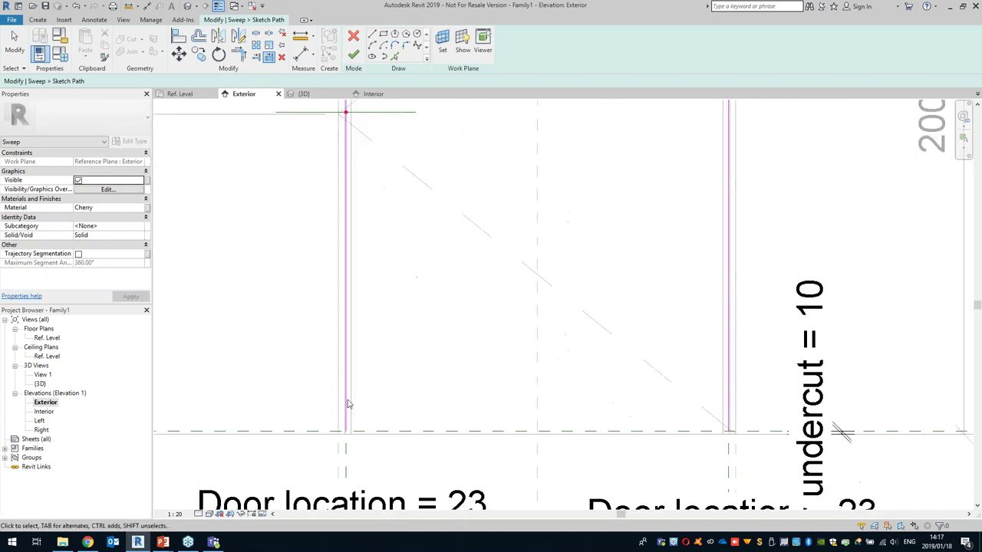
pyautogui.scroll(2, 367, 392)
pyautogui.moveTo(362, 467); pyautogui.dragTo(363, 352, button='middle')
pyautogui.scroll(-1, 363, 352)
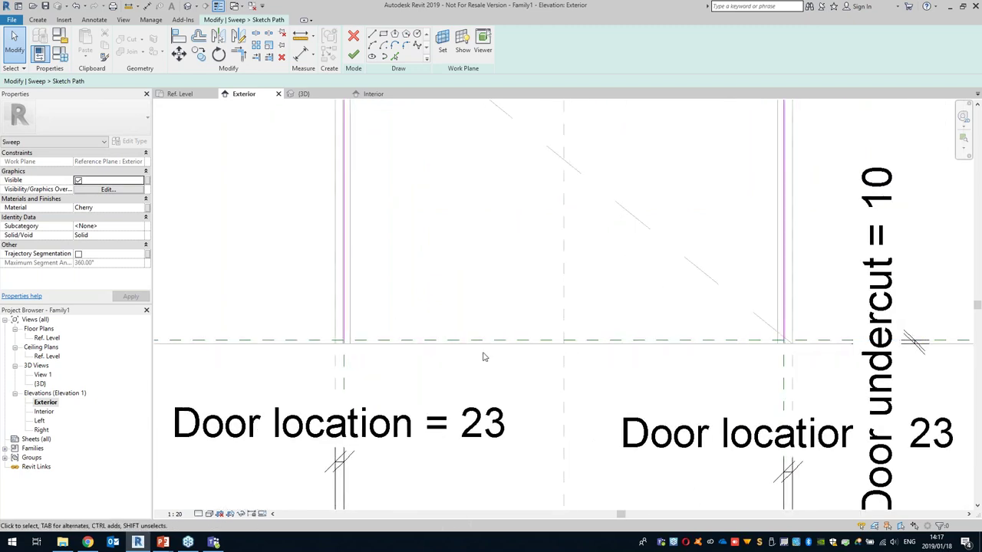
pyautogui.scroll(5, 486, 345)
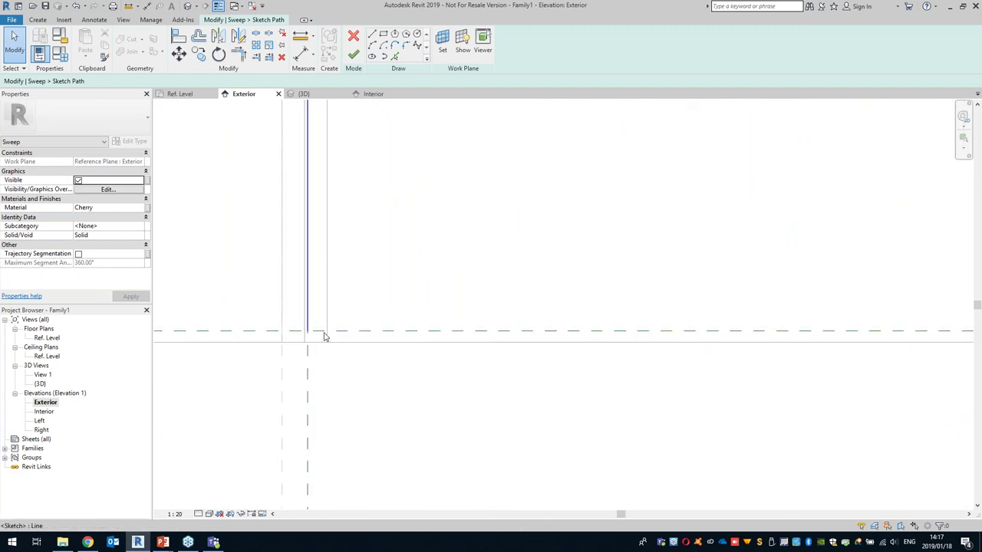
pyautogui.click(178, 37)
pyautogui.click(337, 331)
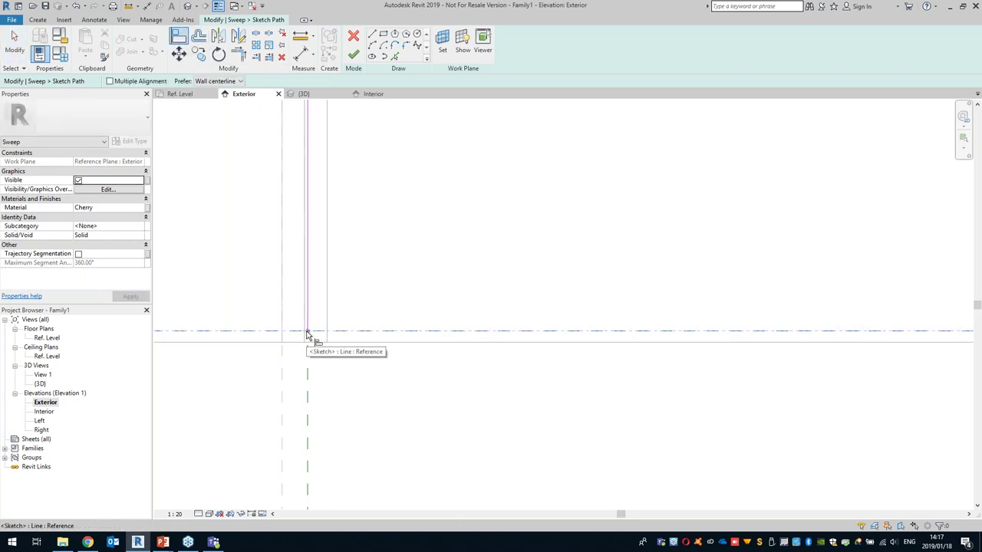
pyautogui.click(309, 335)
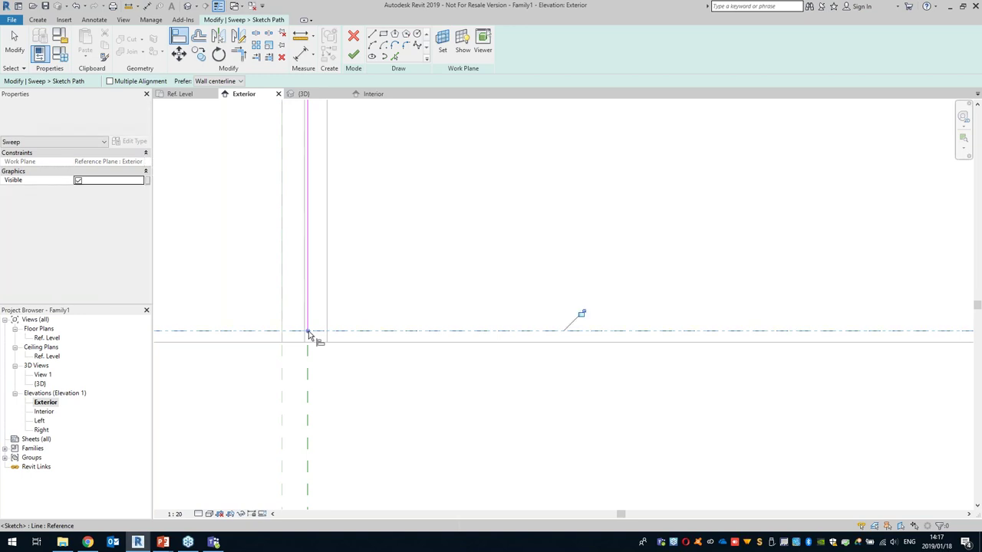
pyautogui.click(581, 316)
# - Align and lock the lower endpoint of the right path line to the undercut reference plane
pyautogui.scroll(-2, 614, 317)
pyautogui.moveTo(614, 318)
pyautogui.mouseDown(button='middle')
pyautogui.moveTo(529, 296)
pyautogui.moveTo(483, 271)
pyautogui.moveTo(422, 303)
pyautogui.mouseUp(button='middle')
pyautogui.scroll(3, 615, 314)
pyautogui.click(664, 295)
pyautogui.click(699, 296)
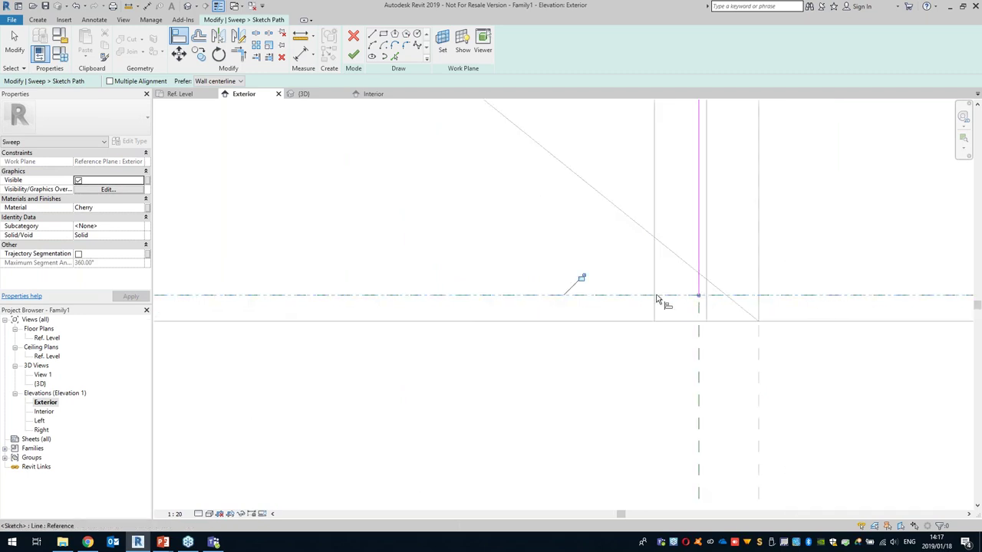
pyautogui.click(583, 279)
# - Align and lock the upper endpoint of the right path line to the horizontal reference plane at the arch base
pyautogui.scroll(-4, 586, 278)
pyautogui.moveTo(540, 177); pyautogui.dragTo(529, 303, button='middle')
pyautogui.moveTo(548, 153); pyautogui.dragTo(568, 361, button='middle')
pyautogui.moveTo(537, 230); pyautogui.dragTo(523, 375, button='middle')
pyautogui.moveTo(497, 133); pyautogui.dragTo(491, 403, button='middle')
pyautogui.moveTo(522, 230); pyautogui.dragTo(492, 437, button='middle')
pyautogui.scroll(-1, 578, 232)
pyautogui.scroll(4, 570, 289)
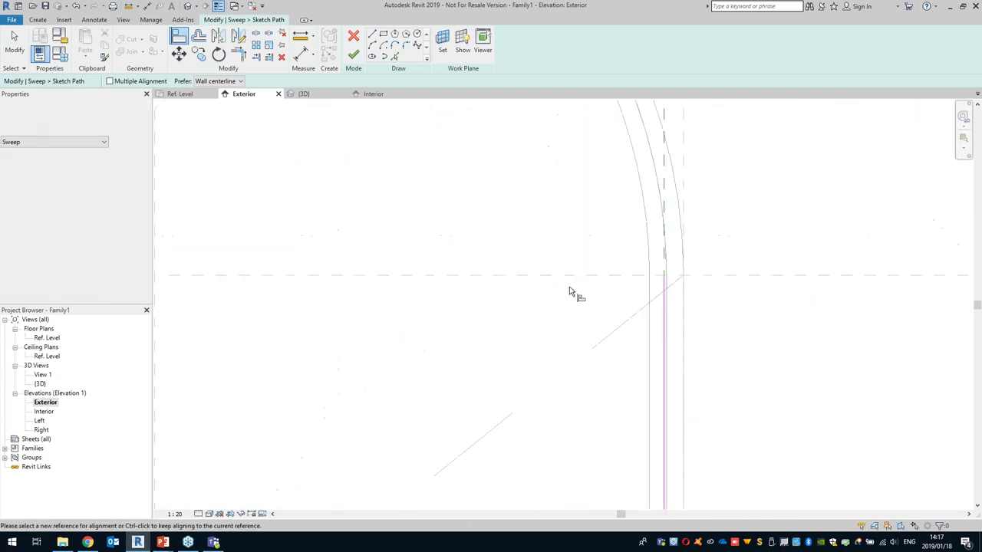
pyautogui.click(643, 274)
pyautogui.click(678, 277)
pyautogui.click(535, 291)
# - Align and lock the left path line's upper endpoint to the arch-base reference plane, and try to finish the path
pyautogui.scroll(-2, 524, 292)
pyautogui.moveTo(524, 292); pyautogui.dragTo(846, 292, button='middle')
pyautogui.moveTo(310, 287); pyautogui.dragTo(479, 287, button='middle')
pyautogui.scroll(3, 423, 287)
pyautogui.click(430, 278)
pyautogui.click(419, 279)
pyautogui.click(544, 298)
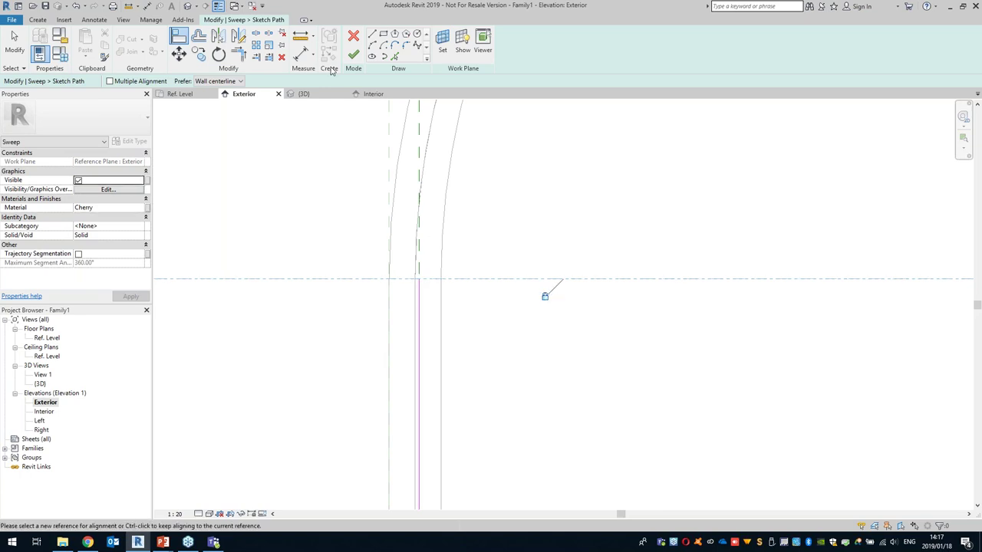
pyautogui.click(356, 56)
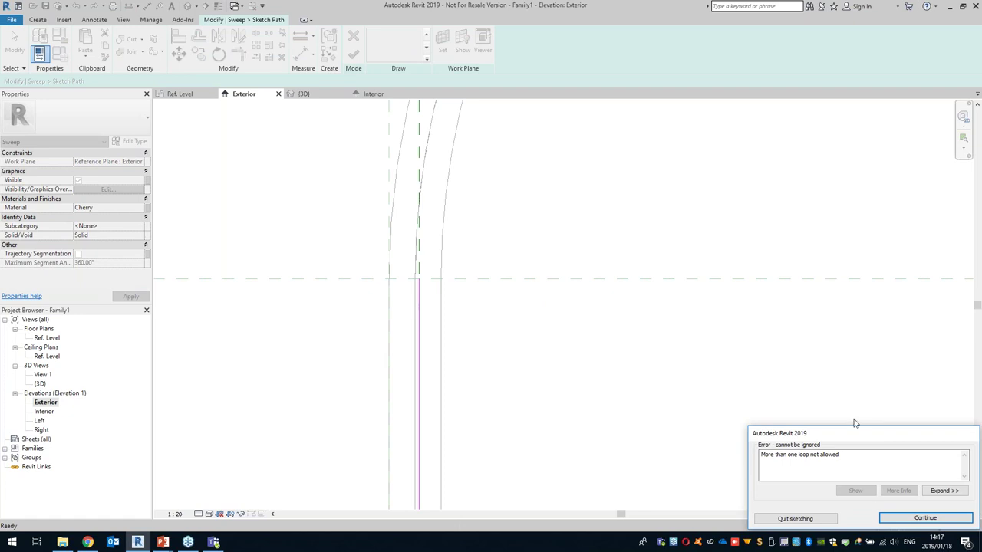
pyautogui.click(917, 520)
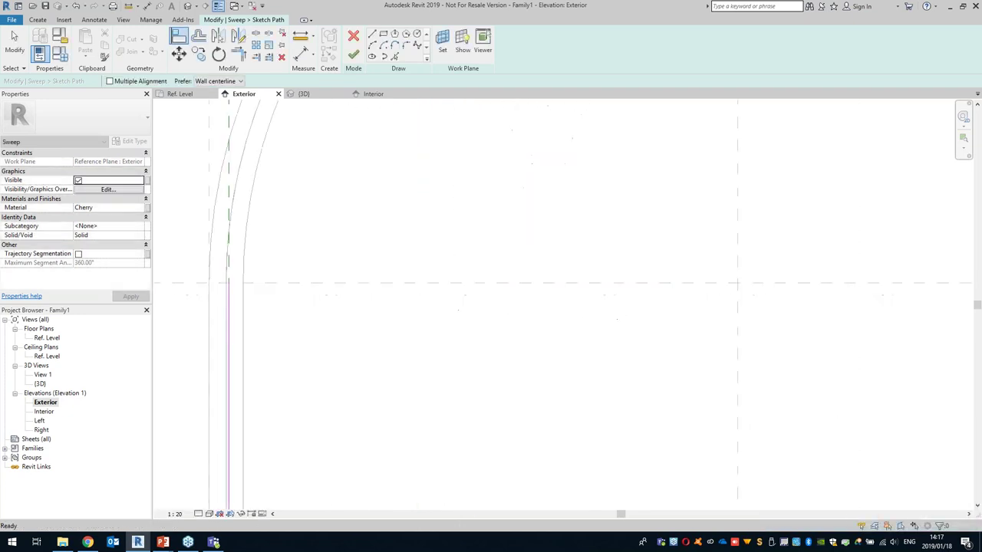
# - Draw the arch arc between the upper endpoints of both path lines with a radius of about 597 mm, and finish the sweep path
pyautogui.click(373, 46)
pyautogui.click(228, 283)
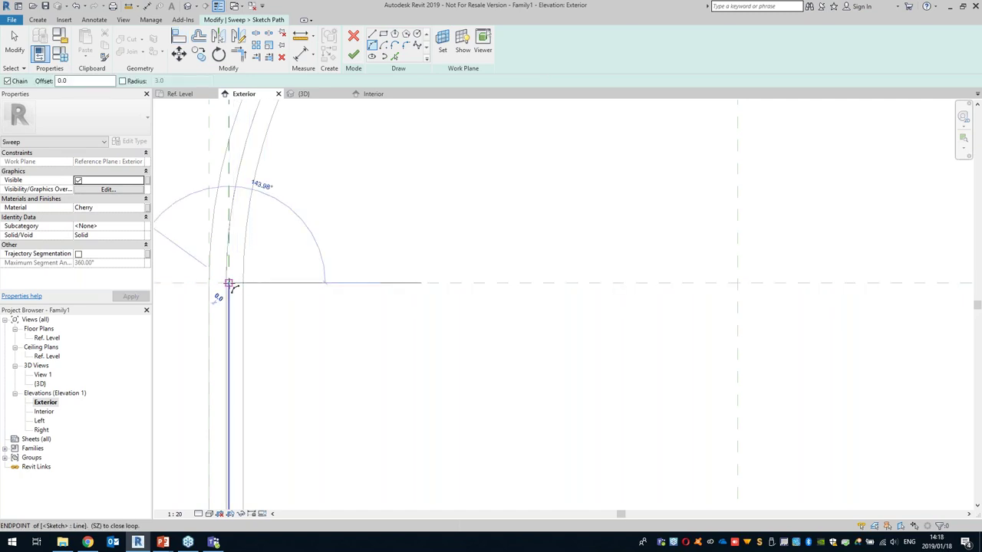
pyautogui.scroll(-3, 653, 320)
pyautogui.moveTo(775, 328); pyautogui.dragTo(452, 319, button='middle')
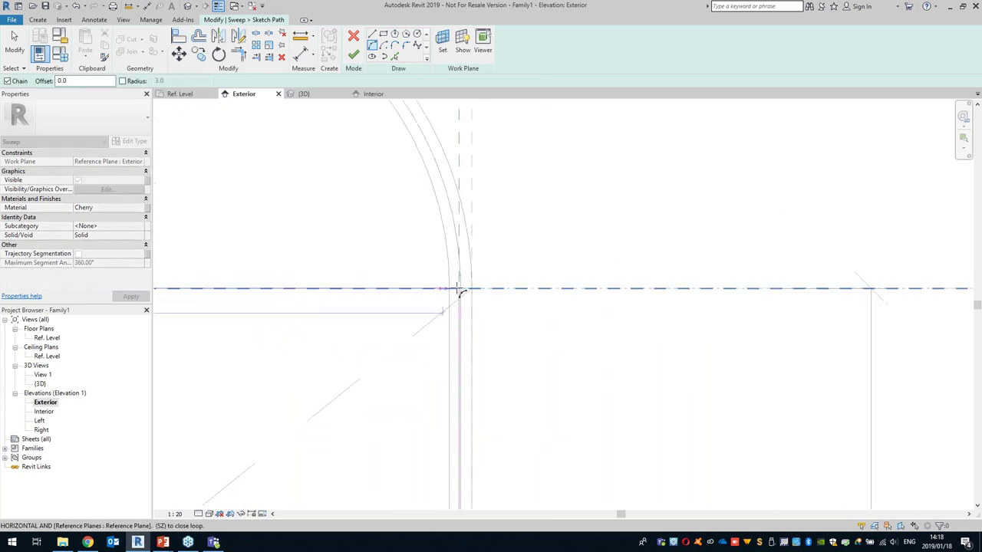
pyautogui.click(461, 288)
pyautogui.moveTo(333, 234); pyautogui.dragTo(782, 425, button='middle')
pyautogui.moveTo(525, 101); pyautogui.dragTo(520, 221, button='middle')
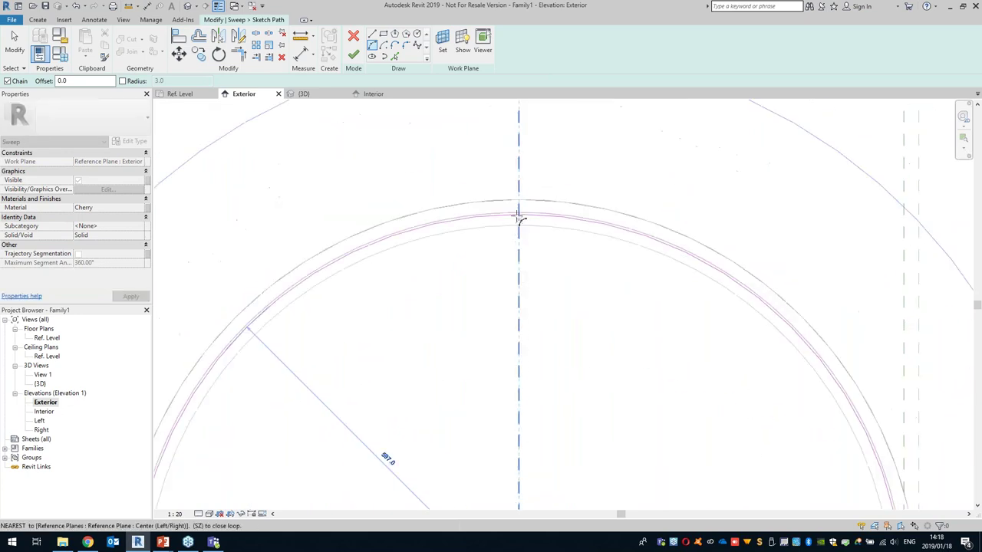
pyautogui.click(520, 214)
pyautogui.scroll(-2, 458, 235)
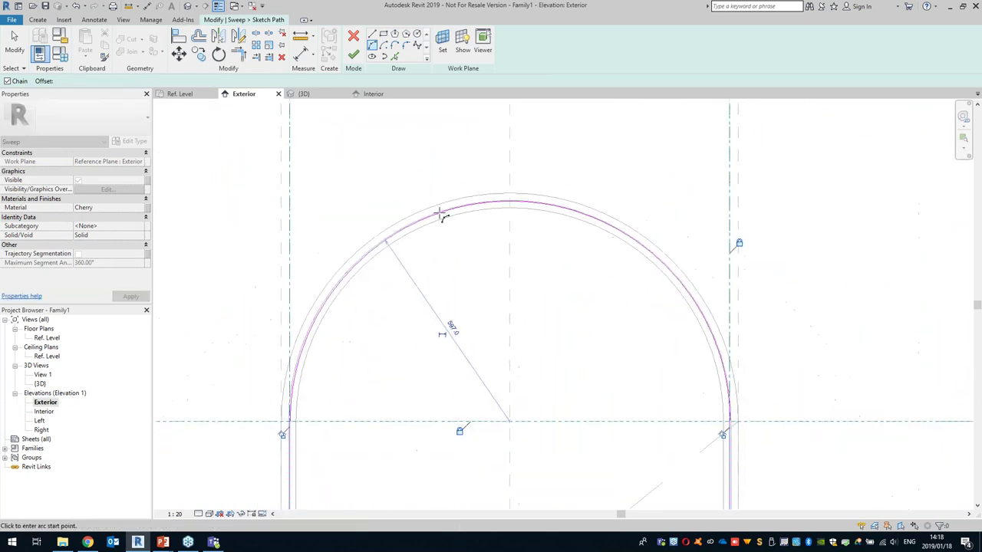
pyautogui.click(353, 58)
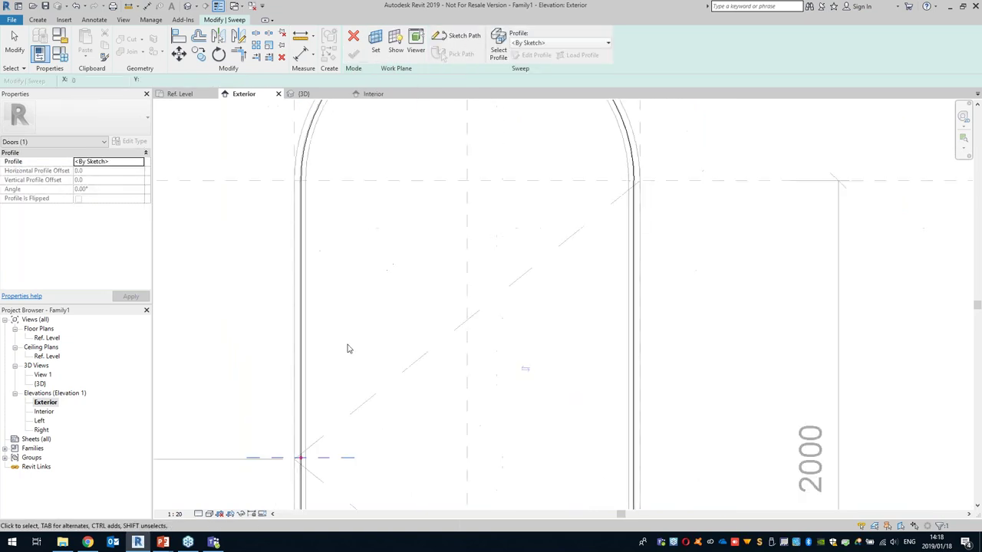
# - Open the door panel sweep's profile for editing in the Ref. Level floor plan
pyautogui.moveTo(390, 420); pyautogui.dragTo(371, 346, button='middle')
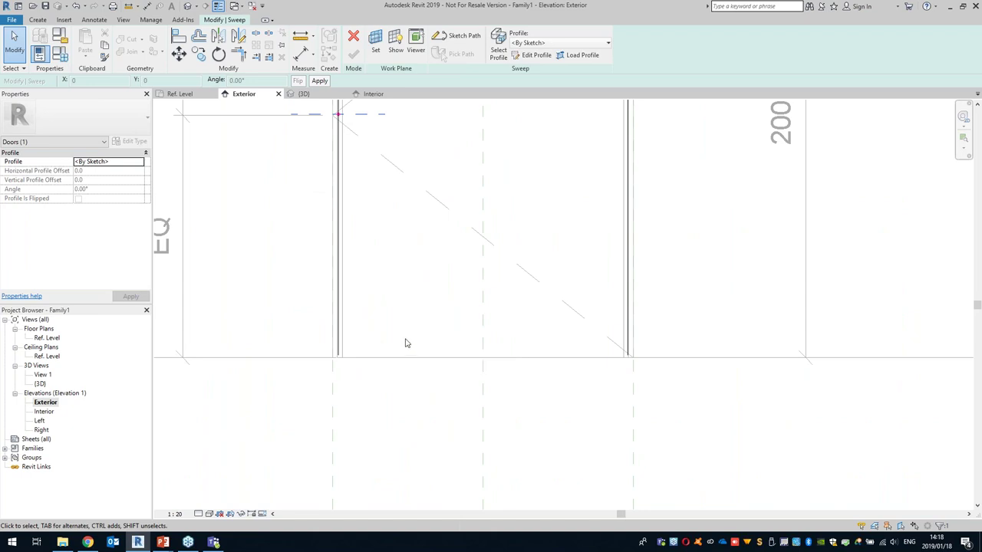
pyautogui.scroll(-3, 405, 338)
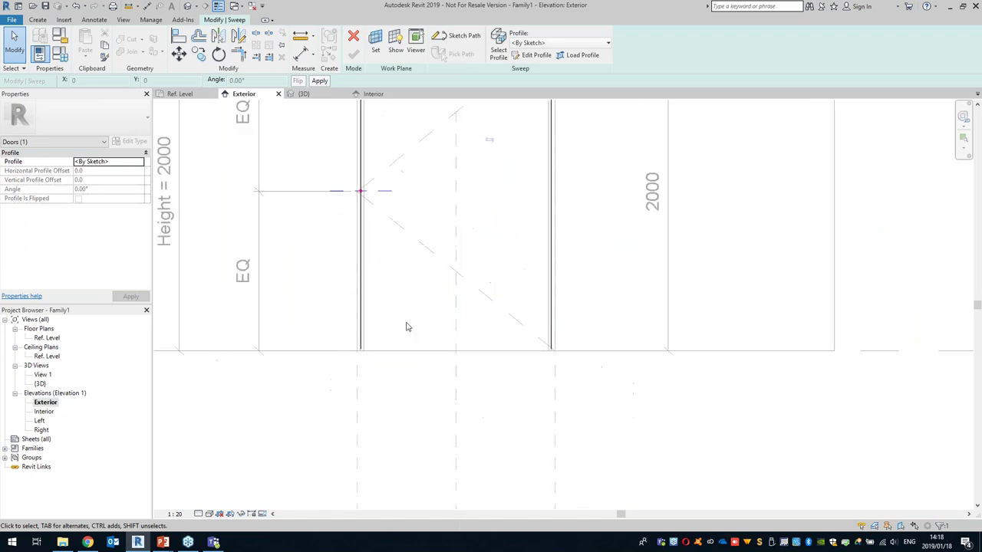
pyautogui.click(525, 57)
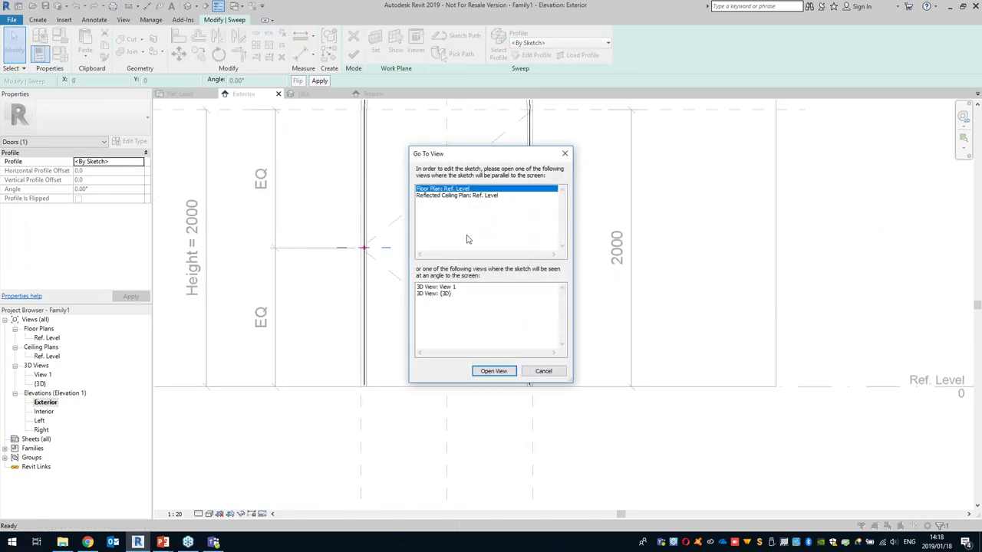
pyautogui.click(499, 371)
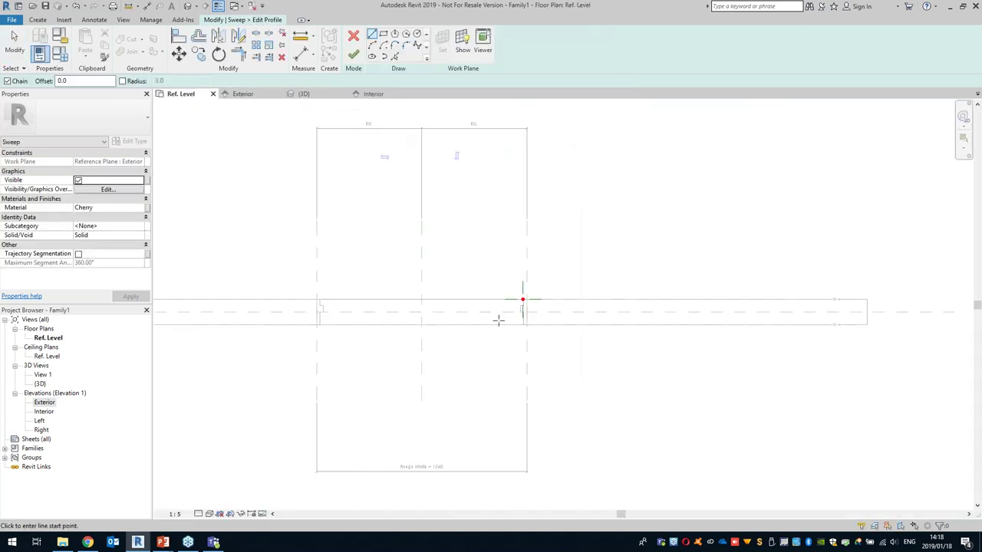
pyautogui.scroll(5, 507, 306)
pyautogui.scroll(1, 432, 283)
pyautogui.scroll(1, 436, 287)
pyautogui.moveTo(399, 261); pyautogui.dragTo(361, 257, button='middle')
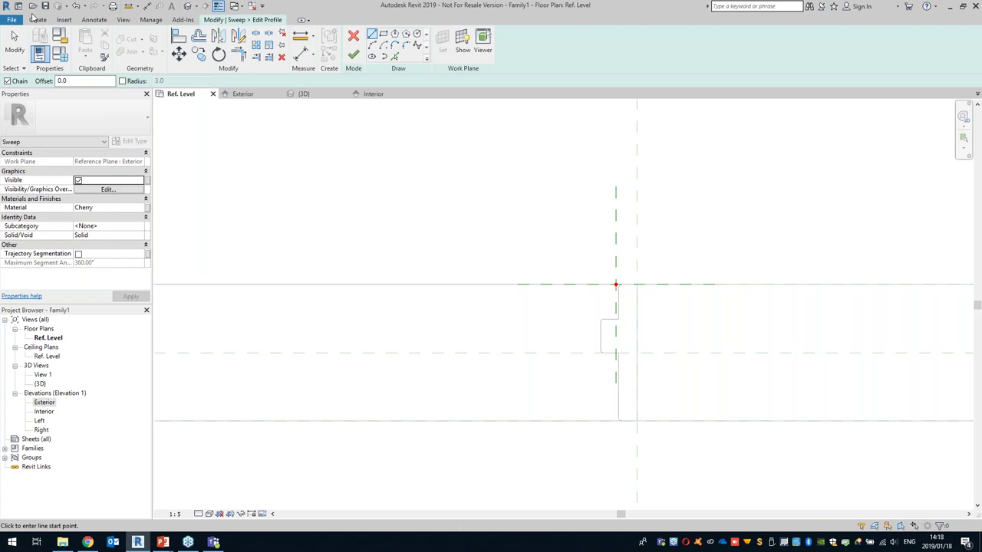
# - Add reference planes offset 38.1 mm inward from the Exterior plane and 150 mm into the opening from the profile's vertical reference plane
pyautogui.click(38, 20)
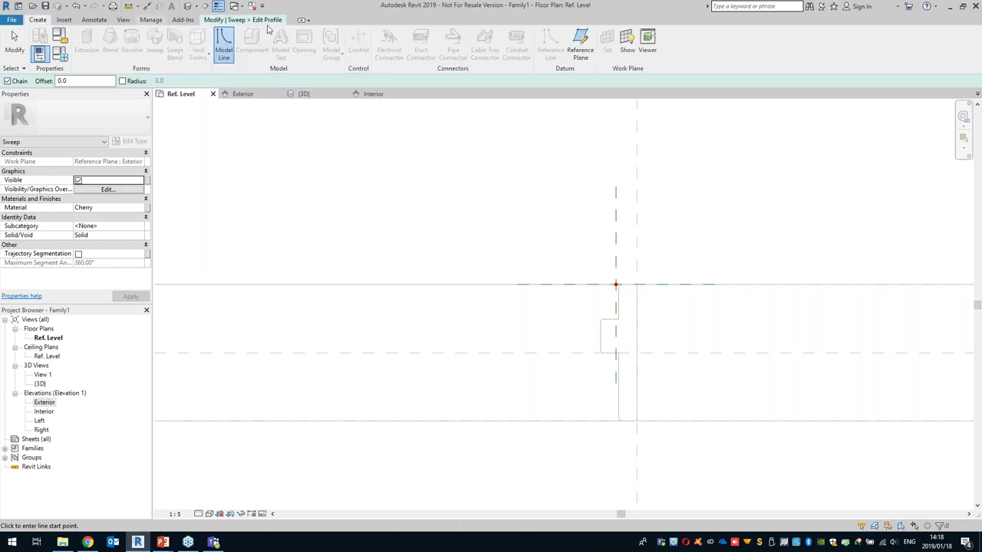
pyautogui.click(587, 52)
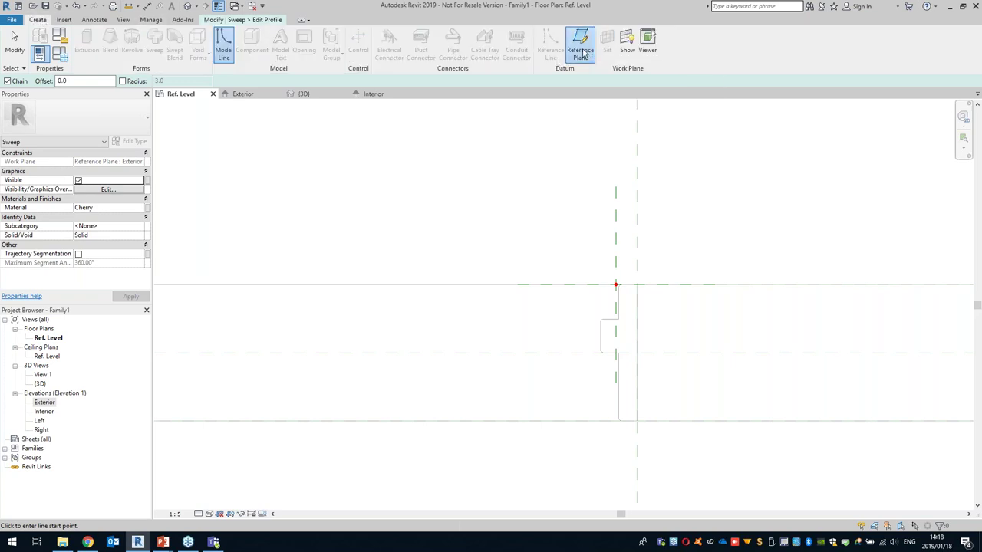
pyautogui.click(361, 35)
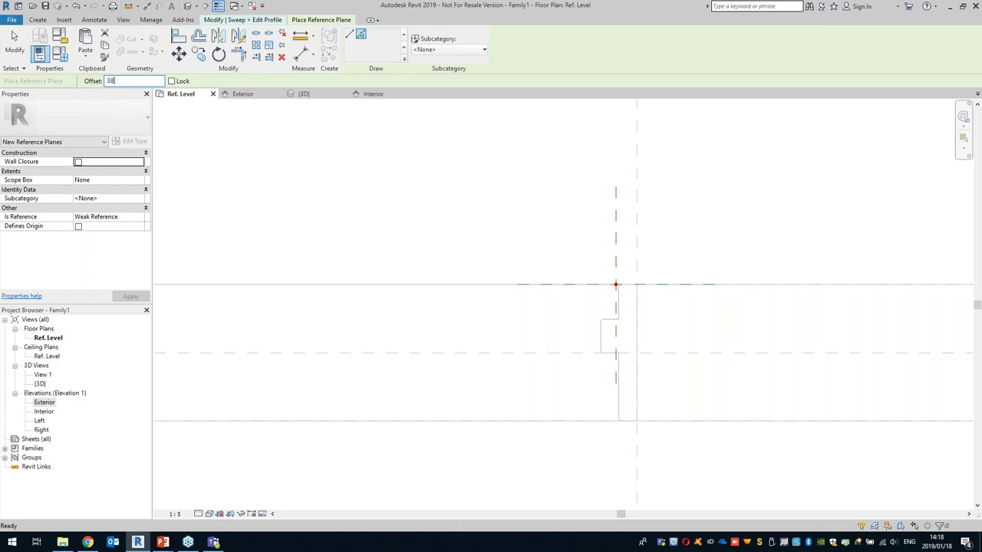
pyautogui.write('38.1')
pyautogui.click(448, 289)
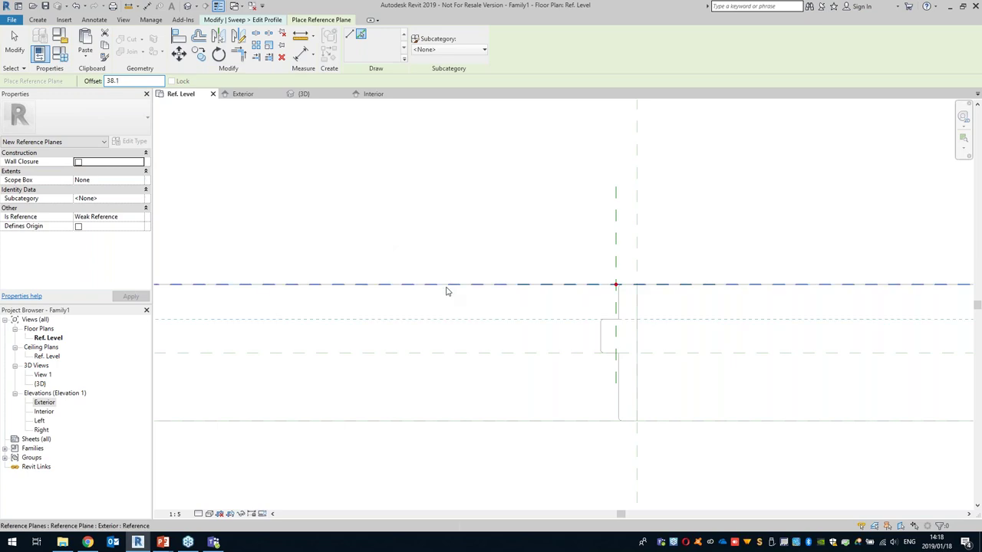
pyautogui.moveTo(491, 320); pyautogui.dragTo(555, 338, button='middle')
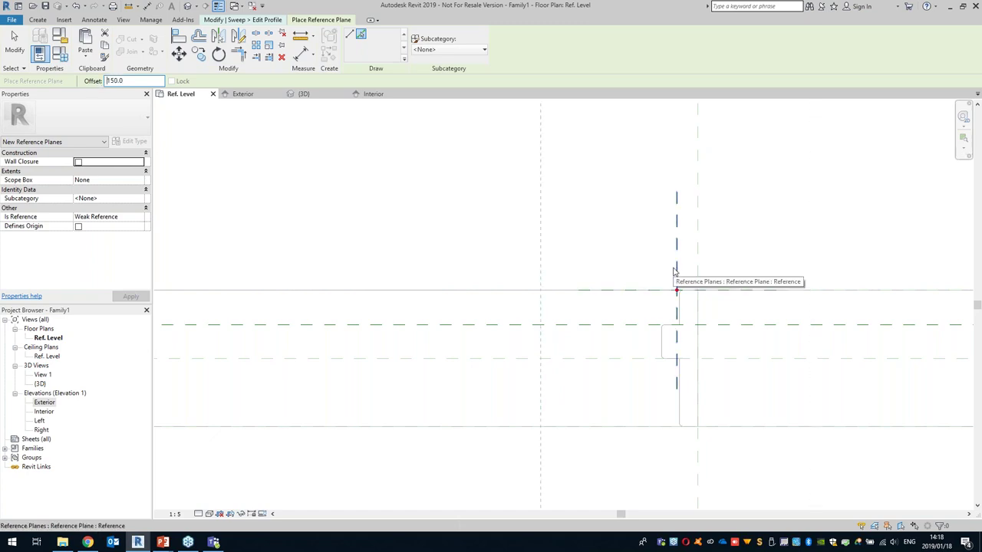
pyautogui.click(675, 272)
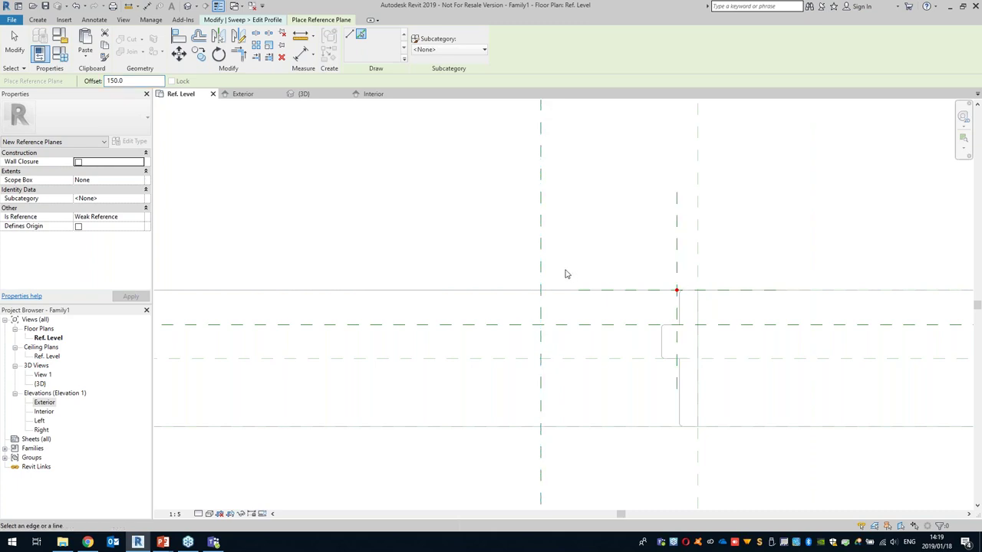
# - Dimension the distance between the Exterior reference plane and the new plane parallel to it
pyautogui.moveTo(363, 260); pyautogui.dragTo(318, 256, button='middle')
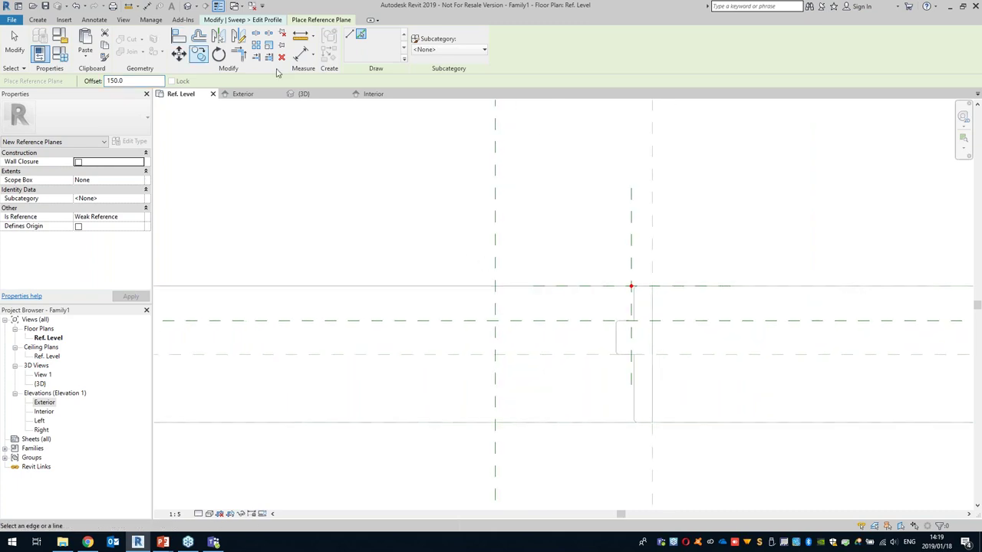
pyautogui.click(302, 55)
pyautogui.moveTo(348, 179); pyautogui.dragTo(380, 170, button='middle')
pyautogui.click(369, 279)
pyautogui.click(365, 311)
pyautogui.click(343, 306)
pyautogui.click(325, 300)
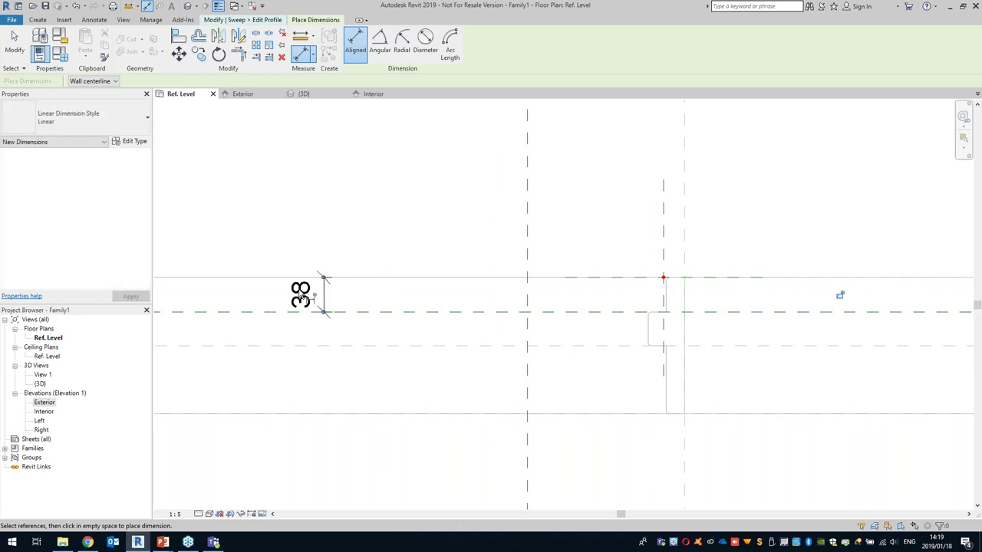
# - Dimension the distance between the profile's vertical reference plane and the new vertical plane offset into the opening
pyautogui.click(664, 237)
pyautogui.click(530, 230)
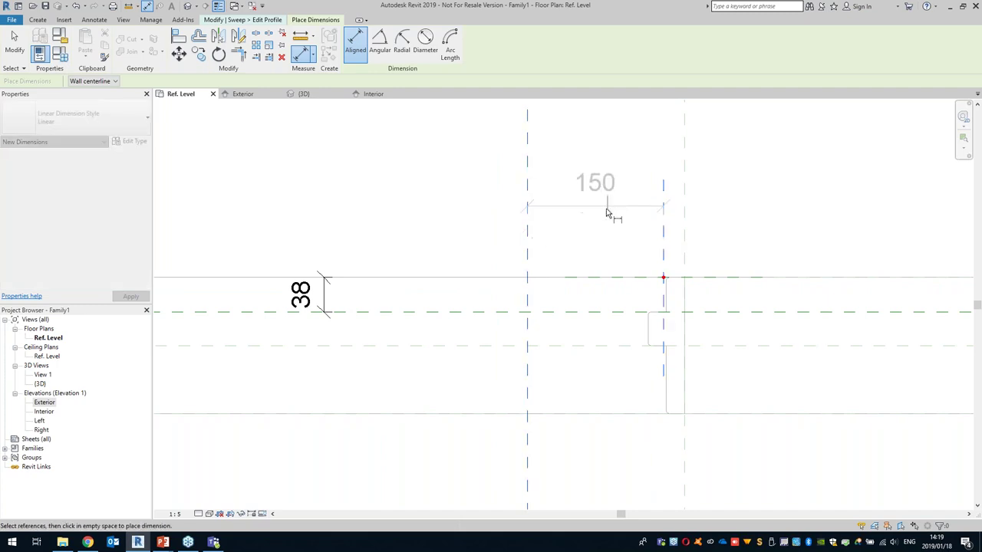
pyautogui.click(606, 215)
pyautogui.press('Escape')
pyautogui.press('Escape')
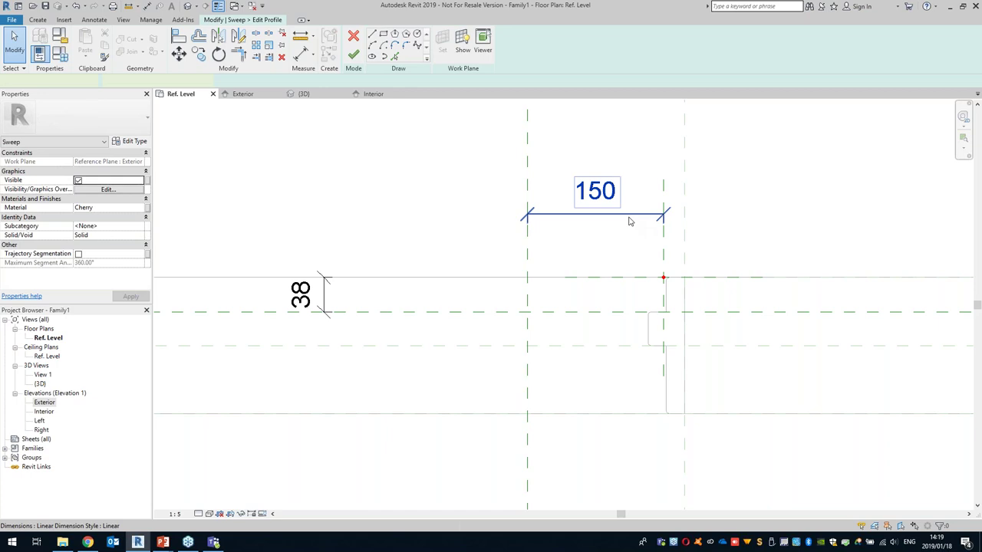
# - Label the dimension between the vertical planes Door stile size and the dimension between the horizontal planes Door thickness
pyautogui.click(629, 222)
pyautogui.click(441, 43)
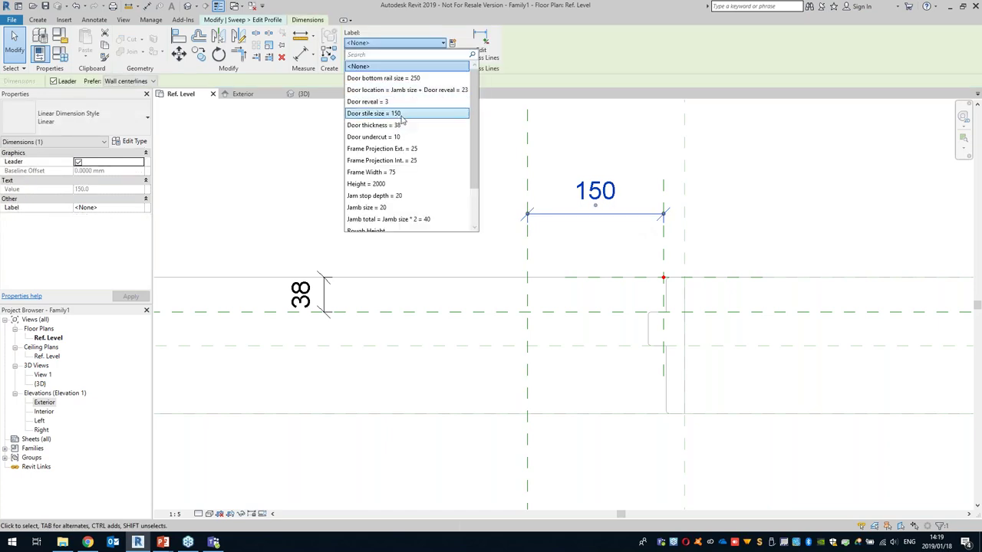
pyautogui.click(376, 114)
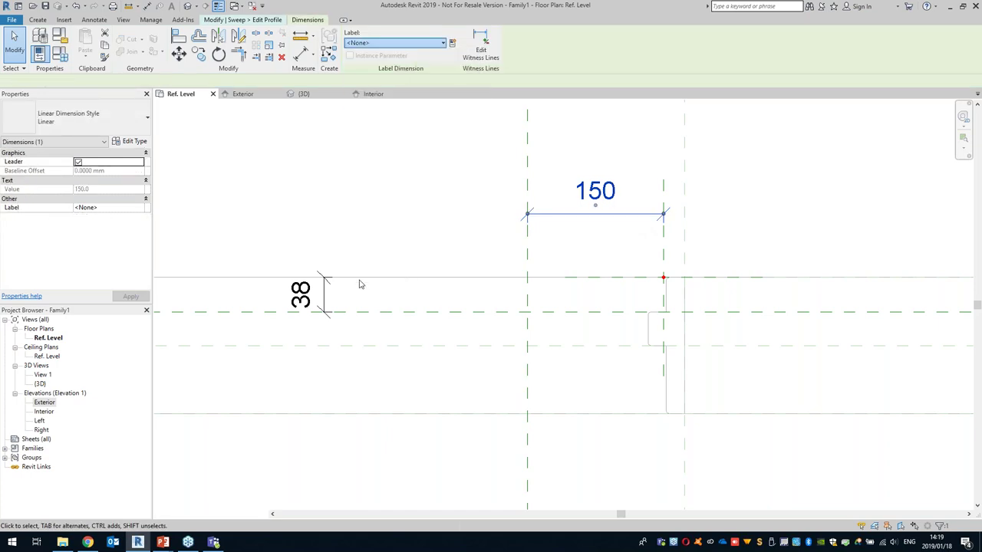
pyautogui.click(313, 299)
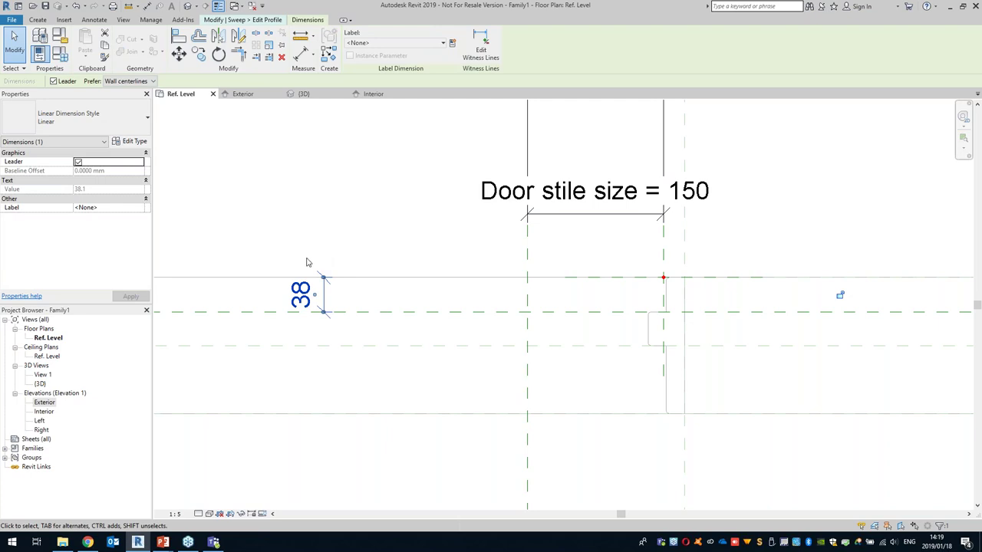
pyautogui.click(441, 43)
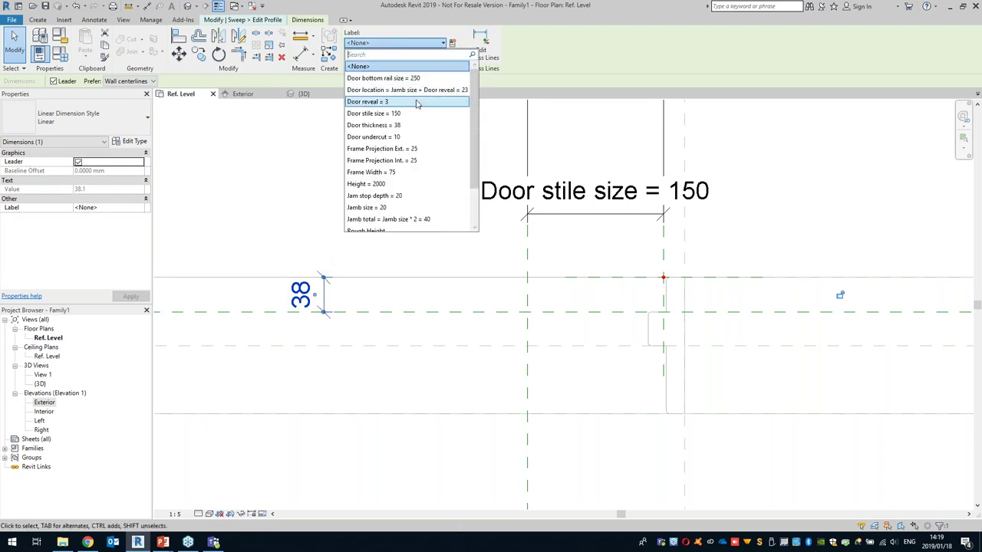
pyautogui.click(415, 125)
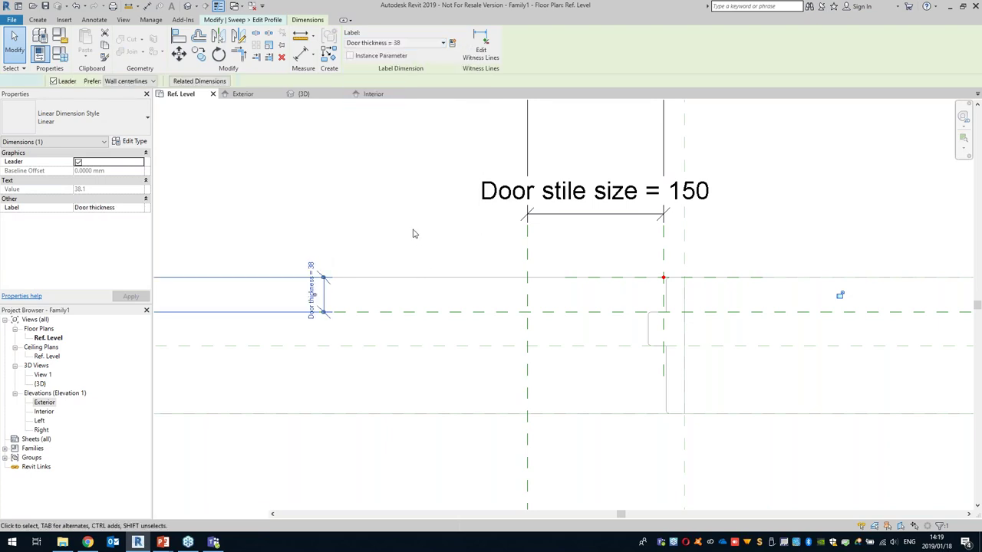
pyautogui.click(412, 230)
# - Create locked profile lines from the two horizontal and two vertical reference planes bounding the door stile
pyautogui.scroll(-2, 368, 253)
pyautogui.moveTo(366, 262); pyautogui.dragTo(285, 306, button='middle')
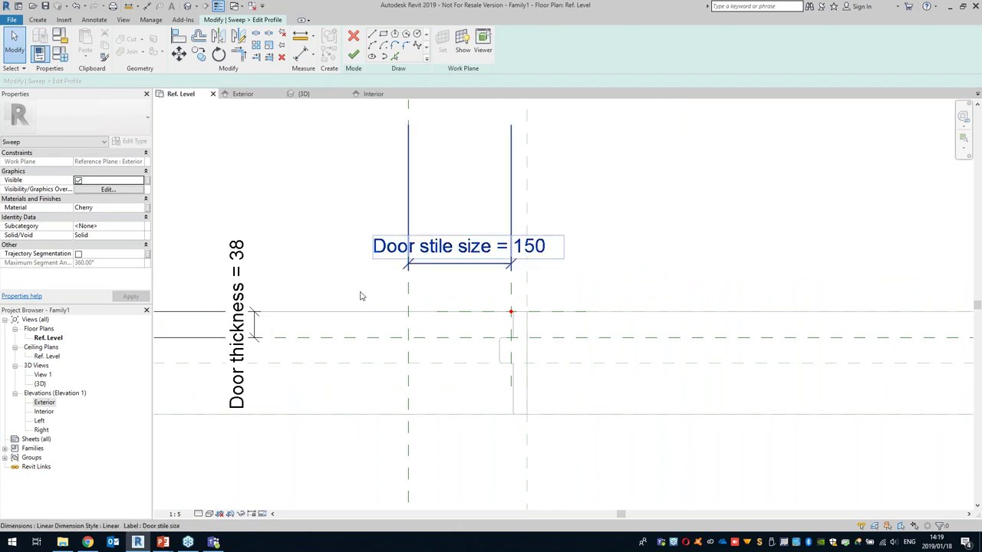
pyautogui.scroll(2, 484, 281)
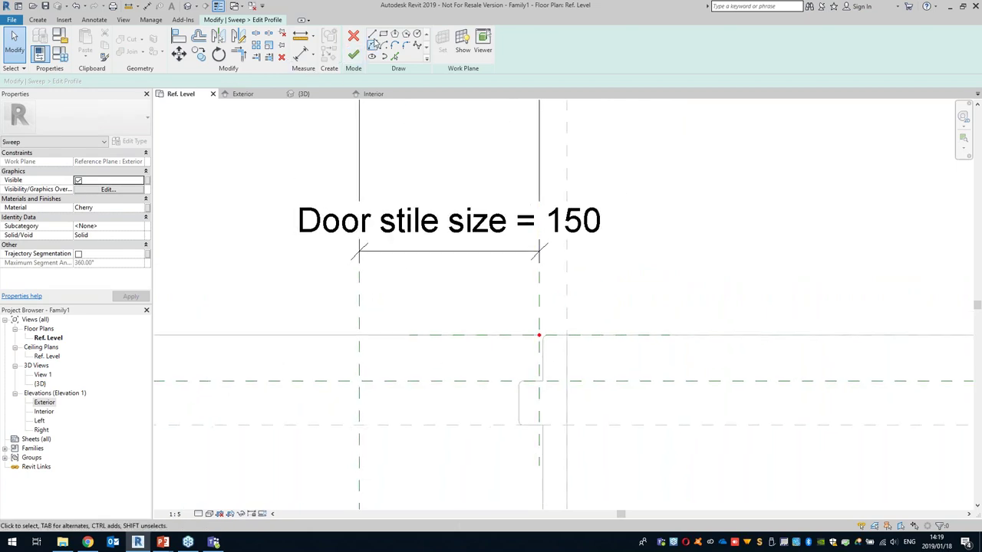
pyautogui.click(395, 58)
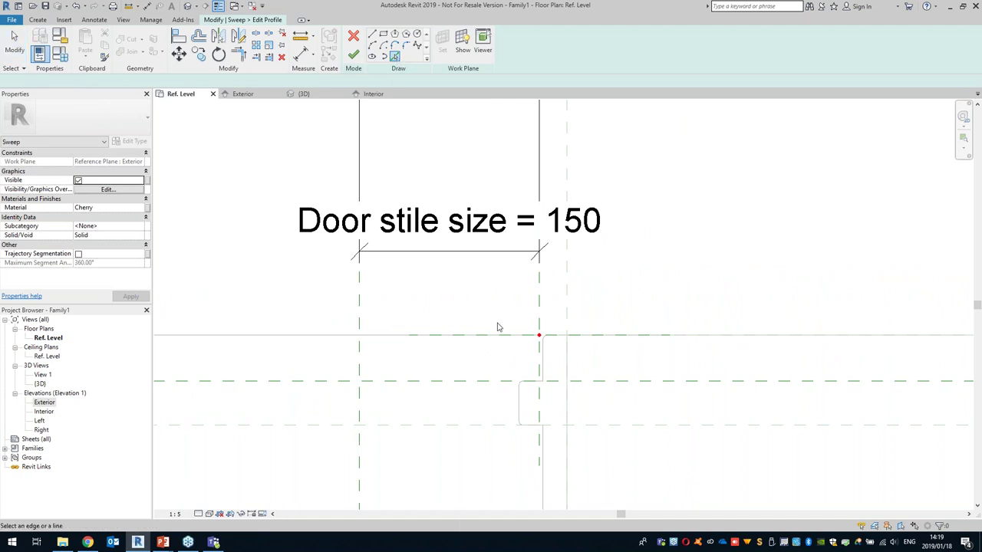
pyautogui.click(387, 338)
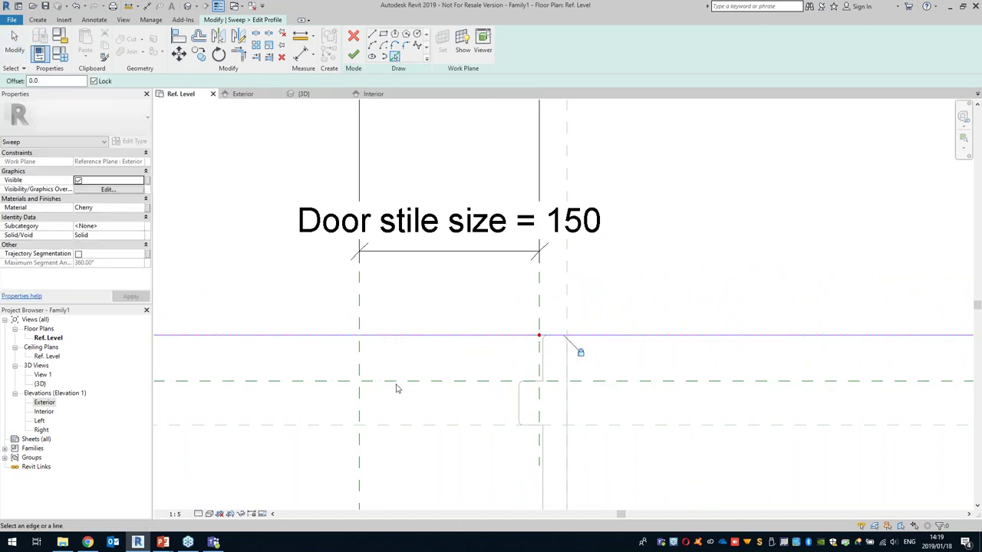
pyautogui.click(404, 382)
pyautogui.click(359, 363)
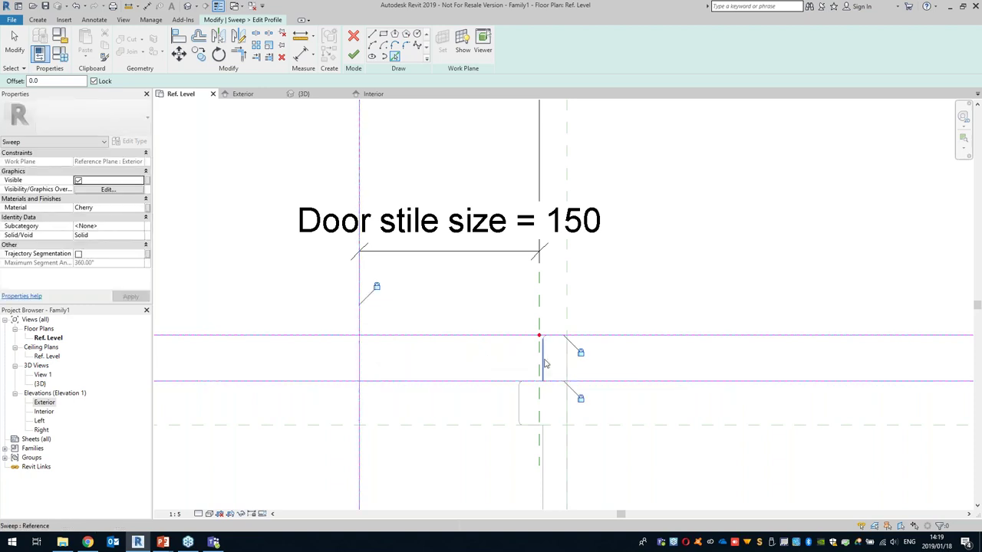
pyautogui.click(542, 364)
# - Trim the two horizontal profile lines and the vertical line at the sweep path into corners on the stile's outer edge
pyautogui.moveTo(428, 333); pyautogui.dragTo(462, 227, button='middle')
pyautogui.scroll(1, 438, 293)
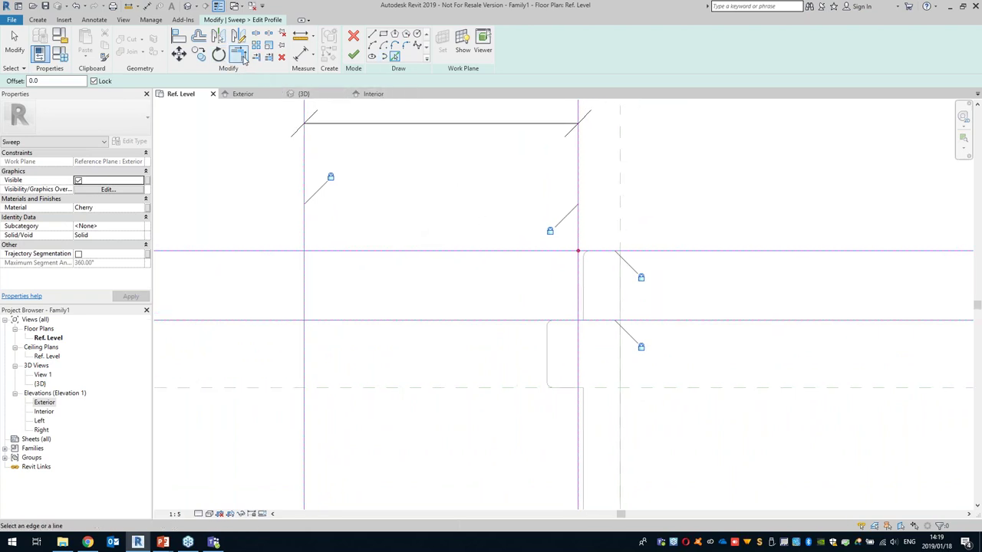
pyautogui.click(239, 53)
pyautogui.click(554, 253)
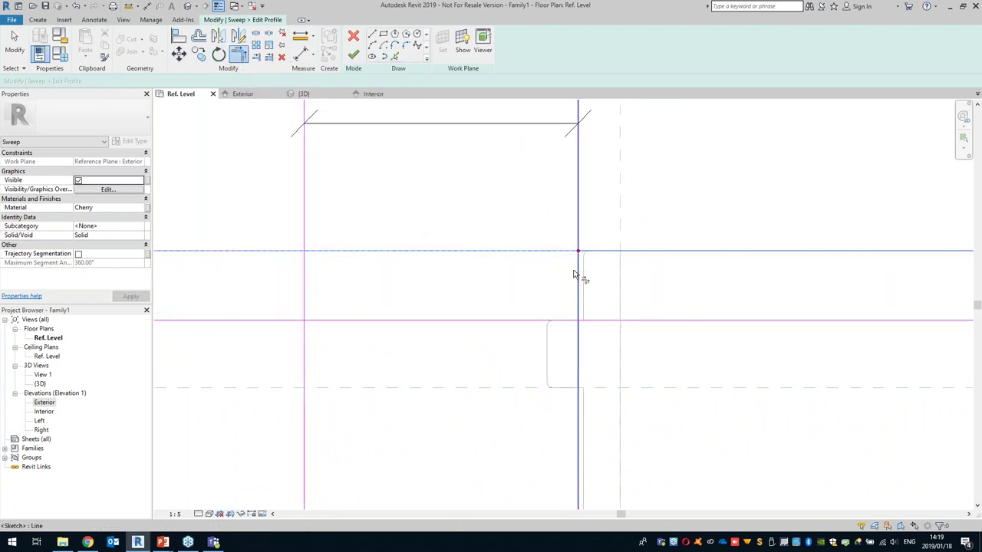
pyautogui.click(577, 274)
pyautogui.click(578, 311)
pyautogui.click(538, 321)
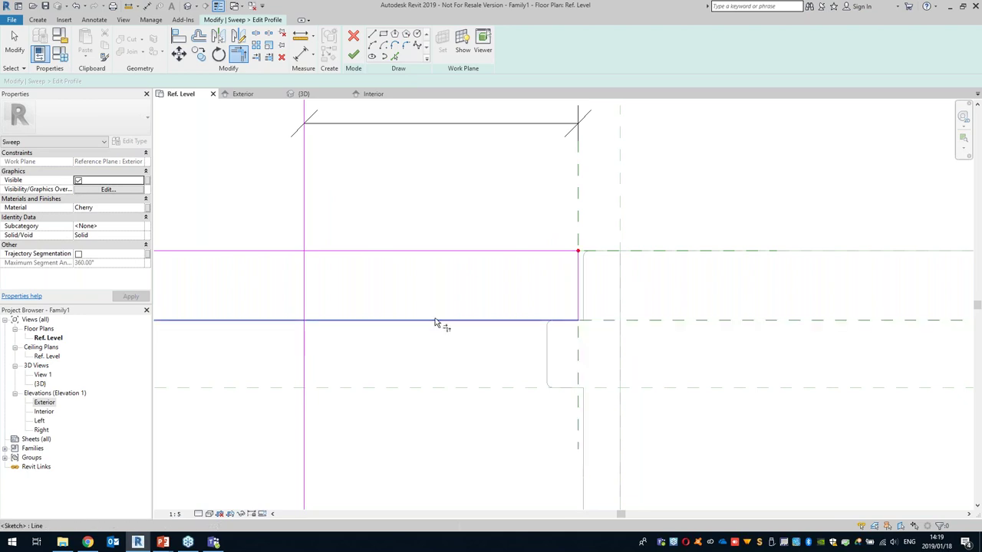
# - Round the door stile profile's two inner corners with a 3 mm fillet radius and finish the profile sketch
pyautogui.click(405, 46)
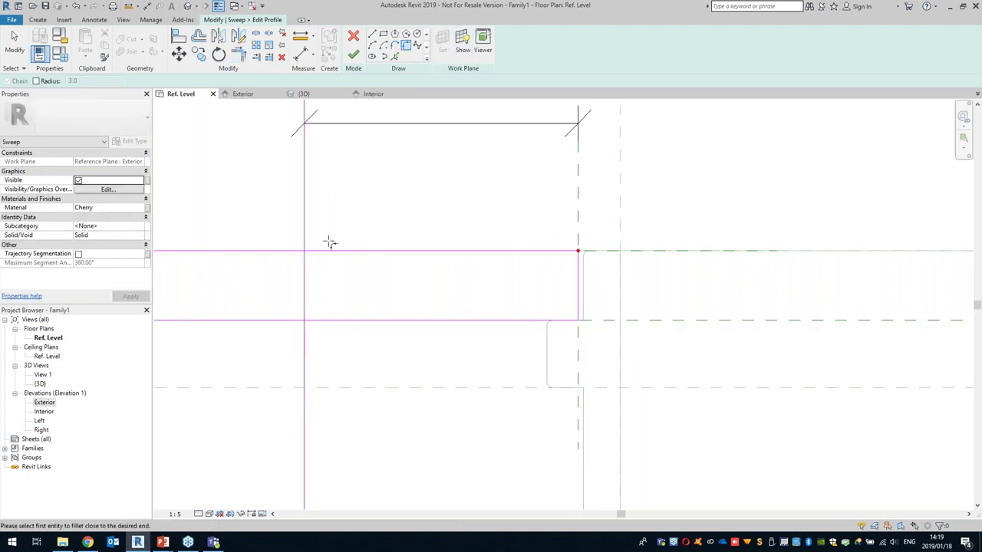
pyautogui.click(36, 81)
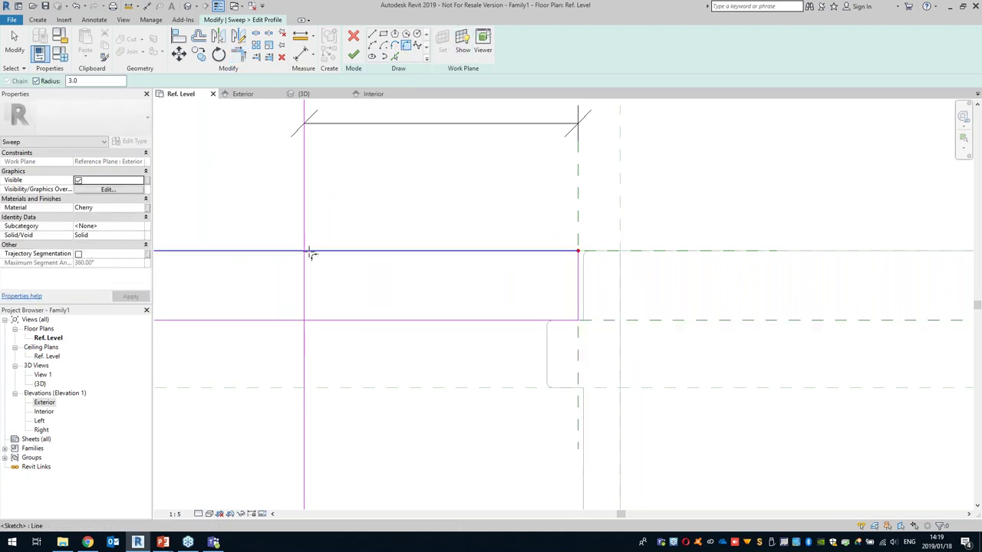
pyautogui.click(303, 258)
pyautogui.click(337, 326)
pyautogui.scroll(-2, 410, 277)
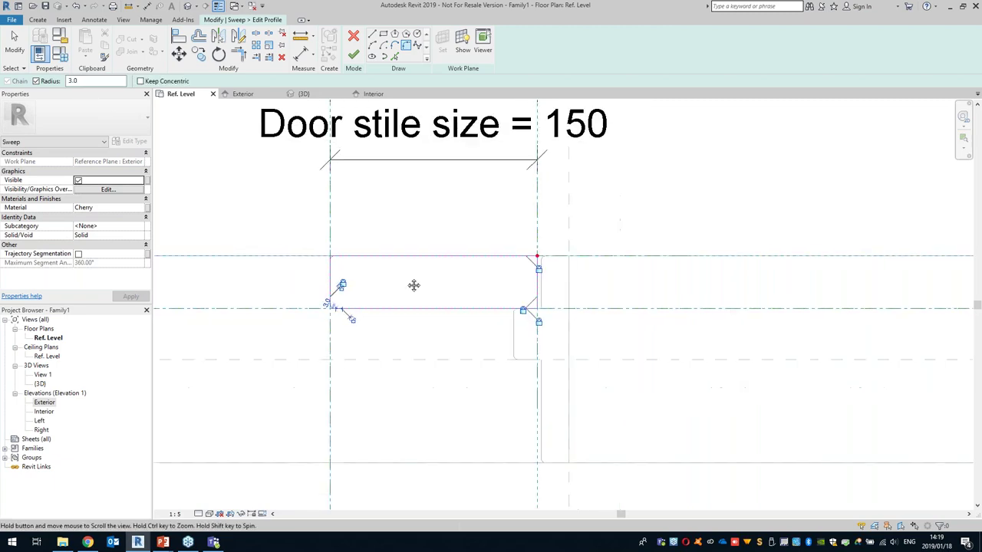
pyautogui.click(353, 57)
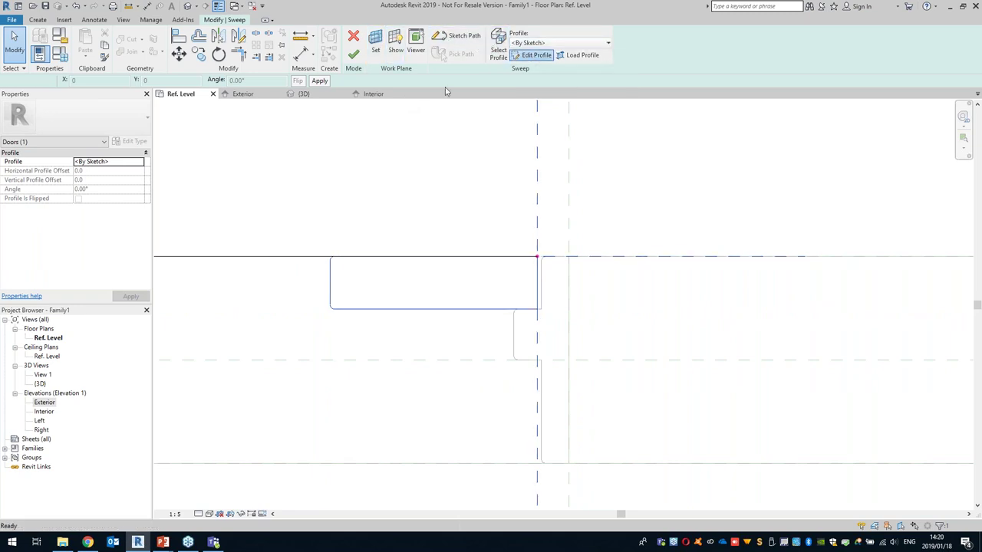
pyautogui.click(537, 55)
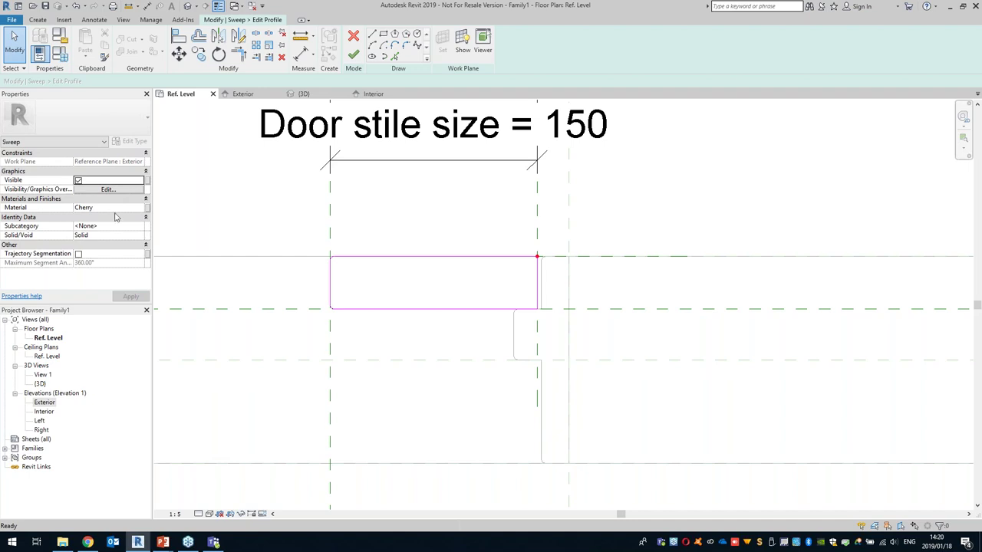
pyautogui.click(147, 208)
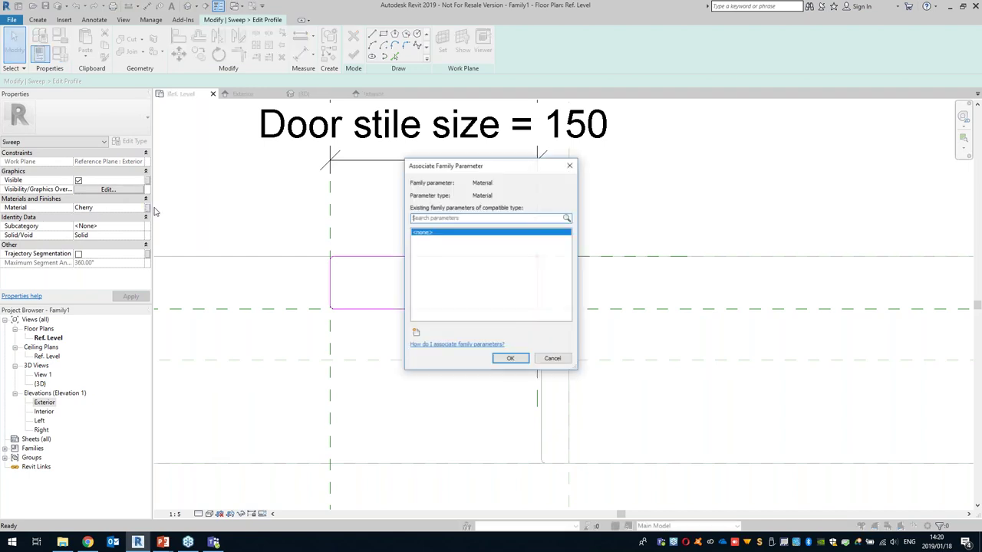
pyautogui.click(552, 358)
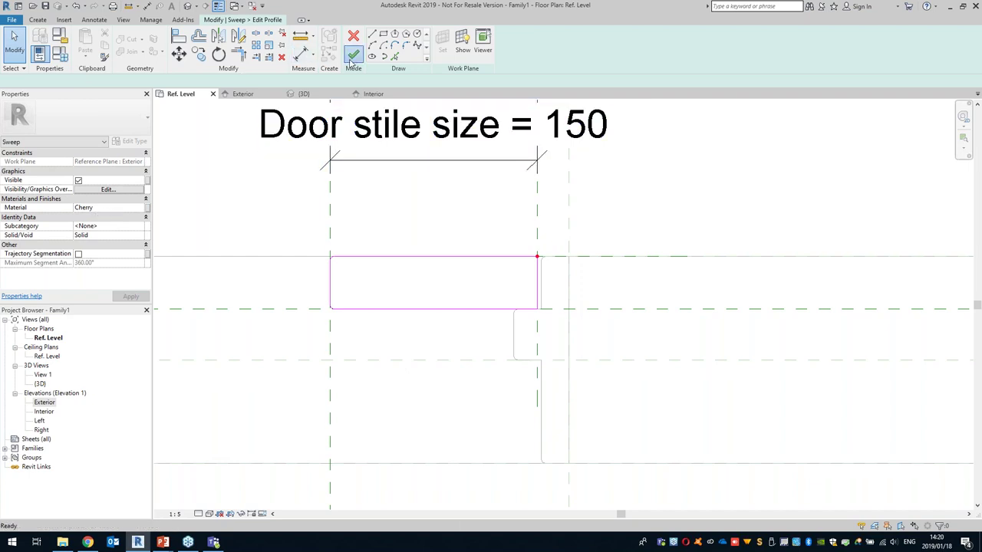
pyautogui.click(353, 54)
# - Finish the door stile sweep and inspect its lower ends beside the frame in the 3D view
pyautogui.scroll(-1, 399, 207)
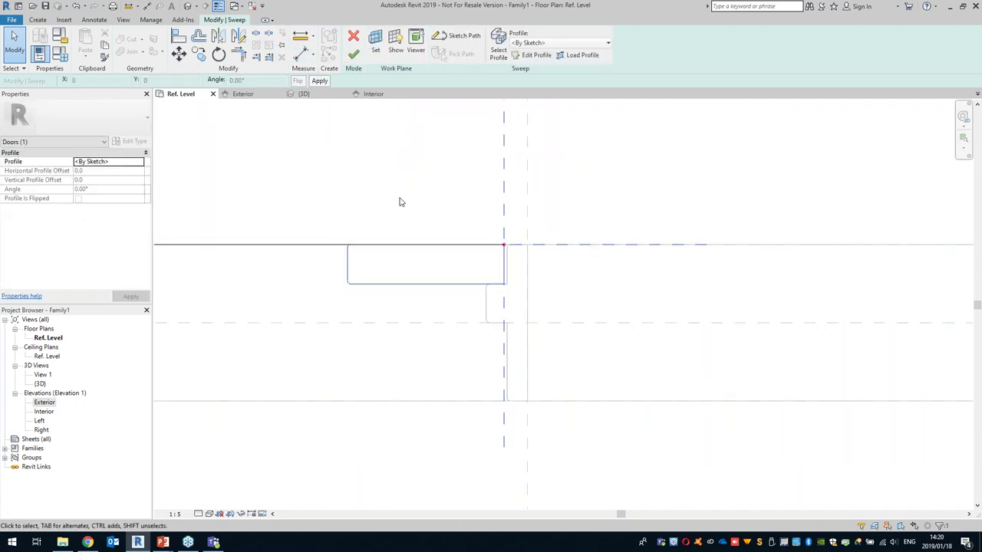
pyautogui.click(401, 204)
pyautogui.moveTo(391, 232); pyautogui.dragTo(477, 267, button='middle')
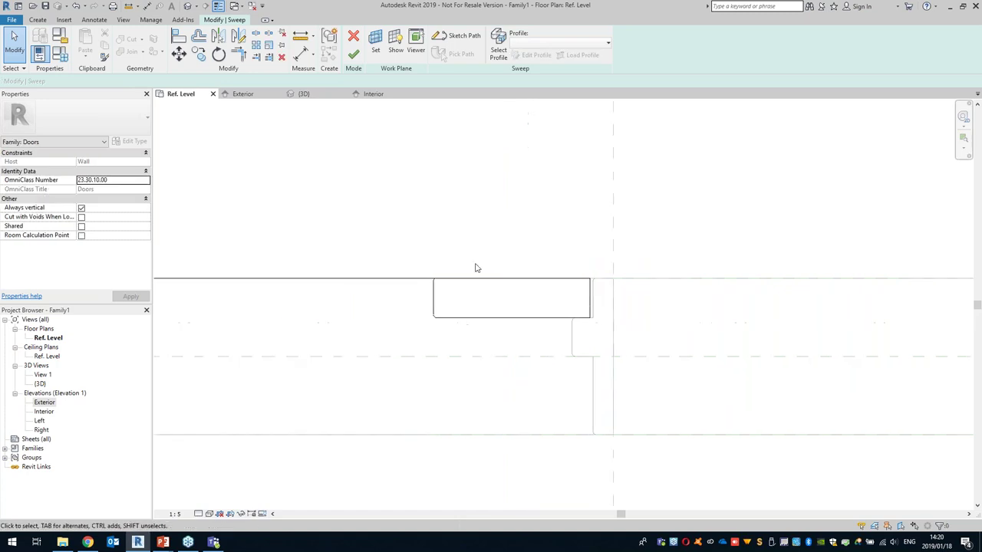
pyautogui.click(355, 57)
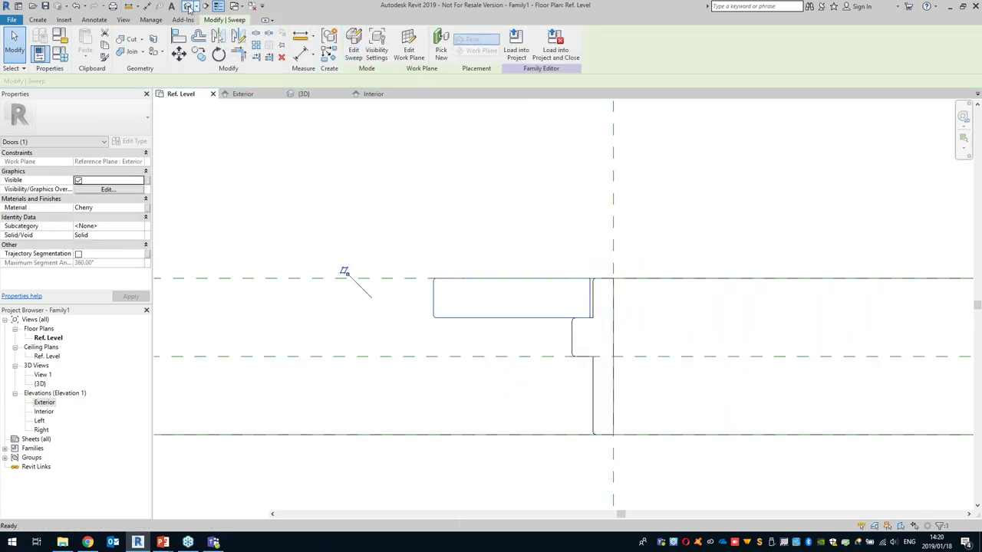
pyautogui.click(188, 6)
pyautogui.click(477, 249)
pyautogui.keyDown('shift'); pyautogui.moveTo(477, 249); pyautogui.dragTo(558, 254, button='middle'); pyautogui.keyUp('shift')
pyautogui.scroll(3, 522, 322)
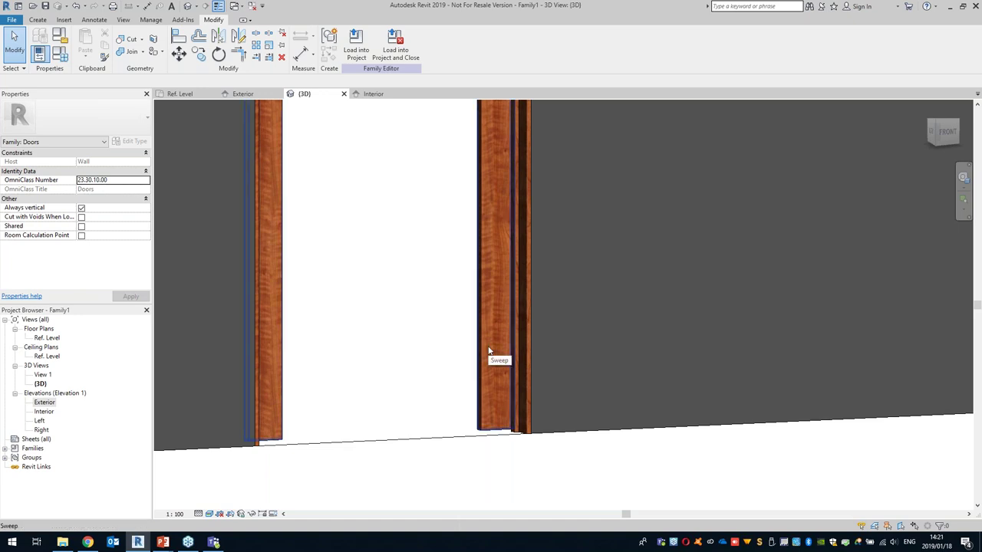
# - Start a new sweep with a sketched path in the Exterior elevation
pyautogui.doubleClick(44, 403)
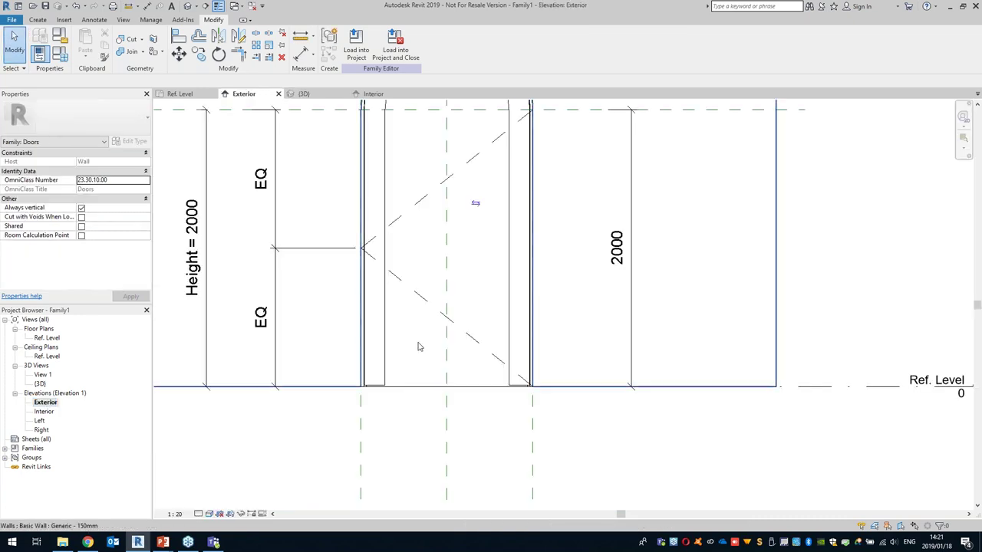
pyautogui.scroll(2, 401, 298)
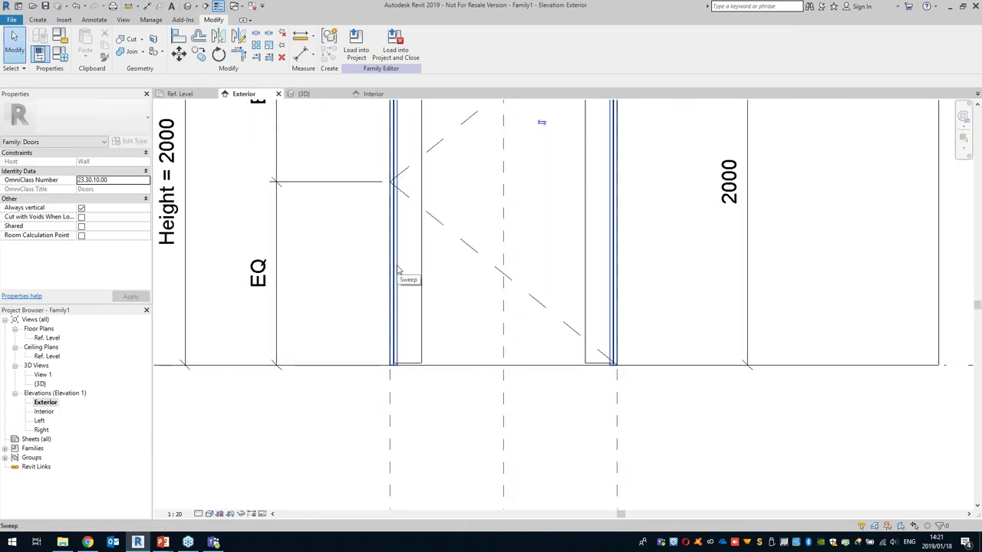
pyautogui.click(36, 19)
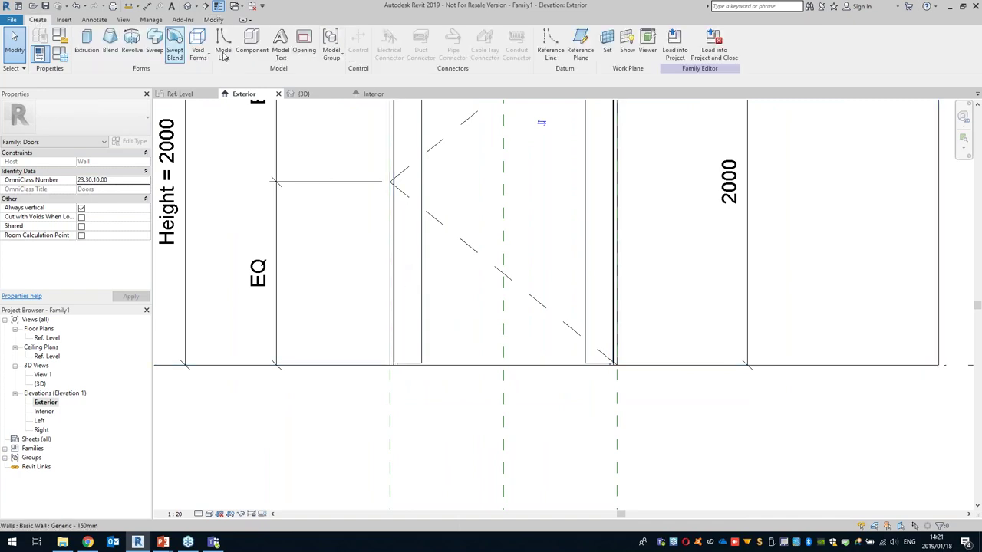
pyautogui.click(155, 46)
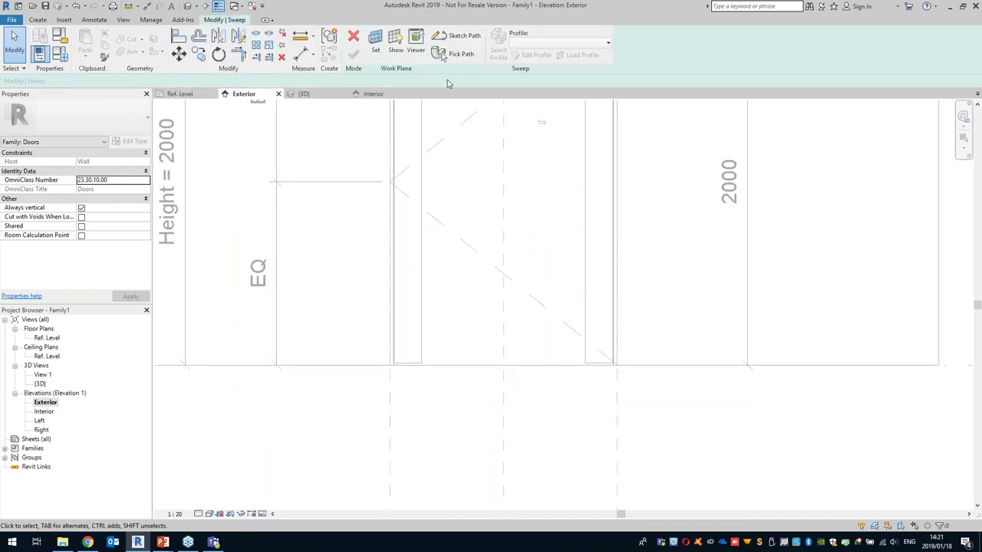
pyautogui.click(461, 40)
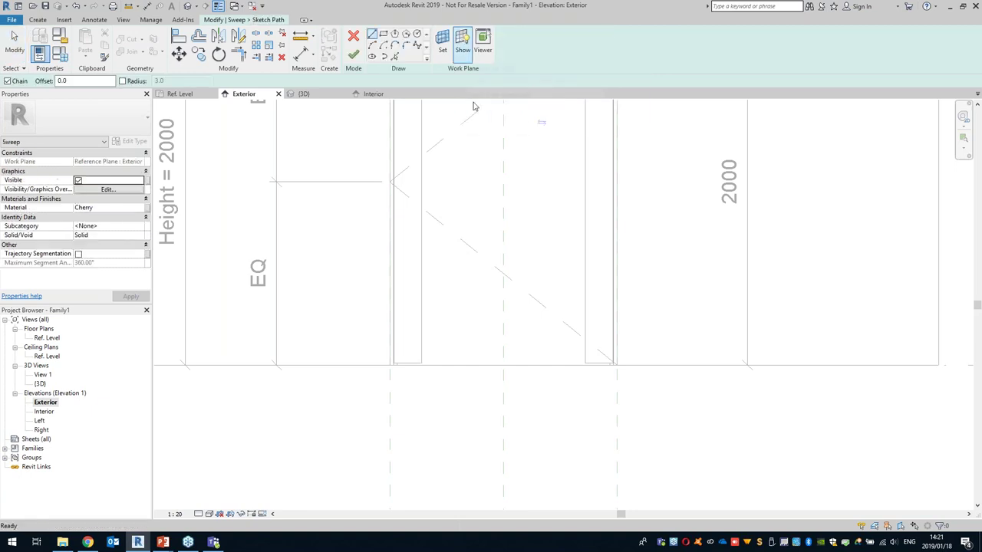
# - Place a horizontal reference plane offset 10 mm above the Ref. Level at the foot of the door
pyautogui.moveTo(427, 274); pyautogui.dragTo(354, 244, button='middle')
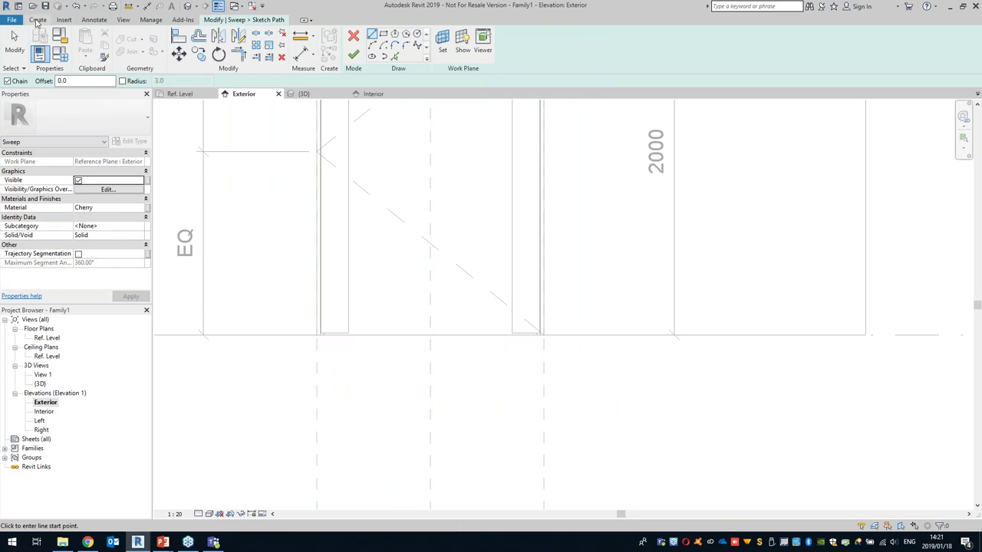
pyautogui.click(37, 20)
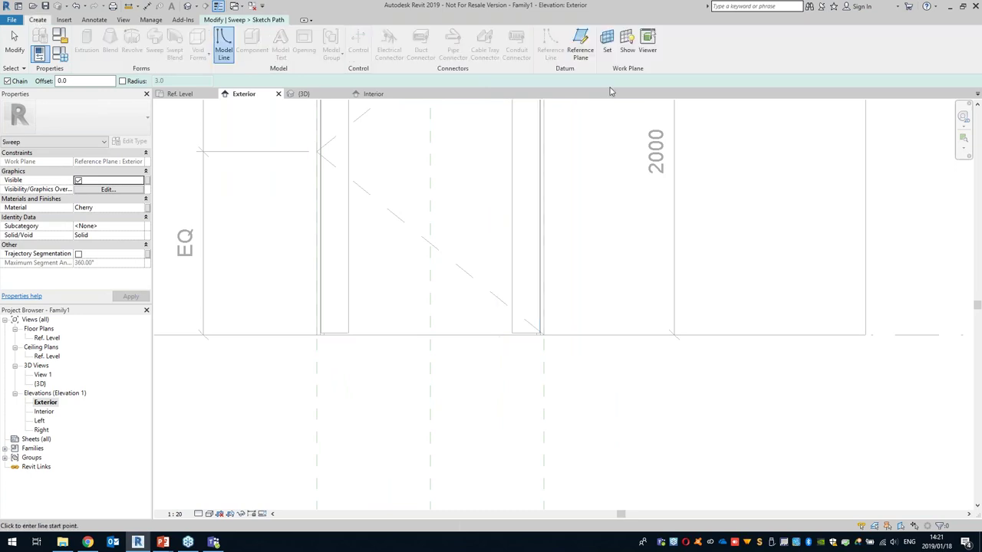
pyautogui.click(580, 45)
pyautogui.moveTo(421, 283)
pyautogui.mouseDown(button='middle')
pyautogui.moveTo(411, 265)
pyautogui.moveTo(562, 237)
pyautogui.mouseUp(button='middle')
pyautogui.scroll(4, 403, 264)
pyautogui.click(361, 34)
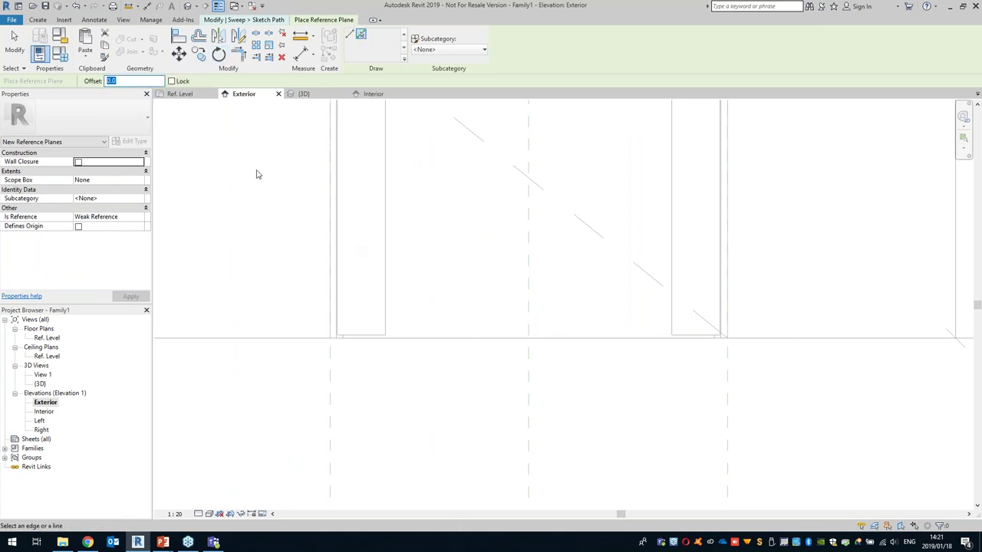
pyautogui.write('10')
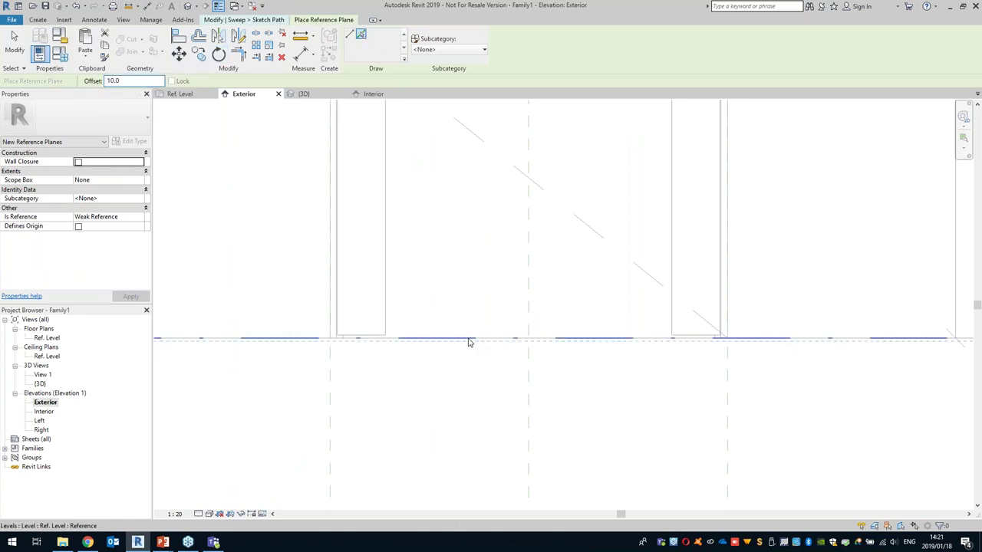
pyautogui.click(468, 340)
pyautogui.scroll(-2, 487, 366)
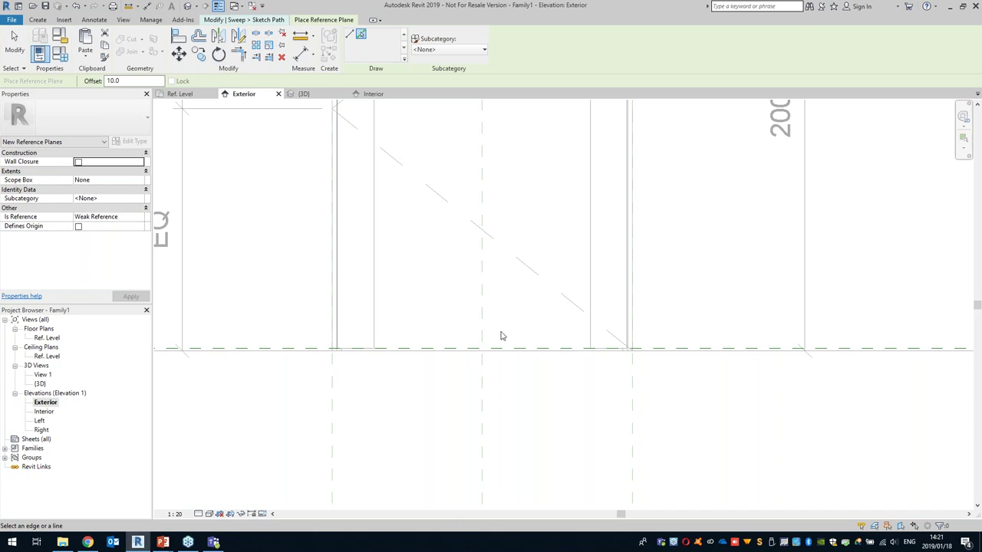
# - Place a vertical reference plane offset 23 mm into the opening from the Right reference plane, undoing any misplaced pick
pyautogui.moveTo(127, 80); pyautogui.dragTo(67, 86)
pyautogui.write('23')
pyautogui.press('Return')
pyautogui.click(333, 329)
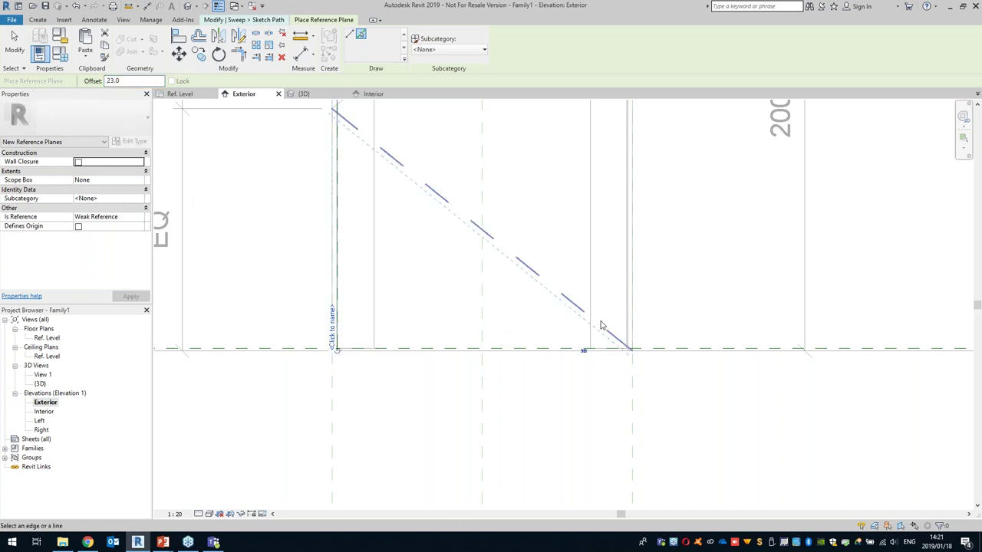
pyautogui.hotkey('ctrl', 'z')
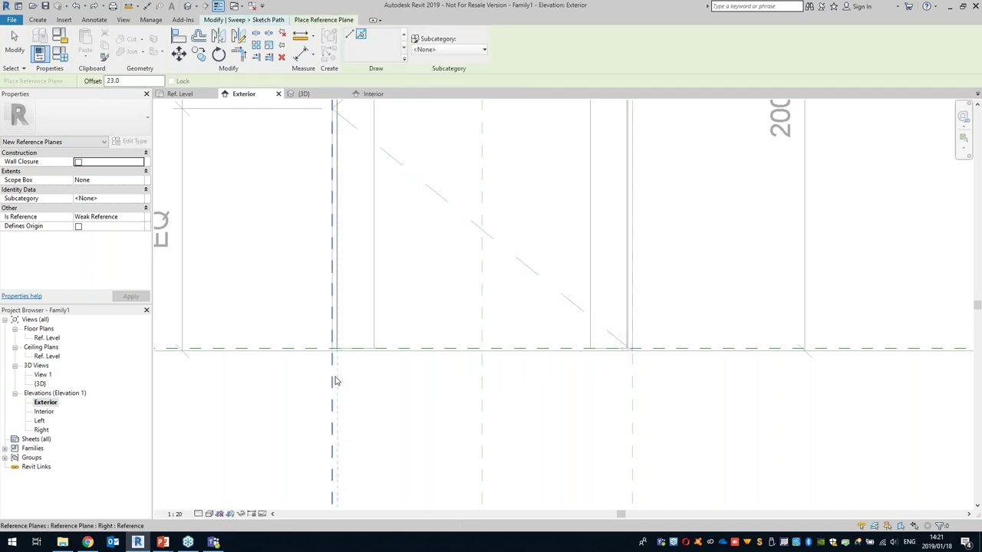
# - Place reference planes offset 23 mm inward from the door opening's left and right reference planes
pyautogui.click(634, 394)
pyautogui.scroll(1, 491, 340)
pyautogui.moveTo(514, 336); pyautogui.dragTo(610, 296, button='middle')
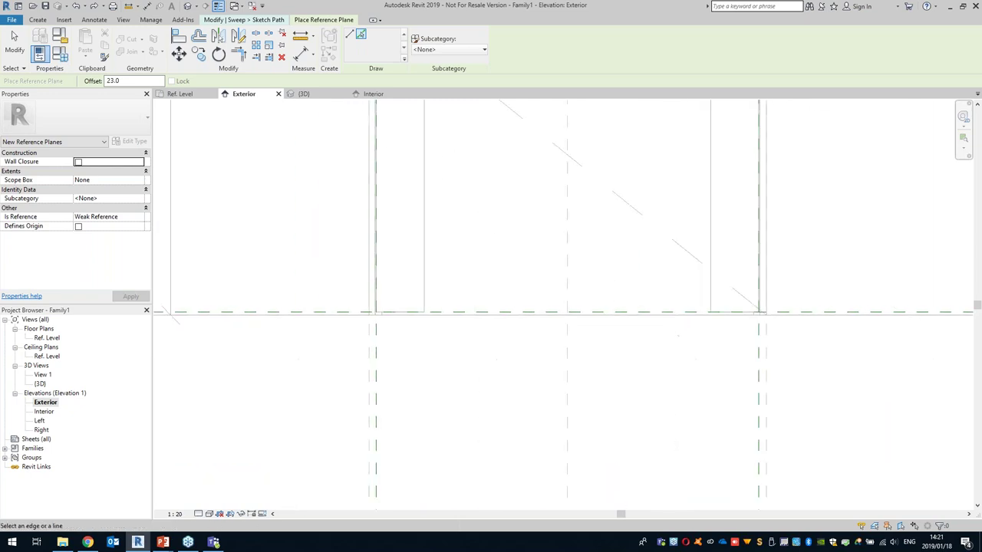
pyautogui.moveTo(297, 133); pyautogui.dragTo(284, 121, button='middle')
# - Add an aligned dimension between the opening's left reference plane and its adjacent offset plane, below the door
pyautogui.click(300, 54)
pyautogui.moveTo(399, 287); pyautogui.dragTo(349, 191, button='middle')
pyautogui.scroll(2, 307, 267)
pyautogui.moveTo(309, 267); pyautogui.dragTo(324, 285, button='middle')
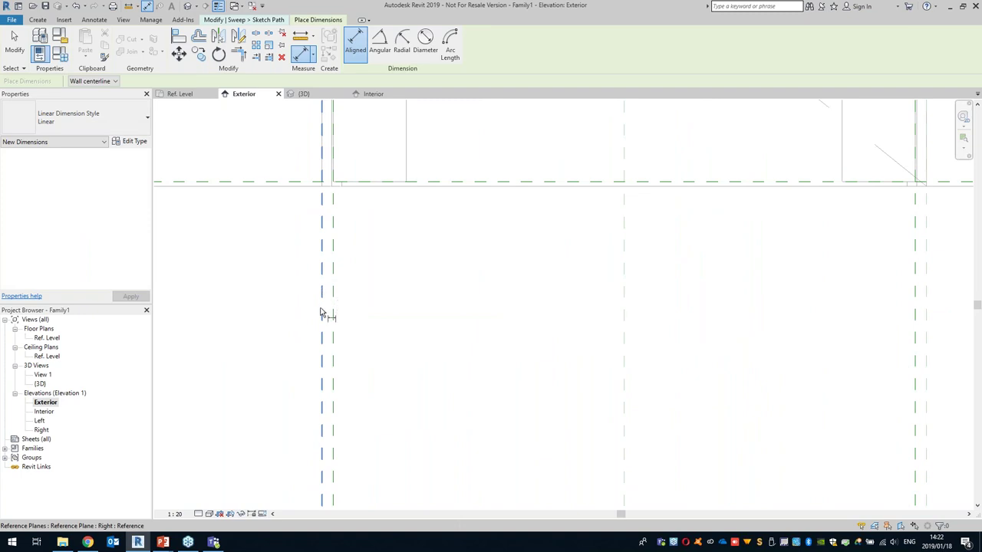
pyautogui.click(321, 321)
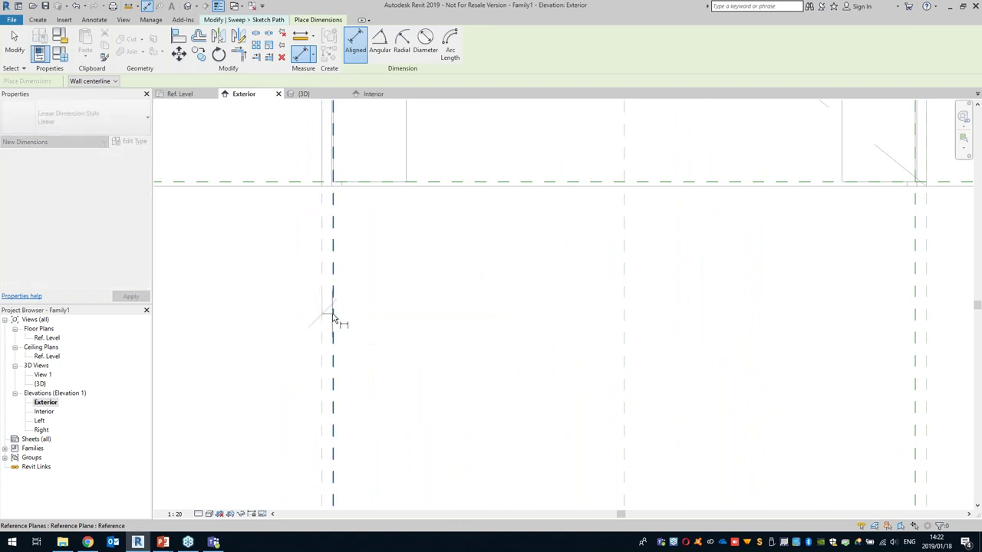
pyautogui.click(479, 417)
# - Add an aligned dimension between the opening's right reference plane and its adjacent offset plane, below the door
pyautogui.moveTo(374, 412); pyautogui.dragTo(221, 378, button='middle')
pyautogui.scroll(-3, 217, 375)
pyautogui.scroll(1, 548, 367)
pyautogui.click(576, 347)
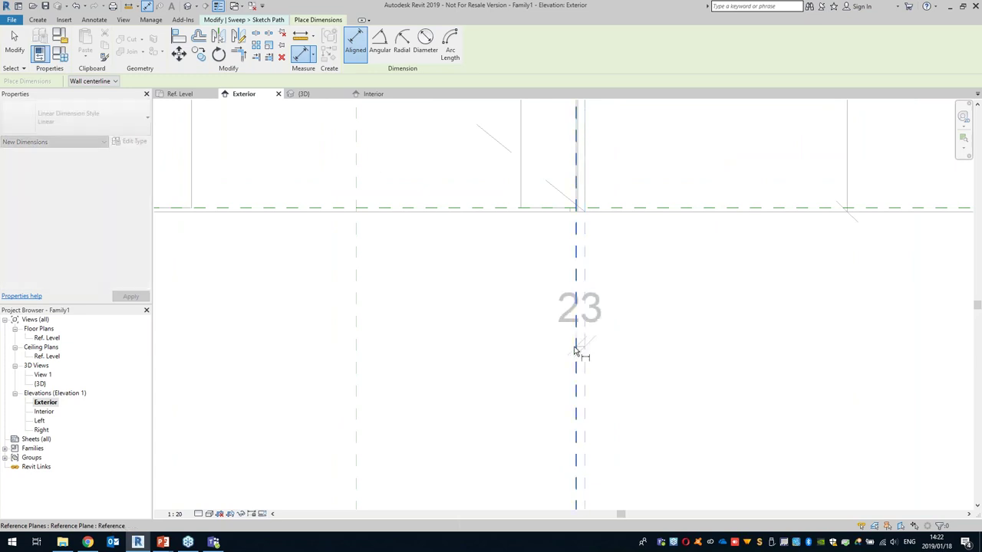
# - Dimension the gap between the reference level and the horizontal reference plane at the door's bottom edge
pyautogui.scroll(-1, 298, 338)
pyautogui.moveTo(298, 338); pyautogui.dragTo(454, 377, button='middle')
pyautogui.click(747, 267)
pyautogui.click(747, 267)
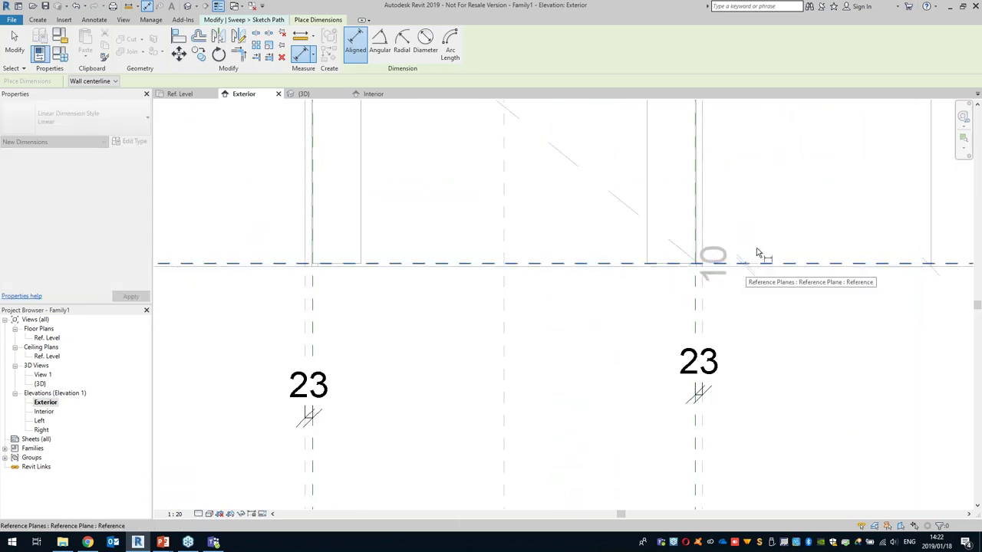
pyautogui.click(805, 227)
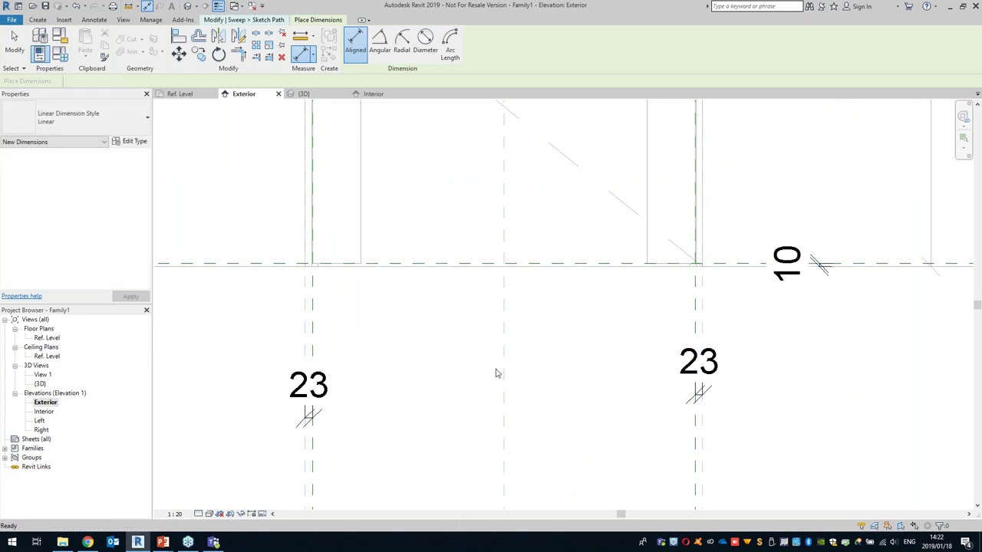
pyautogui.press('Escape')
# - Label both horizontal dimensions at the left and right of the opening with the Door location parameter
pyautogui.click(307, 422)
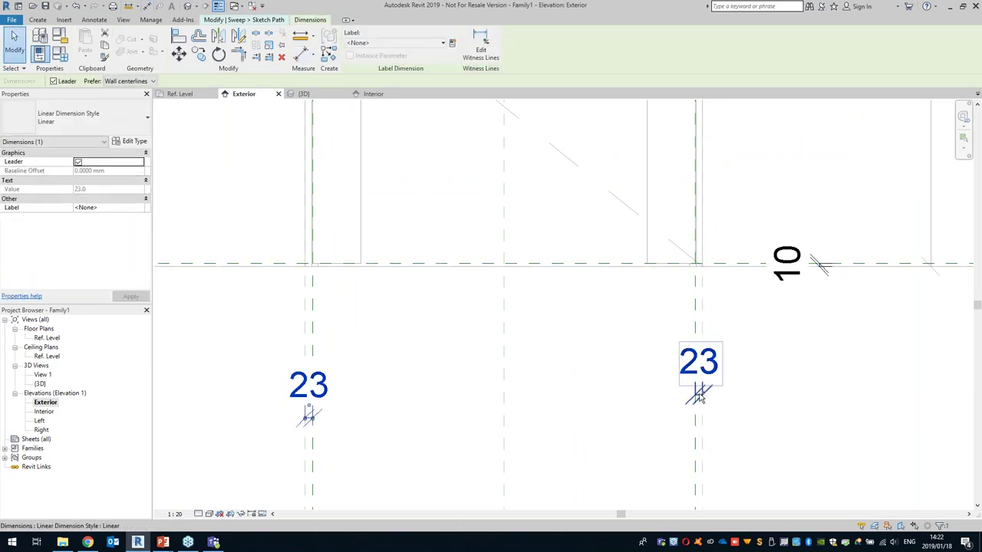
pyautogui.click(381, 44)
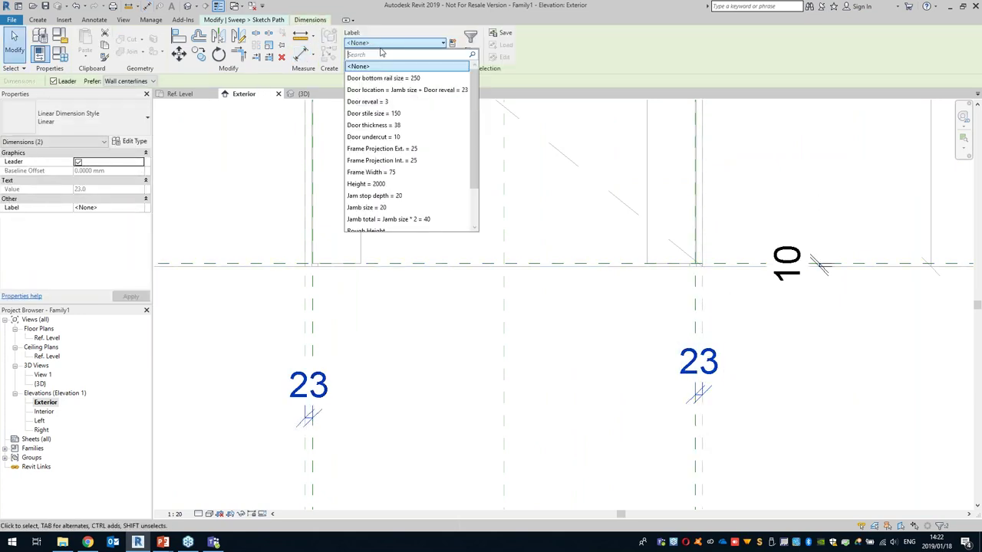
pyautogui.click(406, 90)
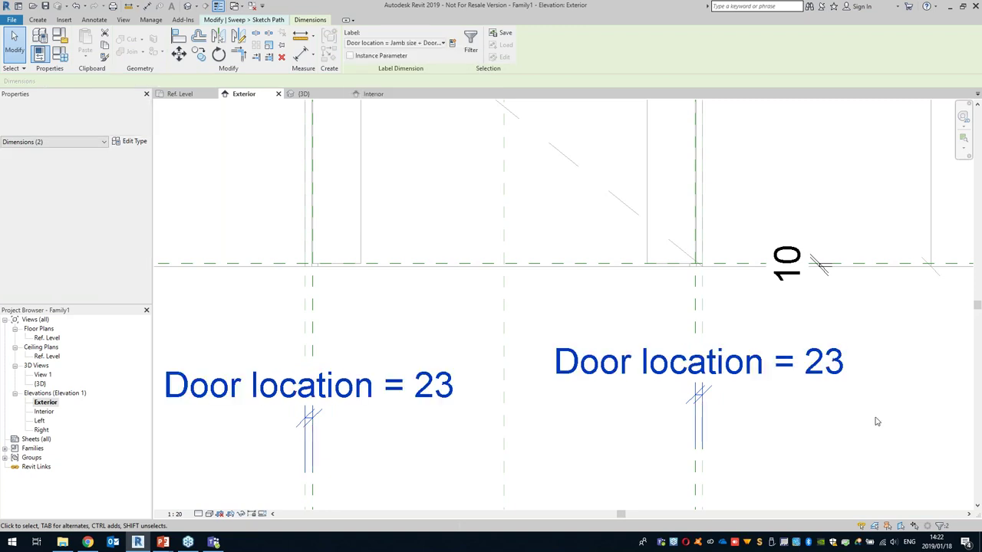
pyautogui.click(860, 419)
# - Label the vertical dimension at the door's bottom edge with the Door undercut parameter
pyautogui.click(791, 271)
pyautogui.click(408, 43)
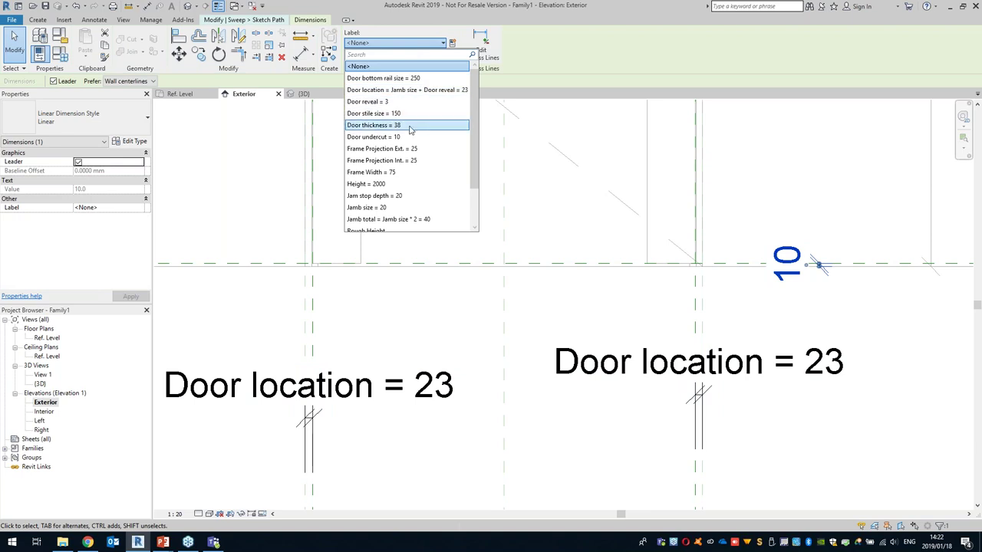
pyautogui.click(399, 136)
pyautogui.click(813, 196)
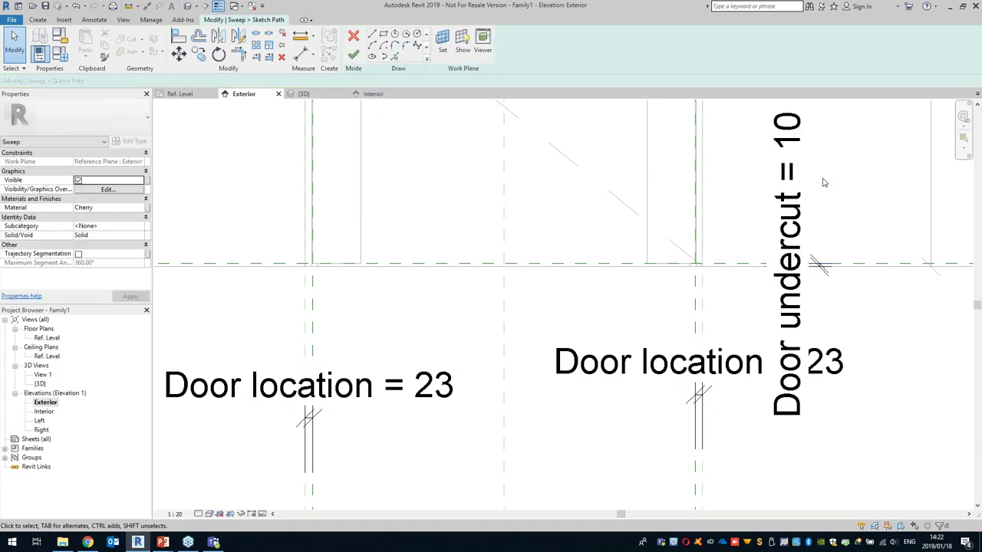
# - Create a locked sweep path line by picking the horizontal reference plane at the door's bottom edge
pyautogui.scroll(-2, 814, 196)
pyautogui.moveTo(629, 245)
pyautogui.mouseDown(button='middle')
pyautogui.moveTo(486, 333)
pyautogui.moveTo(366, 322)
pyautogui.mouseUp(button='middle')
pyautogui.scroll(4, 414, 323)
pyautogui.scroll(1, 365, 323)
pyautogui.moveTo(366, 271); pyautogui.dragTo(288, 227, button='middle')
pyautogui.click(395, 56)
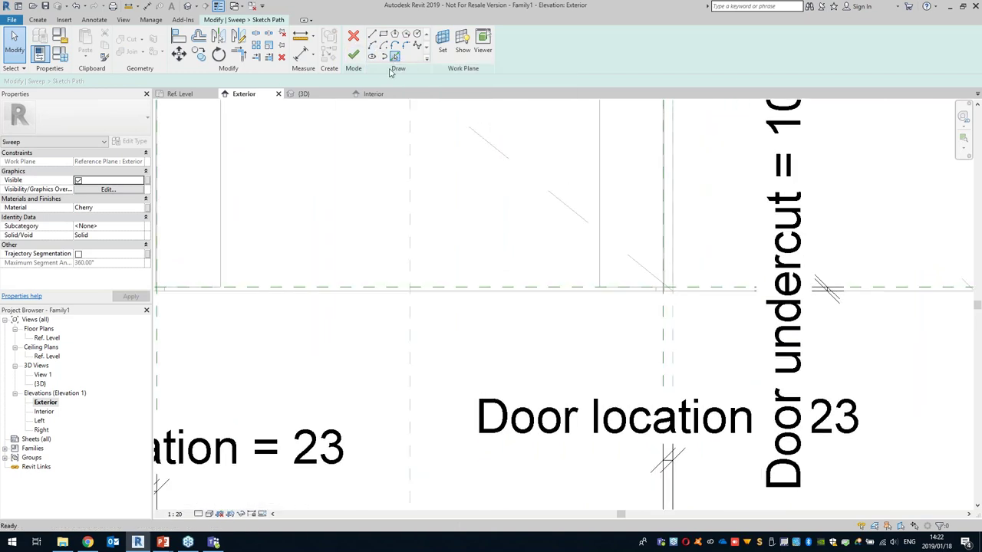
pyautogui.click(377, 289)
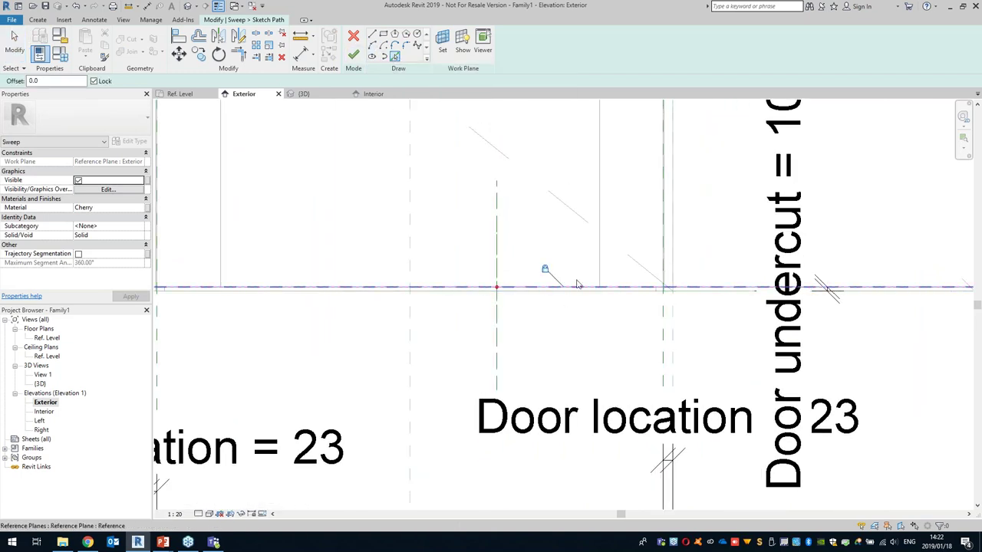
pyautogui.click(94, 81)
# - Trim the right end of the sweep path line to the right offset reference plane
pyautogui.scroll(-2, 606, 291)
pyautogui.moveTo(603, 295); pyautogui.dragTo(548, 337, button='middle')
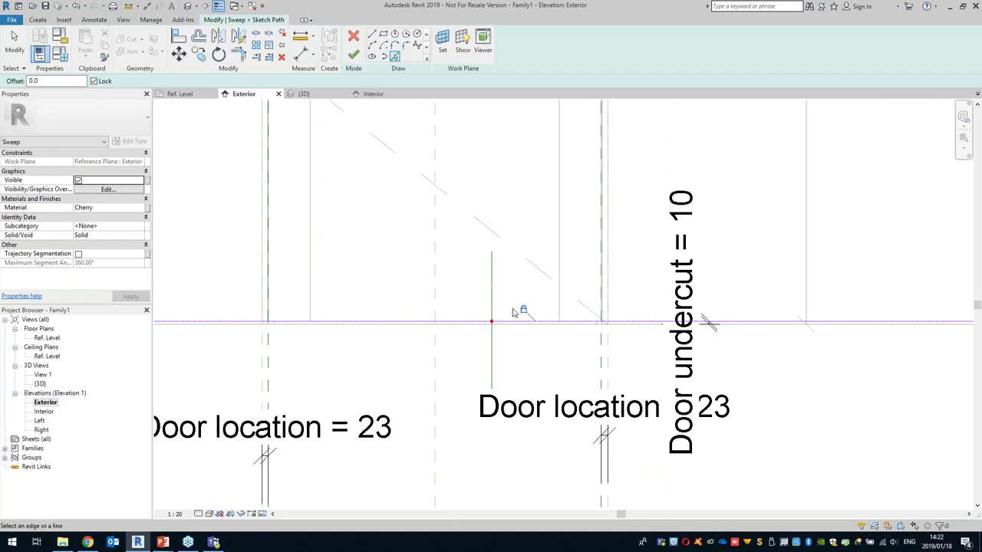
pyautogui.scroll(2, 511, 293)
pyautogui.scroll(1, 564, 290)
pyautogui.moveTo(563, 289); pyautogui.dragTo(511, 259, button='middle')
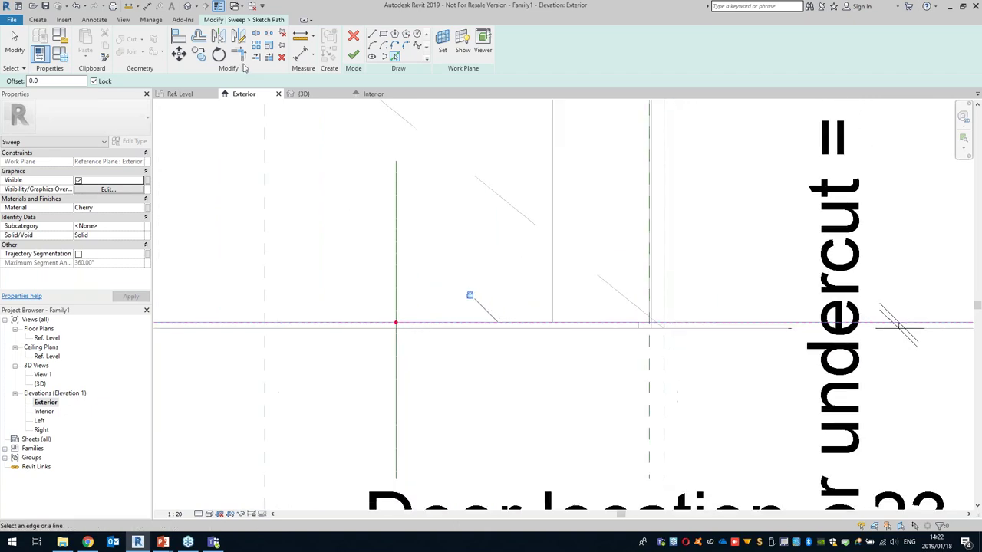
pyautogui.click(258, 58)
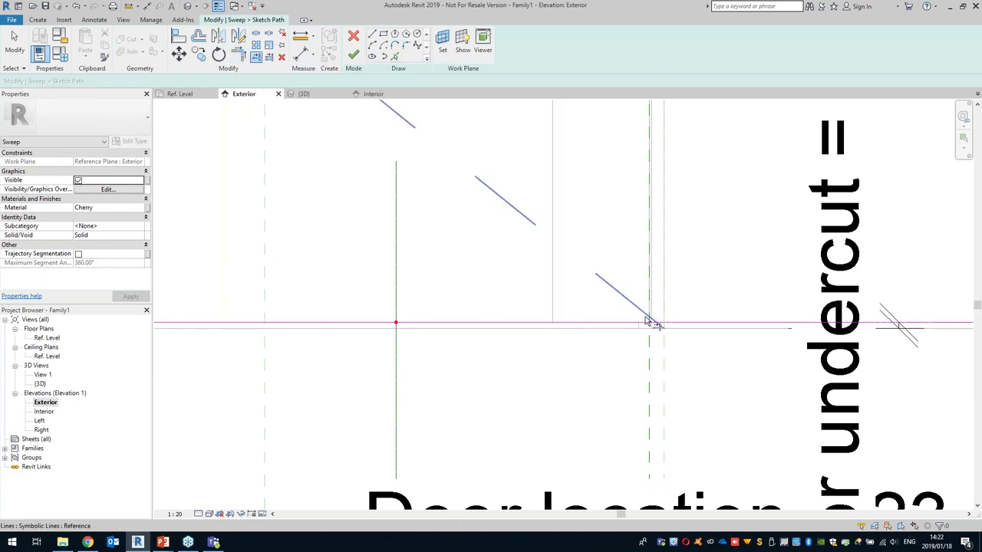
pyautogui.click(649, 340)
pyautogui.click(627, 324)
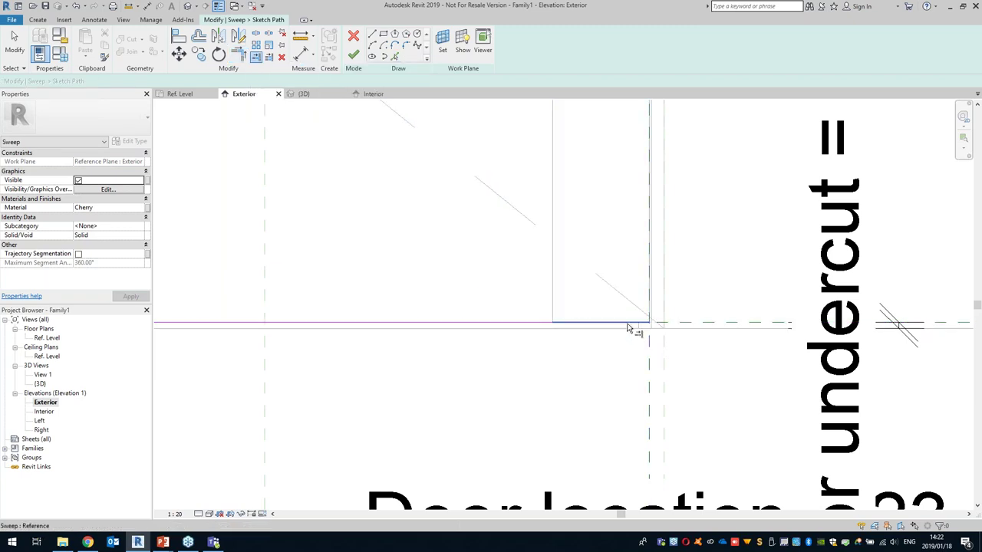
# - Trim the left end of the sweep path line to the left offset reference plane and finish the path sketch
pyautogui.scroll(-2, 586, 334)
pyautogui.moveTo(666, 349); pyautogui.dragTo(671, 343, button='middle')
pyautogui.scroll(1, 254, 349)
pyautogui.moveTo(254, 349); pyautogui.dragTo(707, 346, button='middle')
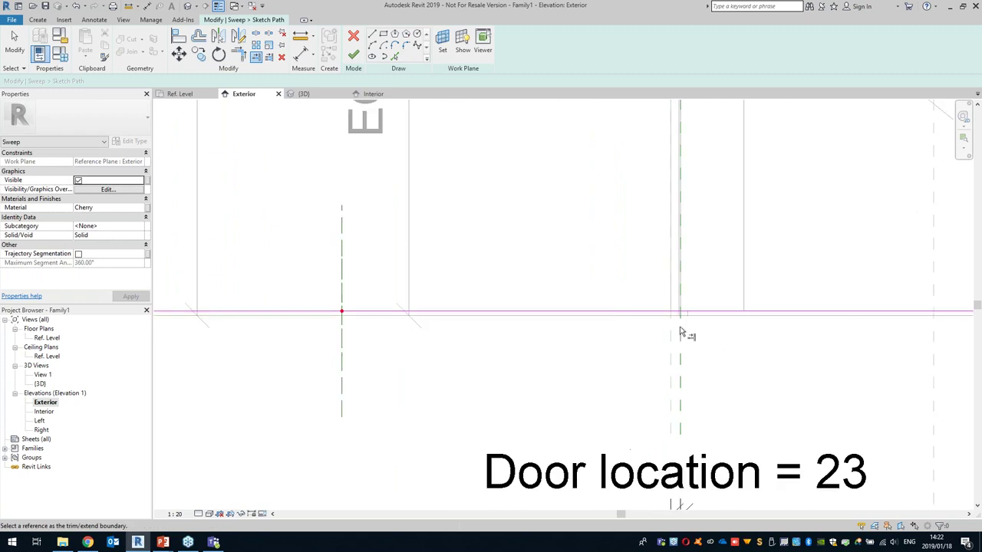
pyautogui.scroll(-3, 330, 326)
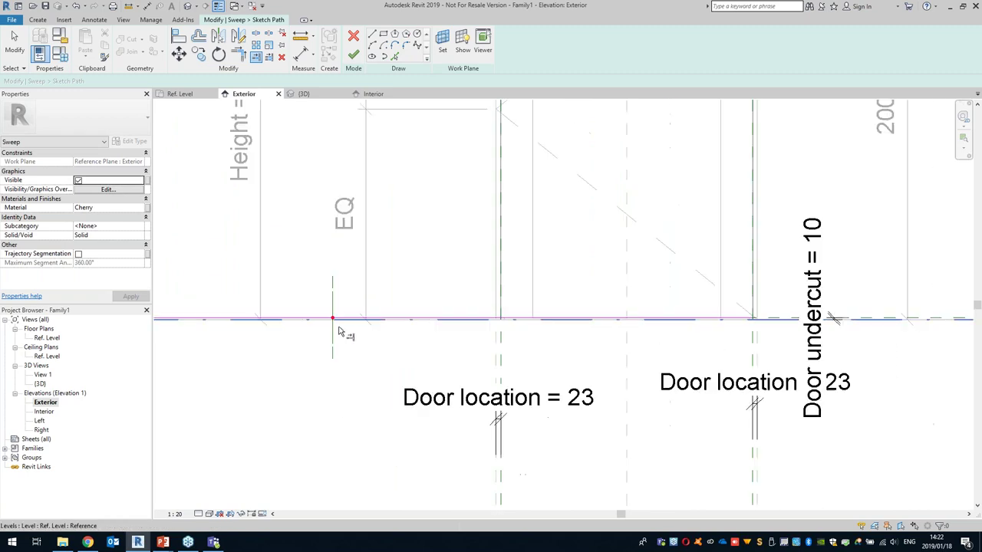
pyautogui.scroll(4, 491, 342)
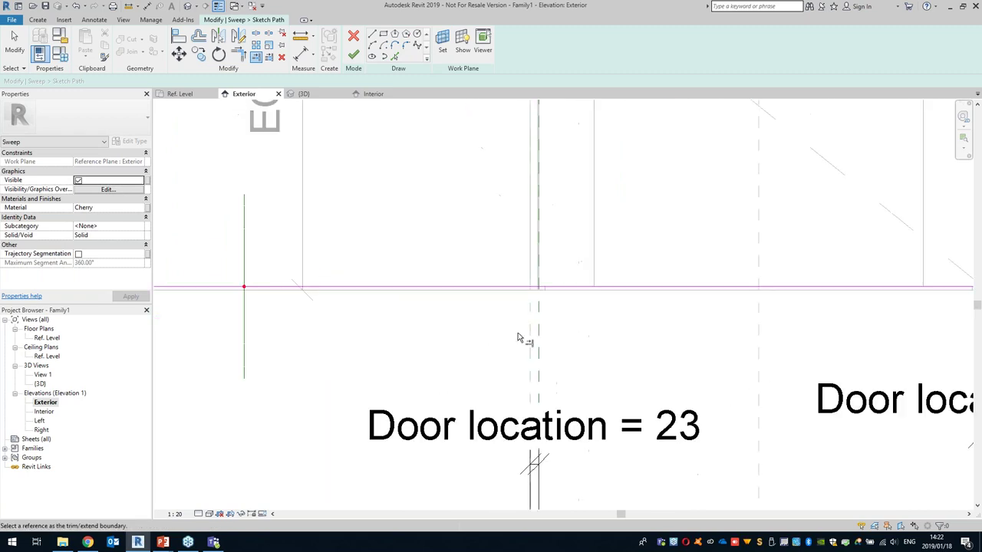
pyautogui.click(556, 293)
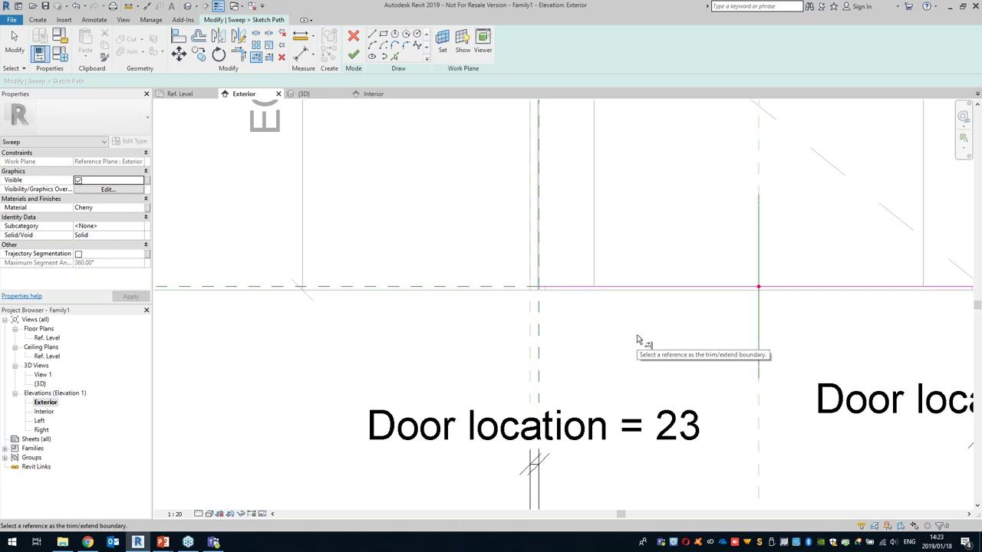
pyautogui.scroll(-3, 637, 340)
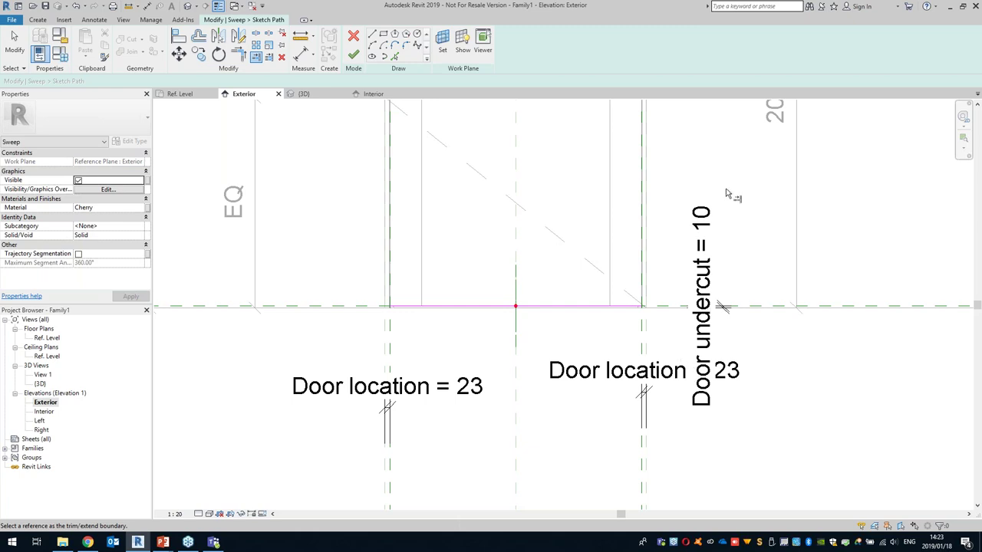
pyautogui.click(353, 55)
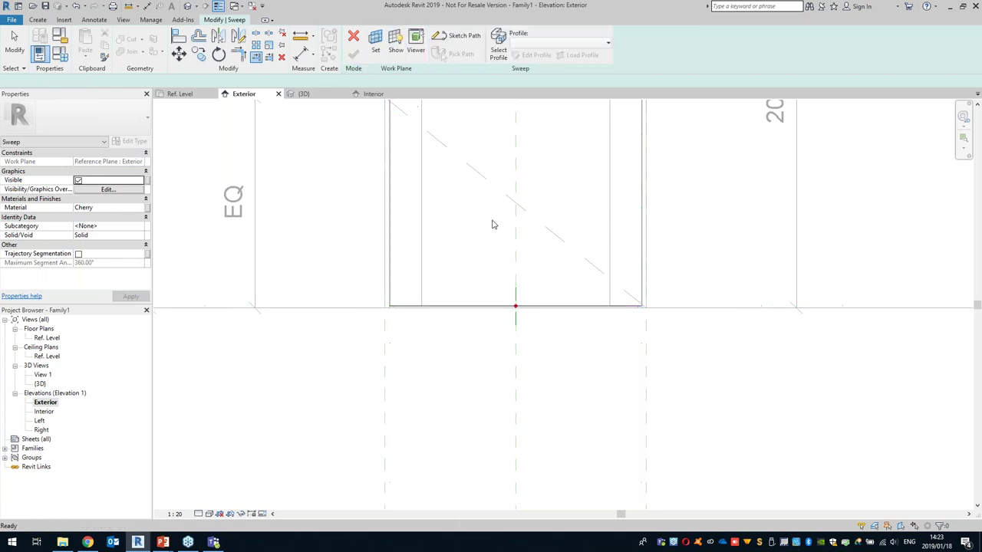
# - Open the Left elevation and start sketching the sweep's profile at the path's profile plane
pyautogui.moveTo(522, 237)
pyautogui.mouseDown(button='middle')
pyautogui.moveTo(485, 267)
pyautogui.moveTo(437, 267)
pyautogui.mouseUp(button='middle')
pyautogui.click(371, 351)
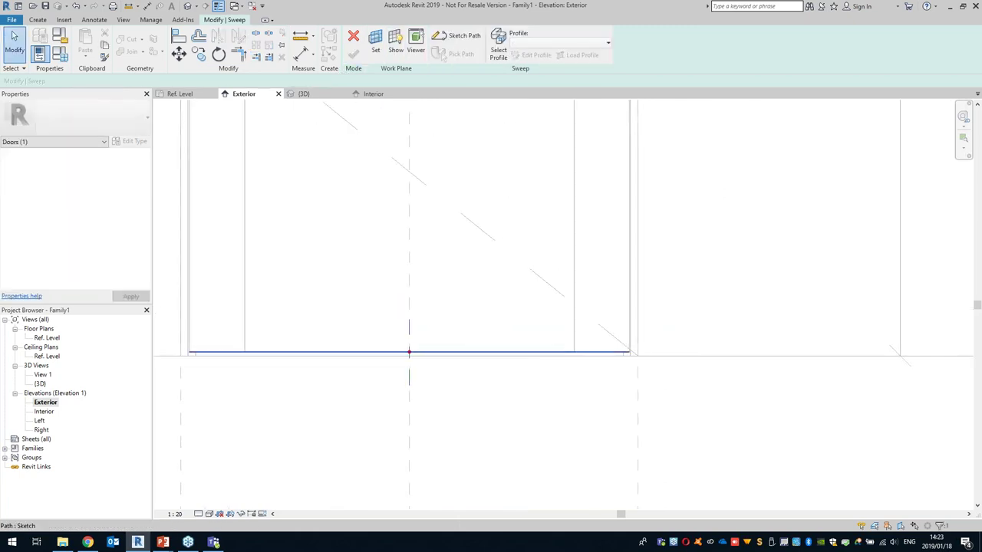
pyautogui.doubleClick(39, 421)
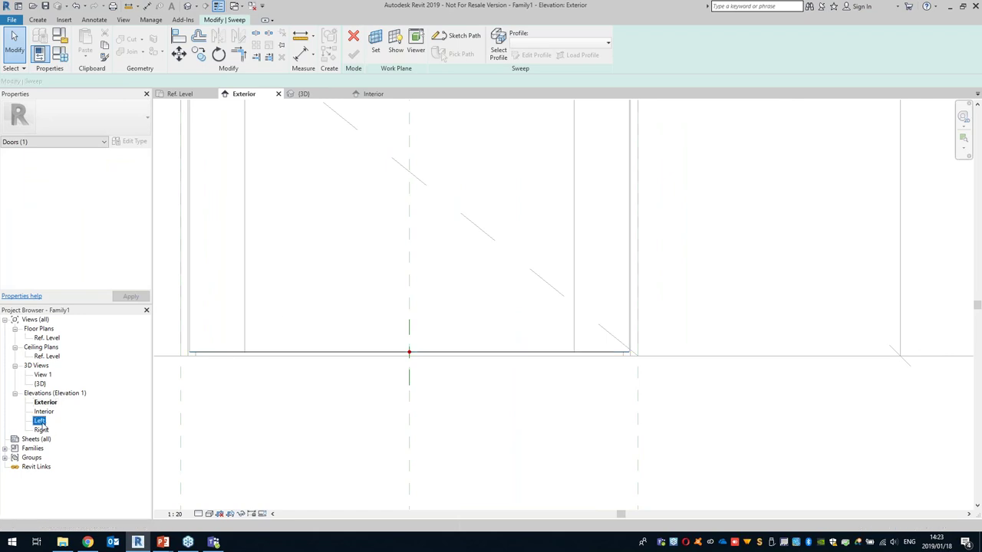
pyautogui.moveTo(608, 507); pyautogui.dragTo(493, 340, button='middle')
pyautogui.scroll(3, 453, 298)
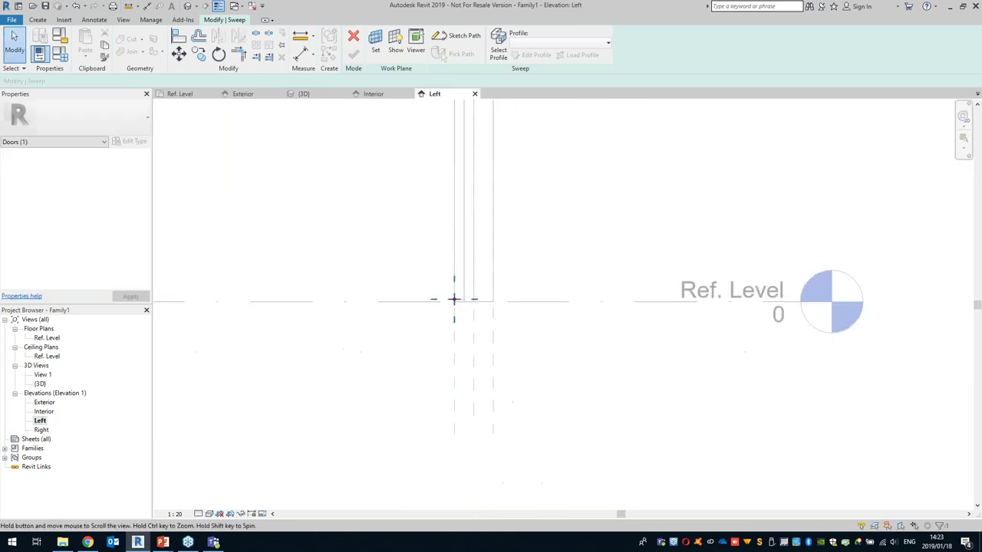
pyautogui.click(497, 51)
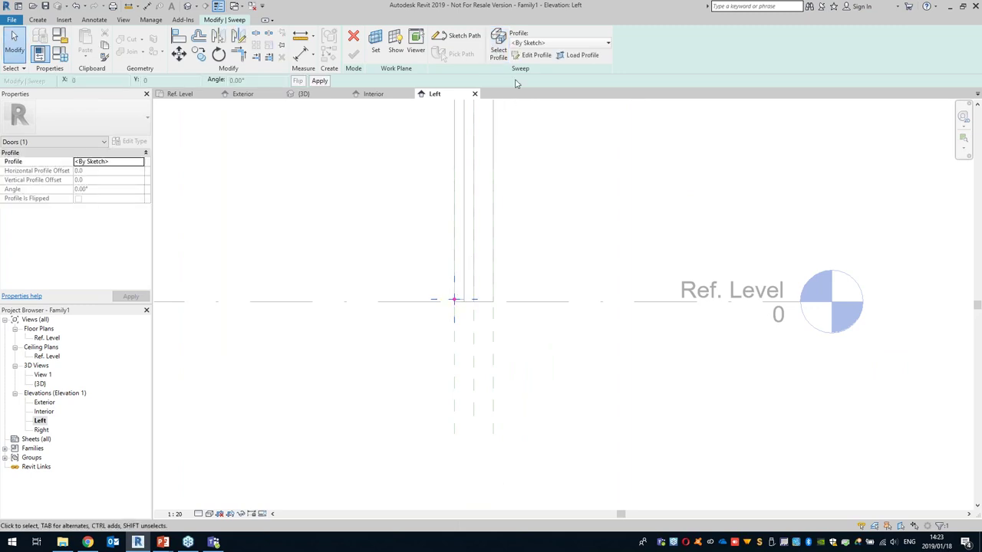
pyautogui.scroll(2, 509, 311)
pyautogui.scroll(4, 428, 281)
pyautogui.moveTo(395, 274); pyautogui.dragTo(424, 213, button='middle')
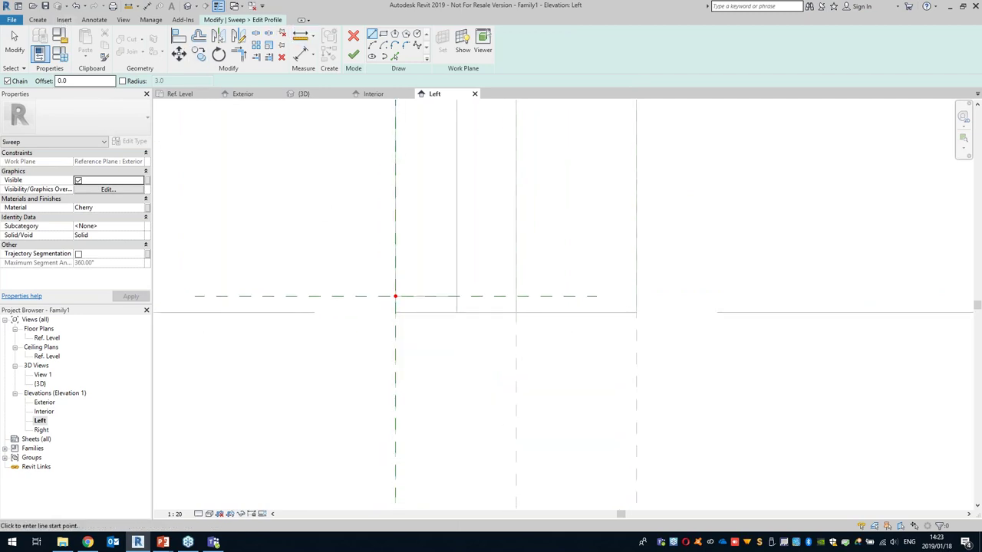
# - Place a vertical reference plane offset 38.1 mm inward from the vertical plane through the profile origin
pyautogui.click(40, 20)
pyautogui.click(581, 44)
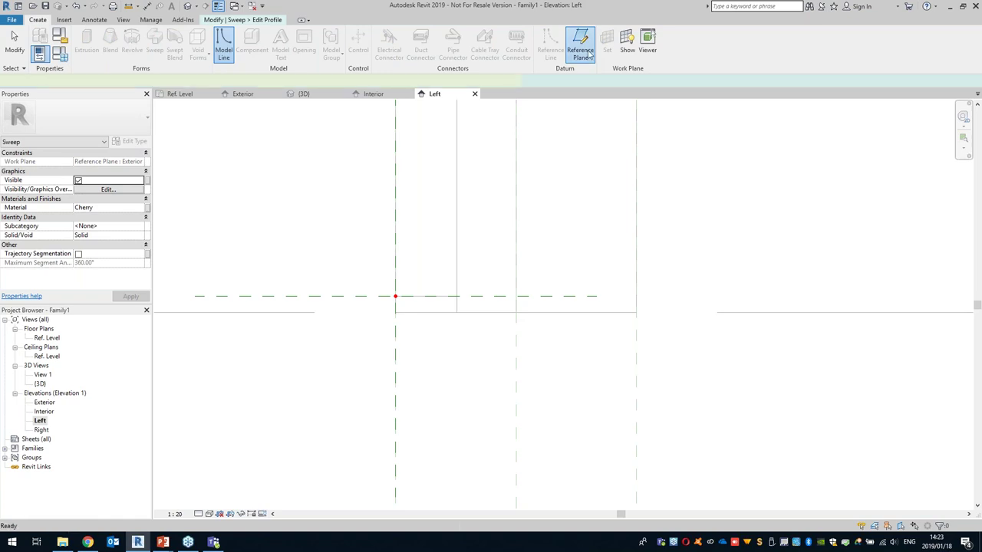
pyautogui.click(130, 81)
pyautogui.write('38.')
pyautogui.write('1')
pyautogui.moveTo(126, 80); pyautogui.dragTo(65, 81)
pyautogui.write('38')
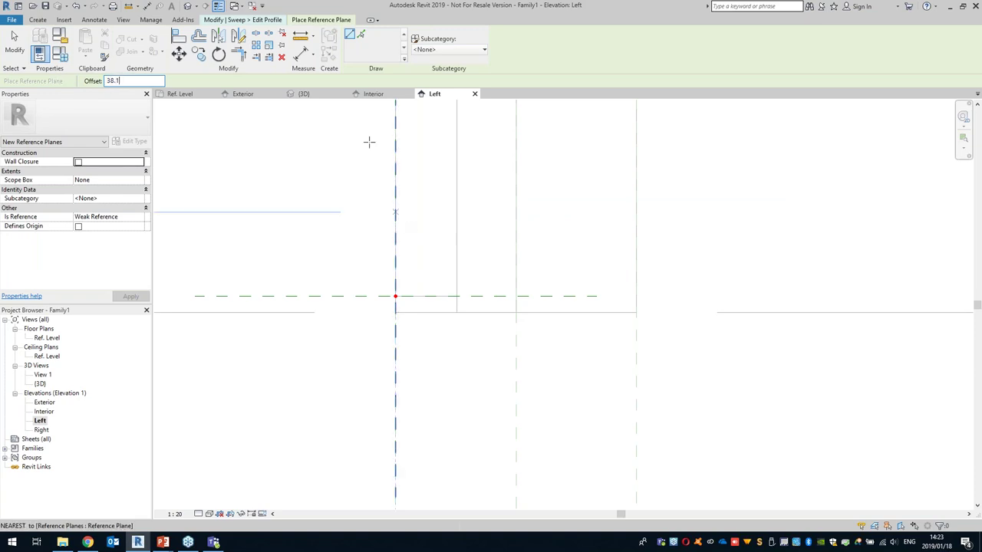
pyautogui.click(360, 36)
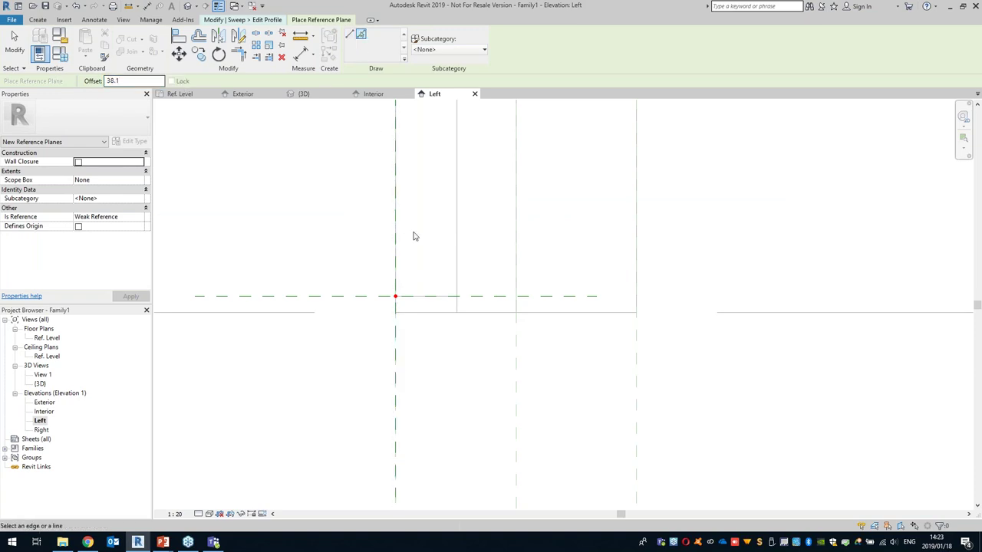
pyautogui.click(396, 350)
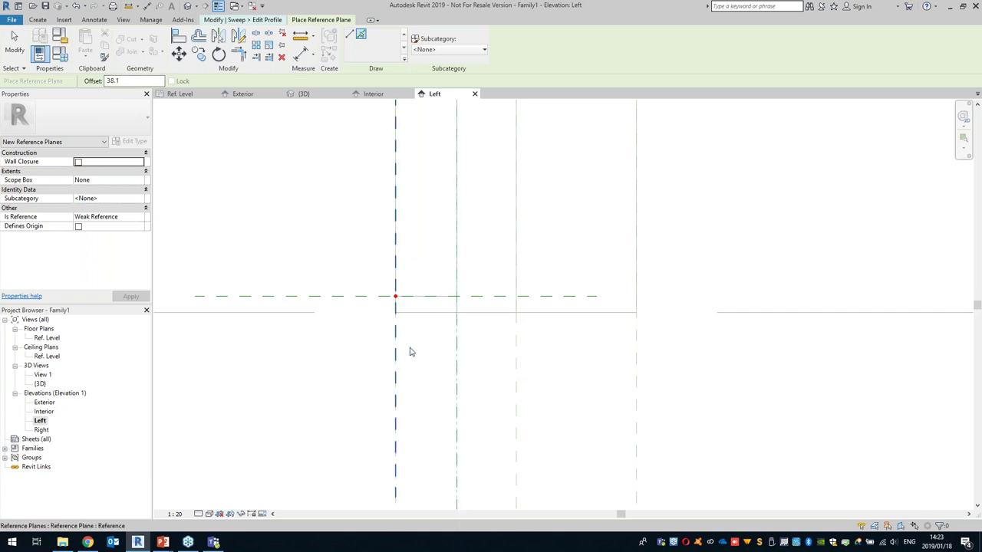
pyautogui.scroll(-2, 497, 308)
pyautogui.moveTo(500, 309); pyautogui.dragTo(455, 328, button='middle')
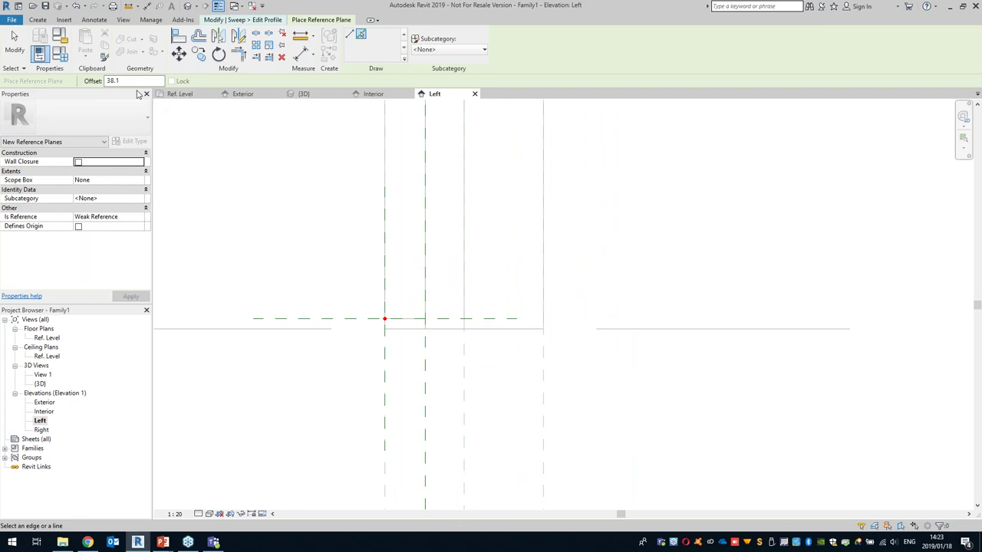
# - Place a horizontal reference plane offset 250 mm above the horizontal plane through the profile origin
pyautogui.doubleClick(131, 81)
pyautogui.write('250.0')
pyautogui.scroll(-2, 345, 320)
pyautogui.moveTo(367, 292); pyautogui.dragTo(365, 355, button='middle')
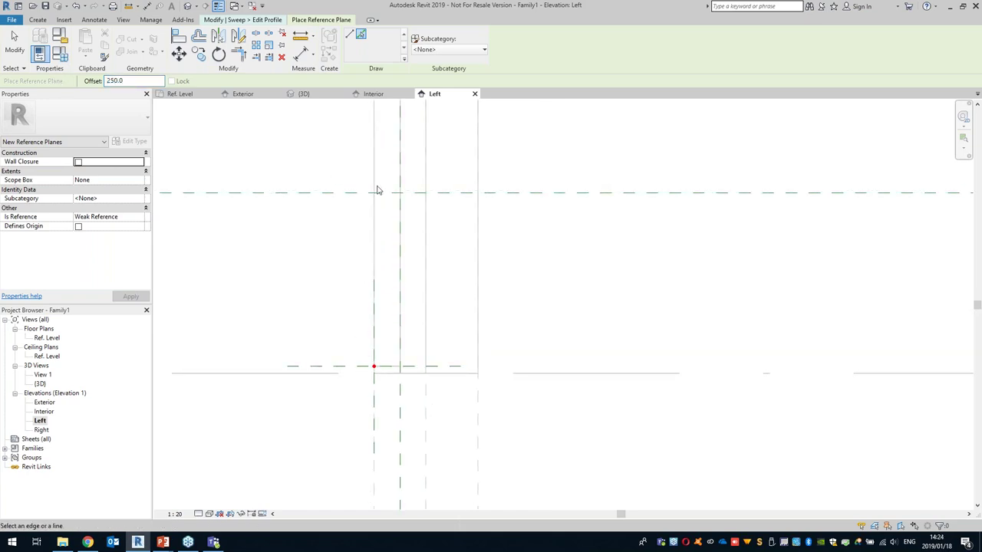
pyautogui.scroll(3, 351, 308)
pyautogui.moveTo(343, 292); pyautogui.dragTo(330, 289, button='middle')
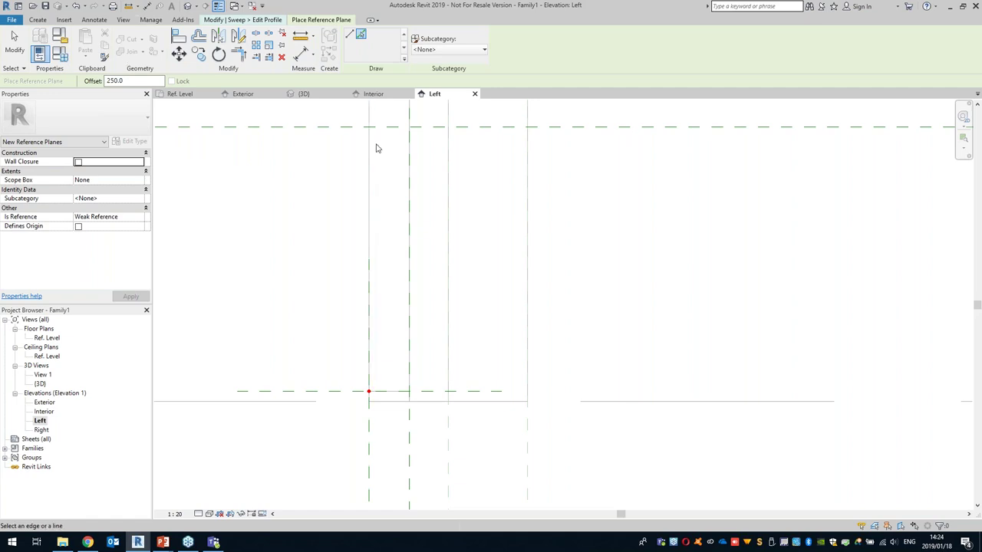
# - Create locked profile lines along the two vertical and two horizontal reference planes bounding the rail profile
pyautogui.press('Escape')
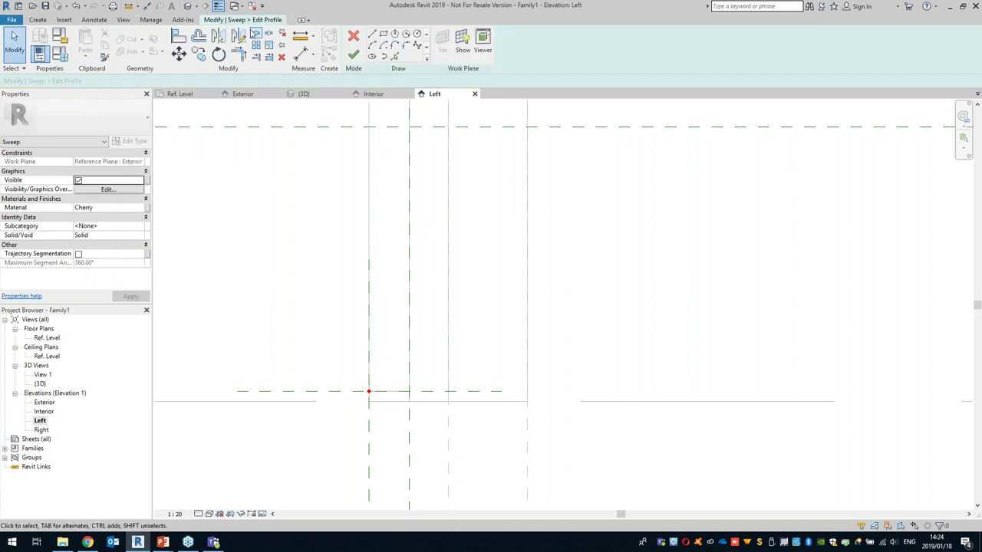
pyautogui.click(395, 56)
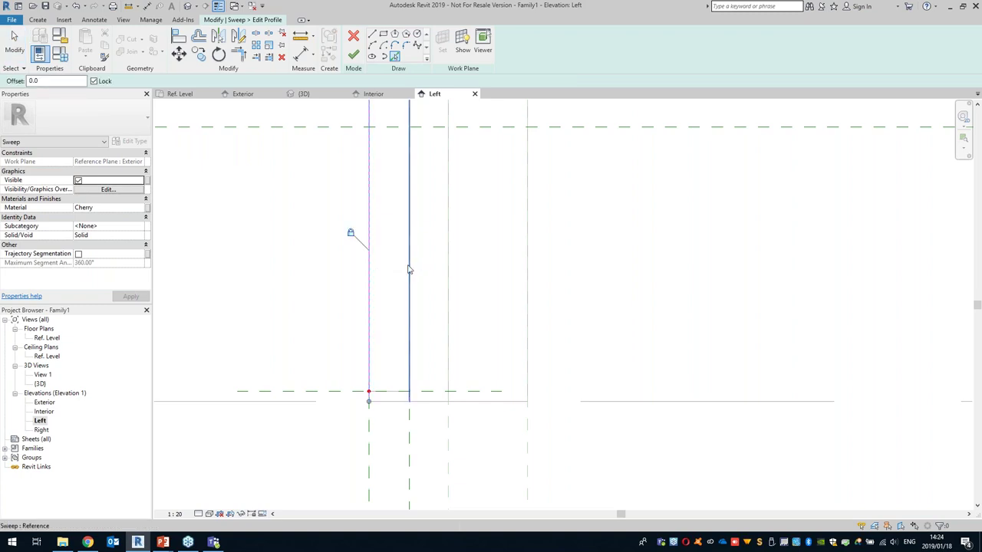
pyautogui.click(408, 387)
pyautogui.scroll(-2, 388, 448)
pyautogui.click(401, 230)
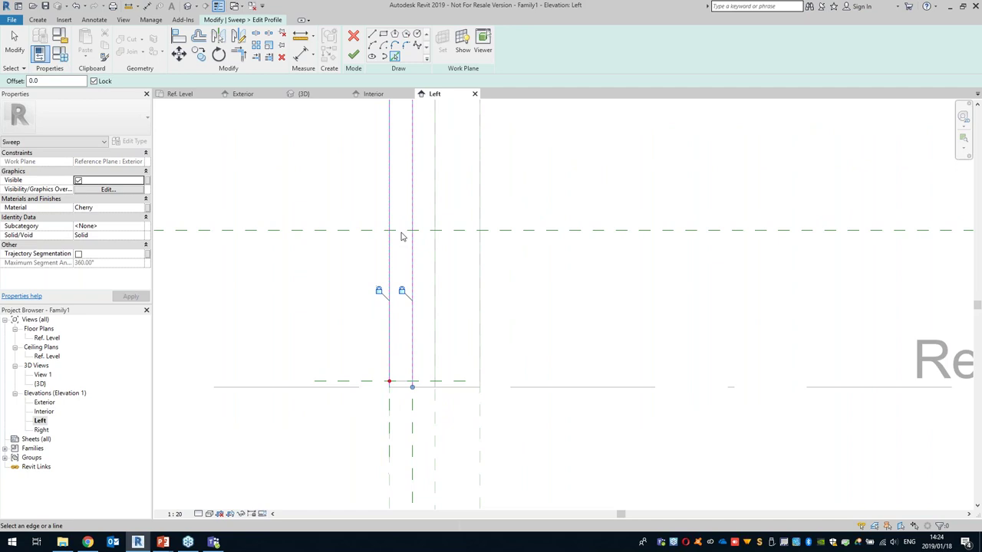
pyautogui.click(420, 382)
pyautogui.scroll(-1, 426, 290)
pyautogui.scroll(-1, 433, 296)
pyautogui.moveTo(434, 293); pyautogui.dragTo(502, 289, button='middle')
pyautogui.scroll(-5, 599, 300)
pyautogui.scroll(1, 594, 300)
pyautogui.scroll(5, 591, 300)
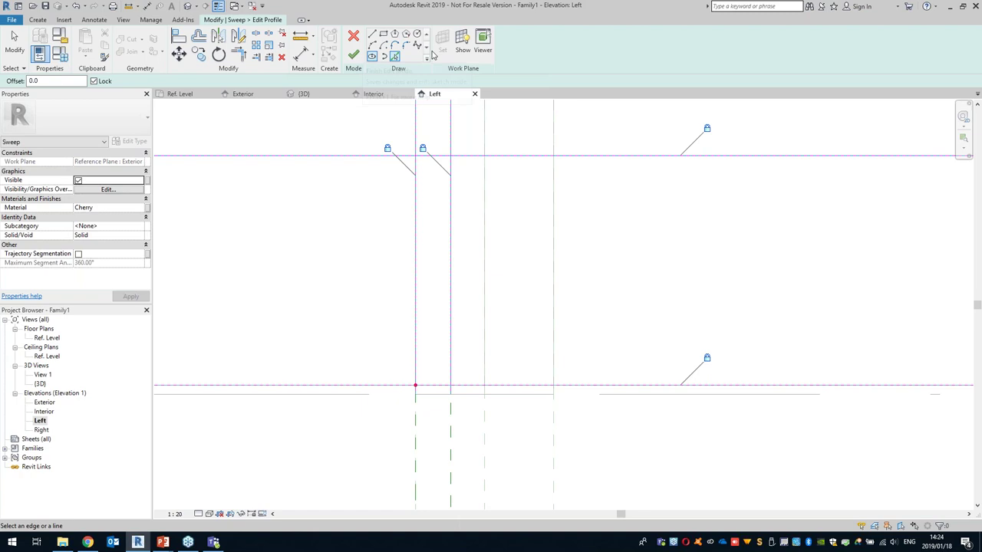
# - Fillet the profile's corners with a 3 mm radius, trimming the lines to a closed rectangle, and finish the profile and sweep
pyautogui.click(407, 46)
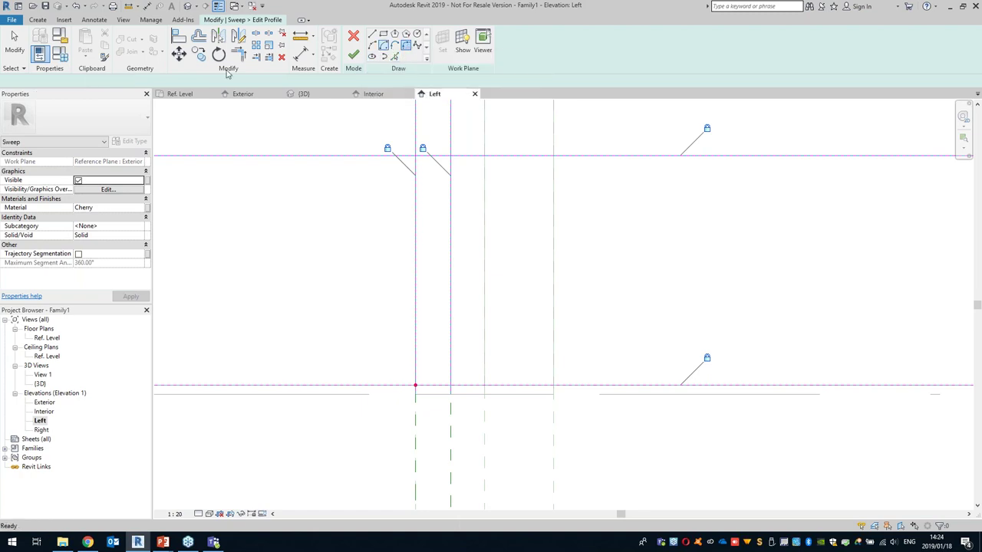
pyautogui.click(432, 157)
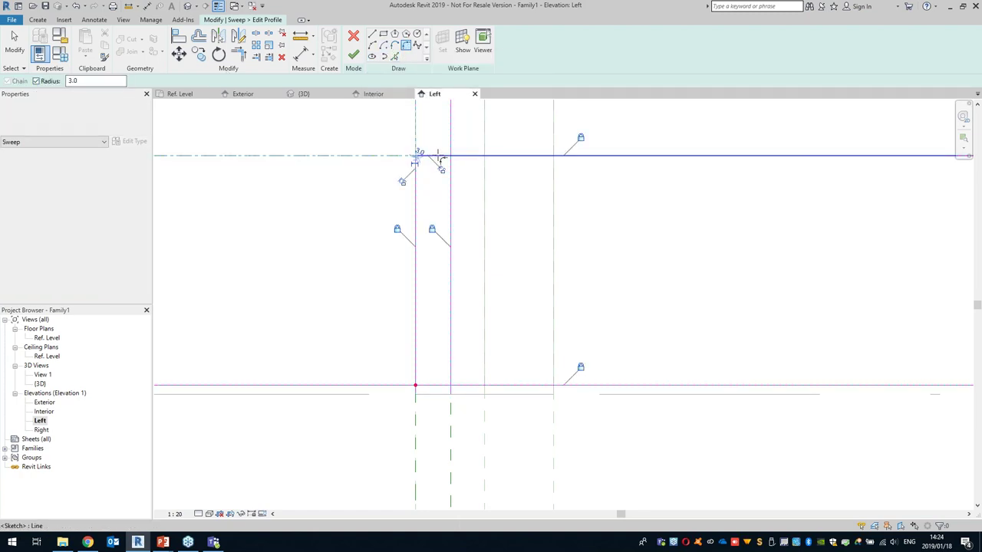
pyautogui.click(449, 373)
pyautogui.click(434, 388)
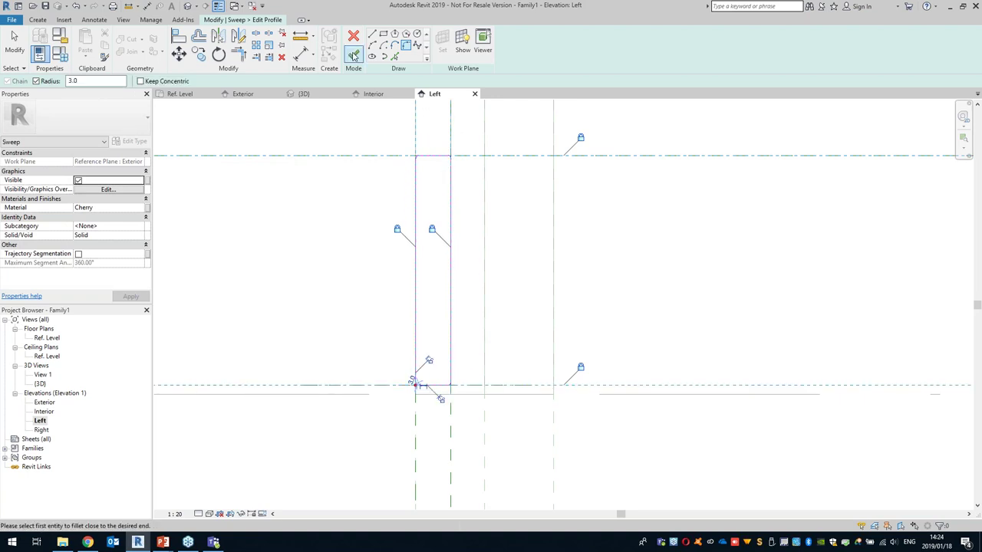
pyautogui.click(354, 55)
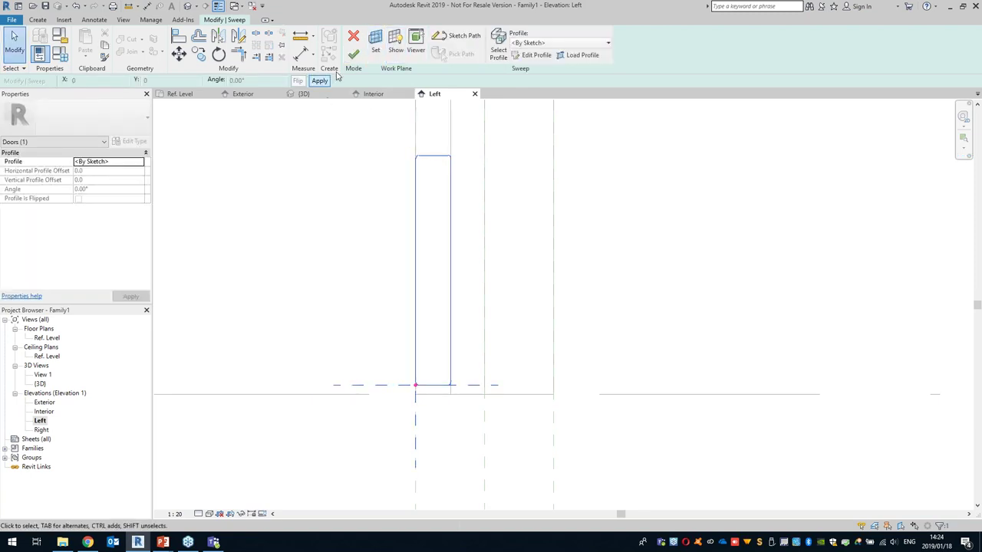
pyautogui.click(354, 58)
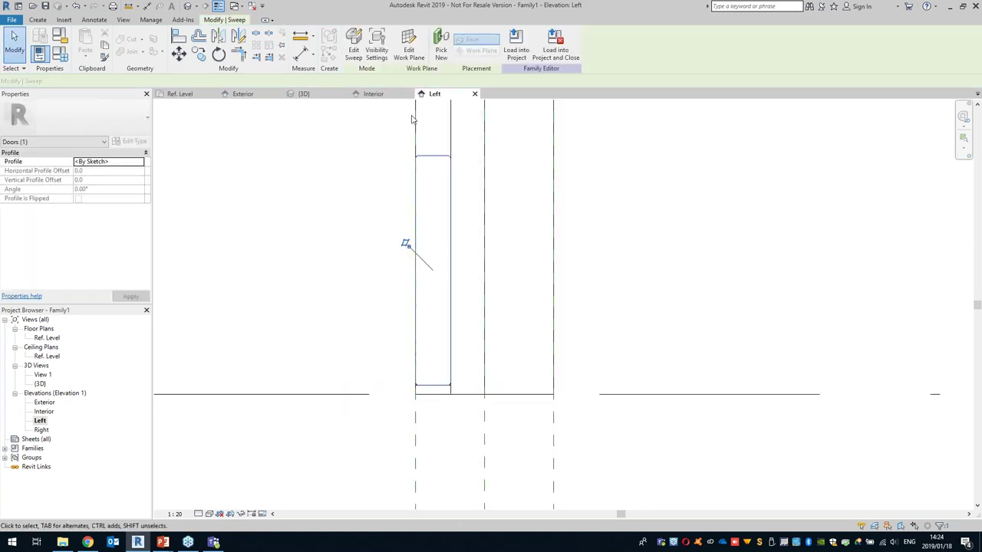
# - Open the 3D view and examine the bottom rail sweep where it meets the door stiles on both sides
pyautogui.click(188, 7)
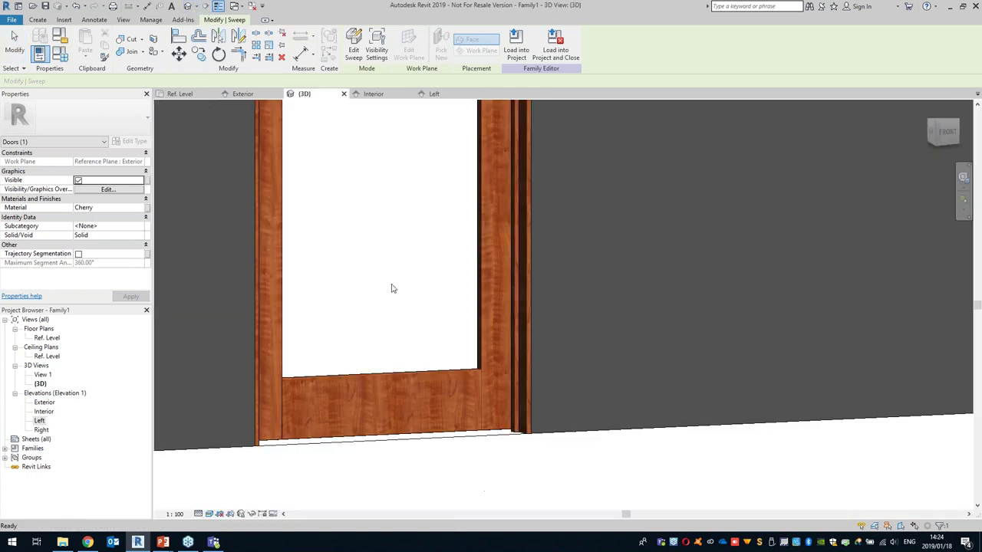
pyautogui.scroll(-3, 393, 288)
pyautogui.click(427, 327)
pyautogui.keyDown('shift'); pyautogui.moveTo(427, 327); pyautogui.dragTo(318, 345, button='middle'); pyautogui.keyUp('shift')
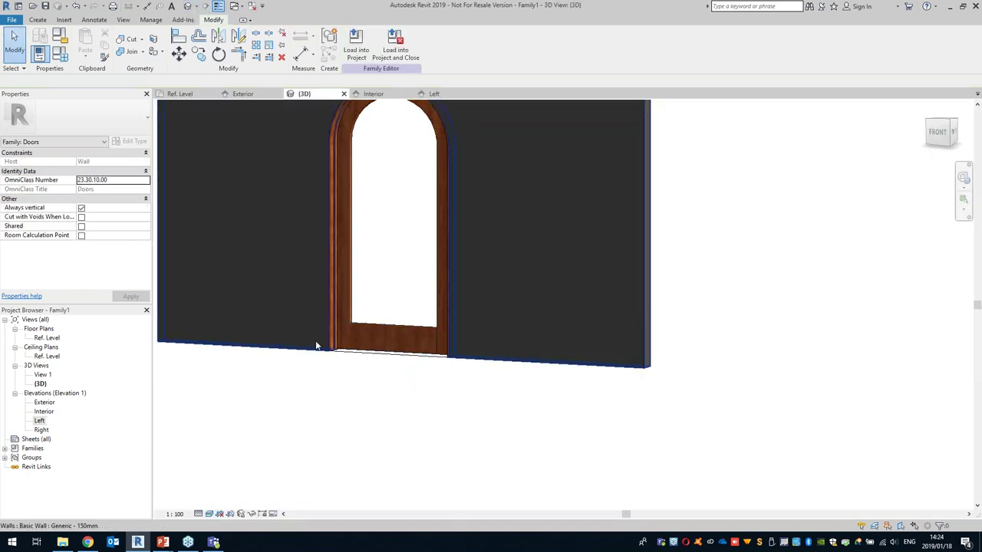
pyautogui.scroll(3, 411, 312)
pyautogui.keyDown('shift'); pyautogui.moveTo(394, 317); pyautogui.dragTo(421, 322, button='middle'); pyautogui.keyUp('shift')
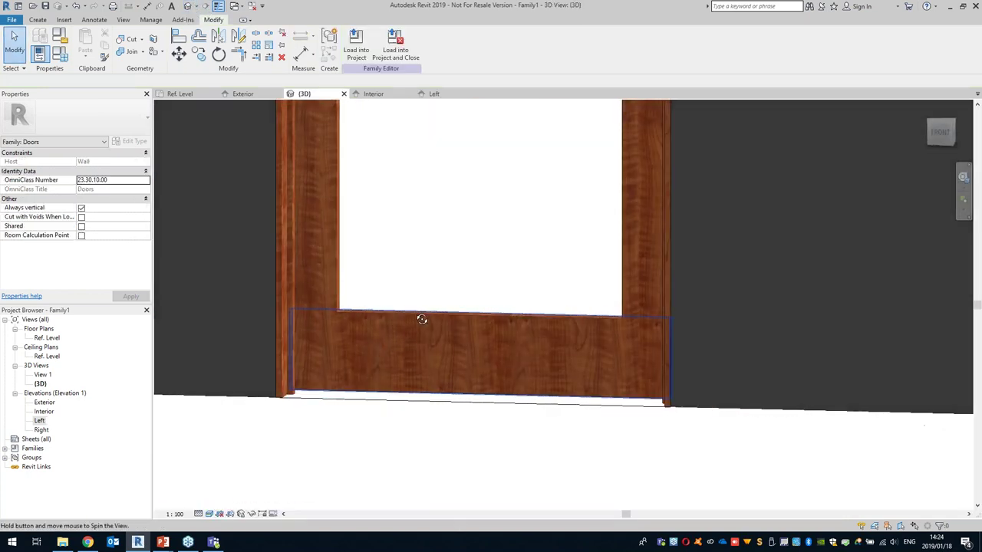
pyautogui.click(500, 325)
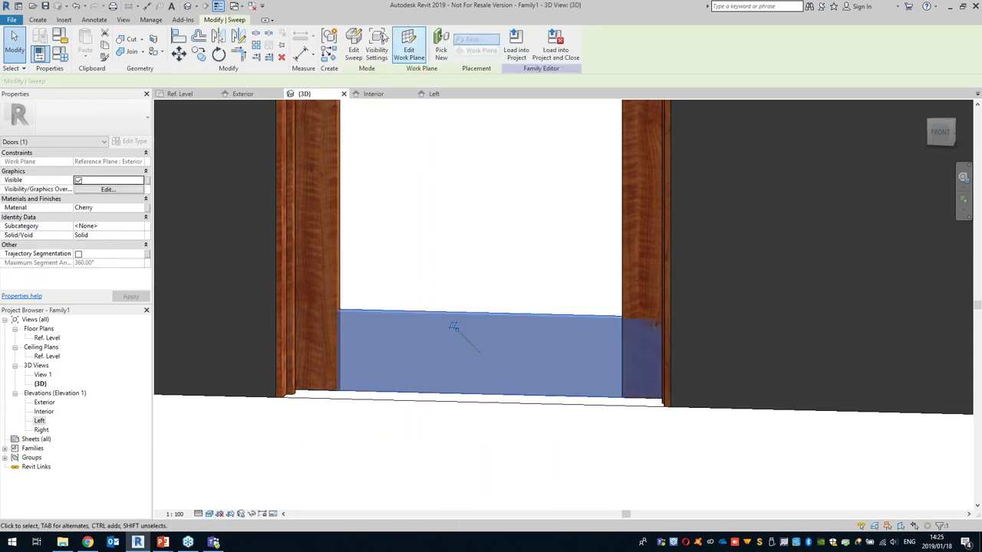
pyautogui.keyDown('shift'); pyautogui.moveTo(287, 206); pyautogui.dragTo(524, 297, button='middle'); pyautogui.keyUp('shift')
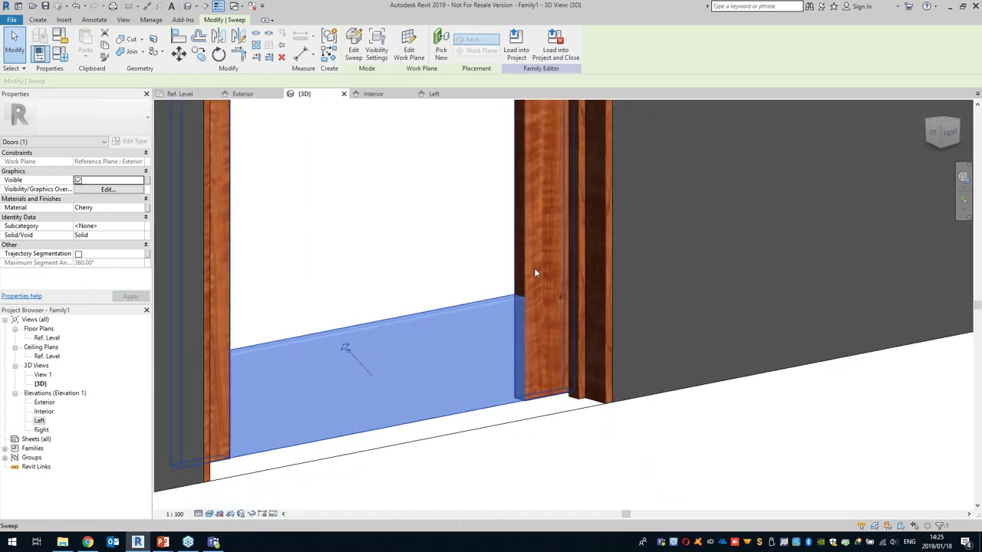
# - Join the bottom rail sweep's geometry with the adjoining door stile frame
pyautogui.scroll(3, 521, 288)
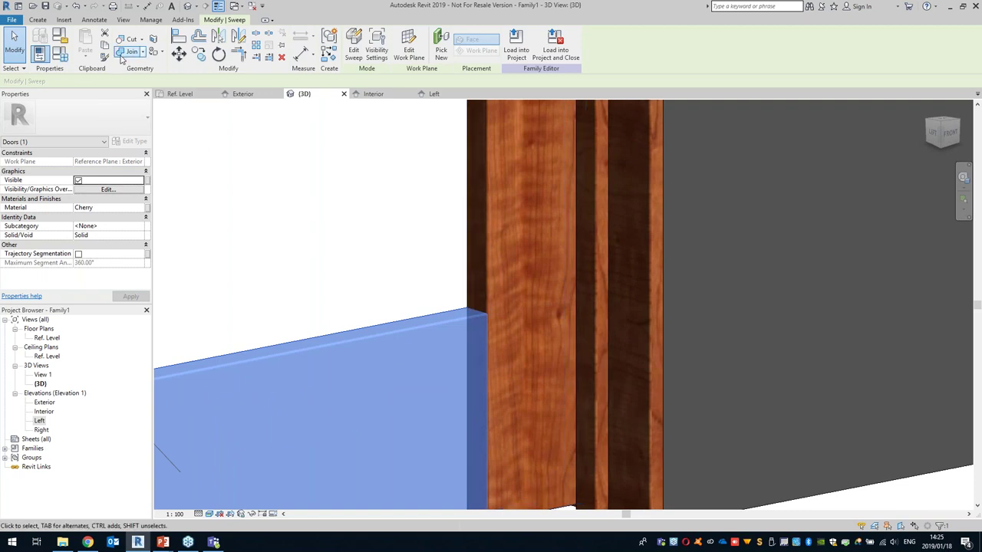
pyautogui.click(127, 53)
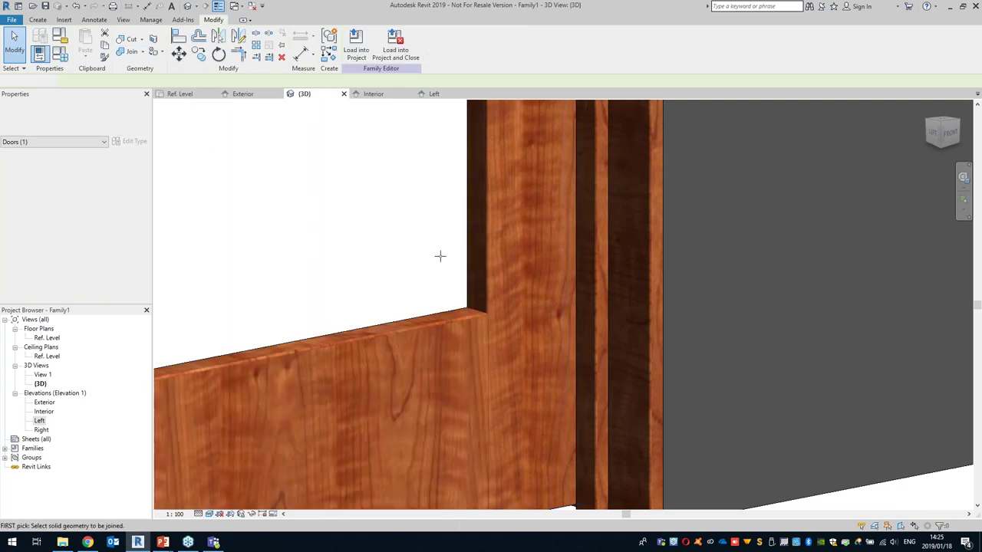
pyautogui.click(457, 323)
pyautogui.press('Escape')
pyautogui.scroll(-4, 500, 314)
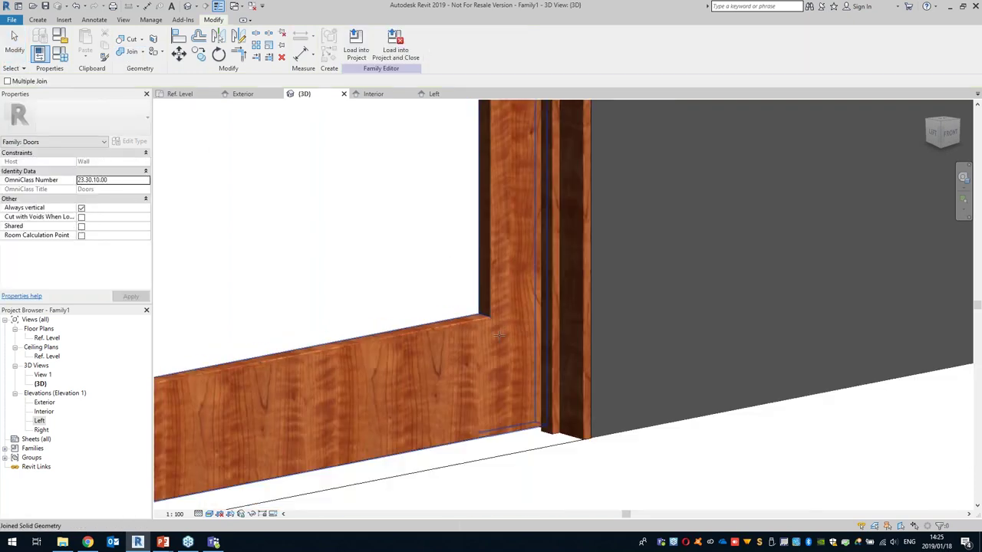
pyautogui.keyDown('shift'); pyautogui.moveTo(509, 317); pyautogui.dragTo(637, 453, button='middle'); pyautogui.keyUp('shift')
pyautogui.keyDown('shift'); pyautogui.moveTo(537, 322); pyautogui.dragTo(452, 330, button='middle'); pyautogui.keyUp('shift')
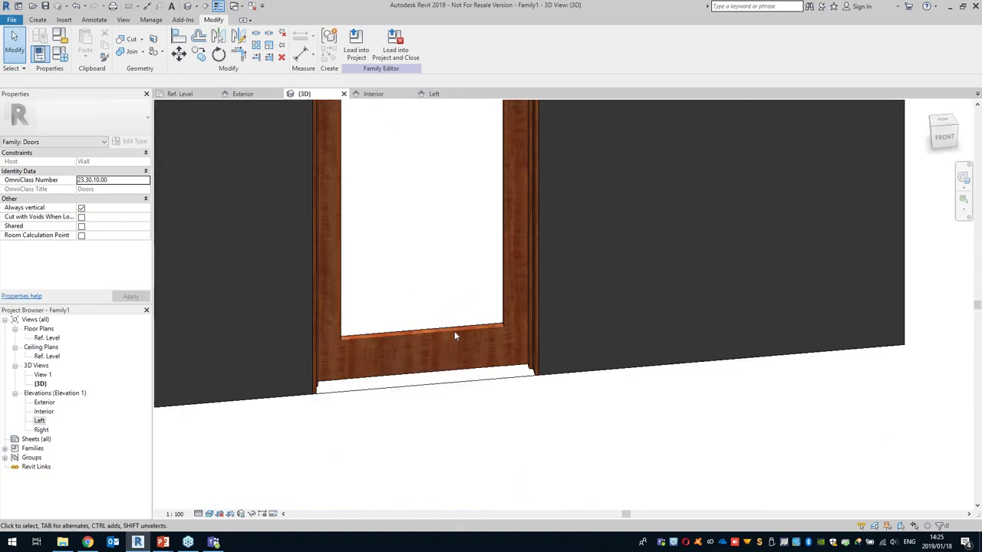
# - Flex the Door bottom rail size parameter in the family types to test whether the rail sweep follows it
pyautogui.click(60, 55)
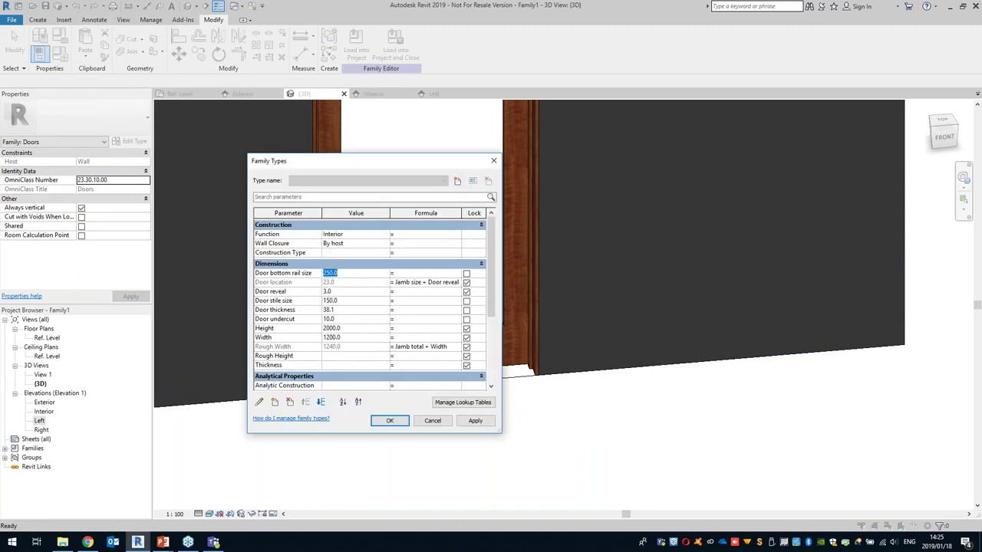
pyautogui.click(472, 425)
pyautogui.click(390, 421)
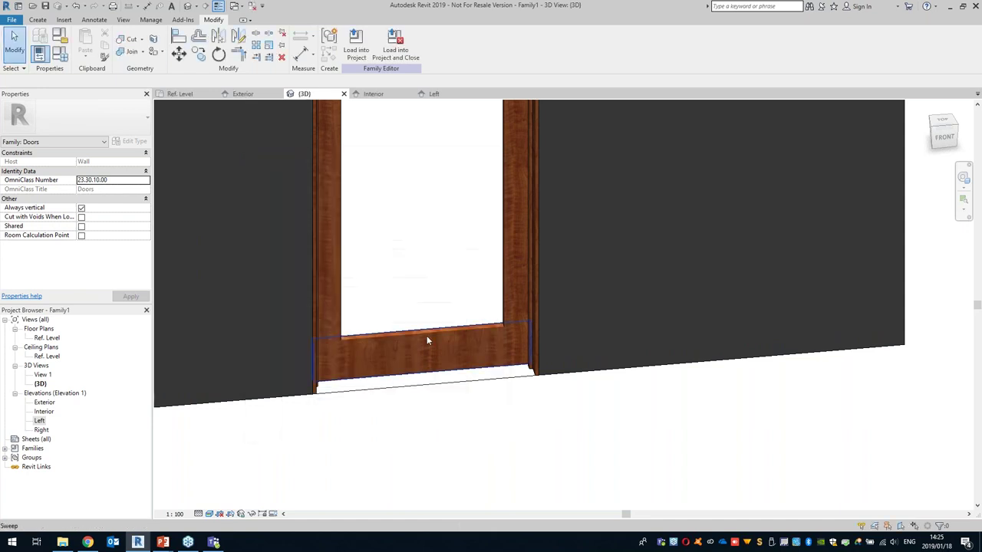
pyautogui.click(427, 336)
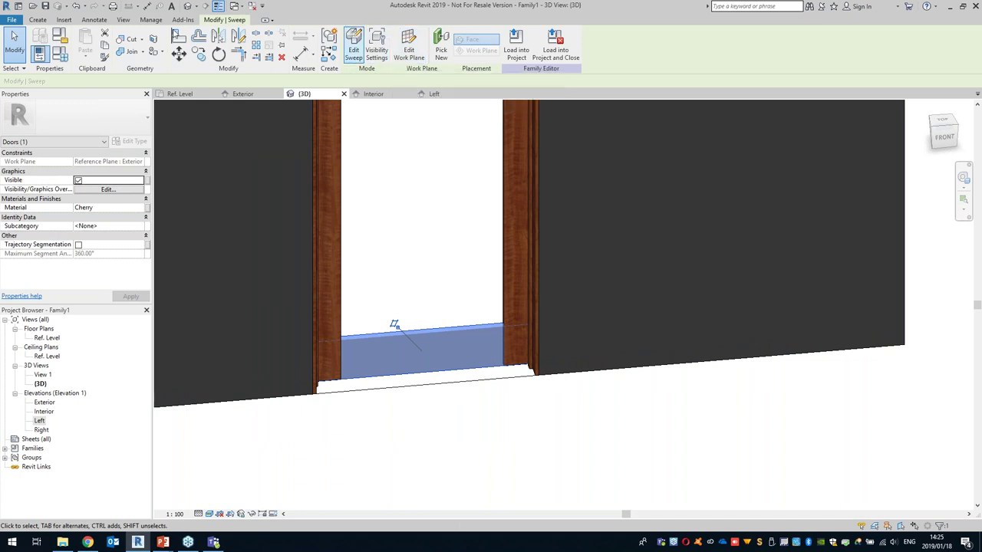
pyautogui.click(59, 53)
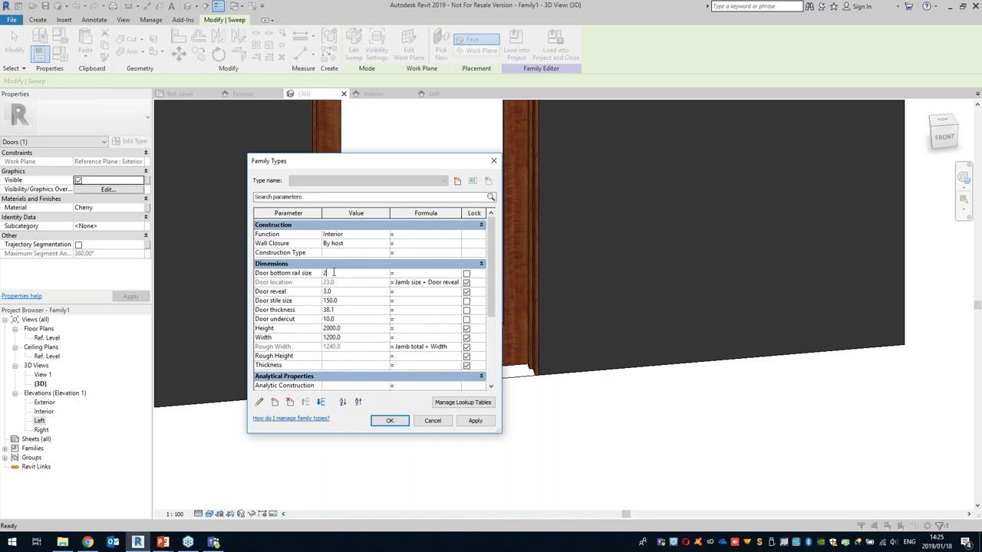
pyautogui.click(476, 421)
pyautogui.click(390, 421)
pyautogui.click(446, 339)
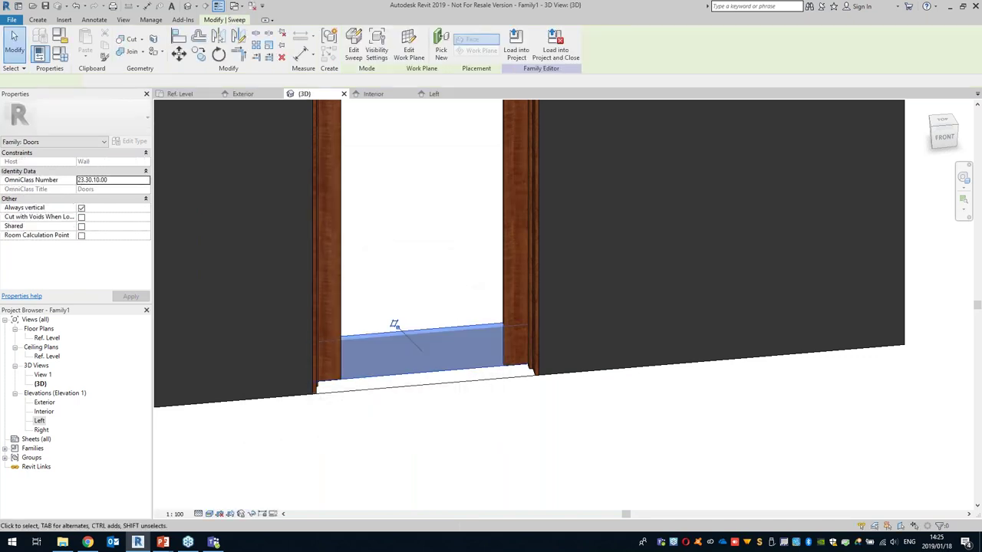
# - Reopen the bottom rail sweep's profile sketch for editing and show it in the Left elevation
pyautogui.doubleClick(396, 324)
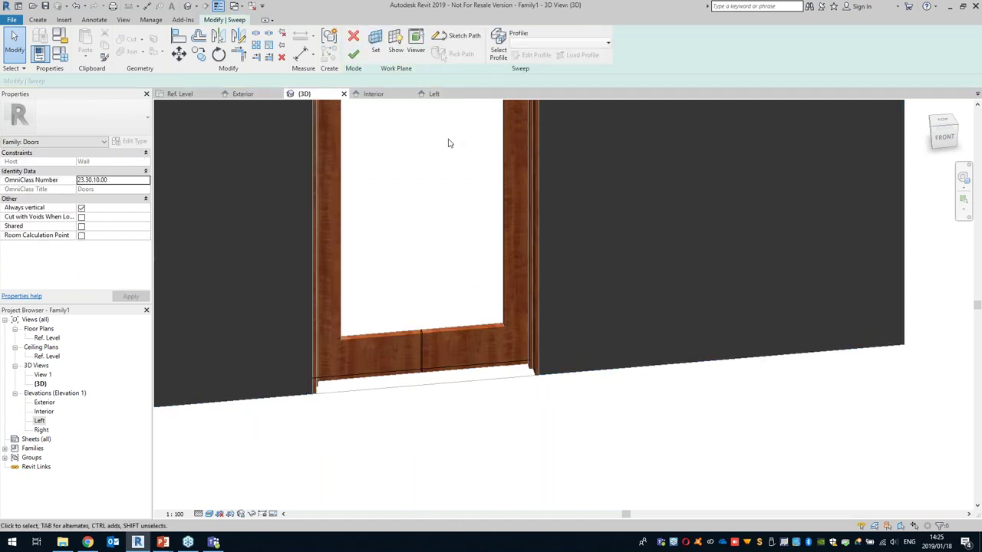
pyautogui.keyDown('shift'); pyautogui.moveTo(497, 211); pyautogui.dragTo(438, 283, button='middle'); pyautogui.keyUp('shift')
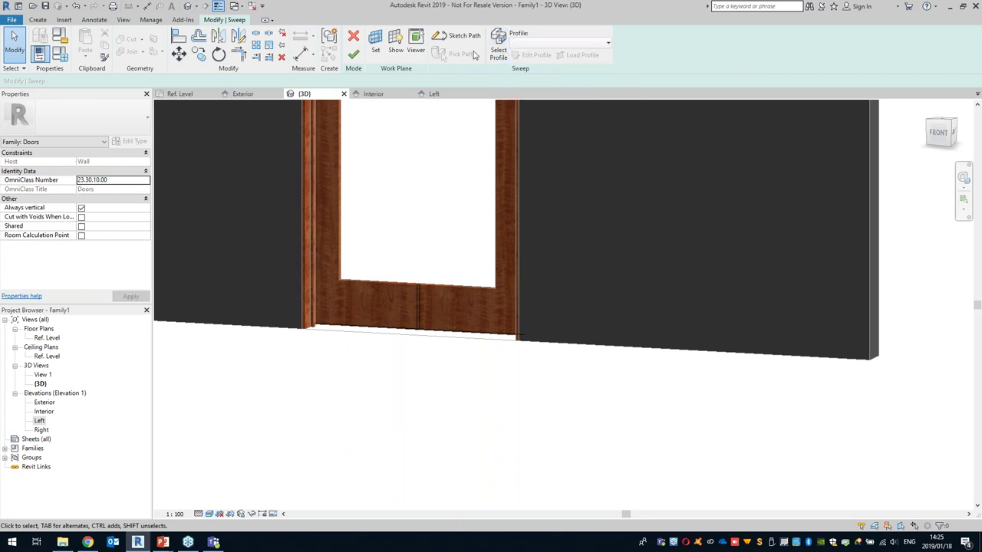
pyautogui.click(498, 42)
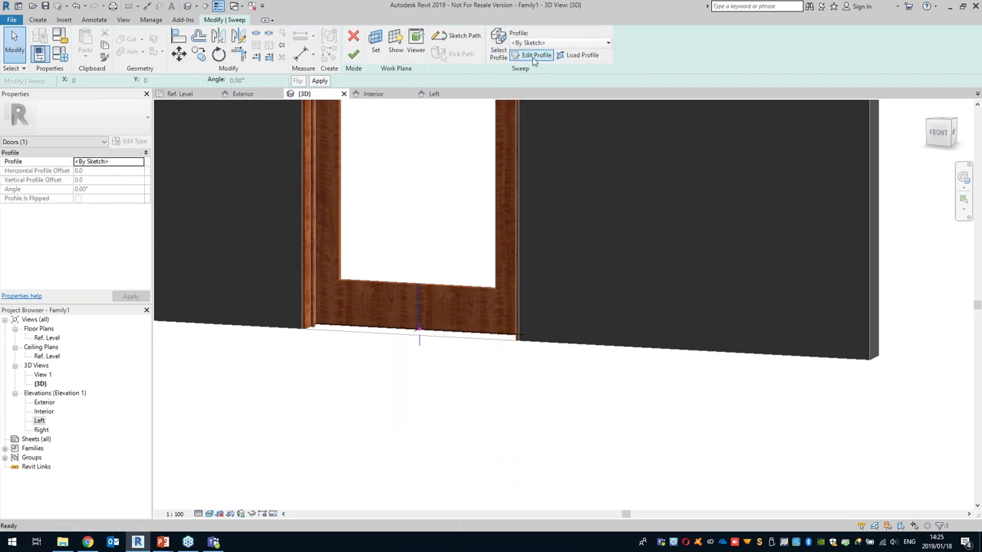
pyautogui.click(535, 55)
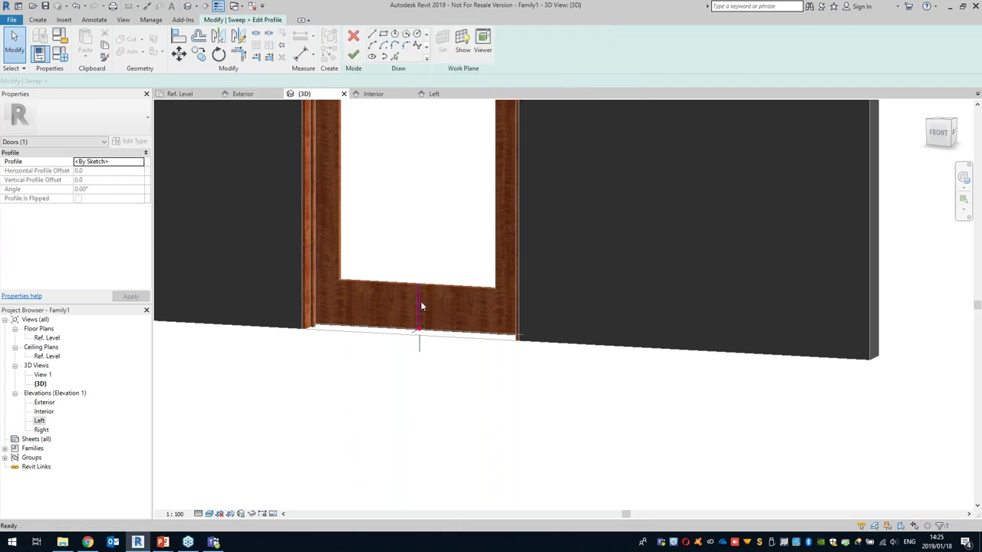
pyautogui.doubleClick(39, 421)
pyautogui.scroll(-2, 405, 236)
pyautogui.moveTo(372, 270); pyautogui.dragTo(472, 290, button='middle')
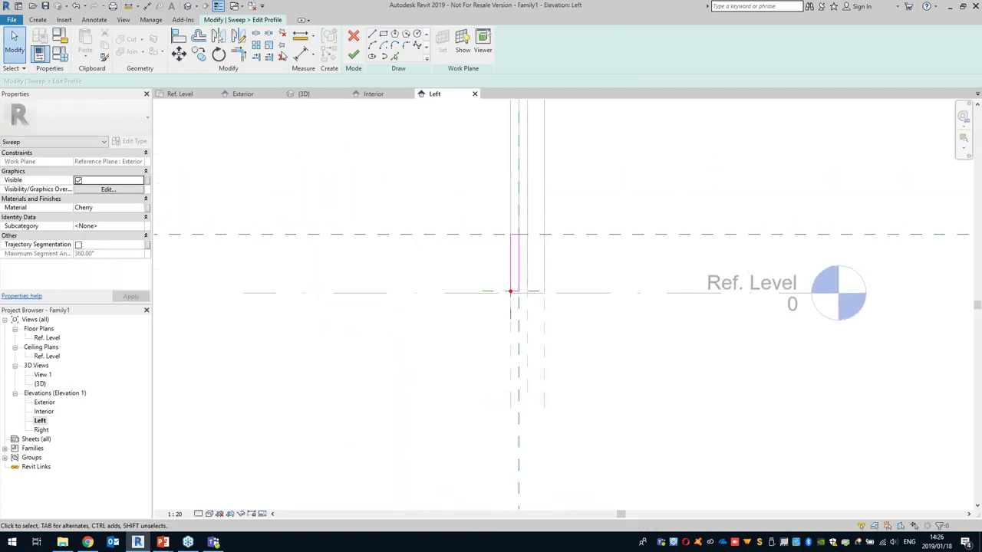
# - Add an aligned dimension for the profile's height between its lower and upper horizontal reference planes
pyautogui.click(304, 55)
pyautogui.scroll(1, 494, 295)
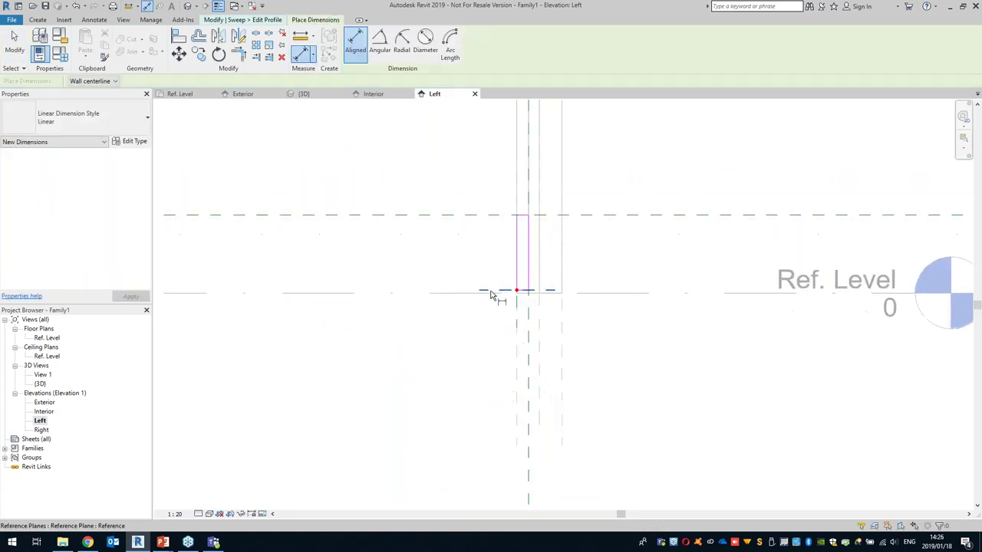
pyautogui.click(487, 291)
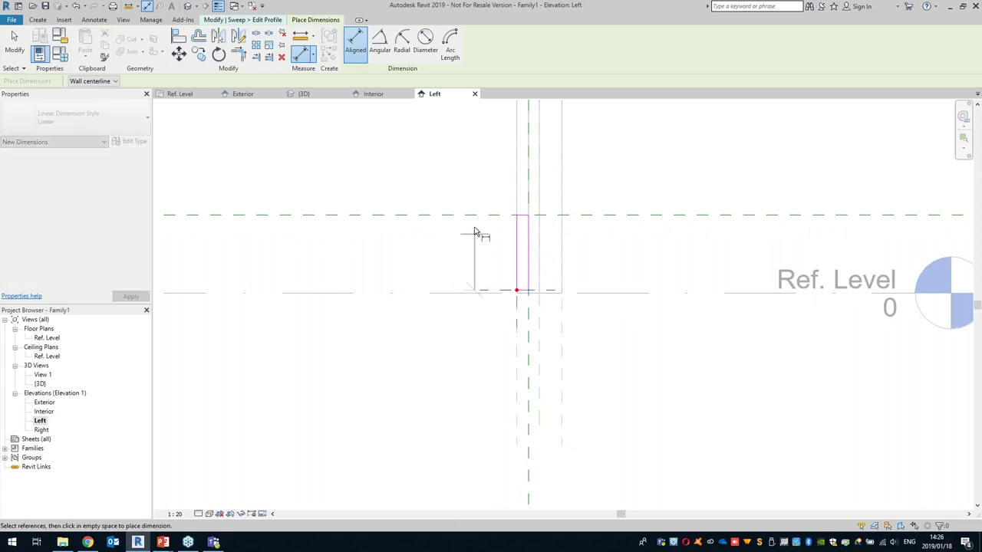
pyautogui.click(475, 216)
pyautogui.click(369, 246)
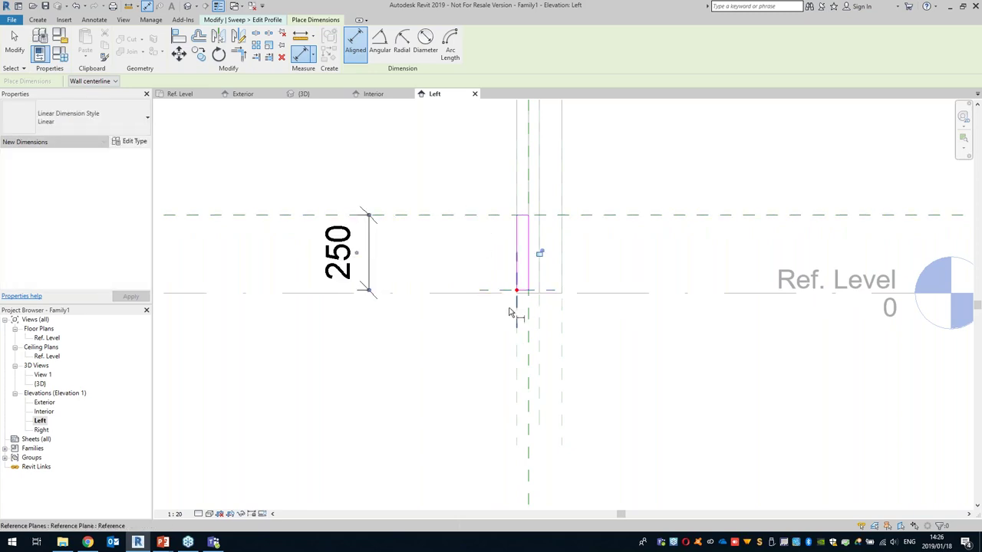
# - Add an aligned dimension for the profile's thickness between its two vertical reference planes
pyautogui.scroll(2, 579, 287)
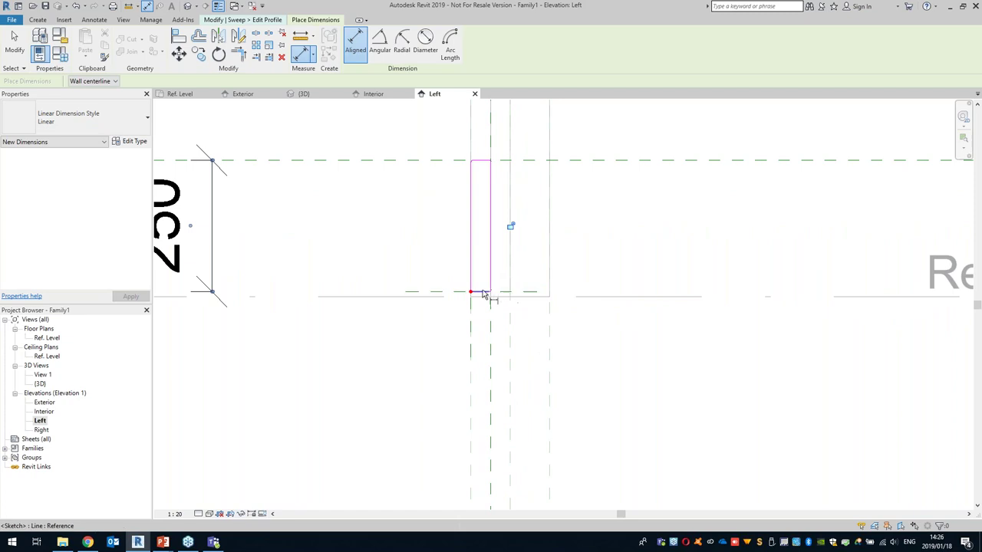
pyautogui.scroll(2, 503, 208)
pyautogui.moveTo(501, 211); pyautogui.dragTo(529, 340, button='middle')
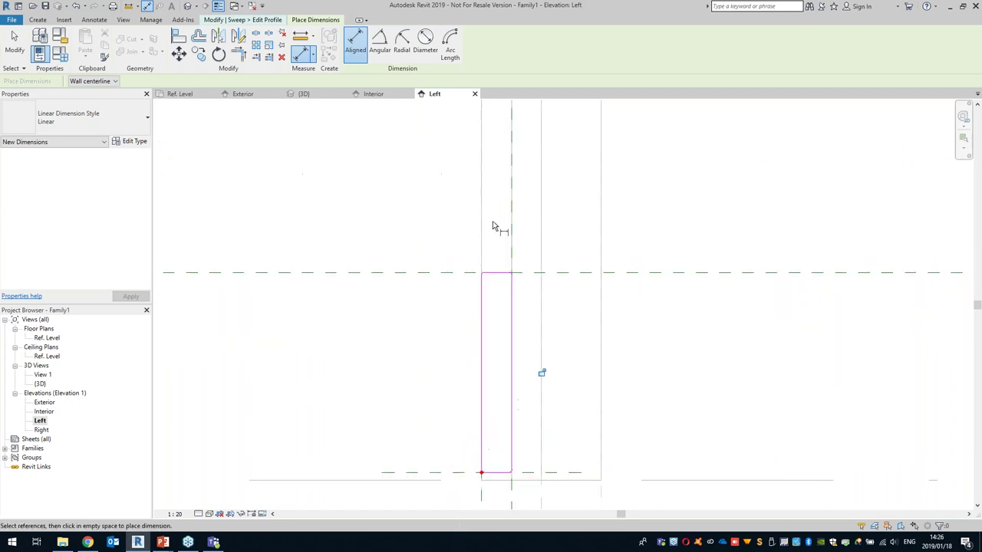
pyautogui.click(484, 221)
pyautogui.click(503, 207)
pyautogui.click(496, 206)
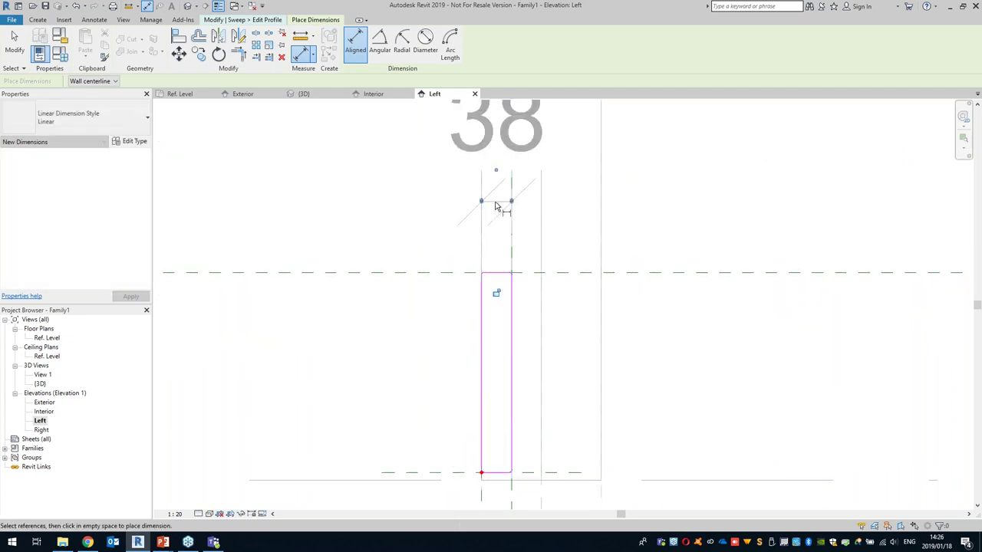
pyautogui.scroll(-2, 455, 278)
pyautogui.press('Escape')
pyautogui.press('Escape')
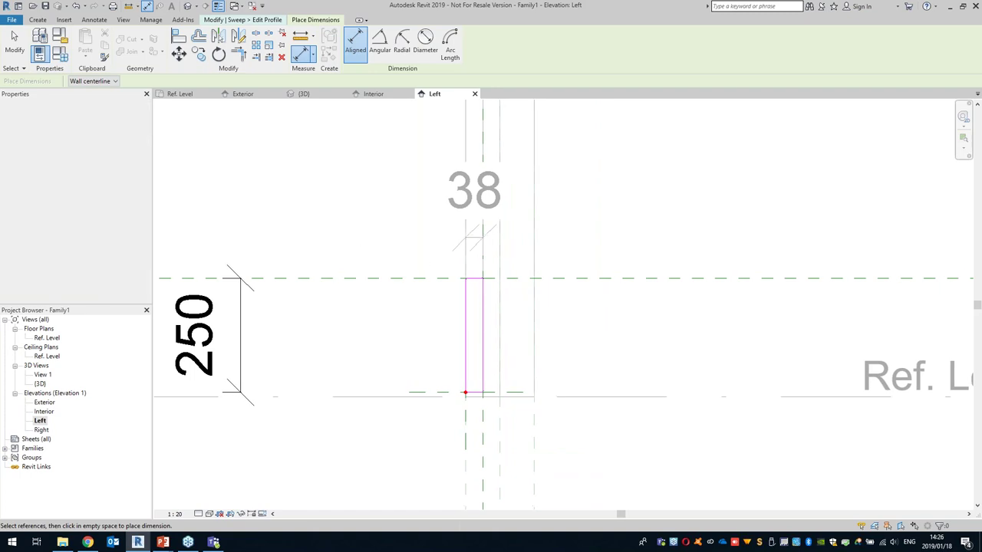
# - Place an aligned dimension between the profile's two vertical reference planes, just below the rail profile
pyautogui.press('Escape')
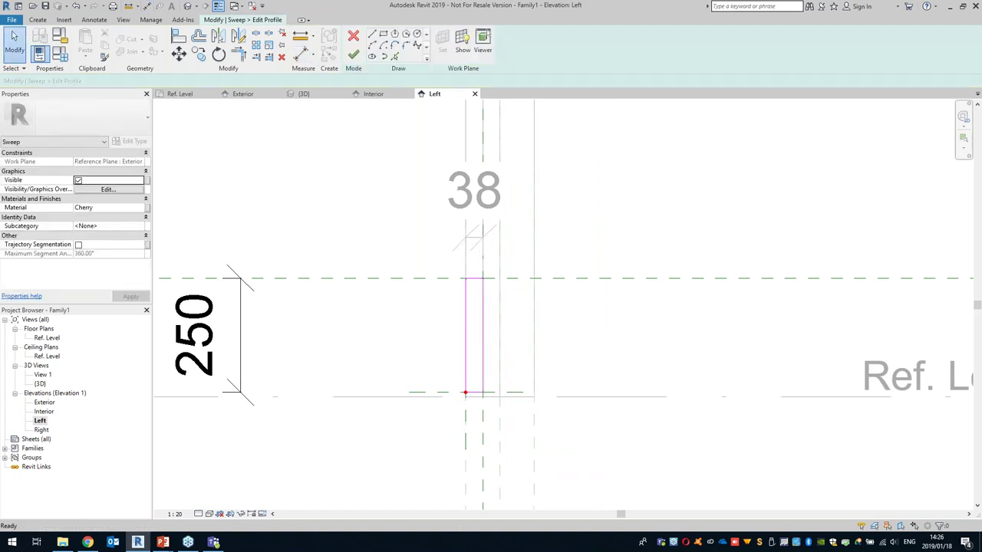
pyautogui.scroll(2, 465, 234)
pyautogui.click(299, 54)
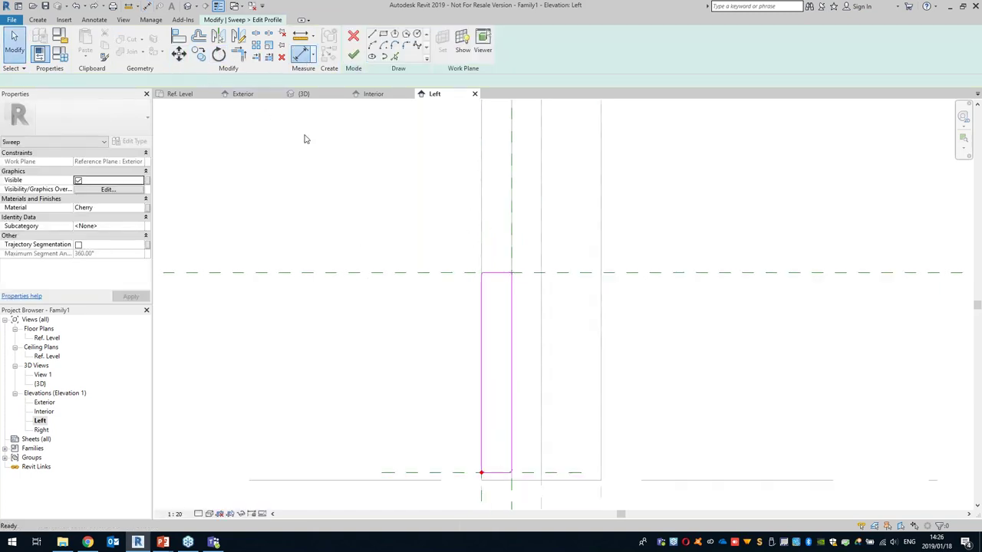
pyautogui.scroll(-2, 467, 401)
pyautogui.scroll(1, 457, 418)
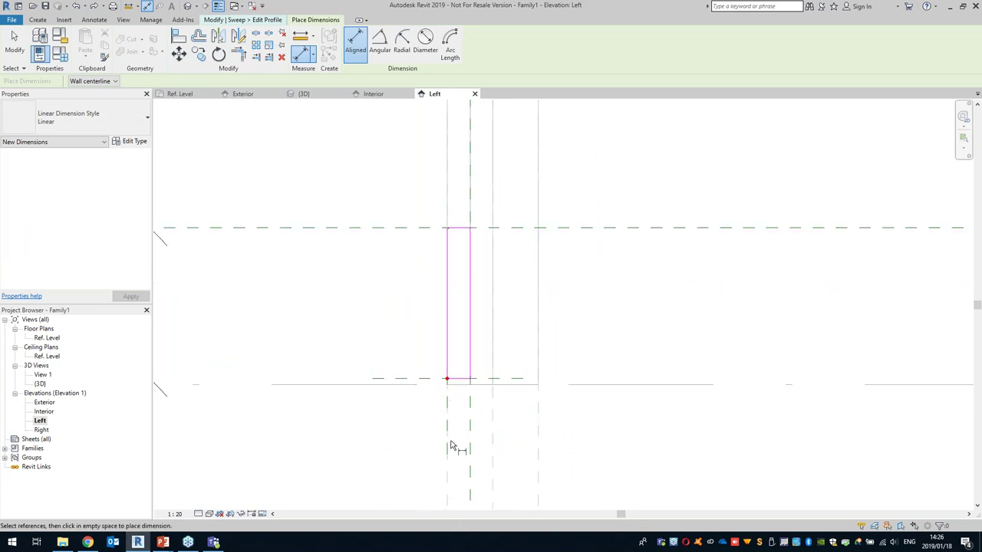
pyautogui.scroll(-1, 445, 359)
pyautogui.click(444, 414)
pyautogui.click(461, 393)
pyautogui.click(452, 393)
pyautogui.press('Escape')
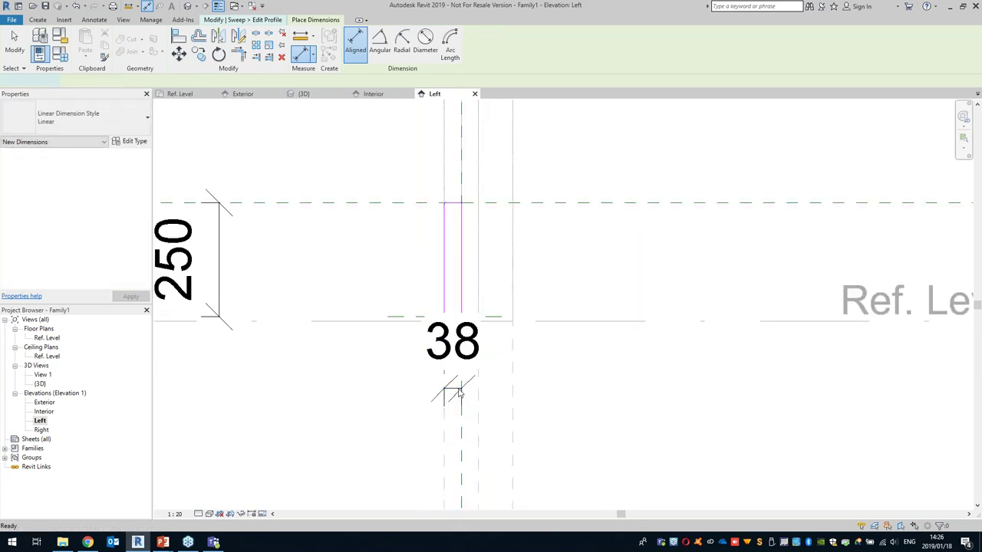
# - Label the profile's width dimension with the Door thickness parameter and its height dimension with Door bottom rail size
pyautogui.click(453, 389)
pyautogui.click(384, 43)
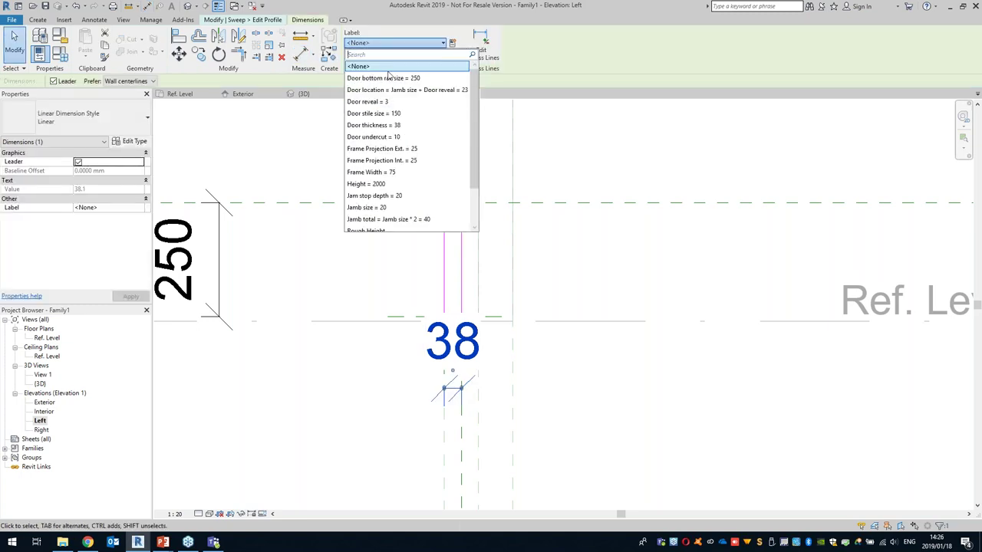
pyautogui.click(374, 125)
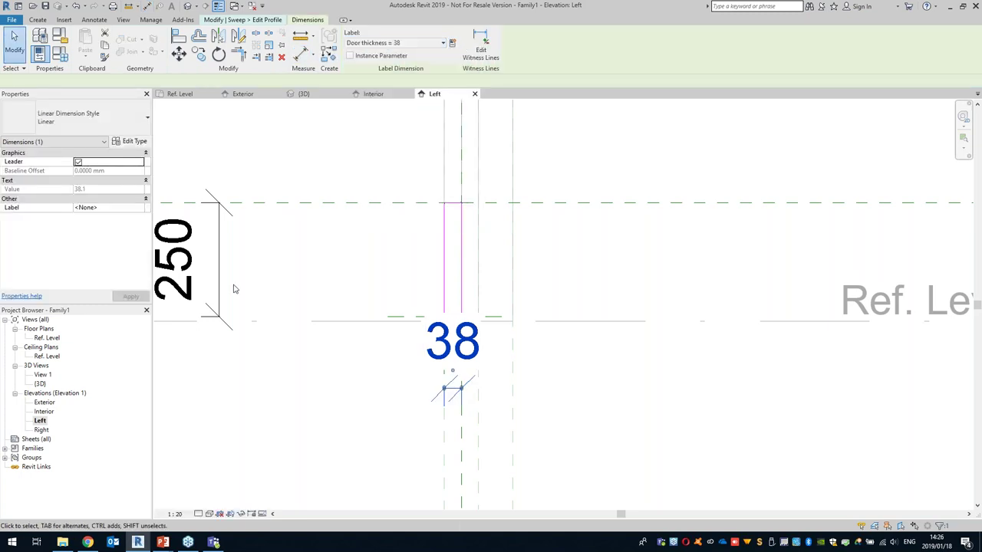
pyautogui.click(217, 284)
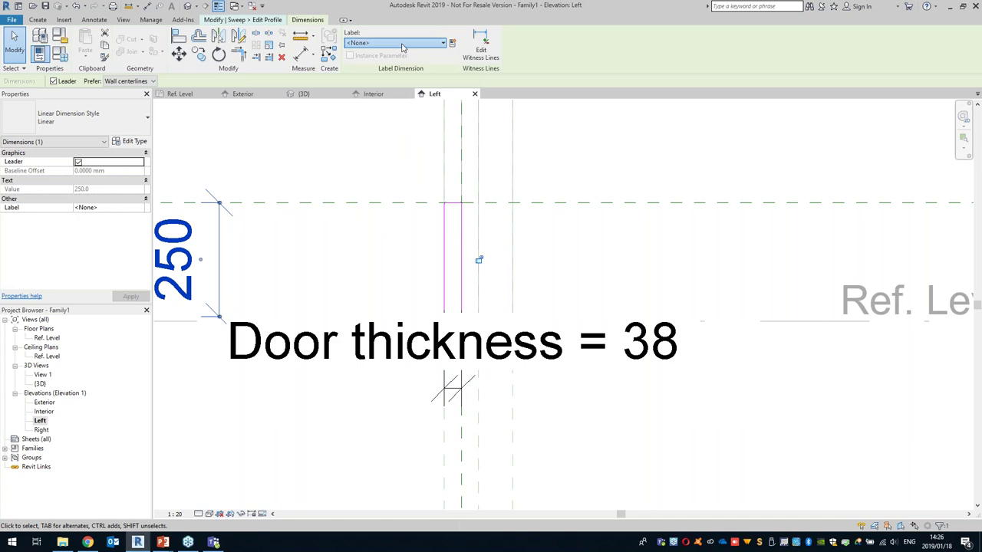
pyautogui.click(395, 43)
pyautogui.press('Return')
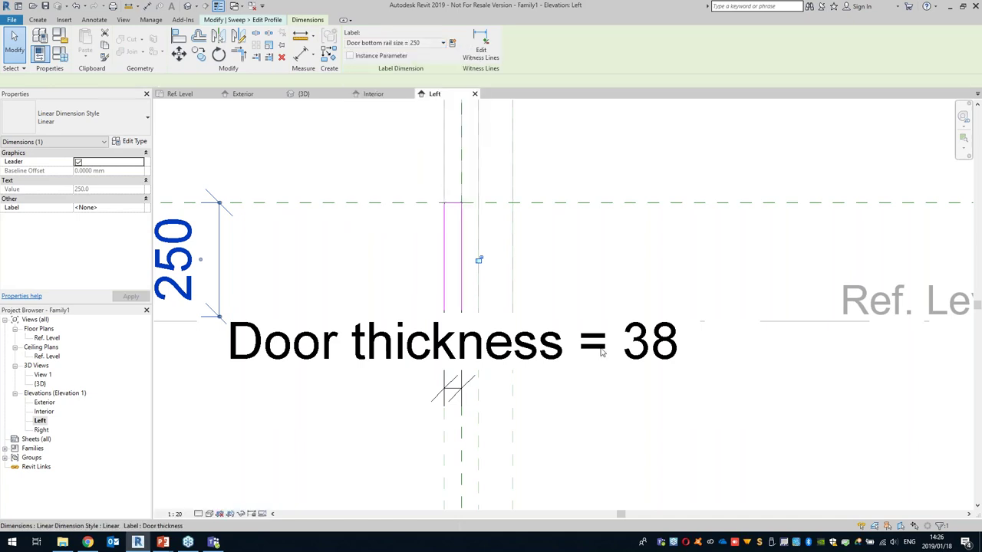
pyautogui.click(683, 414)
pyautogui.scroll(-3, 632, 390)
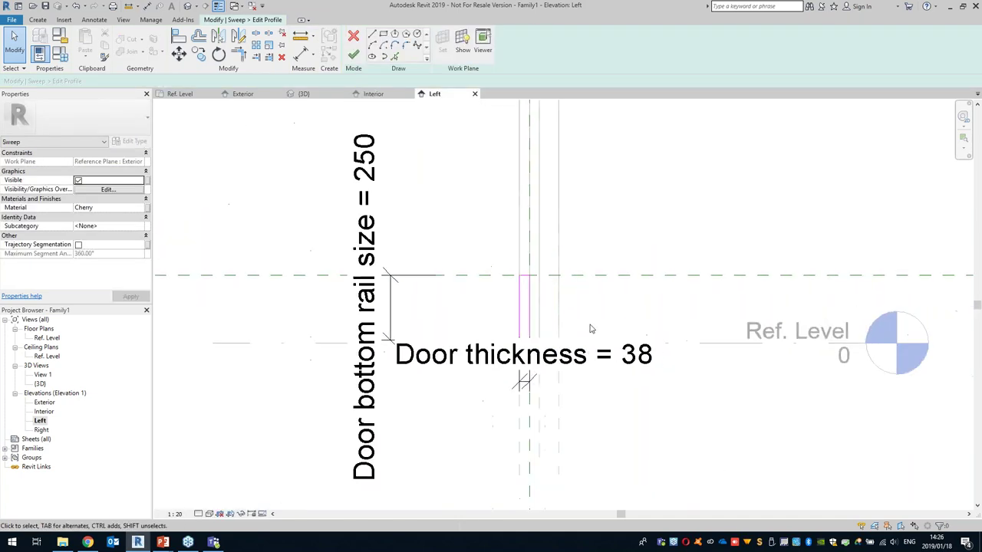
# - Finish the profile sketch and the rail sweep, and show the door in 3D
pyautogui.click(354, 57)
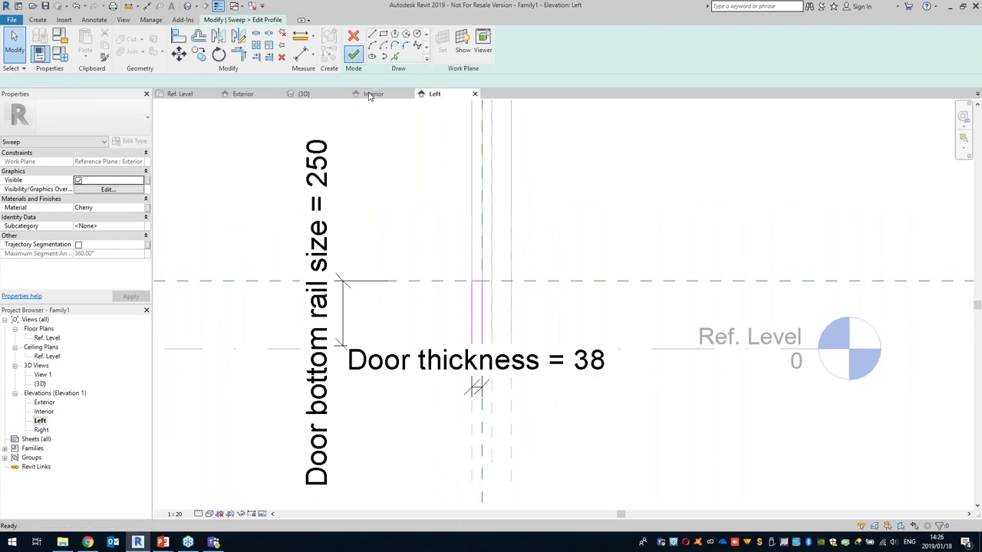
pyautogui.click(354, 56)
pyautogui.click(187, 6)
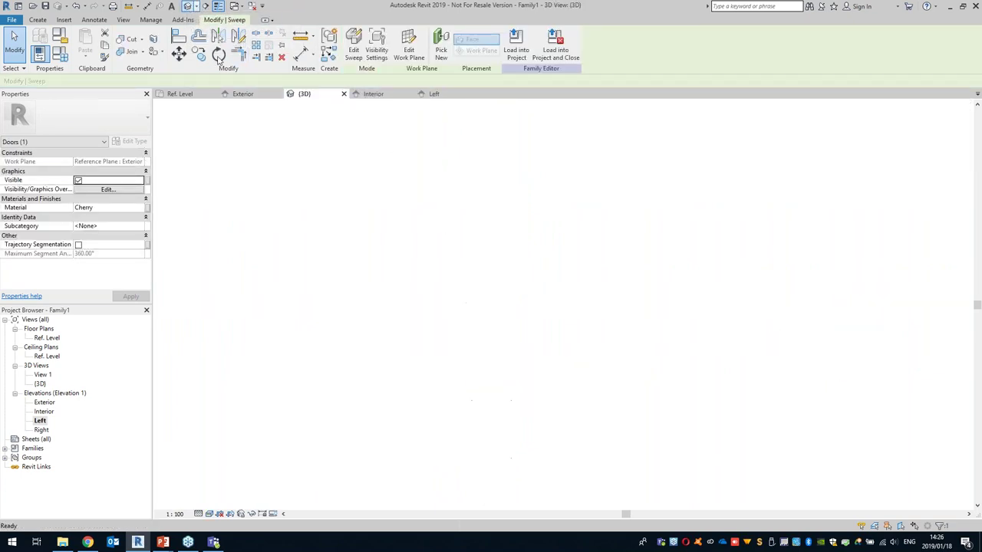
pyautogui.keyDown('shift'); pyautogui.moveTo(381, 268); pyautogui.dragTo(449, 270, button='middle'); pyautogui.keyUp('shift')
pyautogui.scroll(2, 449, 270)
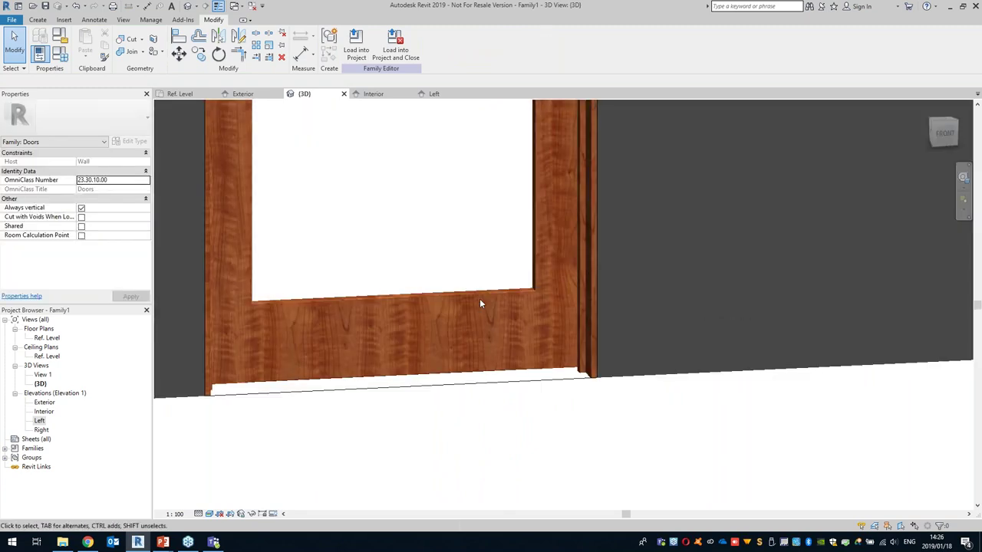
# - Flex the rail by applying a Door bottom rail size of 400 in the family types, then cancel the change
pyautogui.click(501, 301)
pyautogui.press('Escape')
pyautogui.click(60, 54)
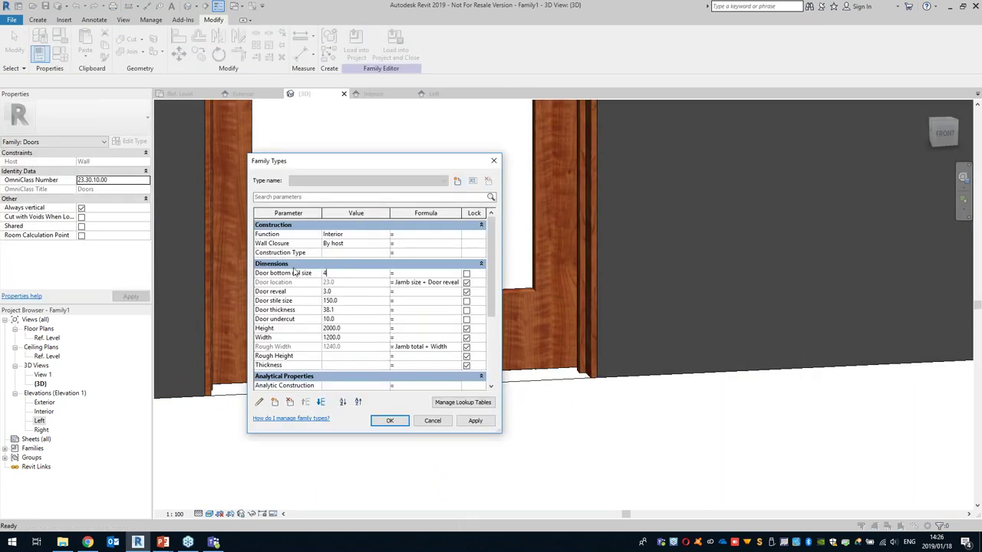
pyautogui.click(476, 422)
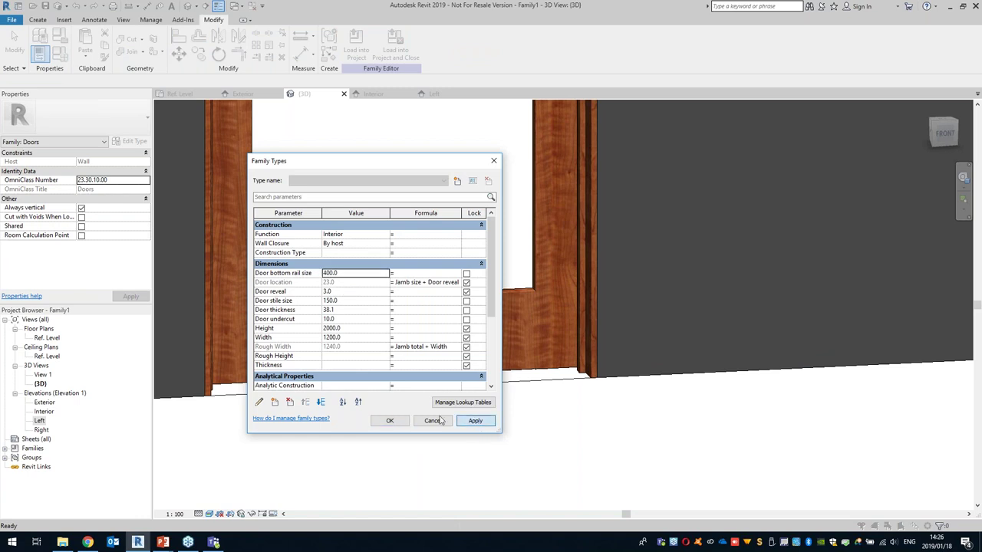
pyautogui.click(462, 334)
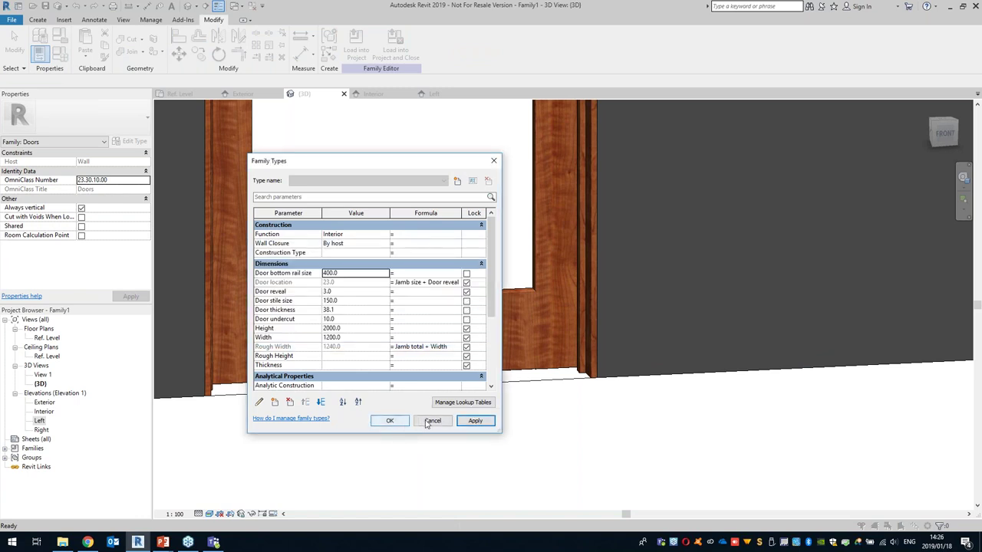
pyautogui.click(433, 421)
# - Inspect the door's bottom rail, stiles and wall opening in 3D from the front and from above
pyautogui.keyDown('shift'); pyautogui.moveTo(407, 337); pyautogui.dragTo(311, 306, button='middle'); pyautogui.keyUp('shift')
pyautogui.click(290, 266)
pyautogui.keyDown('shift'); pyautogui.moveTo(290, 267); pyautogui.dragTo(399, 305, button='middle'); pyautogui.keyUp('shift')
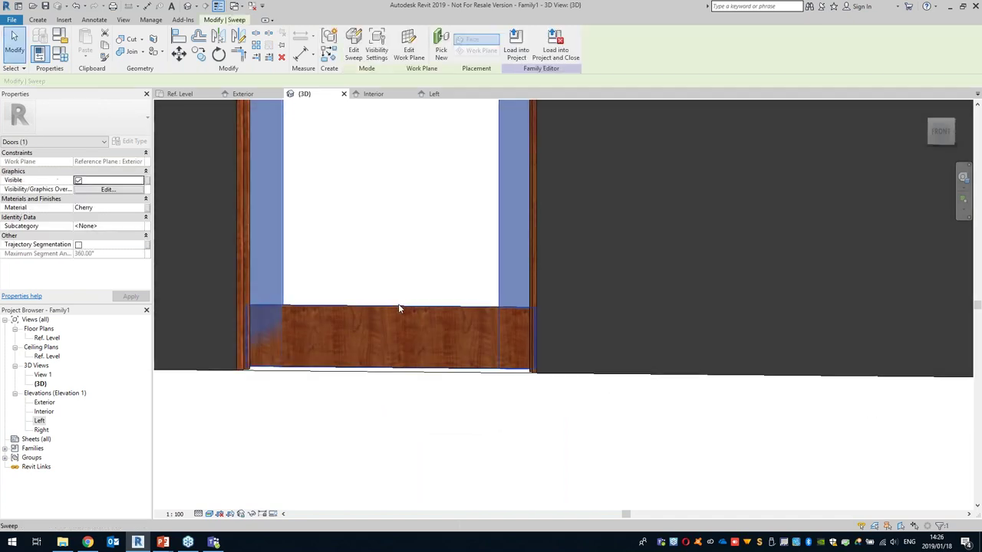
pyautogui.click(404, 310)
pyautogui.scroll(-3, 420, 326)
pyautogui.scroll(-2, 482, 372)
pyautogui.keyDown('shift'); pyautogui.moveTo(463, 302); pyautogui.dragTo(458, 350, button='middle'); pyautogui.keyUp('shift')
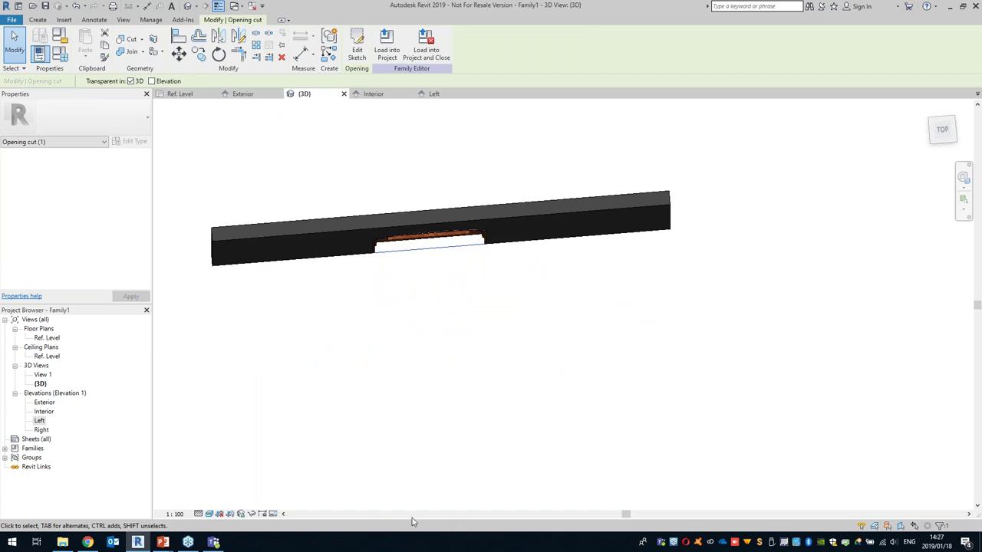
# - In the Ref. Level plan, add reference planes along the door panel's inner face and 19 mm inside the Exterior plane
pyautogui.doubleClick(47, 338)
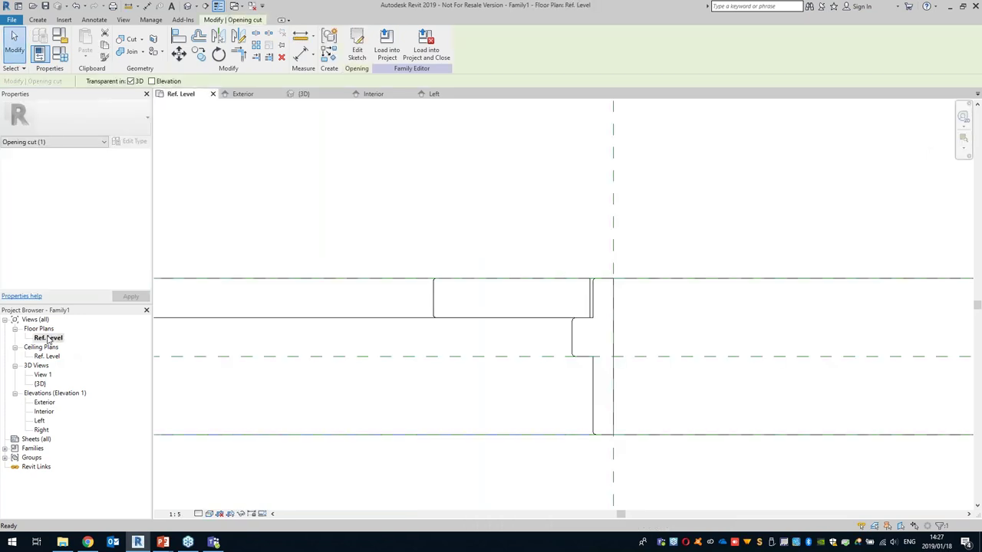
pyautogui.scroll(-2, 268, 346)
pyautogui.moveTo(246, 356); pyautogui.dragTo(518, 307, button='middle')
pyautogui.scroll(-2, 568, 367)
pyautogui.click(324, 204)
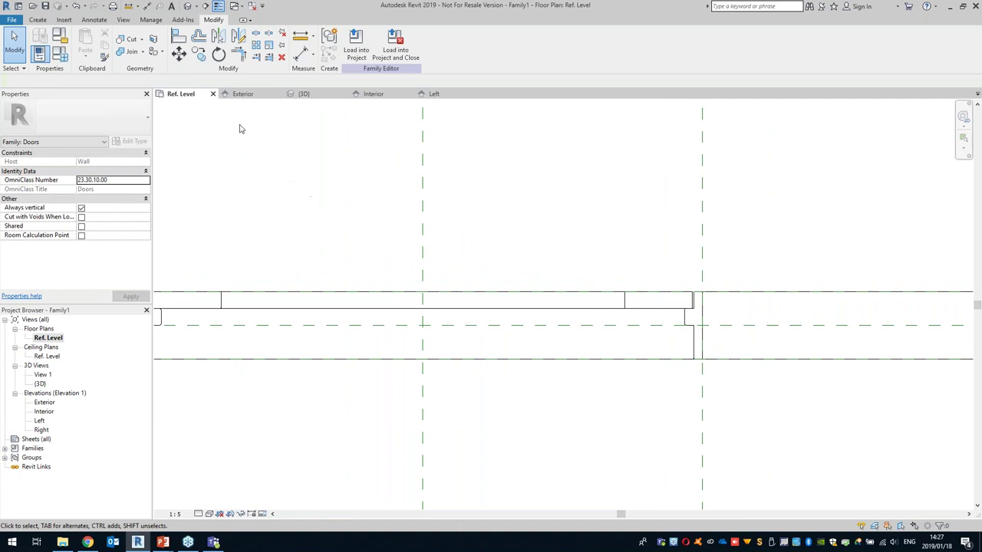
pyautogui.click(37, 20)
pyautogui.scroll(-2, 786, 261)
pyautogui.moveTo(684, 299); pyautogui.dragTo(548, 319, button='middle')
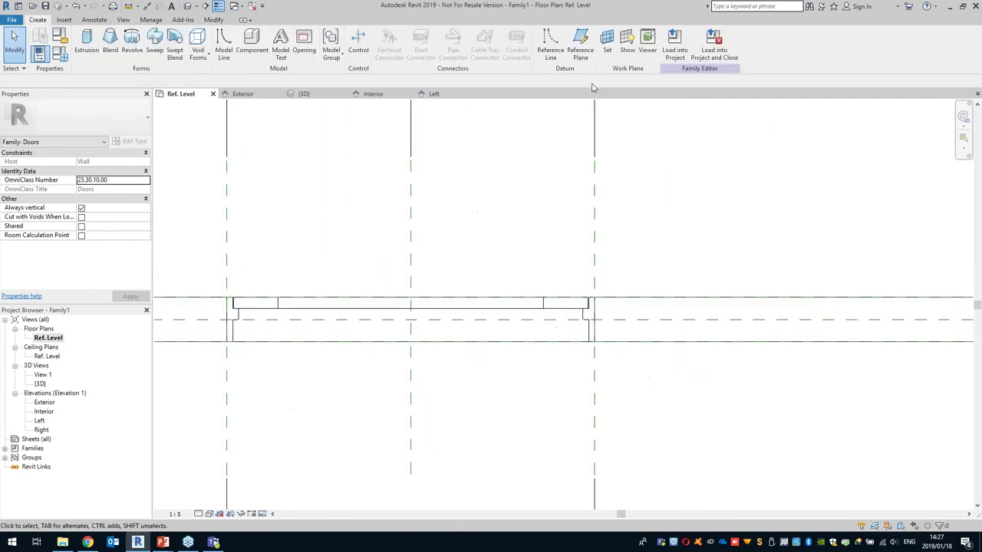
pyautogui.click(580, 42)
pyautogui.click(364, 34)
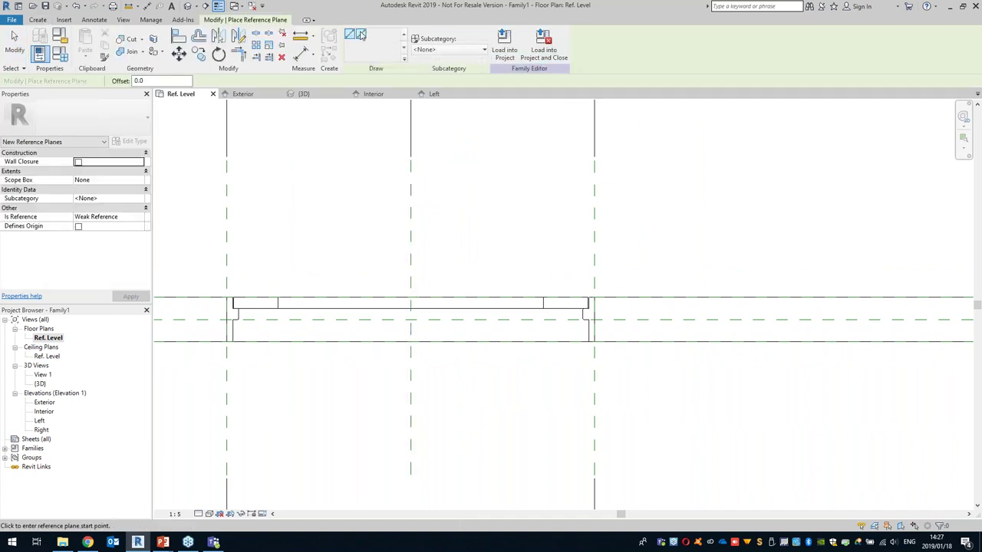
pyautogui.click(157, 80)
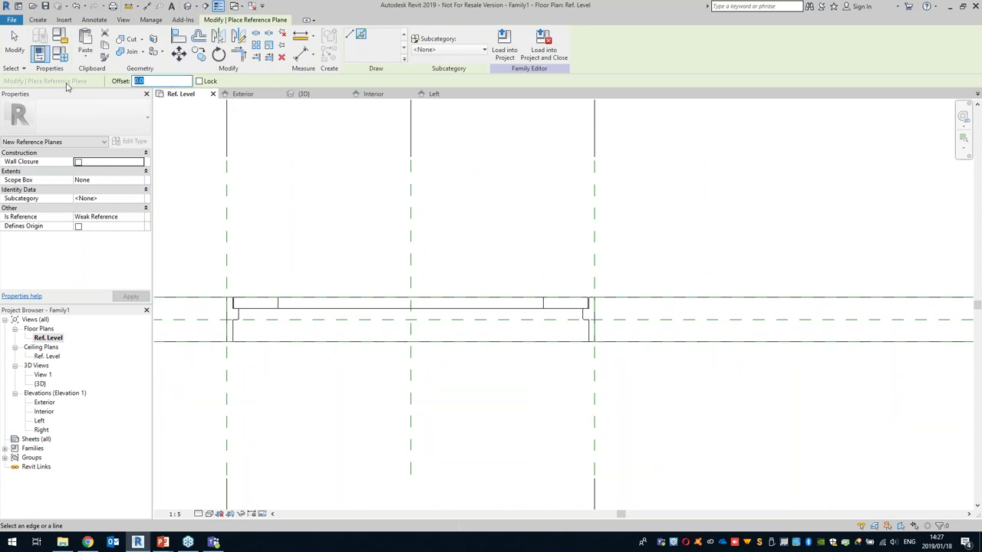
pyautogui.click(471, 303)
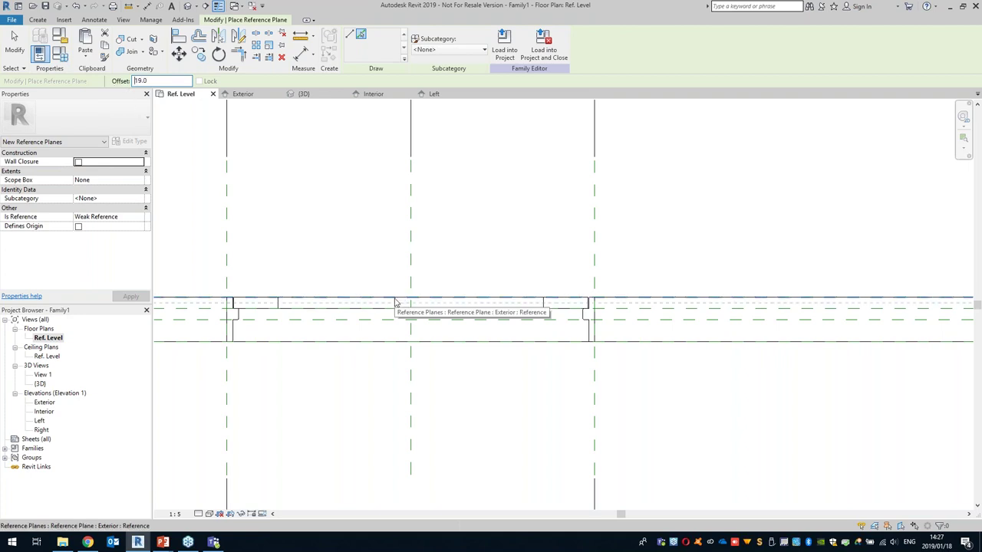
# - Add an aligned dimension from the Exterior reference plane to the plane on the door panel's inner face
pyautogui.scroll(1, 417, 301)
pyautogui.scroll(1, 418, 297)
pyautogui.moveTo(420, 296); pyautogui.dragTo(339, 274, button='middle')
pyautogui.click(302, 55)
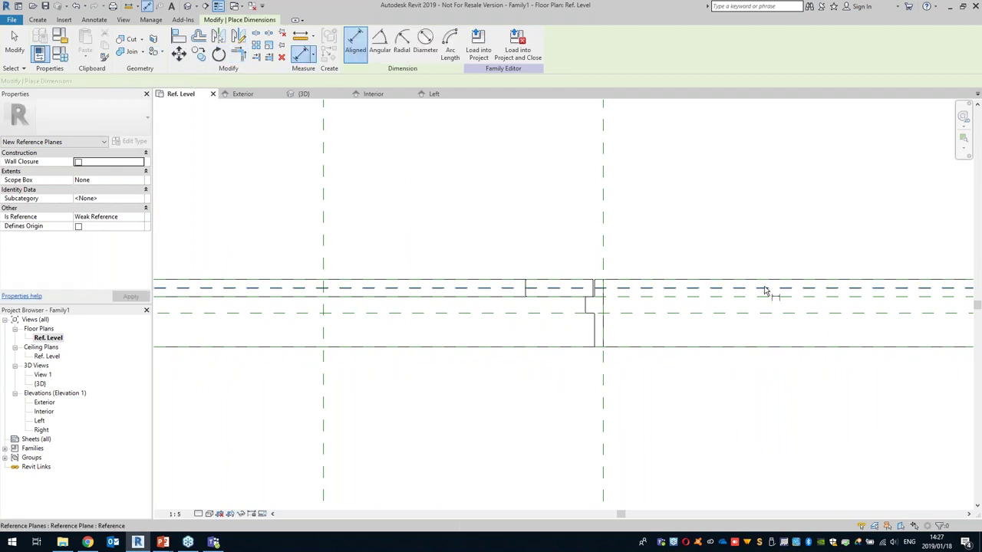
pyautogui.scroll(1, 772, 292)
pyautogui.scroll(-1, 848, 279)
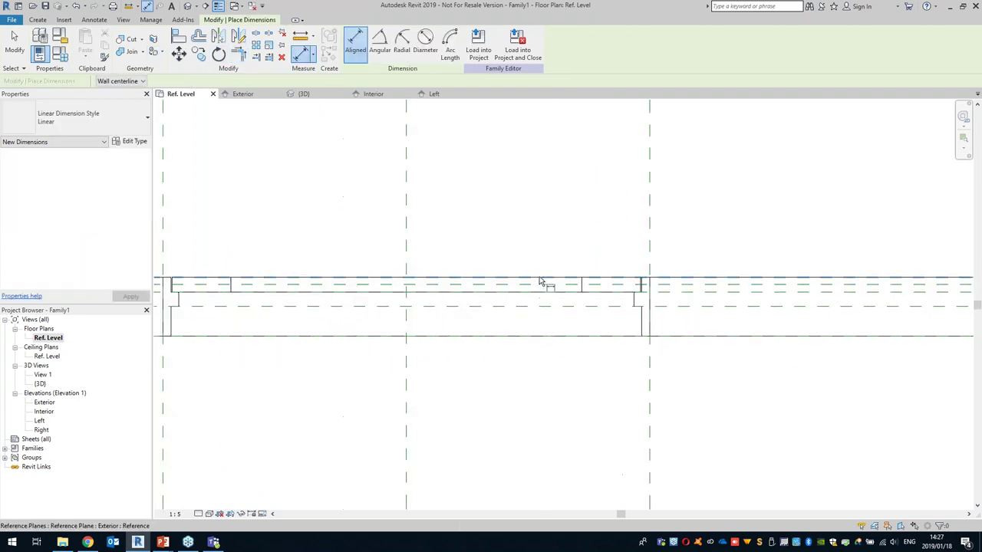
pyautogui.click(523, 279)
pyautogui.click(532, 292)
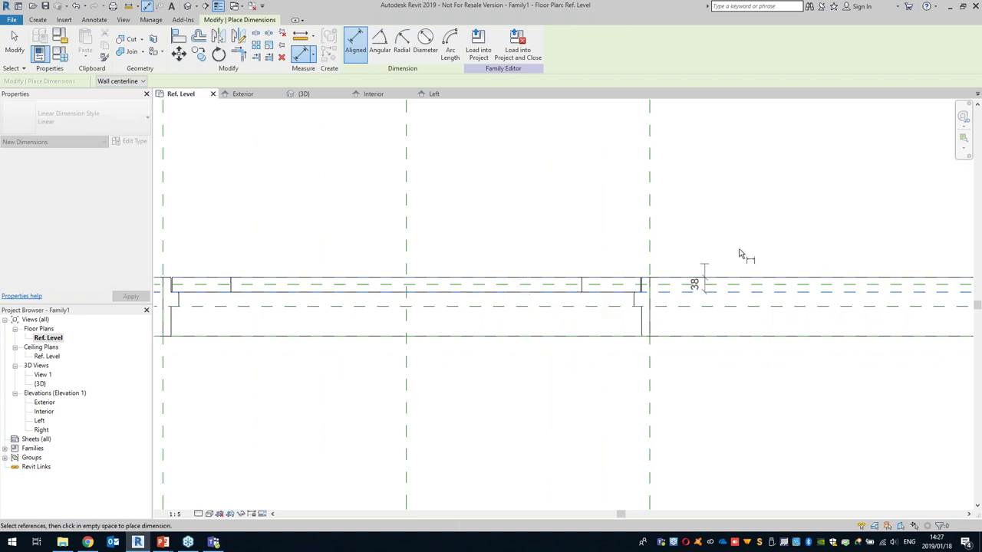
pyautogui.click(755, 228)
# - Dimension across the Exterior, middle and inner-face reference planes in one string and constrain its segments to be equal
pyautogui.scroll(2, 395, 281)
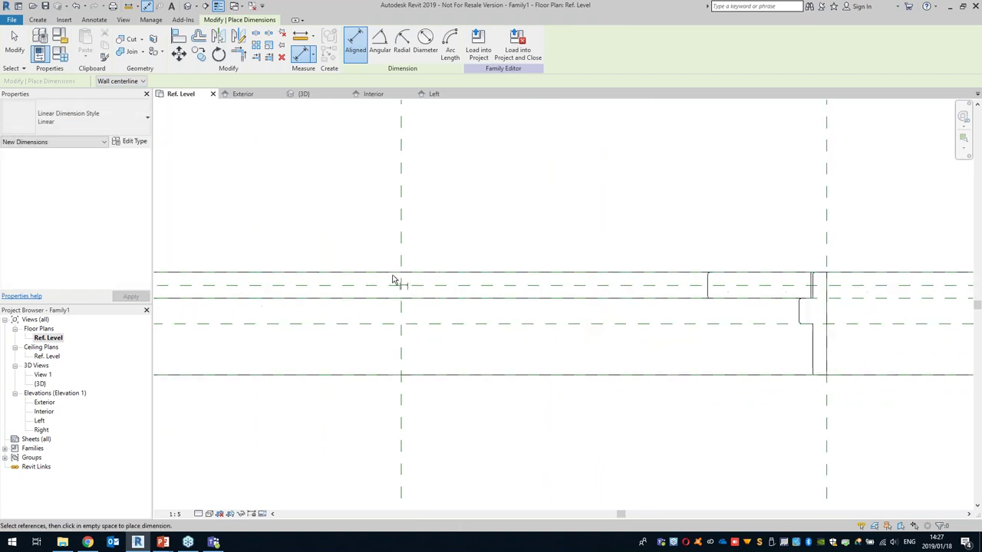
pyautogui.click(349, 276)
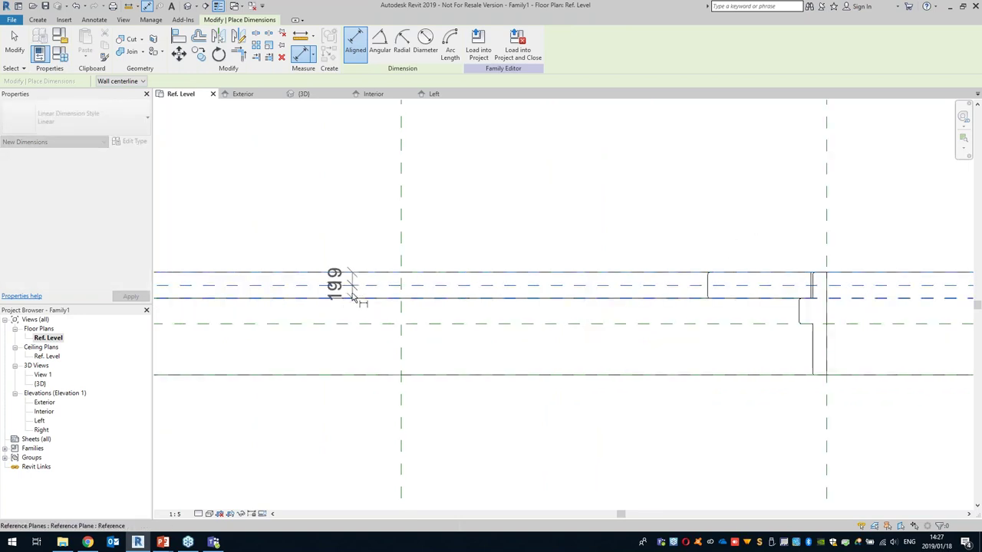
pyautogui.click(351, 287)
pyautogui.click(336, 205)
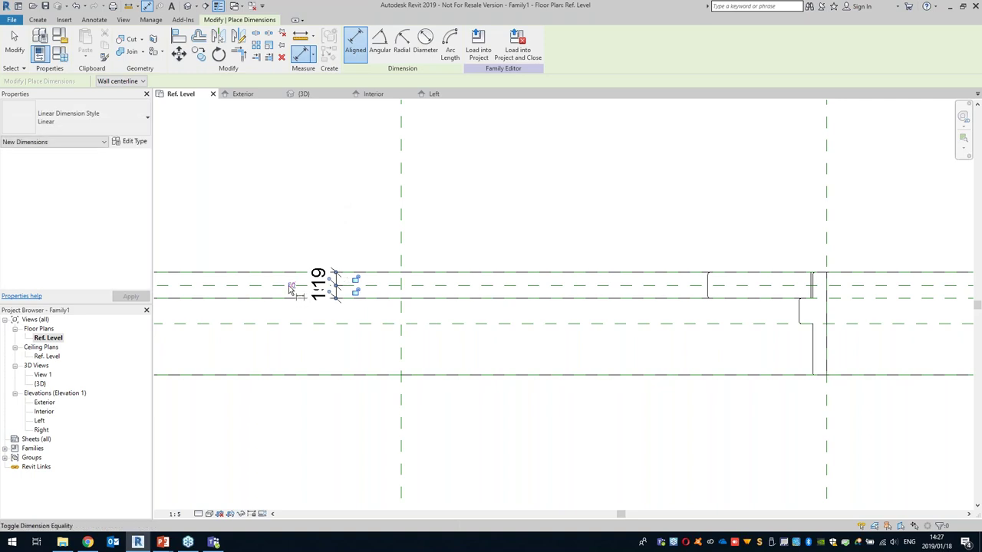
pyautogui.press('Escape')
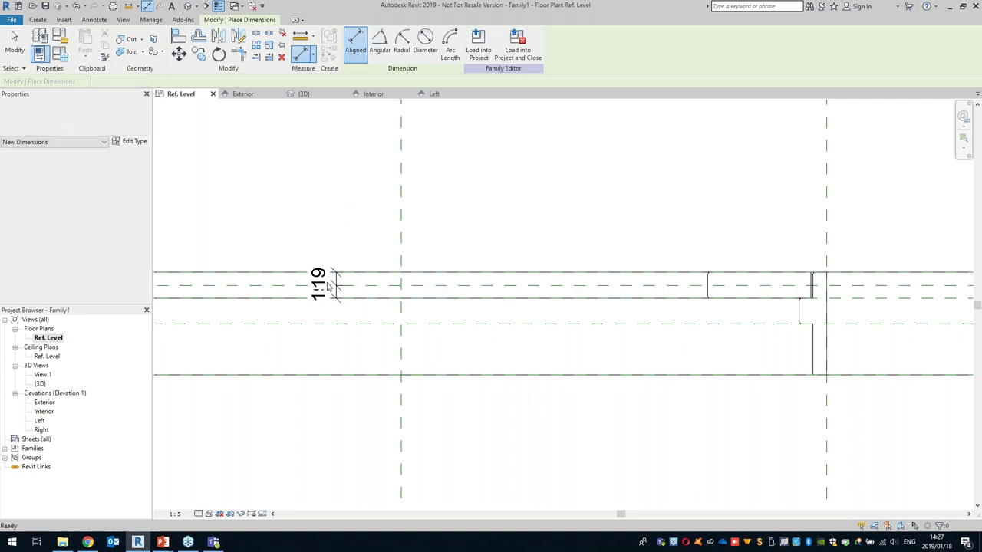
pyautogui.click(332, 287)
pyautogui.click(292, 286)
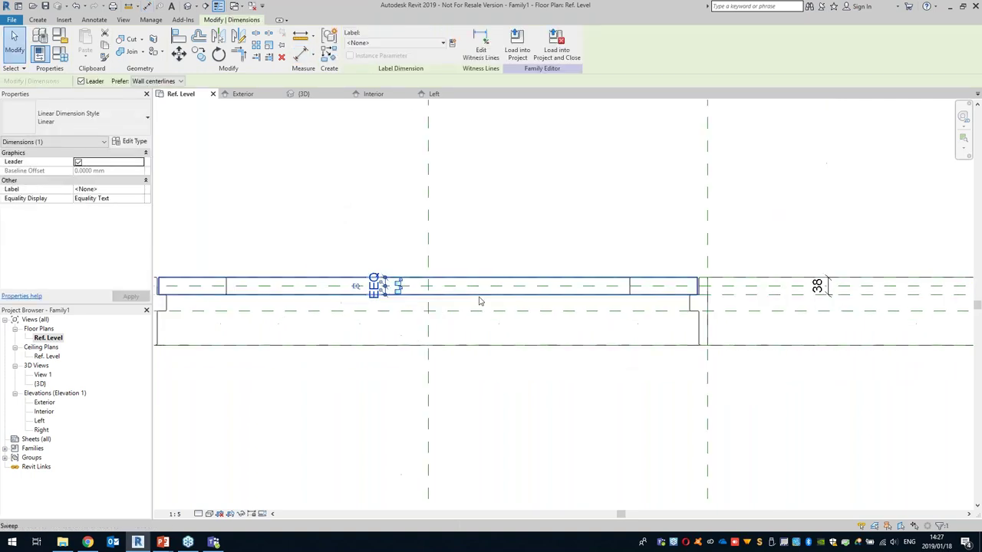
# - Name the reference plane in the middle of the door panel's thickness "Glass location"
pyautogui.click(763, 294)
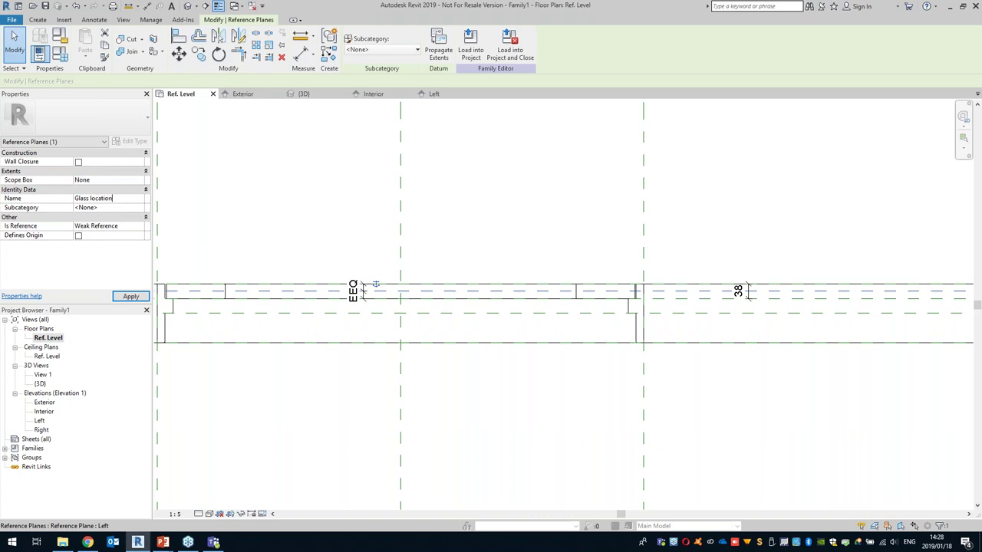
pyautogui.click(130, 297)
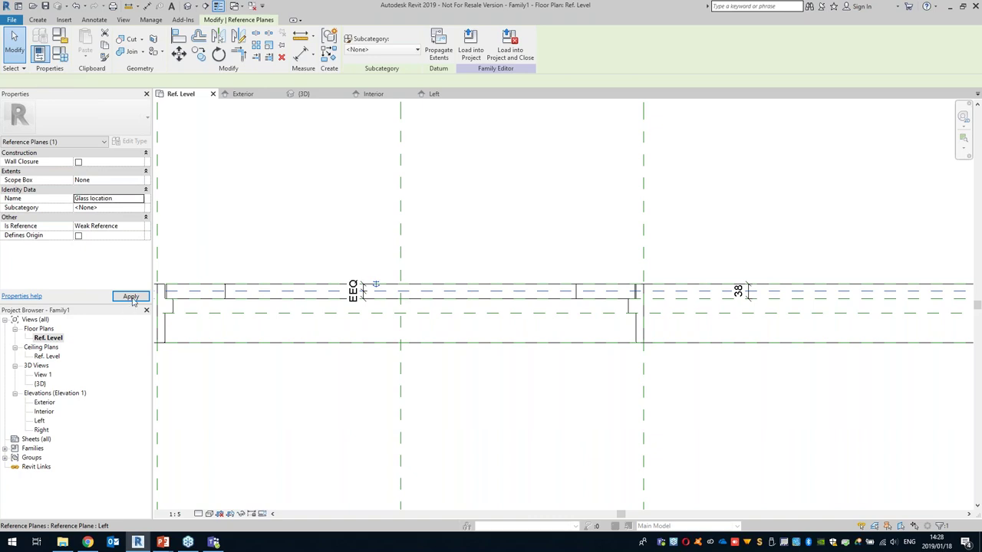
pyautogui.scroll(4, 328, 308)
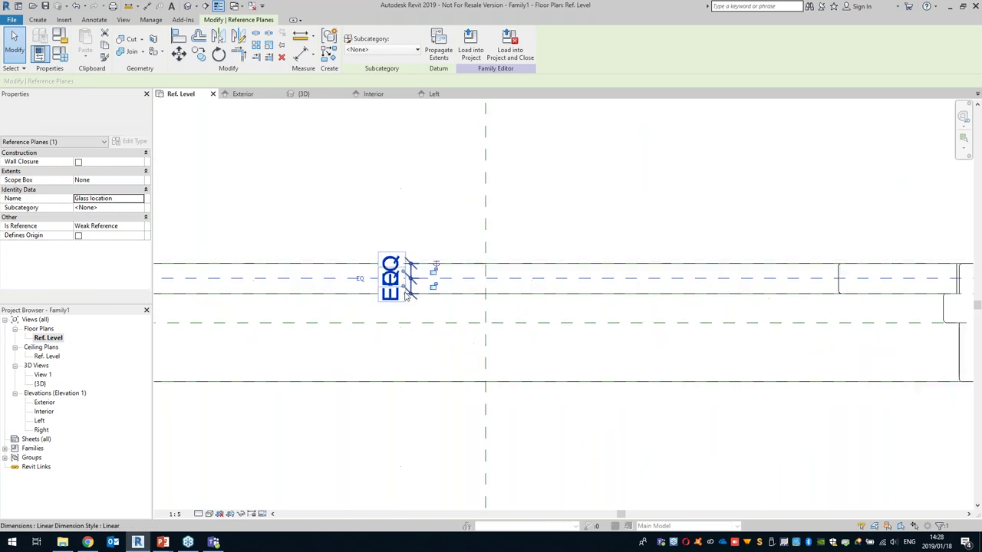
pyautogui.scroll(-2, 361, 267)
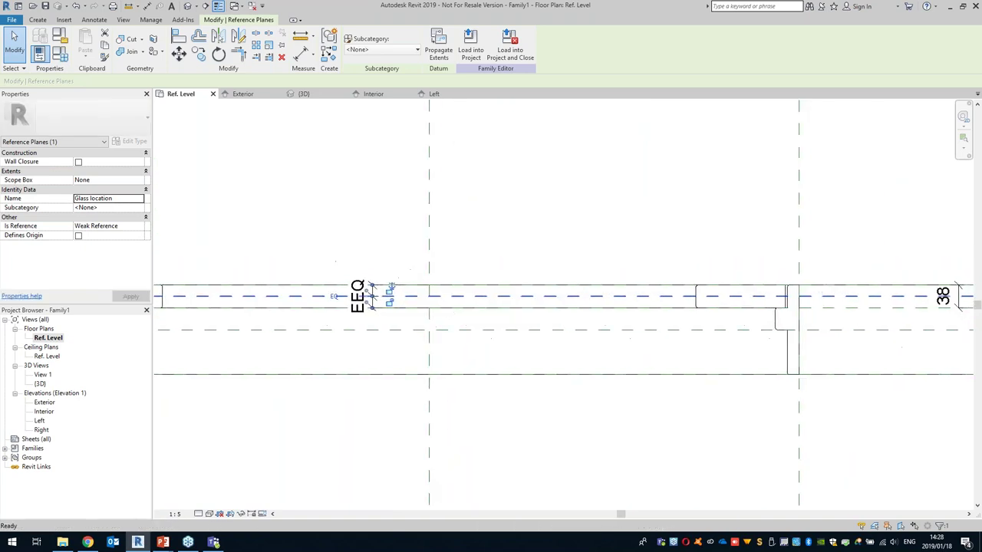
# - In the Exterior elevation, start a solid extrusion and set its work plane to Reference Plane : Glass location
pyautogui.doubleClick(44, 403)
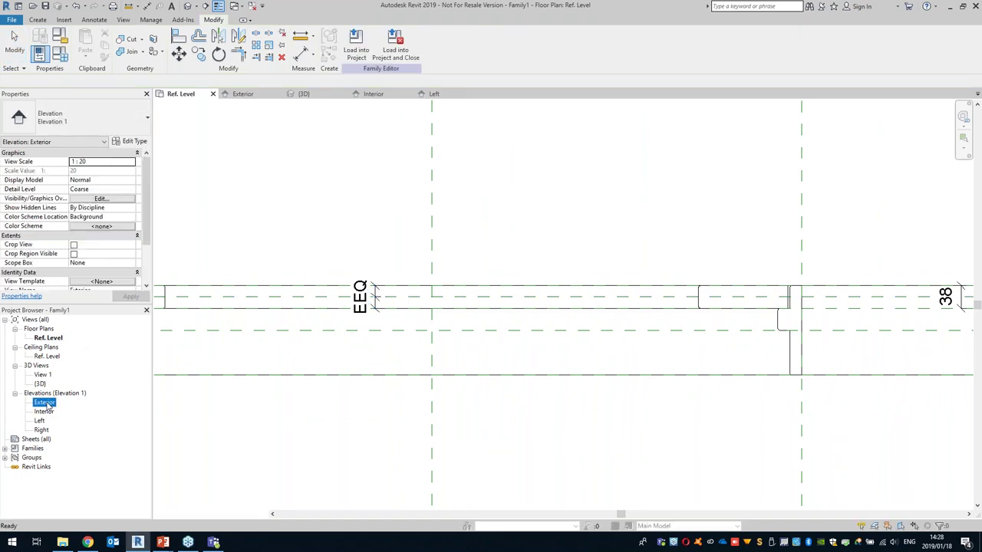
pyautogui.scroll(-4, 406, 216)
pyautogui.moveTo(406, 215)
pyautogui.mouseDown(button='middle')
pyautogui.moveTo(476, 331)
pyautogui.moveTo(458, 400)
pyautogui.mouseUp(button='middle')
pyautogui.scroll(1, 446, 353)
pyautogui.moveTo(446, 352); pyautogui.dragTo(450, 350, button='middle')
pyautogui.moveTo(372, 308); pyautogui.dragTo(338, 284, button='middle')
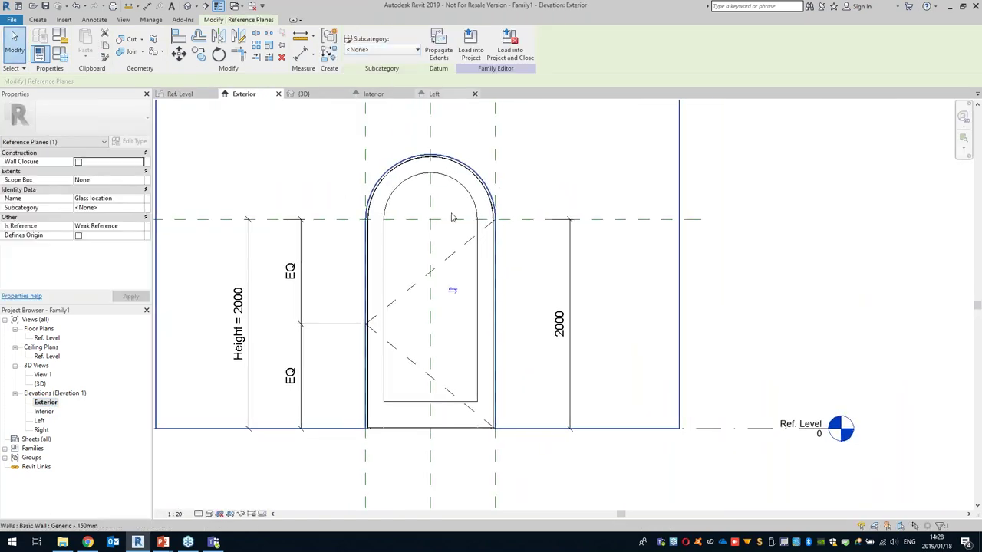
pyautogui.scroll(2, 417, 263)
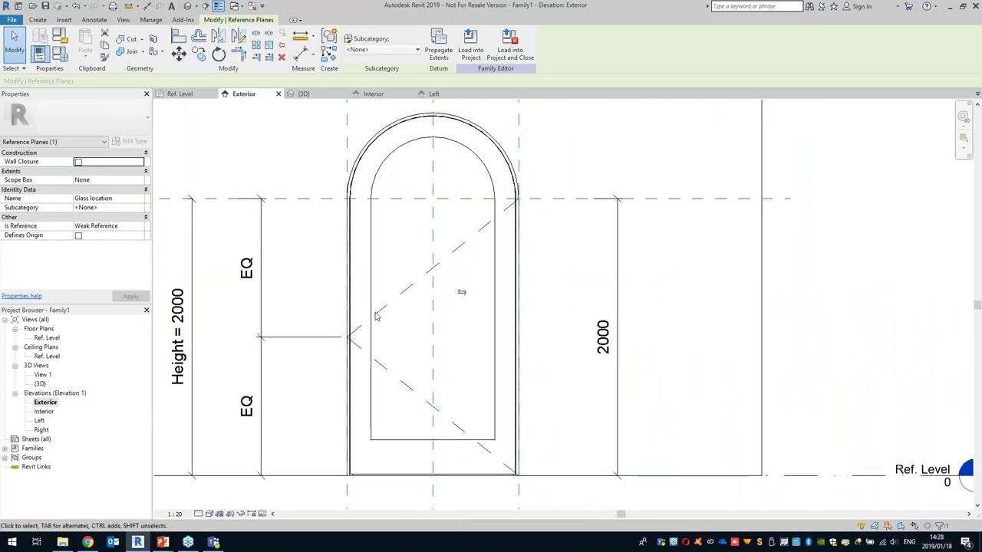
pyautogui.click(37, 19)
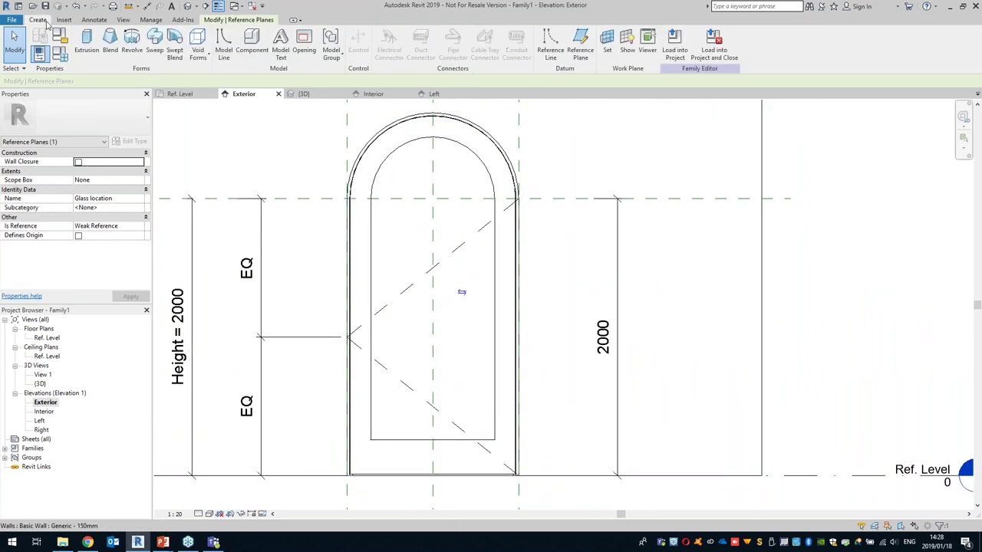
pyautogui.click(88, 55)
pyautogui.moveTo(315, 256); pyautogui.dragTo(304, 235, button='middle')
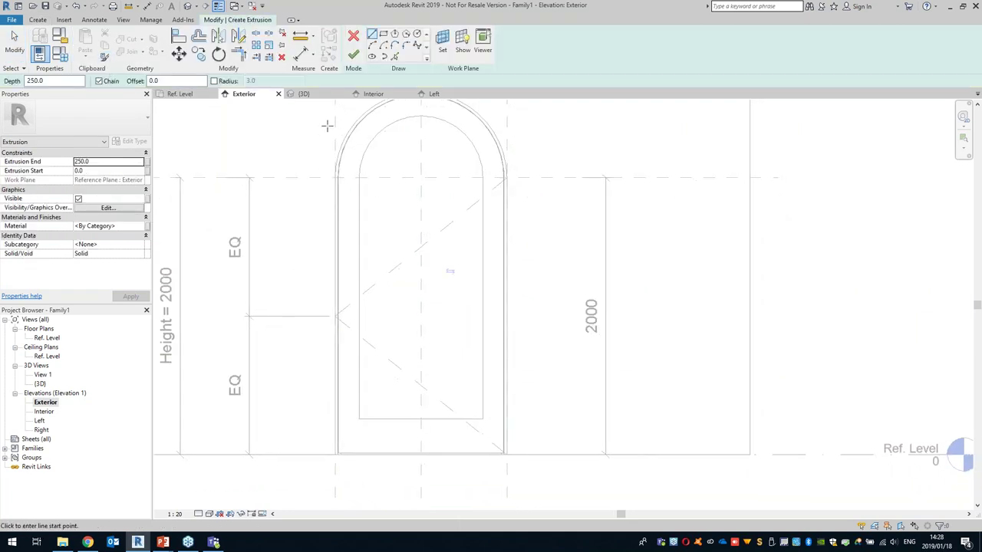
pyautogui.click(449, 49)
pyautogui.click(365, 235)
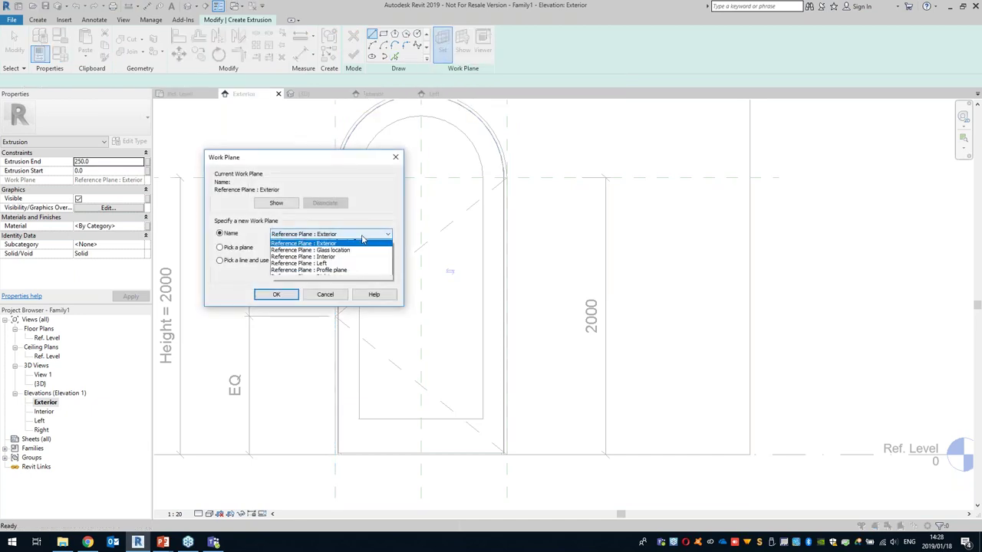
pyautogui.click(342, 264)
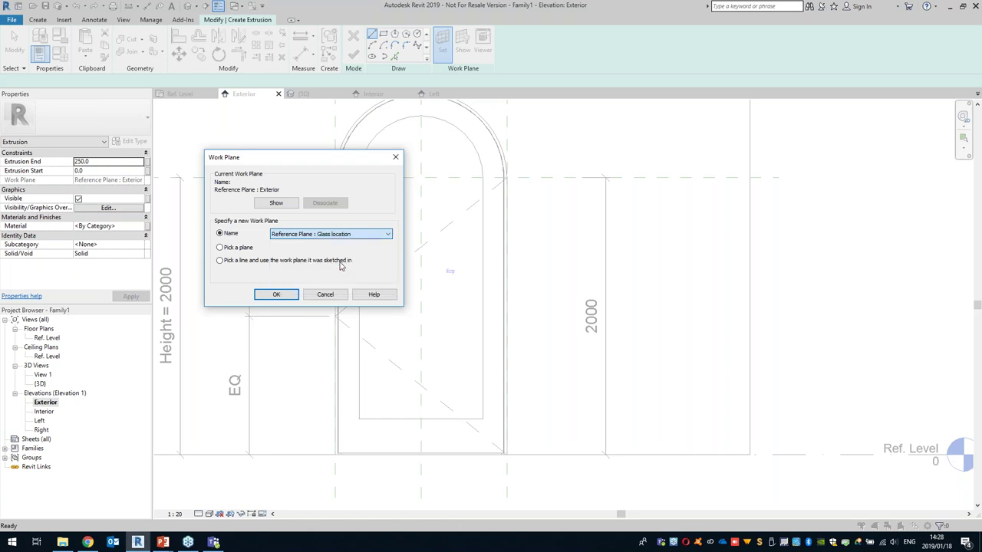
pyautogui.click(281, 294)
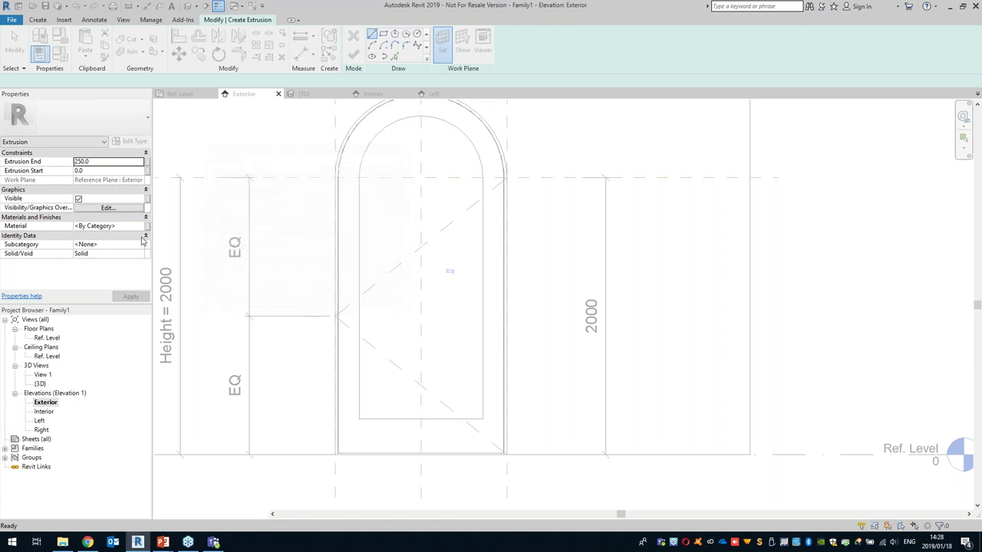
# - Pick both vertical inner edges of the door panel's opening as extrusion sketch lines locked to the panel
pyautogui.click(395, 56)
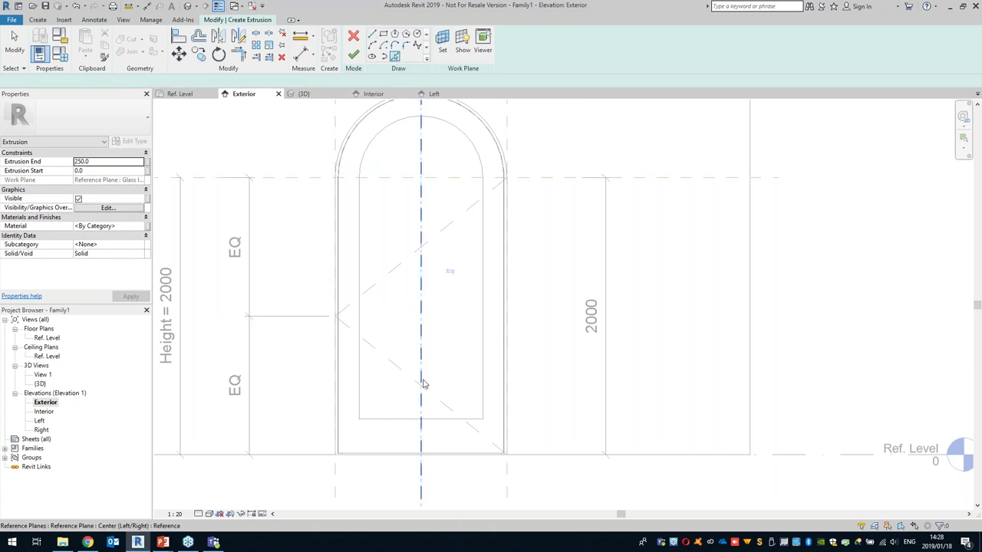
pyautogui.scroll(10, 397, 425)
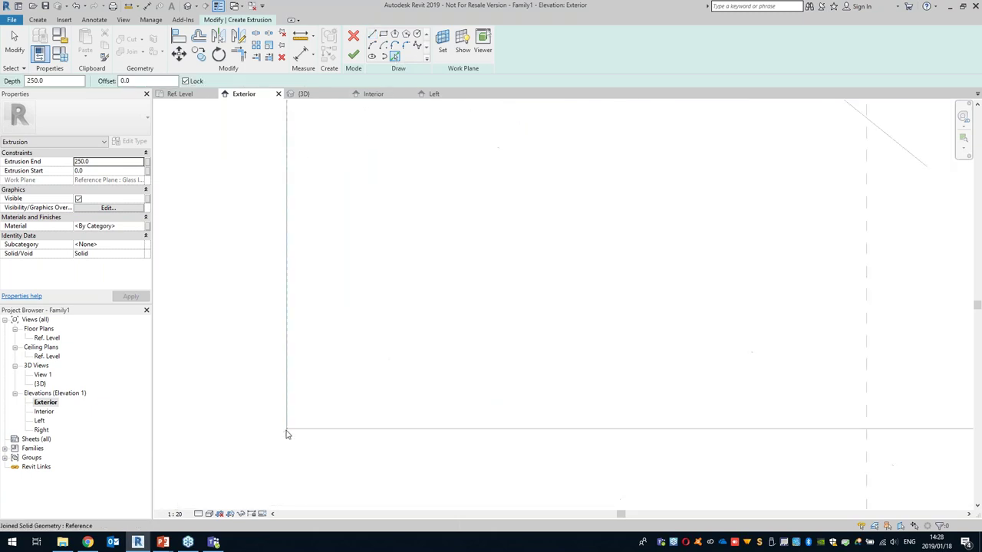
pyautogui.click(288, 433)
pyautogui.scroll(-5, 509, 378)
pyautogui.moveTo(439, 353); pyautogui.dragTo(2, 295, button='middle')
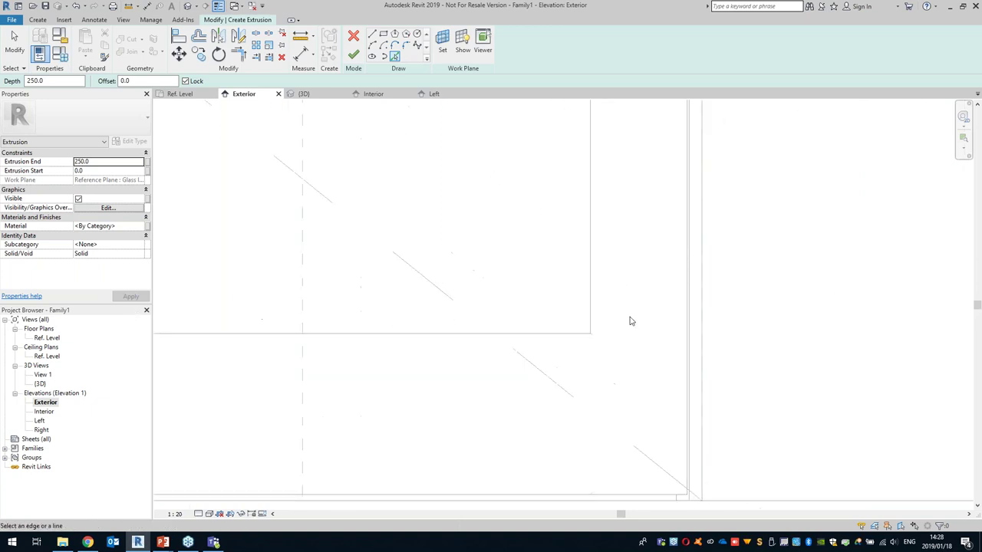
pyautogui.click(592, 336)
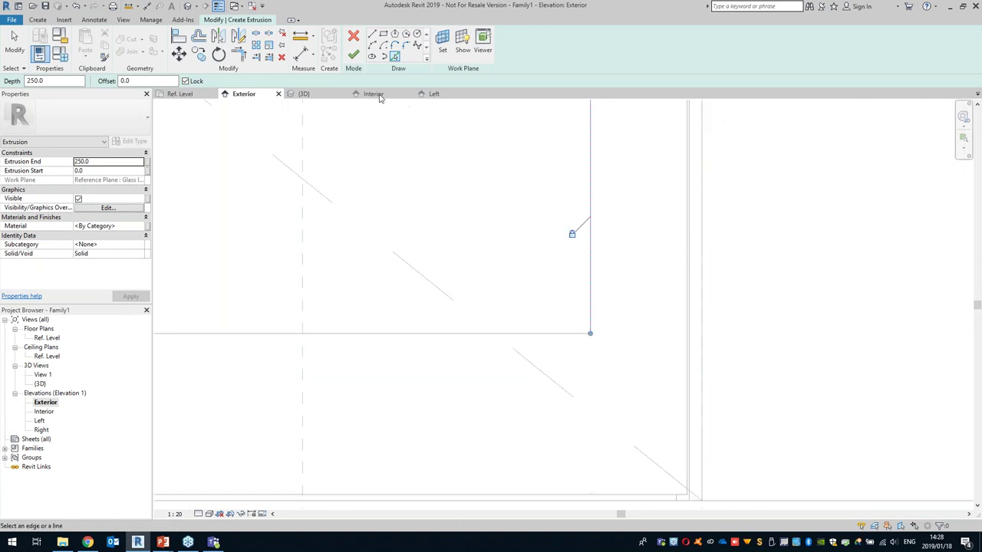
# - Sketch the horizontal bottom line of the glass between the two vertical lines and lock it to the bottom rail's edge
pyautogui.click(372, 35)
pyautogui.click(590, 334)
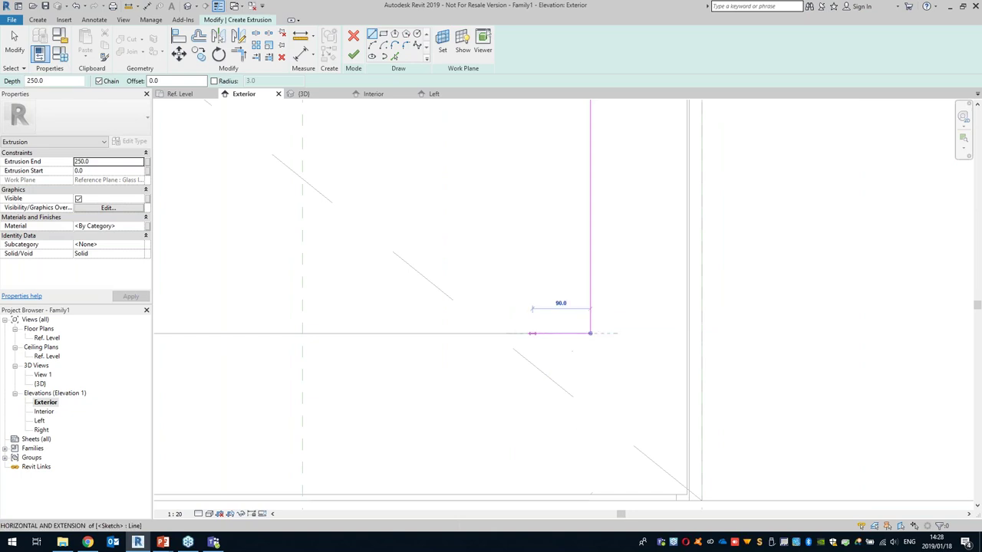
pyautogui.moveTo(435, 335); pyautogui.dragTo(824, 335, button='middle')
pyautogui.scroll(-1, 824, 334)
pyautogui.click(504, 335)
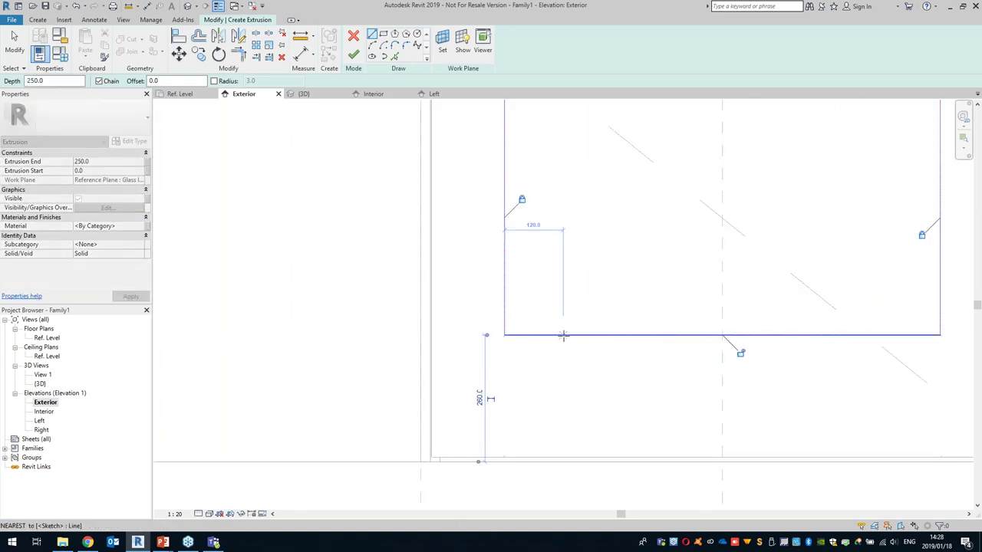
pyautogui.scroll(-1, 634, 313)
pyautogui.click(713, 343)
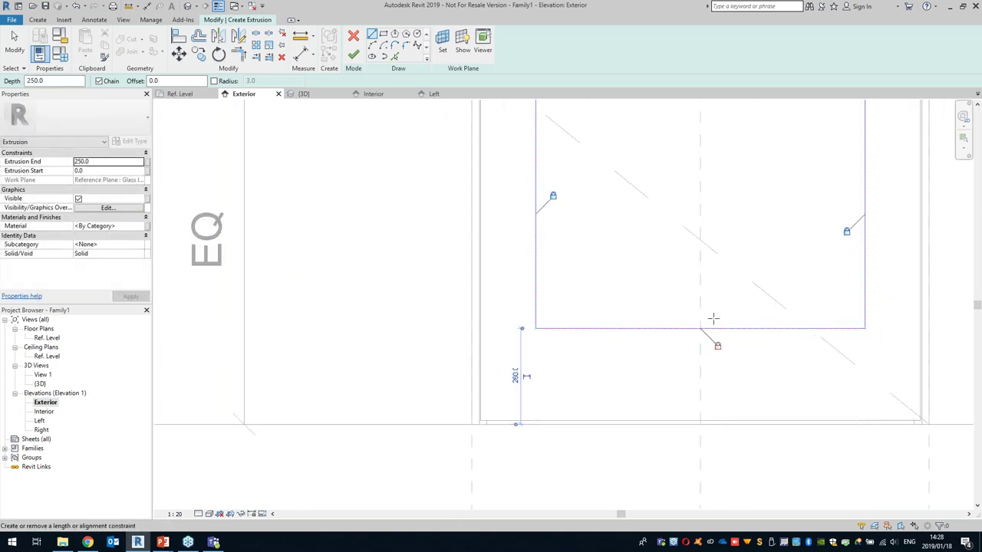
# - Close the glass sketch with a start-end-radius arc following the arched inner edge of the door panel
pyautogui.scroll(-3, 687, 211)
pyautogui.moveTo(662, 162); pyautogui.dragTo(610, 497, button='middle')
pyautogui.scroll(3, 563, 323)
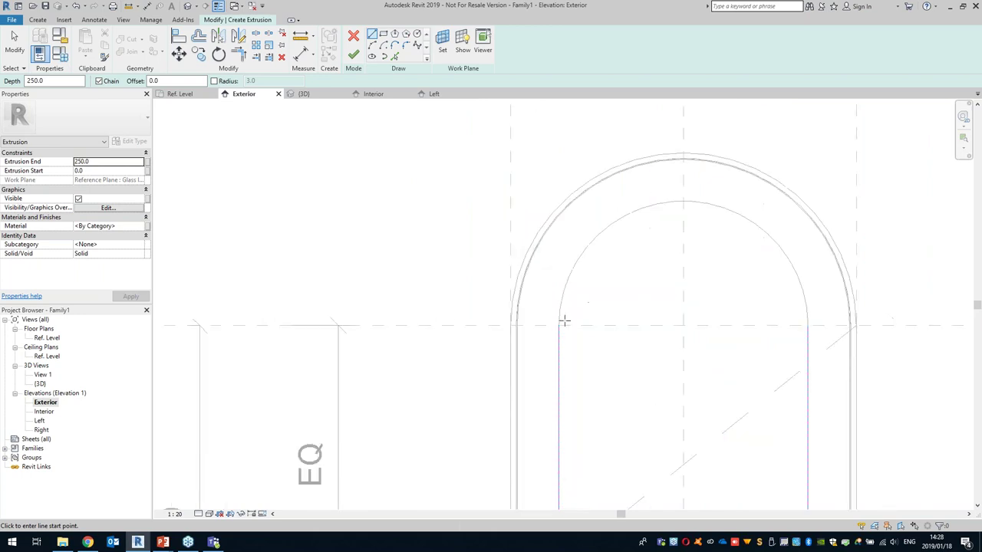
pyautogui.scroll(1, 717, 313)
pyautogui.moveTo(717, 314); pyautogui.dragTo(628, 315, button='middle')
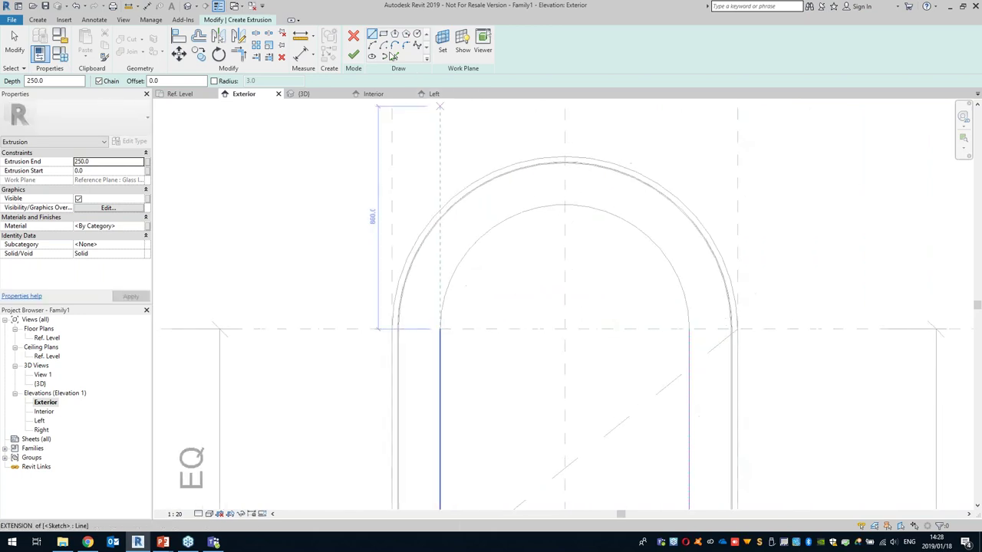
pyautogui.click(440, 329)
pyautogui.click(688, 329)
pyautogui.click(566, 206)
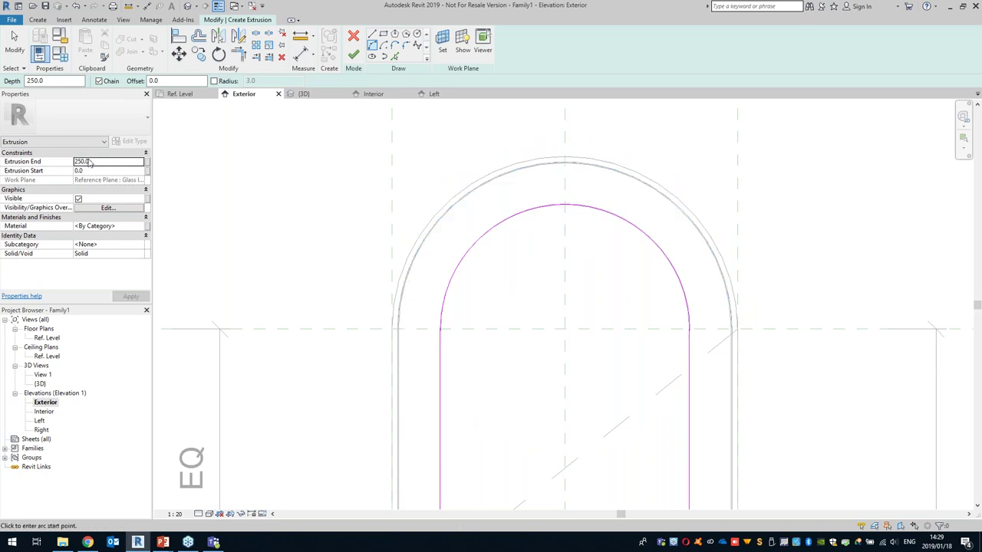
# - Set the glass extrusion's end to -3 and its start to 3
pyautogui.click(103, 161)
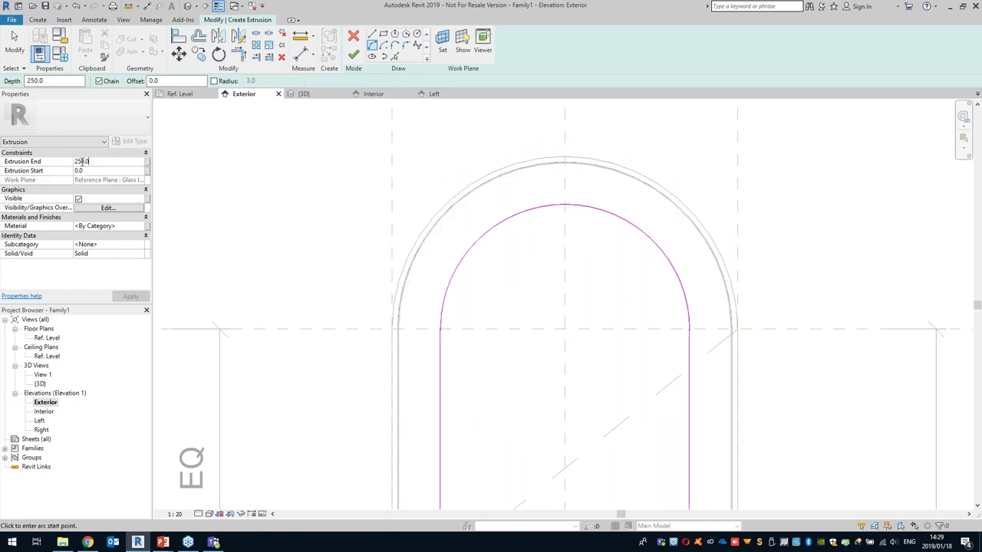
pyautogui.write('-3')
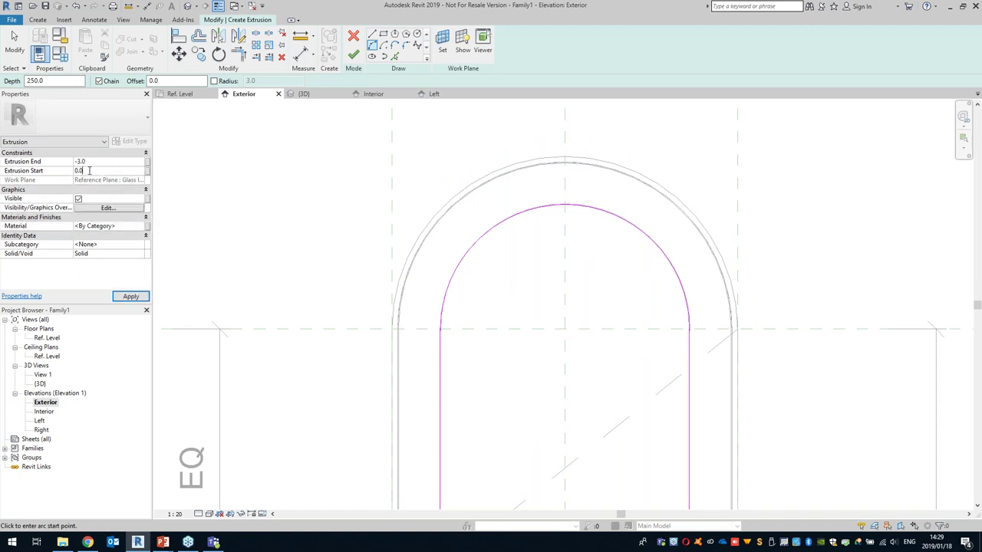
pyautogui.write('3')
pyautogui.press('Return')
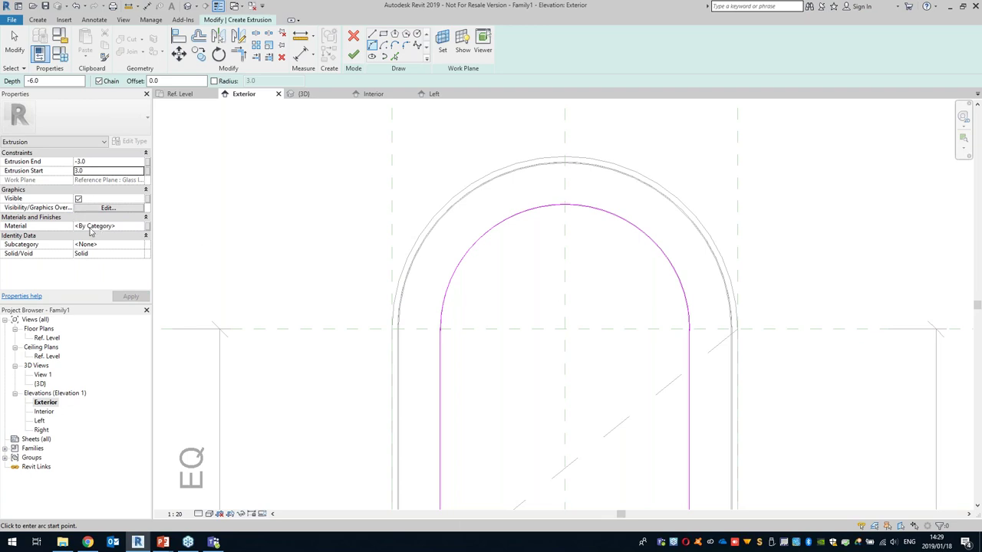
# - Assign the Glass material to the extrusion and finish the sketch
pyautogui.click(139, 227)
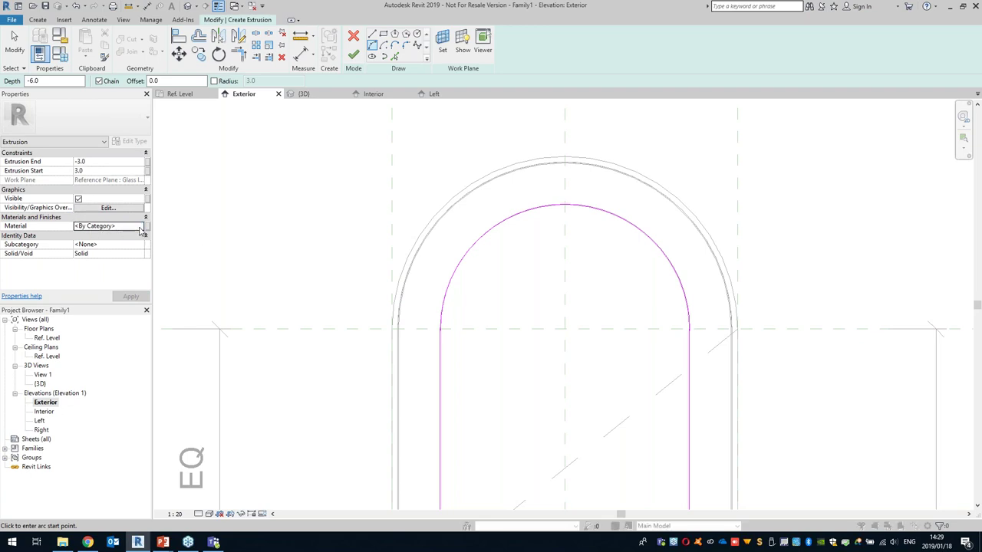
pyautogui.click(141, 226)
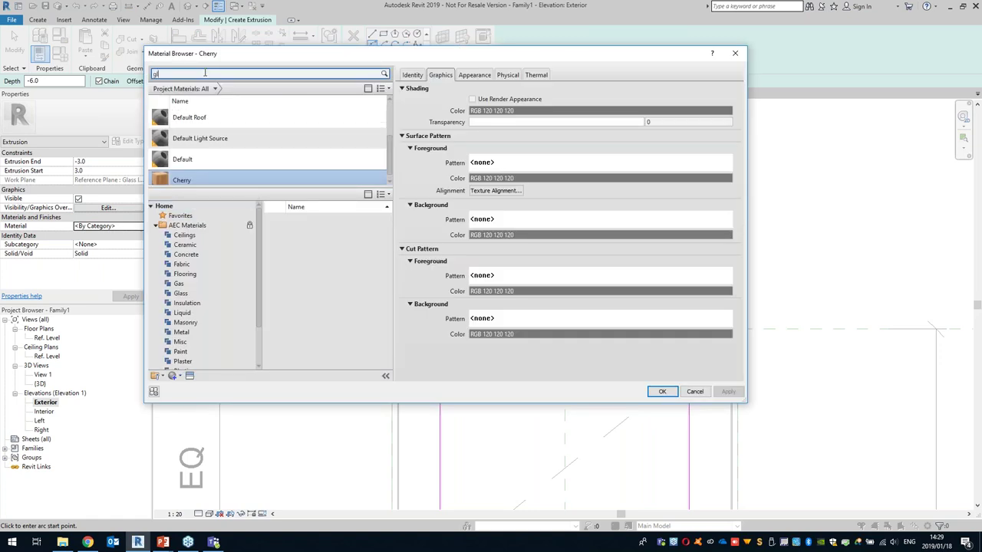
pyautogui.doubleClick(180, 129)
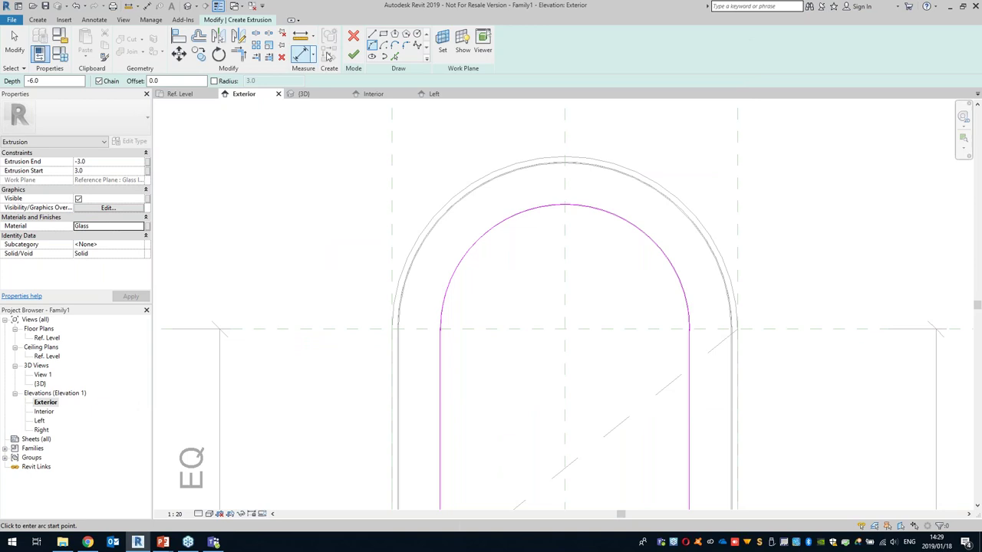
pyautogui.click(353, 55)
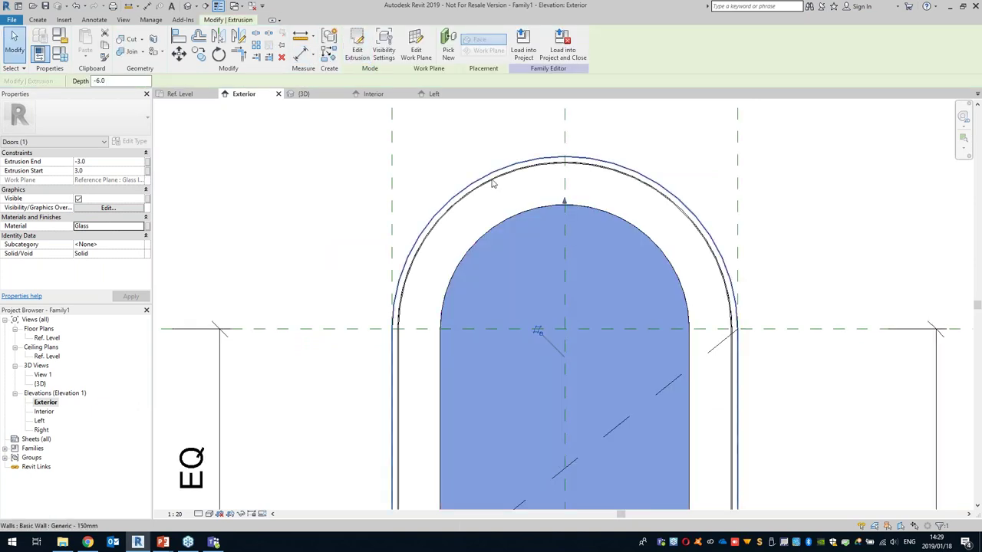
# - Inspect the glass panel within the arched door from the front in the 3D view
pyautogui.click(187, 7)
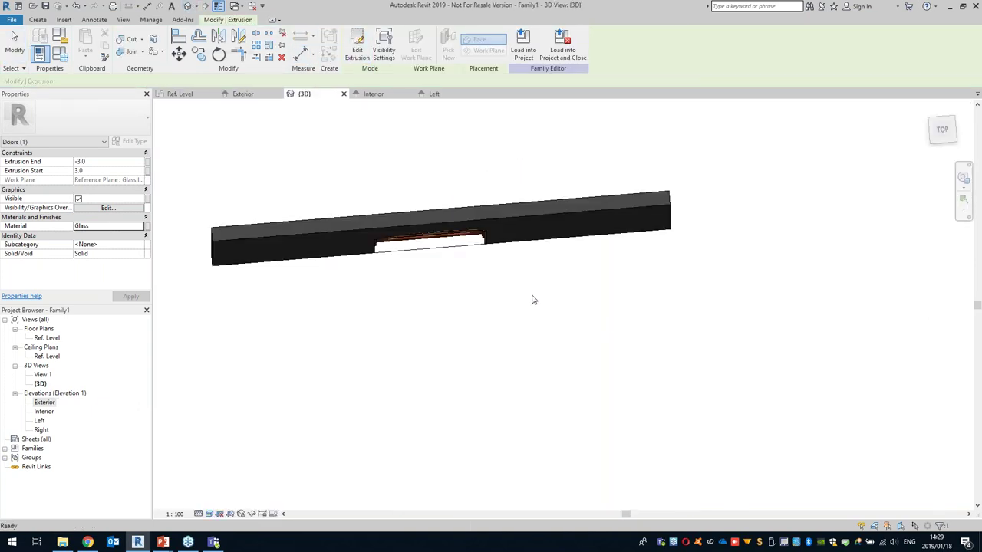
pyautogui.keyDown('shift'); pyautogui.moveTo(491, 140); pyautogui.dragTo(487, 368, button='middle'); pyautogui.keyUp('shift')
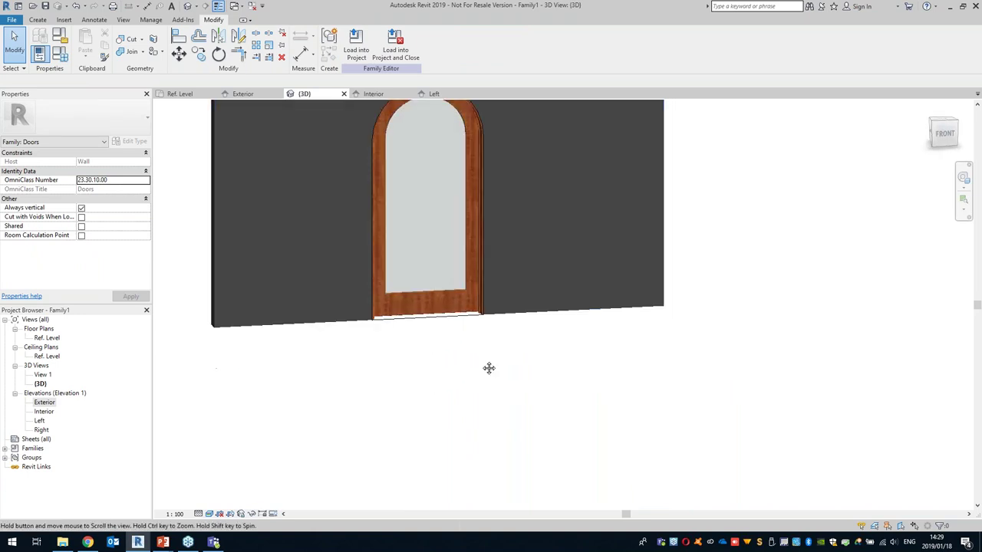
pyautogui.moveTo(478, 309)
pyautogui.keyDown('shift'); pyautogui.mouseDown(button='middle')
pyautogui.moveTo(465, 336)
pyautogui.moveTo(346, 287)
pyautogui.moveTo(364, 335)
pyautogui.moveTo(408, 340)
pyautogui.moveTo(452, 322)
pyautogui.moveTo(483, 345)
pyautogui.moveTo(492, 317)
pyautogui.mouseUp(button='middle'); pyautogui.keyUp('shift')
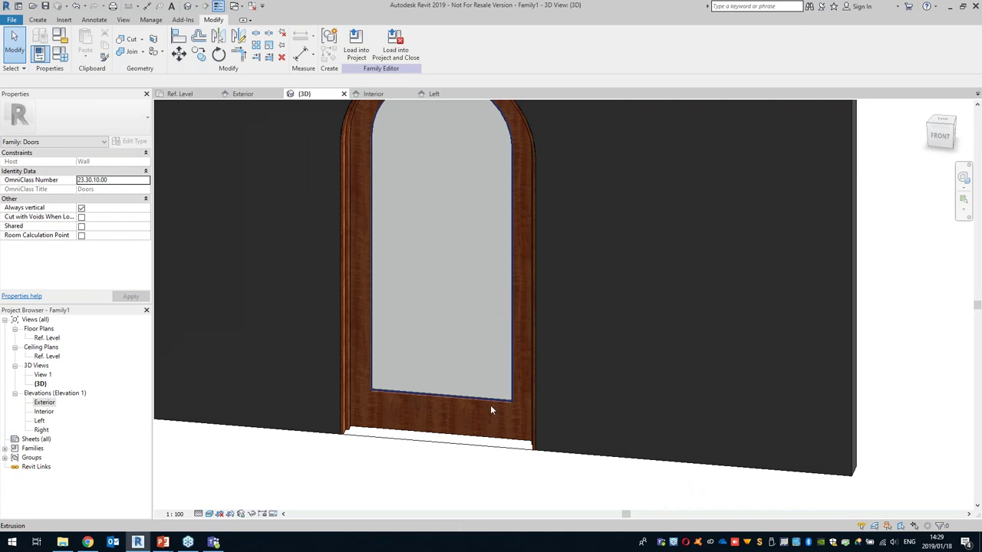
# - In the Ref. Level plan, draw a 1240 mm symbolic line at 135° from the upper right corner of the rough opening
pyautogui.doubleClick(46, 339)
pyautogui.moveTo(634, 274)
pyautogui.mouseDown(button='middle')
pyautogui.moveTo(580, 278)
pyautogui.moveTo(597, 274)
pyautogui.mouseUp(button='middle')
pyautogui.click(93, 21)
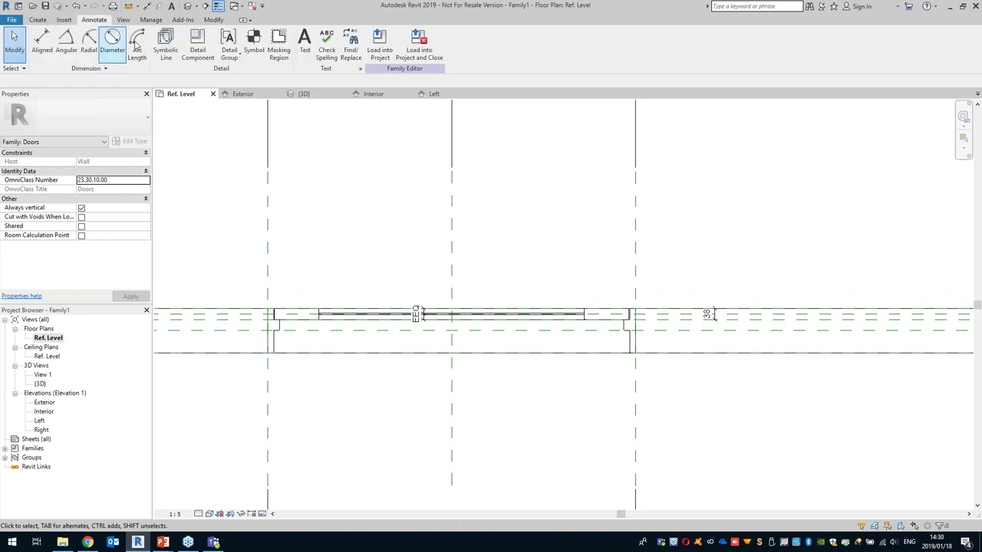
pyautogui.click(169, 60)
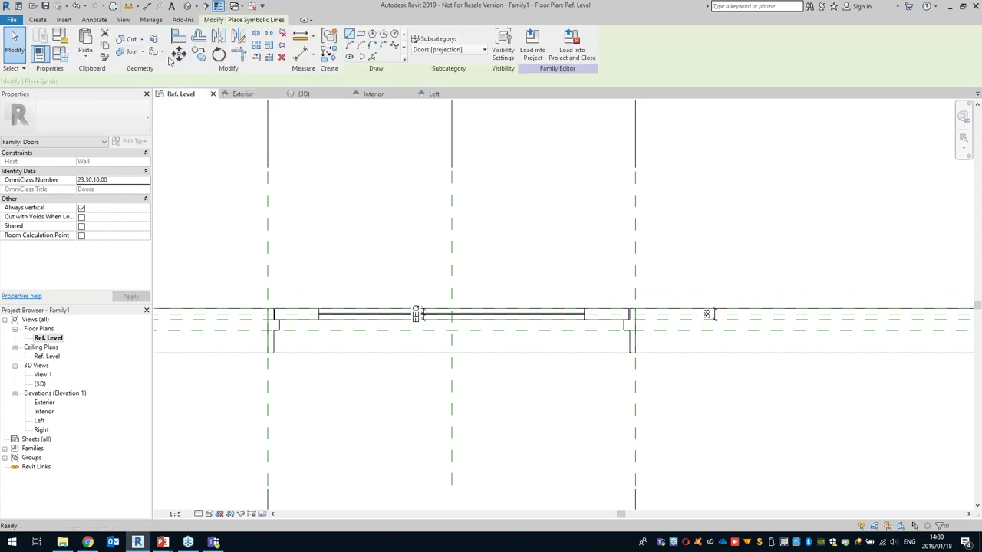
pyautogui.scroll(-3, 371, 208)
pyautogui.scroll(-2, 389, 237)
pyautogui.scroll(2, 412, 353)
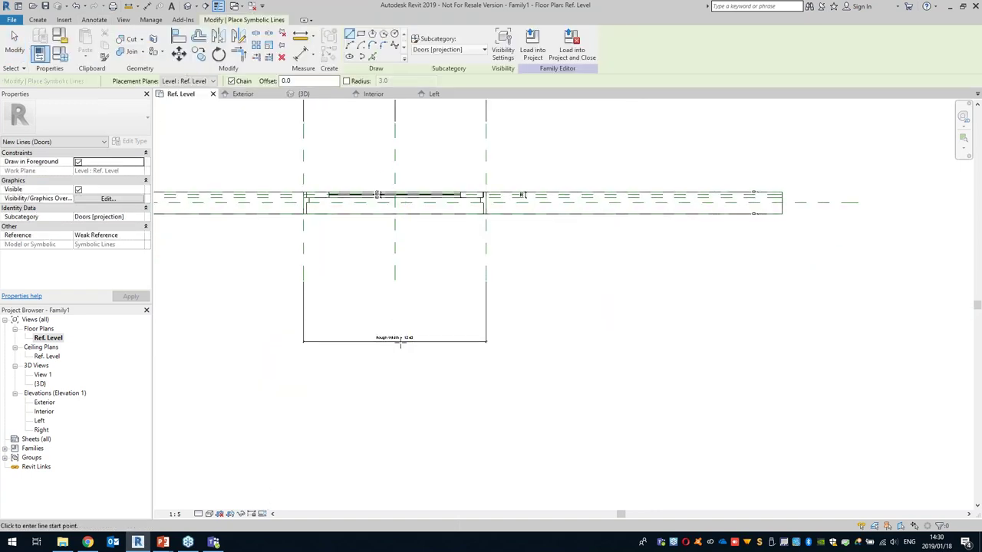
pyautogui.scroll(2, 400, 343)
pyautogui.scroll(-5, 417, 282)
pyautogui.moveTo(420, 288); pyautogui.dragTo(416, 395, button='middle')
pyautogui.scroll(4, 434, 270)
pyautogui.moveTo(459, 286); pyautogui.dragTo(504, 316, button='middle')
pyautogui.scroll(1, 487, 290)
pyautogui.scroll(1, 498, 299)
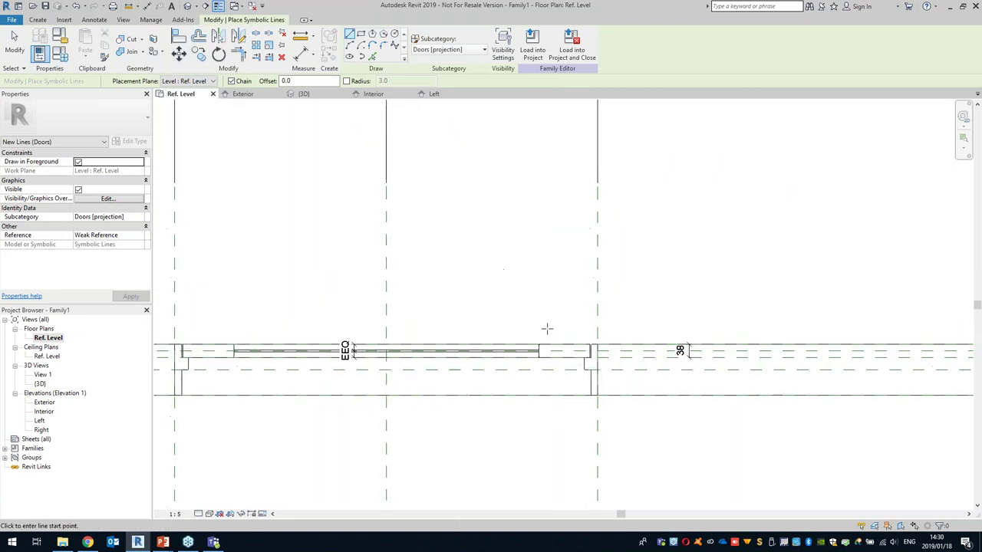
pyautogui.moveTo(563, 331); pyautogui.dragTo(565, 335, button='middle')
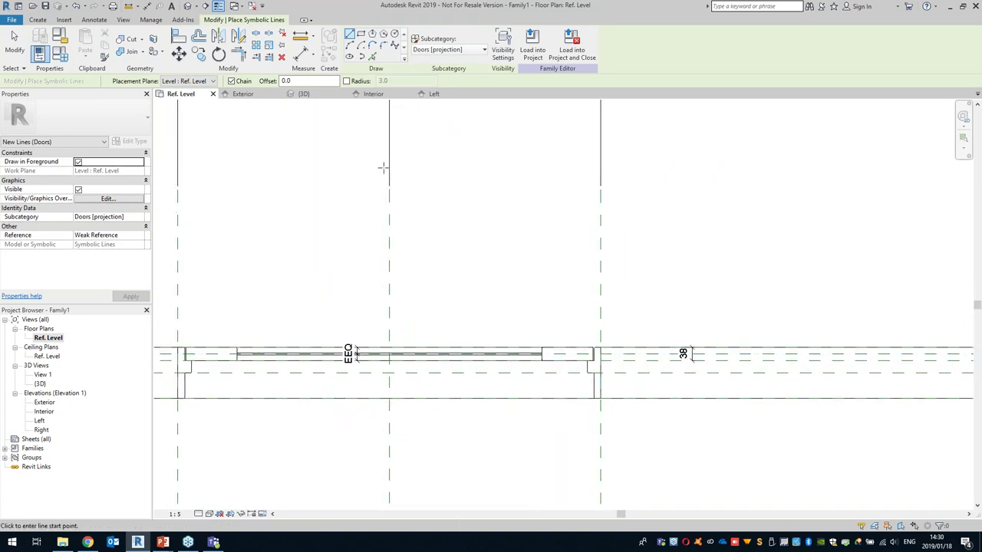
pyautogui.scroll(-2, 437, 218)
pyautogui.moveTo(451, 250); pyautogui.dragTo(466, 278, button='middle')
pyautogui.scroll(1, 414, 239)
pyautogui.scroll(2, 403, 219)
pyautogui.moveTo(410, 231); pyautogui.dragTo(357, 176, button='middle')
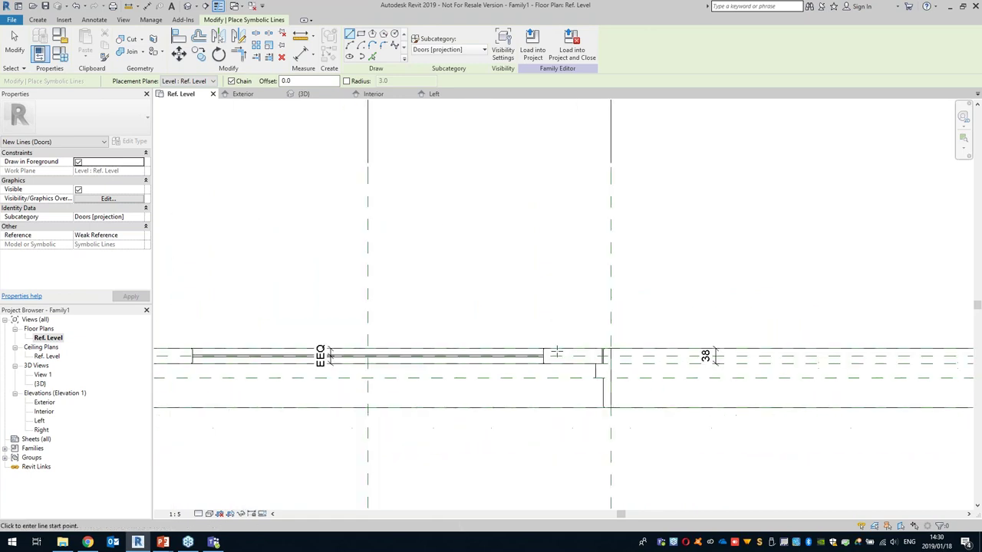
pyautogui.scroll(1, 588, 354)
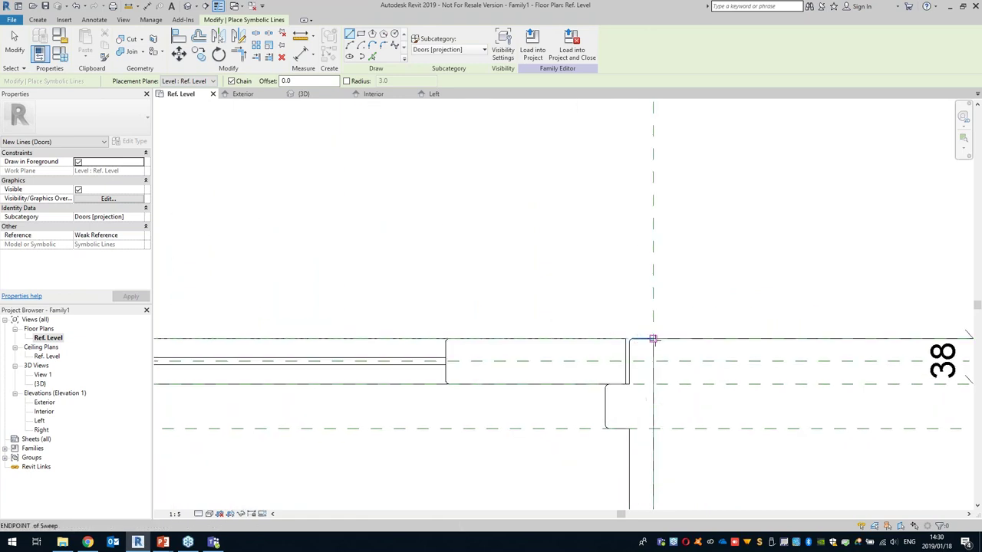
pyautogui.click(653, 338)
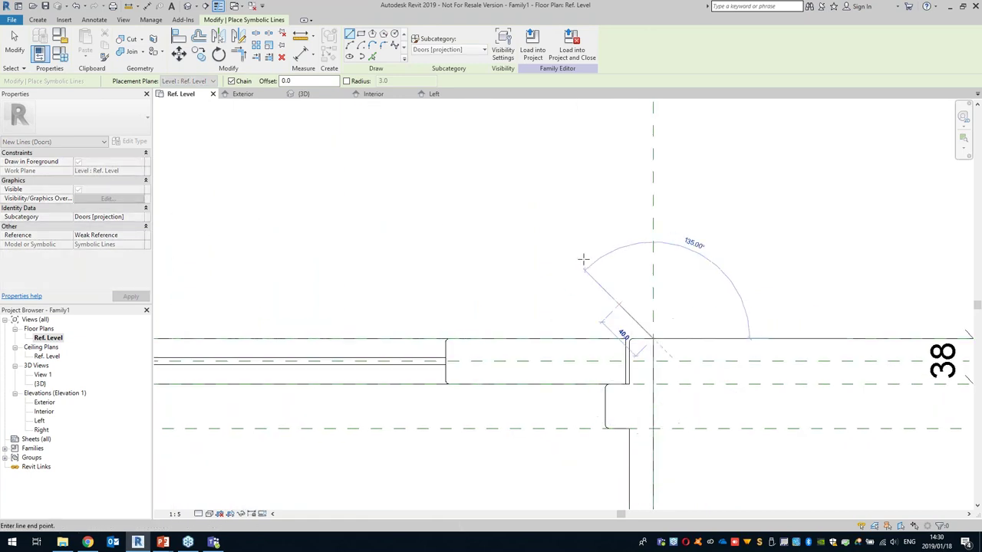
pyautogui.scroll(-2, 530, 208)
pyautogui.moveTo(533, 221); pyautogui.dragTo(547, 289, button='middle')
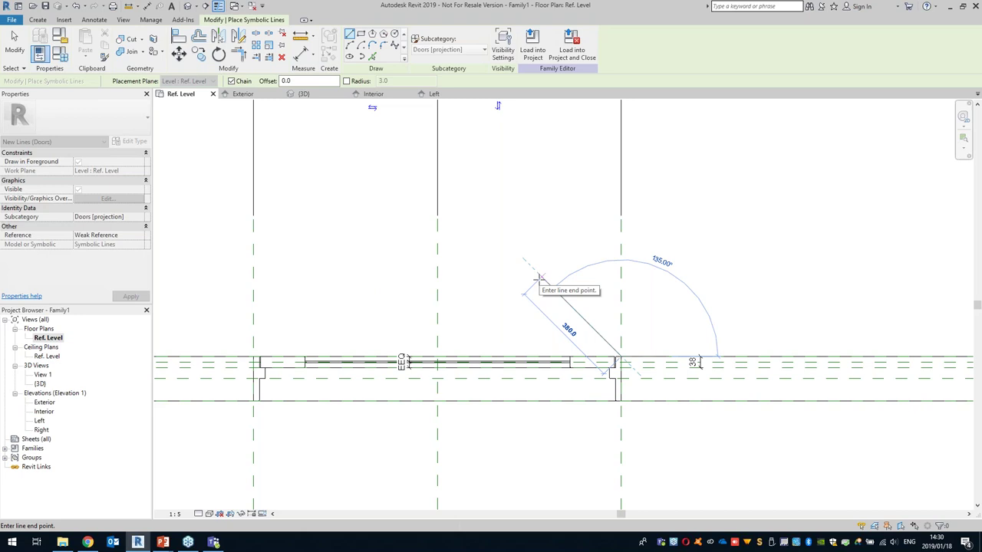
pyautogui.write('1240')
pyautogui.press('Return')
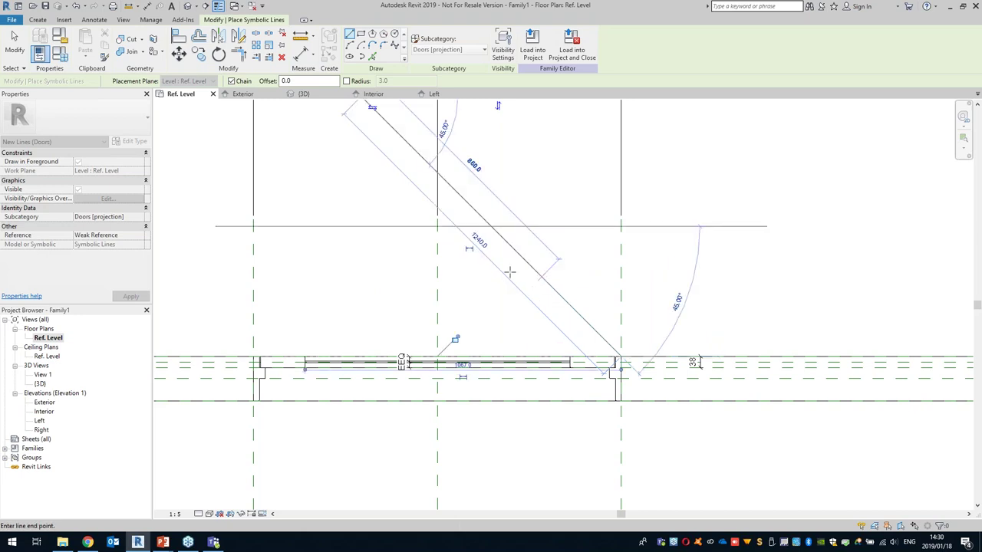
# - Complete the open door panel outline with a 38.1 mm end, a parallel 1240 mm line and a closing line at the hinge corner
pyautogui.moveTo(353, 175); pyautogui.dragTo(379, 245, button='middle')
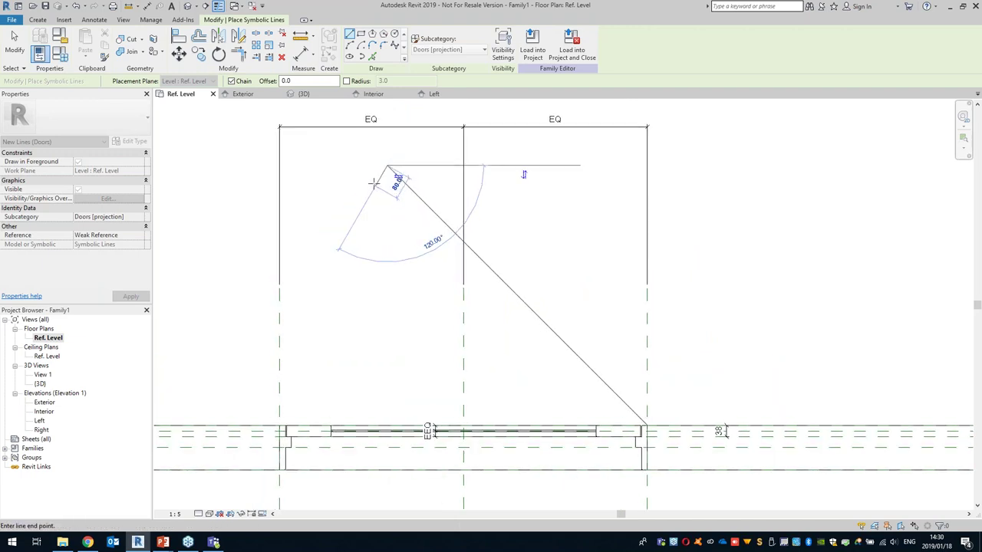
pyautogui.write('38.1')
pyautogui.press('Return')
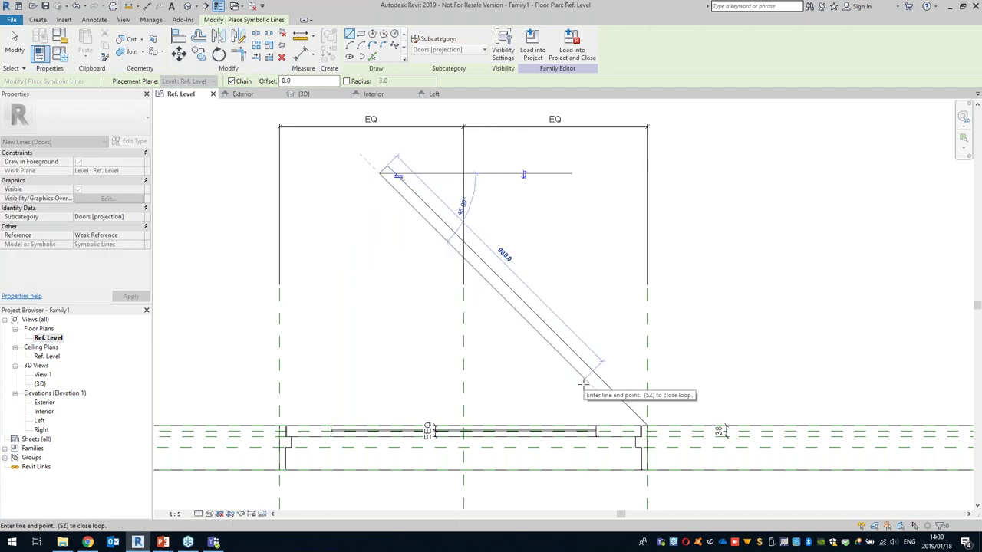
pyautogui.write('1240')
pyautogui.press('Return')
pyautogui.click(646, 425)
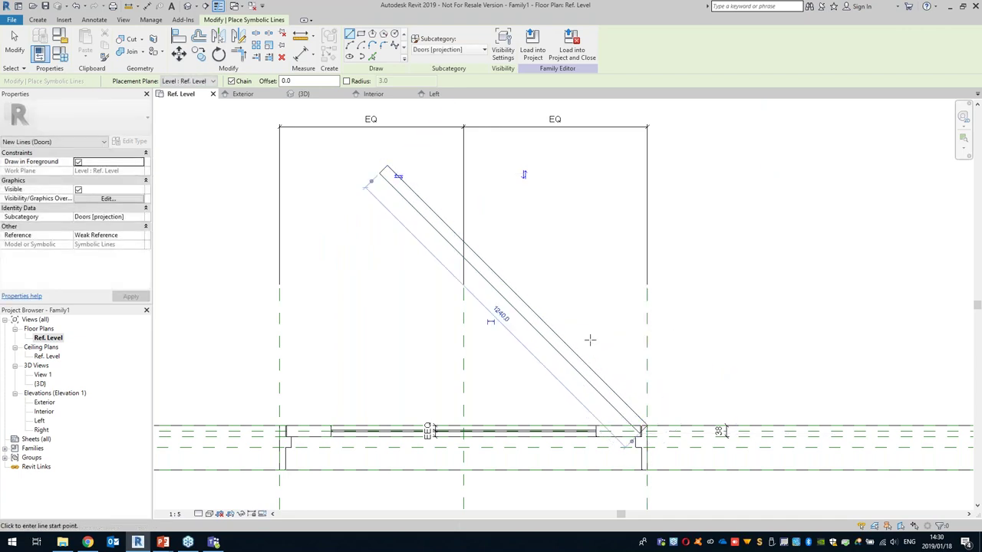
# - Draw the door swing as a start-end-radius symbolic arc from the opening's left upper corner to the tip of the open panel
pyautogui.scroll(-2, 486, 314)
pyautogui.scroll(3, 312, 230)
pyautogui.moveTo(313, 205); pyautogui.dragTo(307, 152, button='middle')
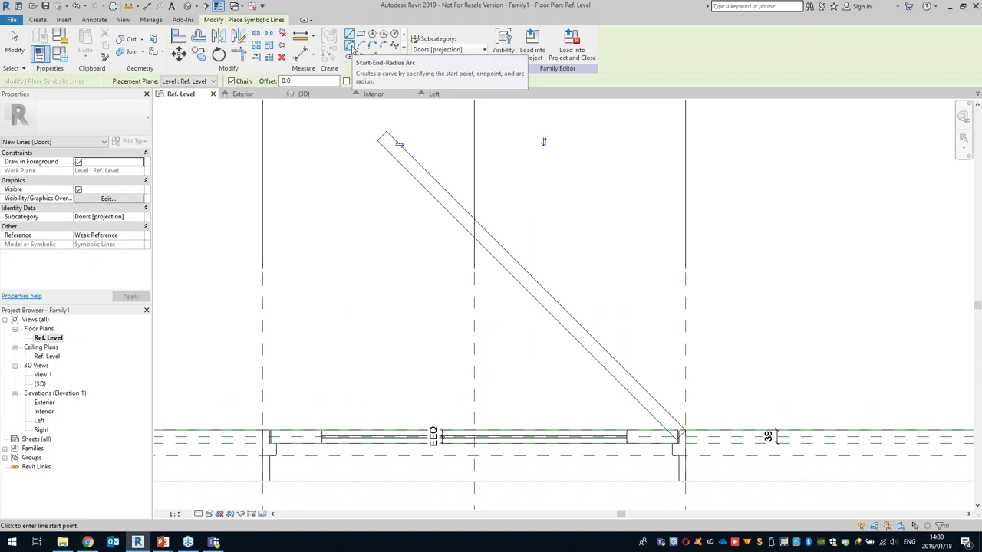
pyautogui.click(350, 46)
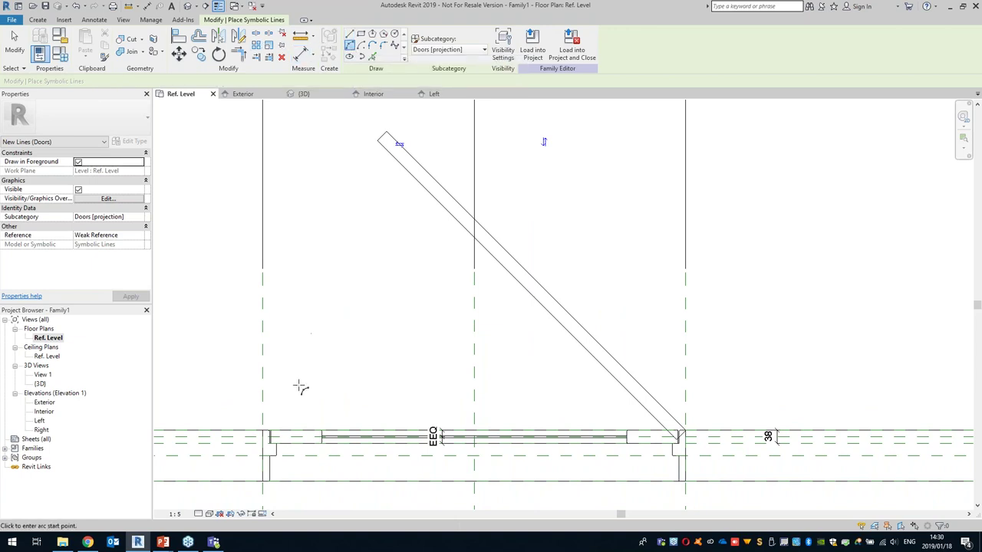
pyautogui.scroll(2, 270, 422)
pyautogui.click(259, 439)
pyautogui.moveTo(380, 187); pyautogui.dragTo(380, 437, button='middle')
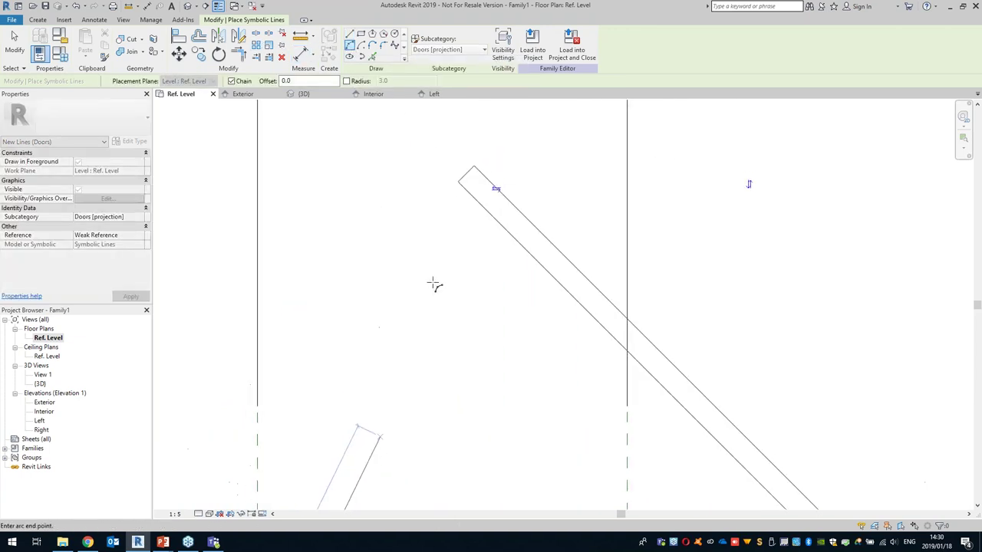
pyautogui.click(473, 166)
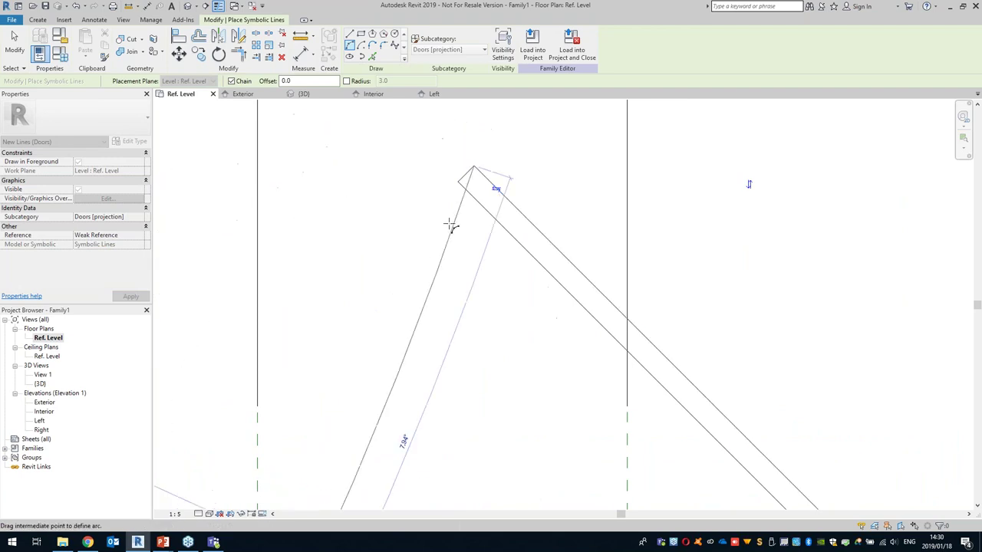
pyautogui.click(458, 181)
pyautogui.scroll(-2, 461, 254)
pyautogui.scroll(-1, 462, 430)
pyautogui.moveTo(462, 429); pyautogui.dragTo(397, 358, button='middle')
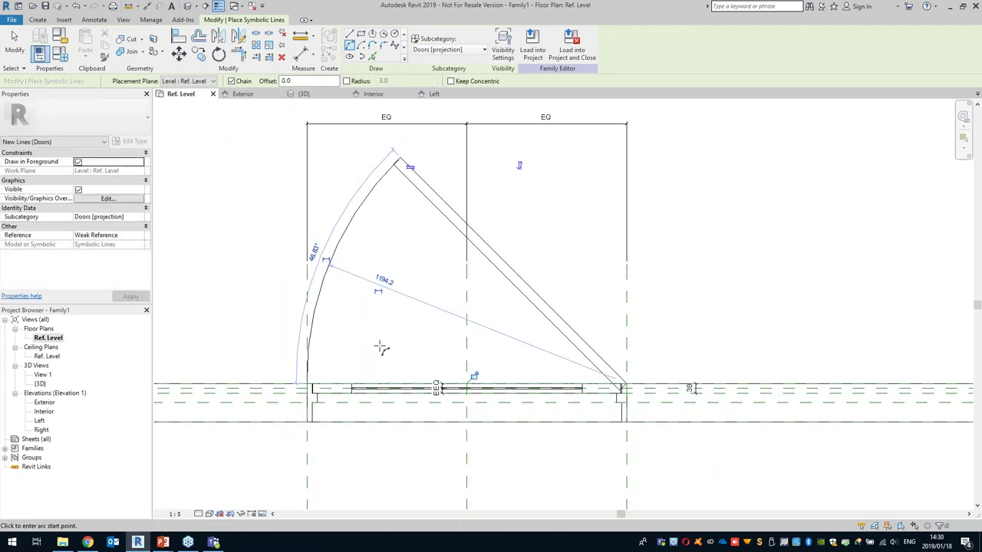
pyautogui.moveTo(395, 230); pyautogui.dragTo(376, 256, button='middle')
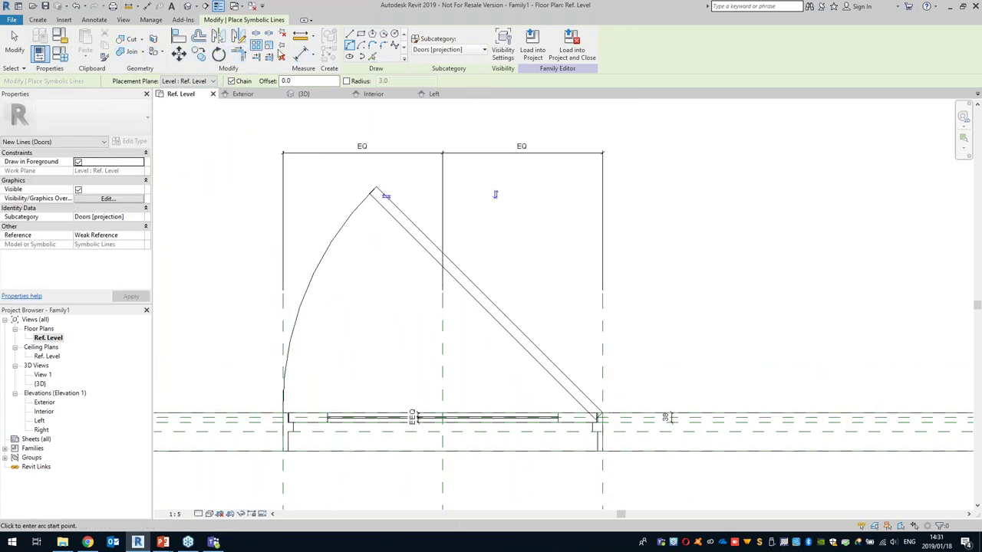
# - Add an aligned dimension along the length of the open door panel between its two short ends
pyautogui.click(303, 56)
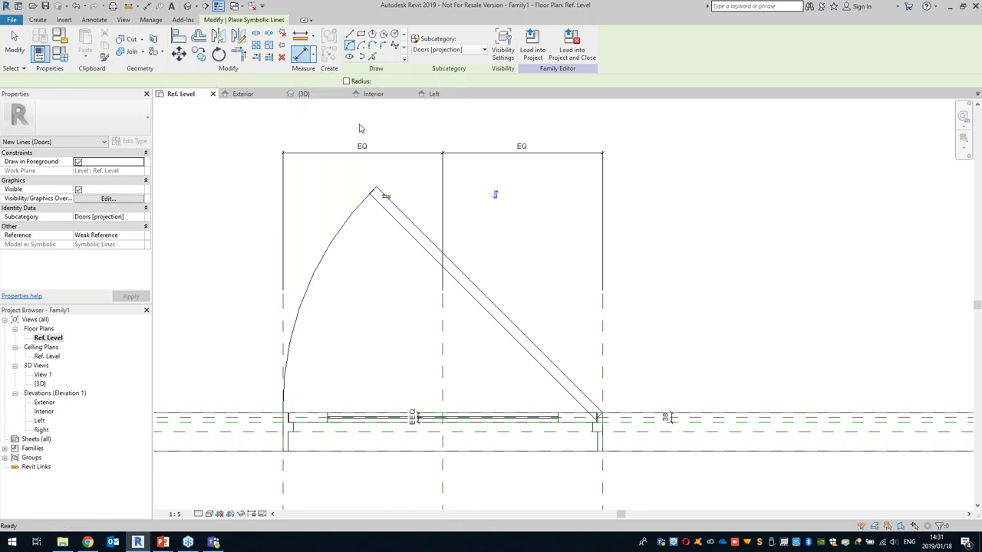
pyautogui.click(378, 194)
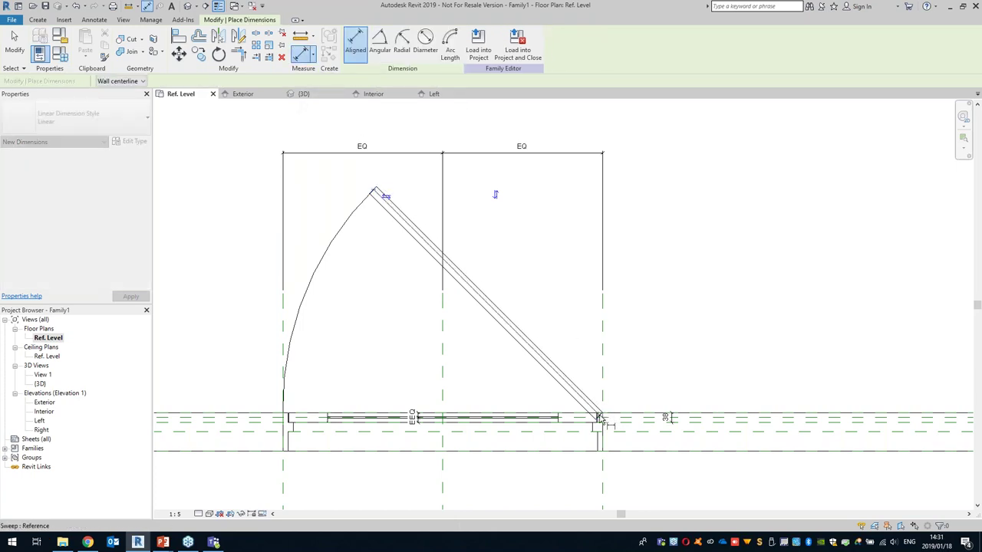
pyautogui.click(594, 392)
pyautogui.press('Escape')
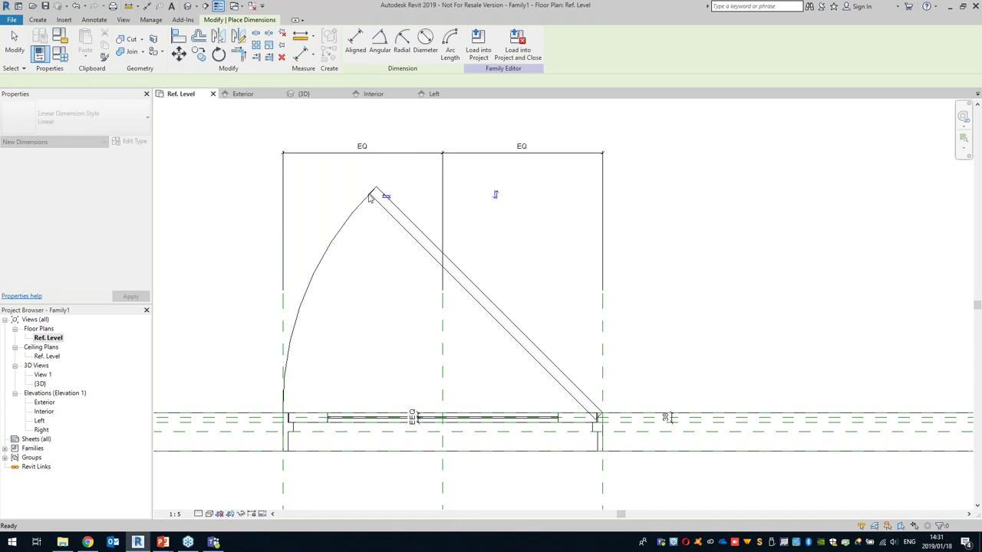
pyautogui.click(373, 194)
pyautogui.scroll(3, 600, 419)
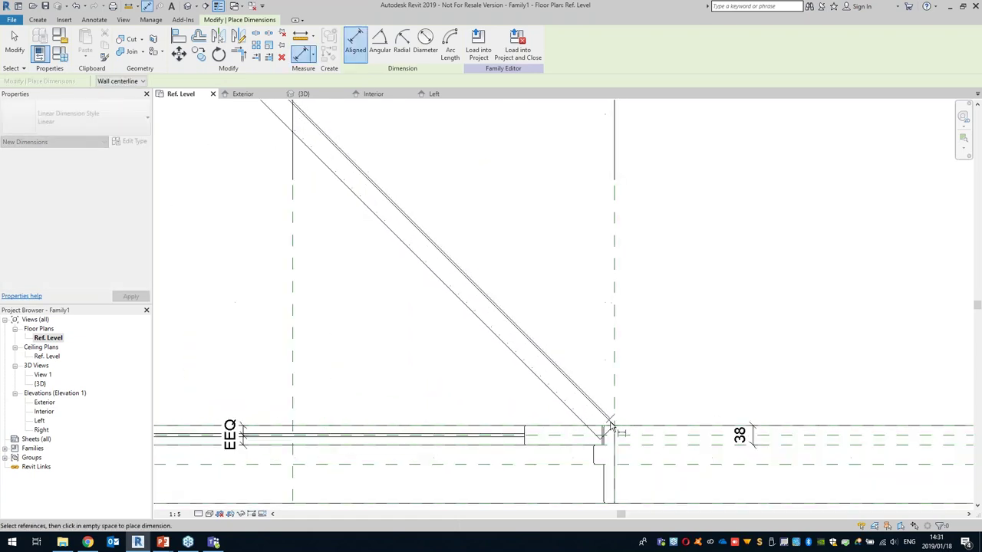
pyautogui.click(610, 431)
pyautogui.click(467, 207)
# - Add an aligned dimension across the thickness of the open door panel near its tip
pyautogui.moveTo(285, 141); pyautogui.dragTo(564, 369, button='middle')
pyautogui.click(470, 230)
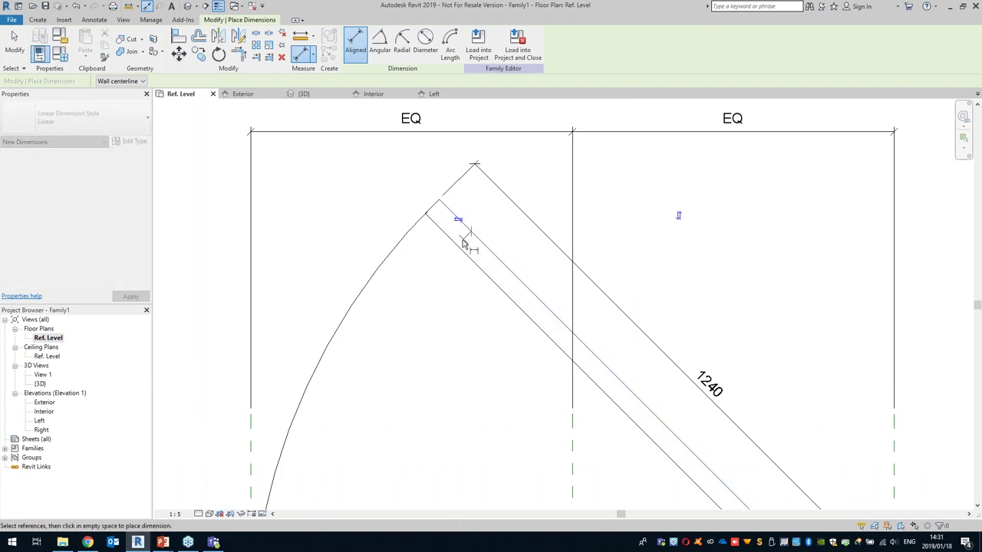
pyautogui.click(456, 247)
pyautogui.click(401, 185)
pyautogui.scroll(-2, 491, 281)
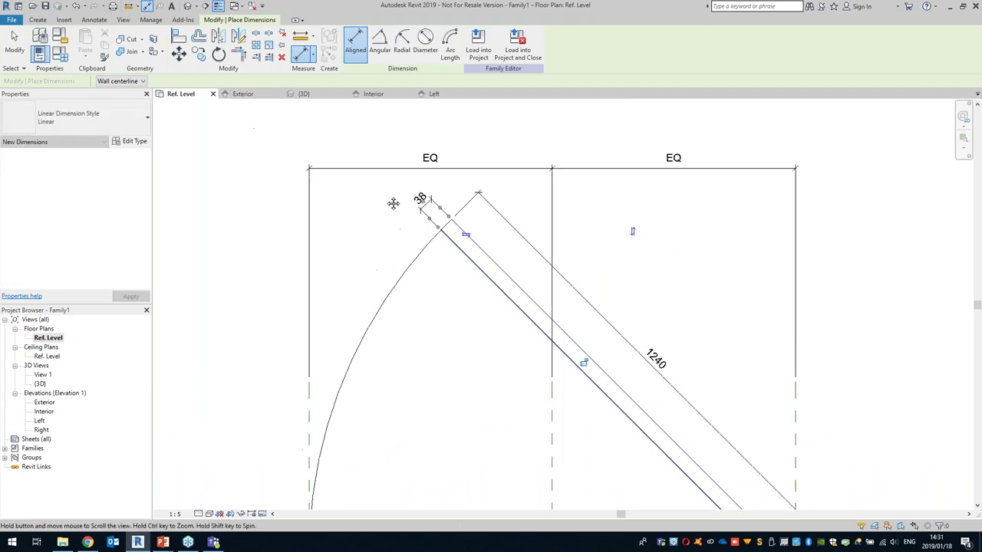
# - Add an angular dimension between the wall face and the open door panel's inner line
pyautogui.moveTo(537, 270); pyautogui.dragTo(308, 68, button='middle')
pyautogui.click(379, 42)
pyautogui.scroll(2, 386, 335)
pyautogui.scroll(1, 385, 335)
pyautogui.click(379, 335)
pyautogui.click(452, 188)
pyautogui.click(430, 209)
pyautogui.scroll(-2, 476, 246)
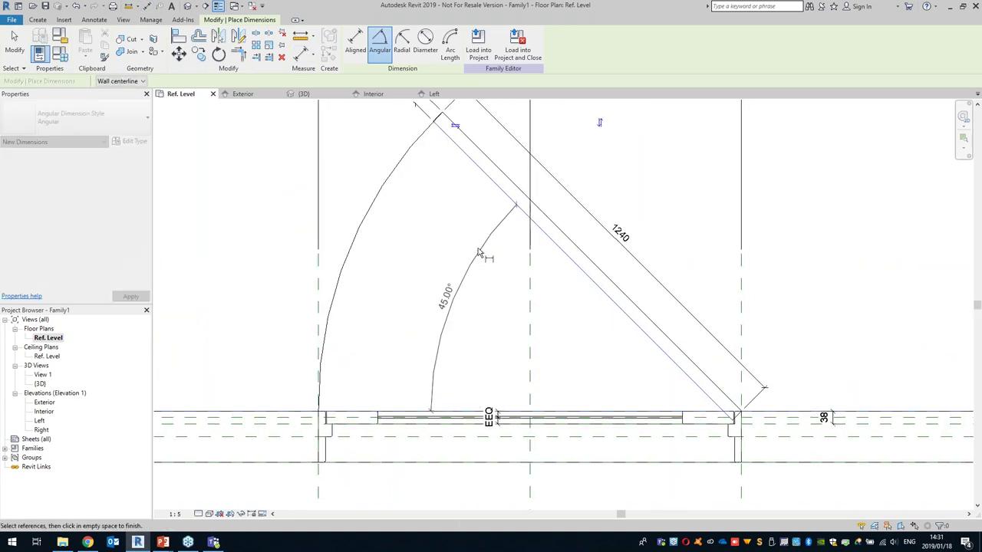
pyautogui.press('Escape')
pyautogui.press('Escape')
# - Label the open panel's length dimension with the Rough Width parameter
pyautogui.moveTo(649, 268); pyautogui.dragTo(548, 307, button='middle')
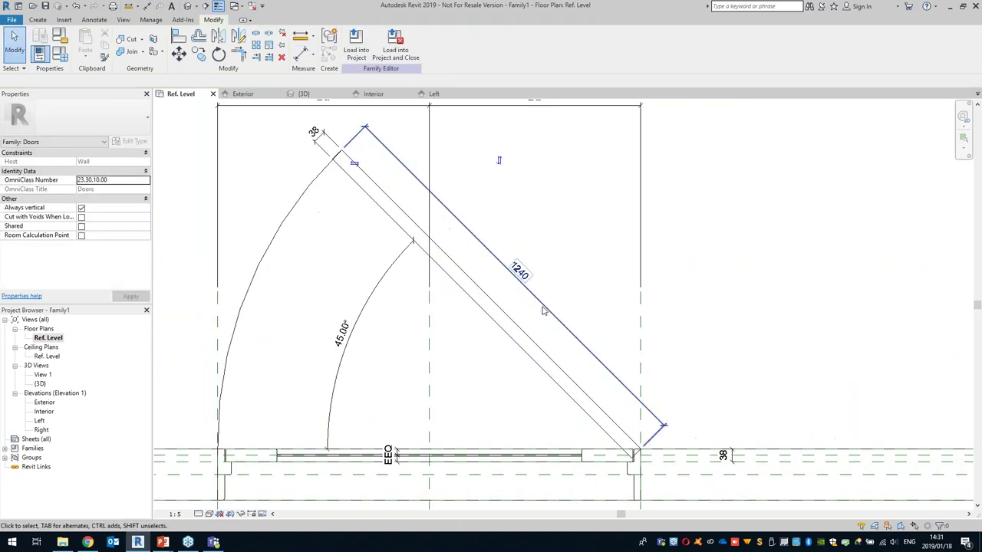
pyautogui.click(535, 306)
pyautogui.click(395, 43)
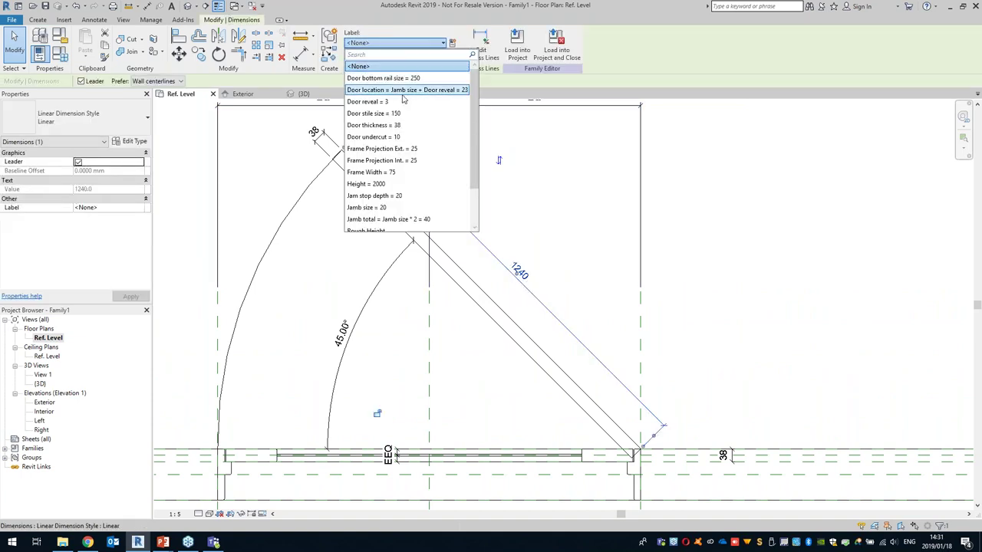
pyautogui.scroll(-2, 412, 153)
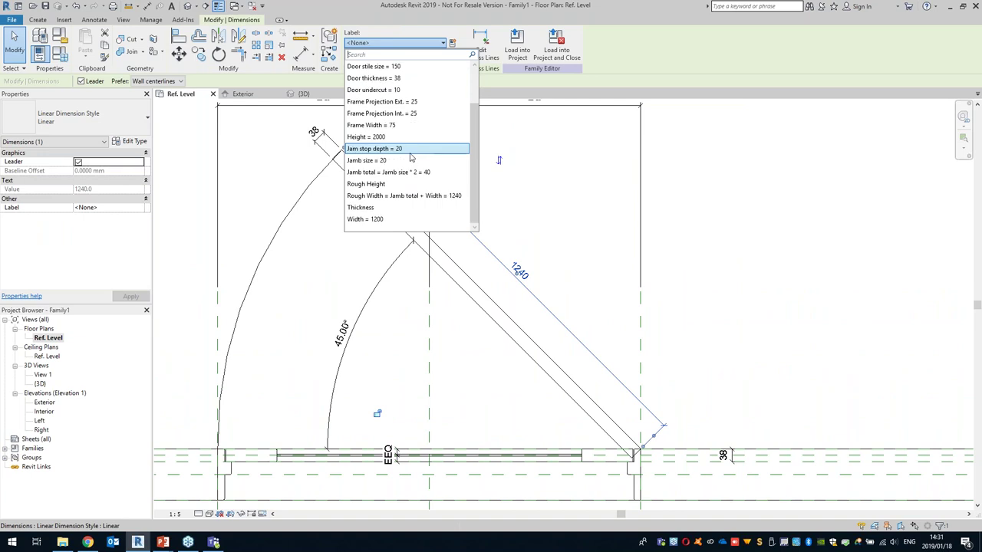
pyautogui.click(395, 197)
# - Label the open panel's thickness dimension with the Door thickness parameter
pyautogui.moveTo(333, 129); pyautogui.dragTo(373, 125, button='middle')
pyautogui.click(373, 126)
pyautogui.click(395, 42)
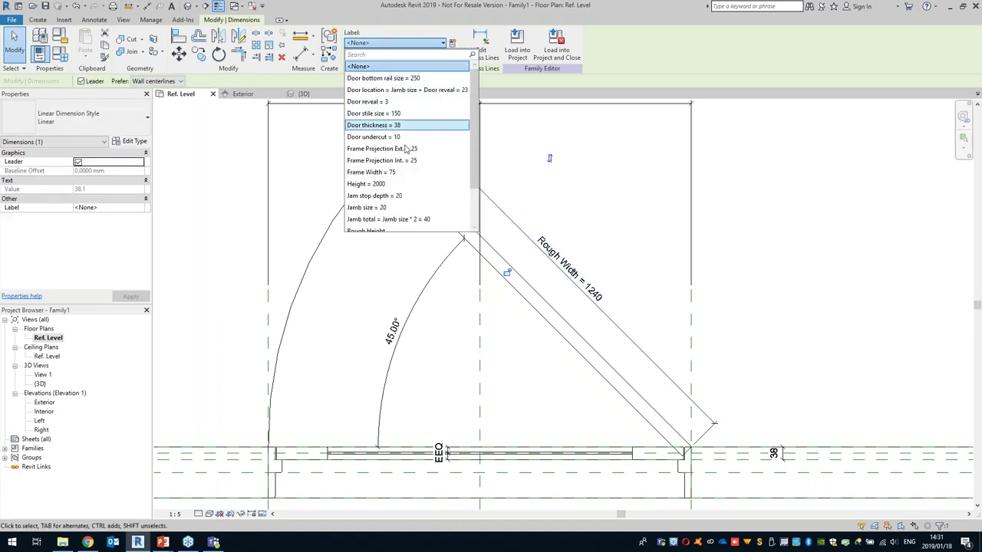
pyautogui.click(402, 125)
pyautogui.press('Escape')
# - Label the 45° angular dimension with a new instance family parameter named Swing angle, grouped under Graphics
pyautogui.click(413, 307)
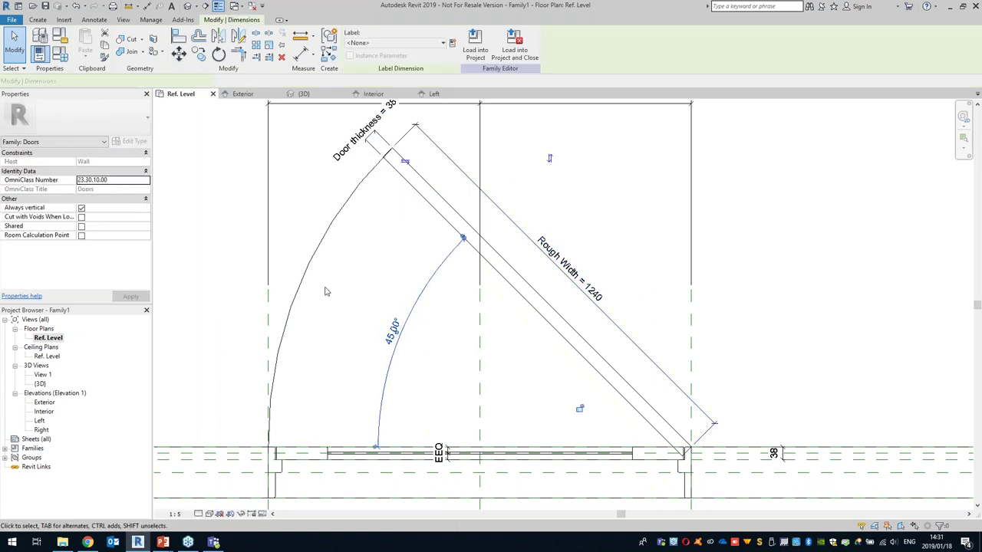
pyautogui.click(413, 307)
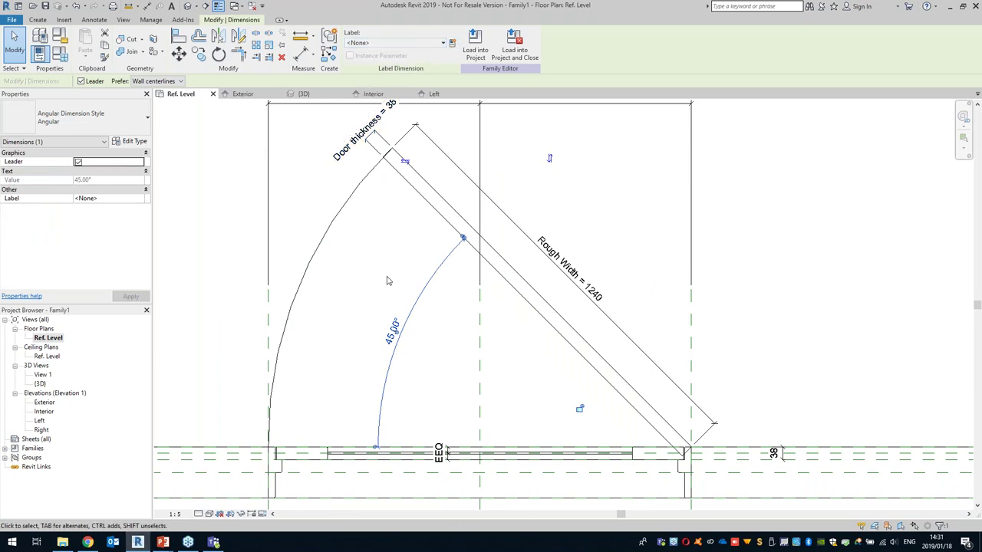
pyautogui.click(453, 43)
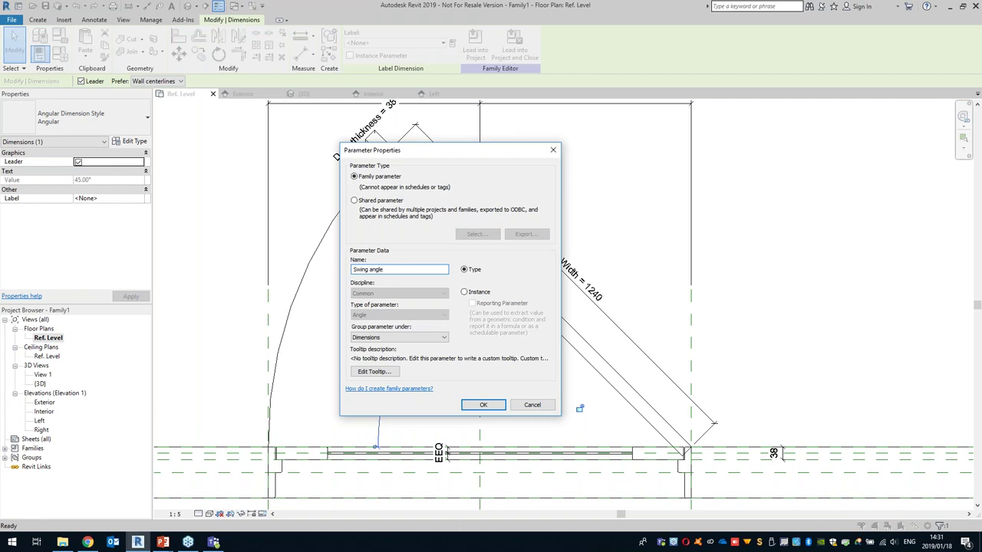
pyautogui.click(465, 292)
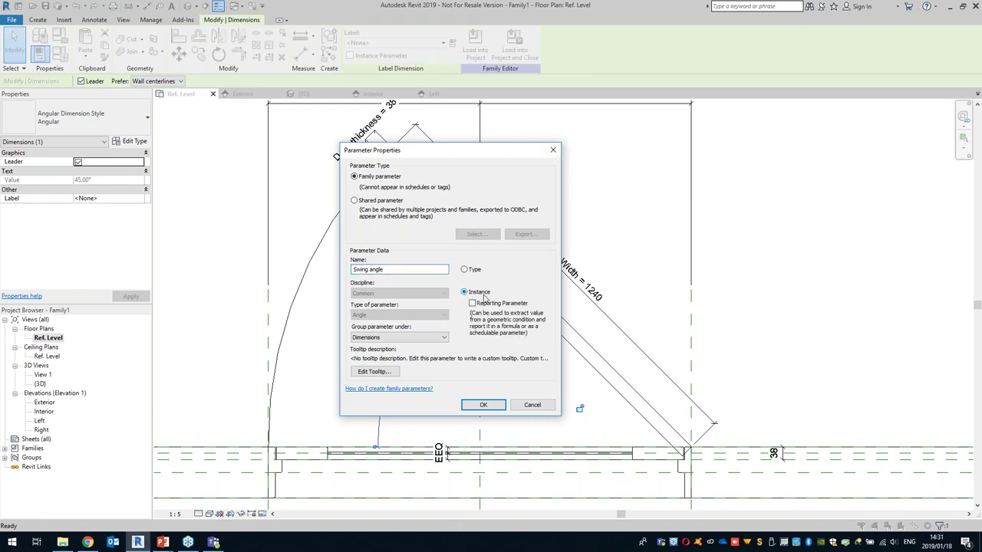
pyautogui.click(406, 339)
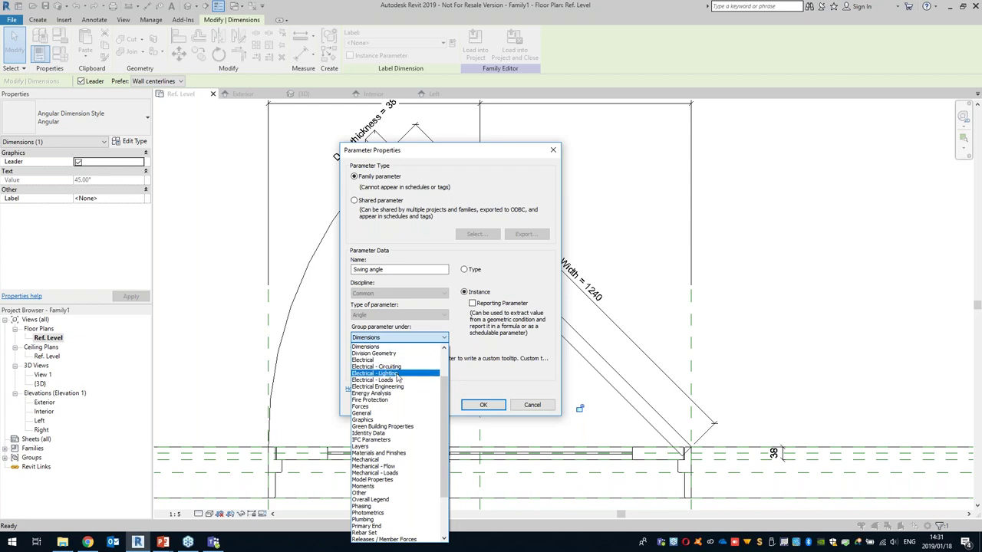
pyautogui.click(373, 421)
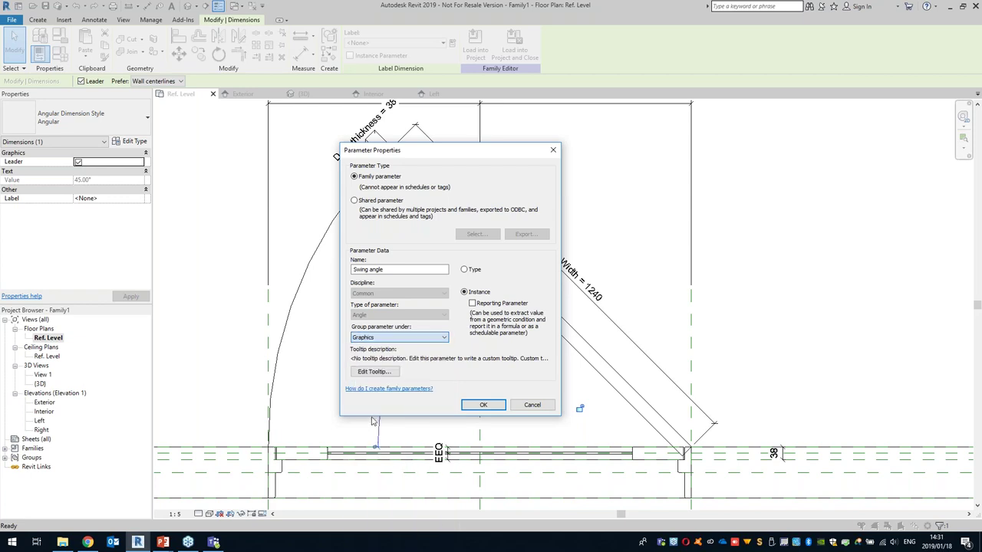
pyautogui.click(485, 405)
pyautogui.moveTo(296, 274); pyautogui.dragTo(320, 290, button='middle')
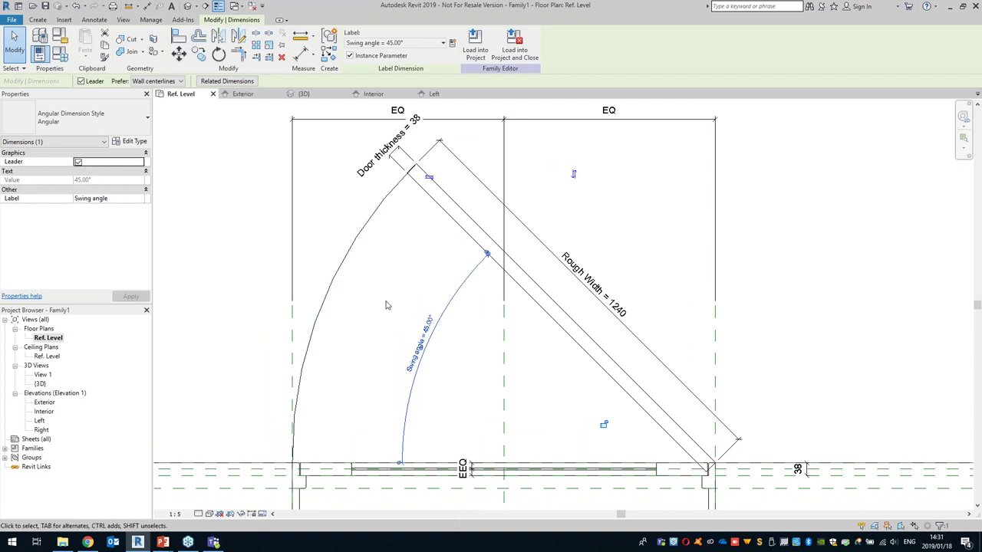
pyautogui.click(331, 254)
# - Create an instance family parameter named Existing, of type Yes/No and grouped under Graphics, in the family types
pyautogui.moveTo(446, 291); pyautogui.dragTo(397, 293, button='middle')
pyautogui.scroll(-1, 397, 293)
pyautogui.scroll(-2, 376, 299)
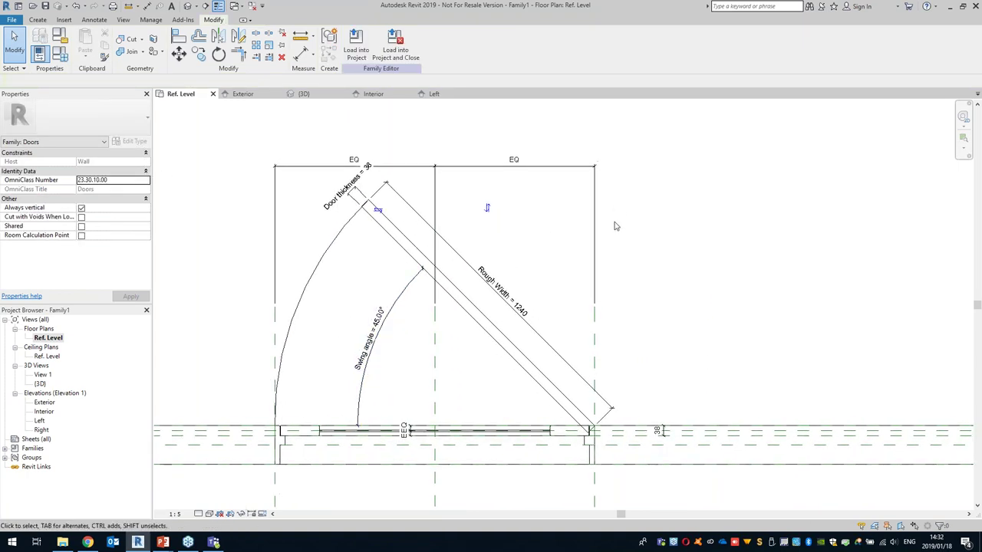
pyautogui.moveTo(503, 232); pyautogui.dragTo(492, 232, button='middle')
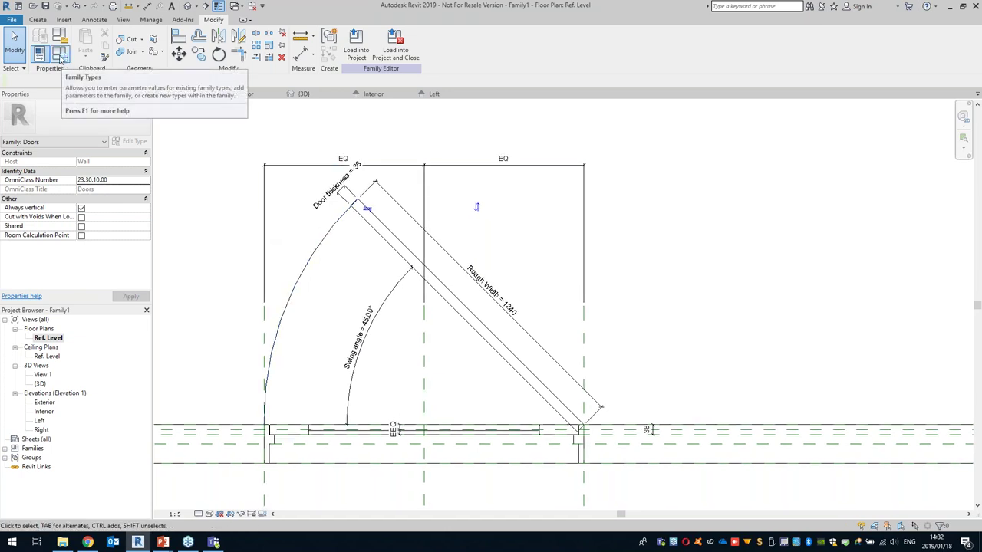
pyautogui.click(60, 56)
pyautogui.click(274, 402)
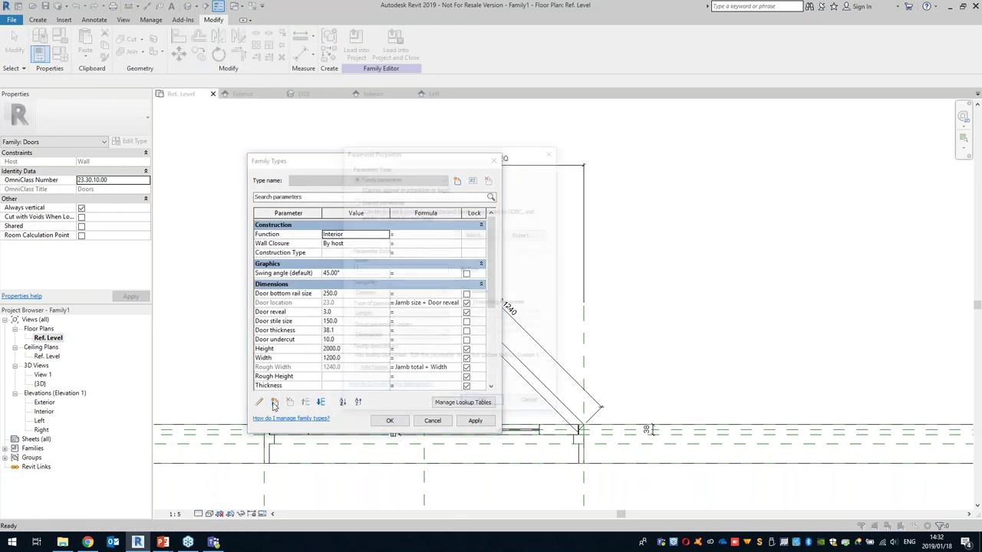
pyautogui.click(465, 293)
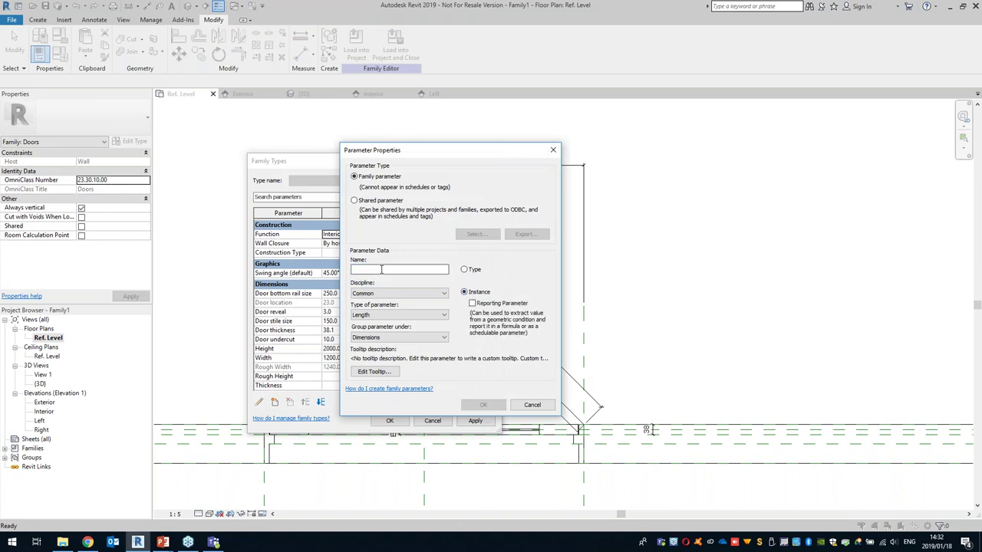
pyautogui.write('Existing')
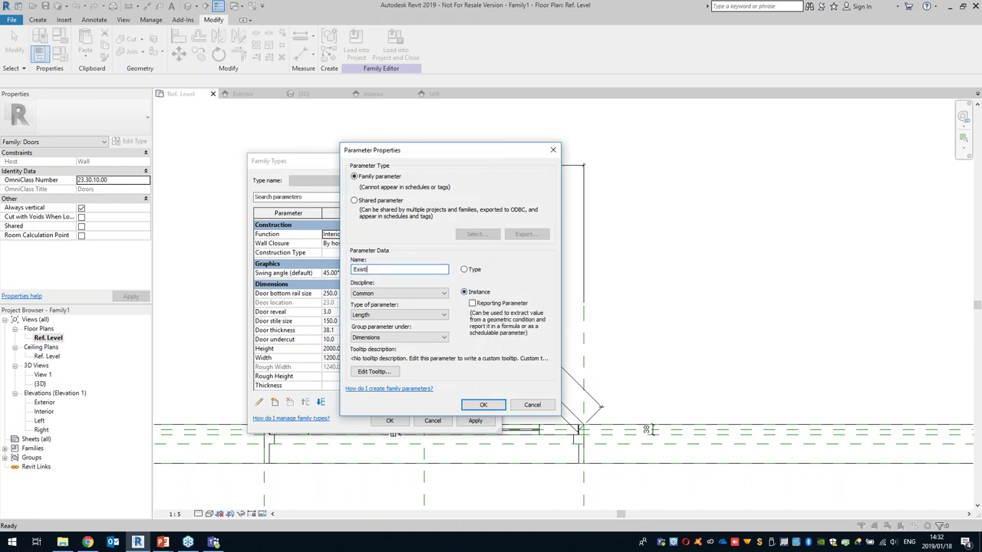
pyautogui.click(379, 339)
pyautogui.click(372, 421)
pyautogui.click(411, 317)
pyautogui.click(384, 404)
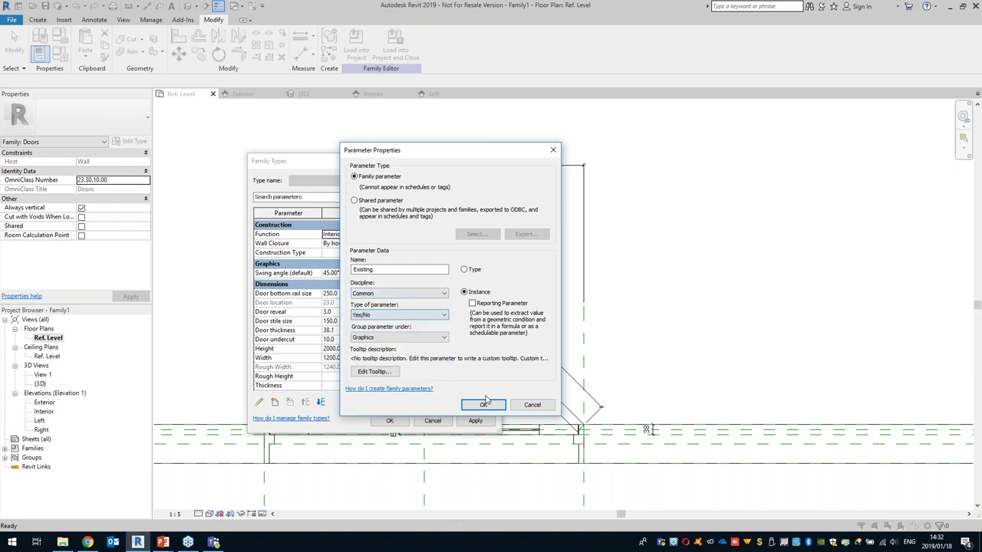
pyautogui.click(484, 405)
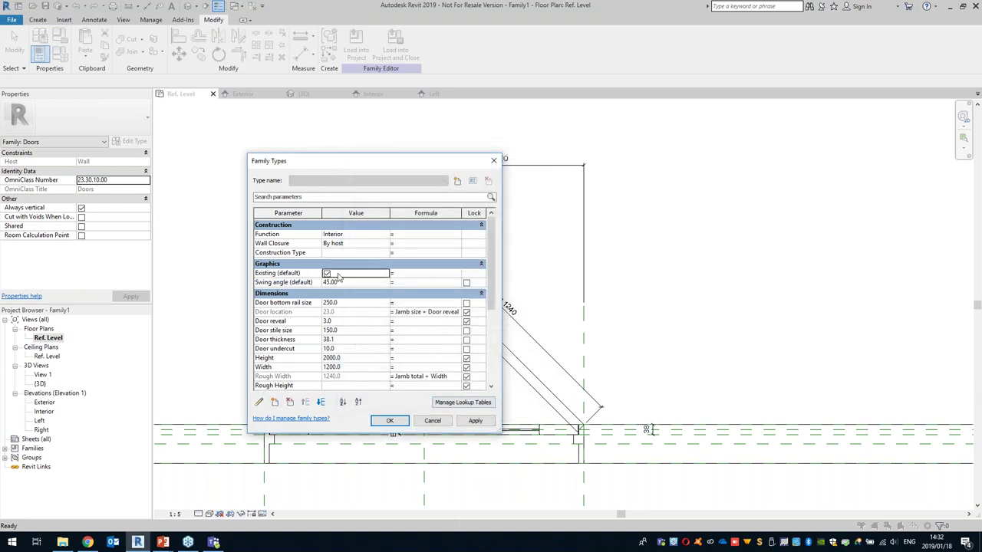
# - Give the Swing angle parameter the formula if(Existing, 45°, 90°) and apply it with Existing enabled
pyautogui.click(410, 283)
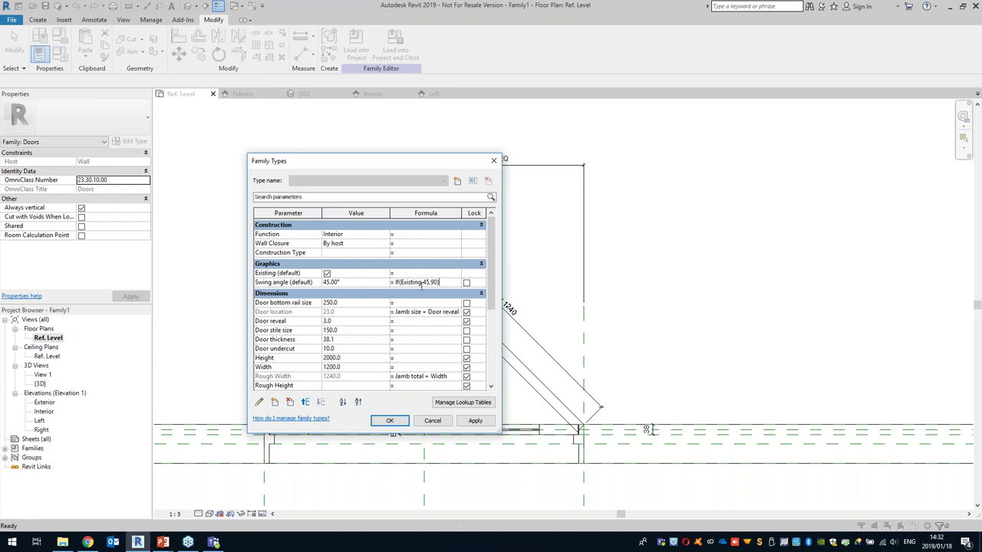
pyautogui.click(477, 420)
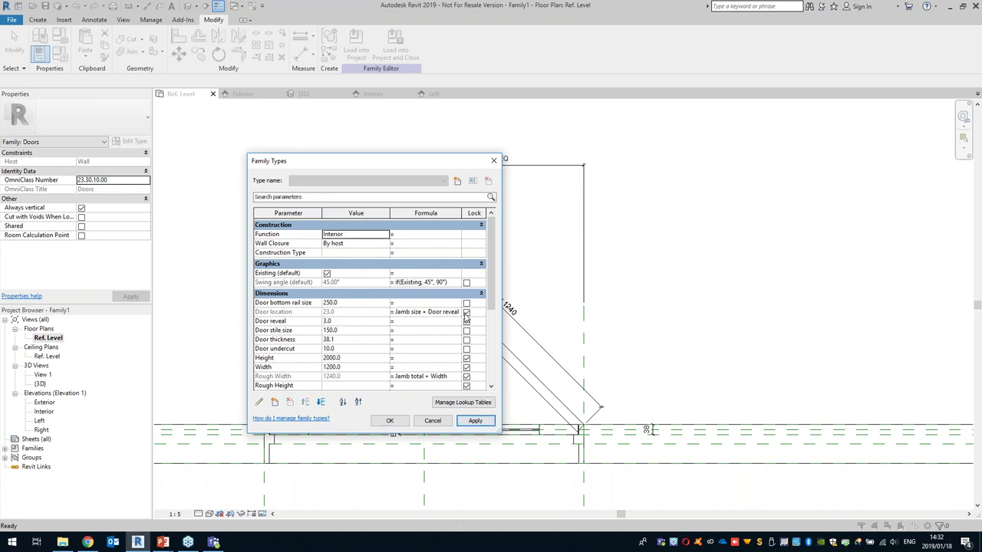
pyautogui.click(327, 274)
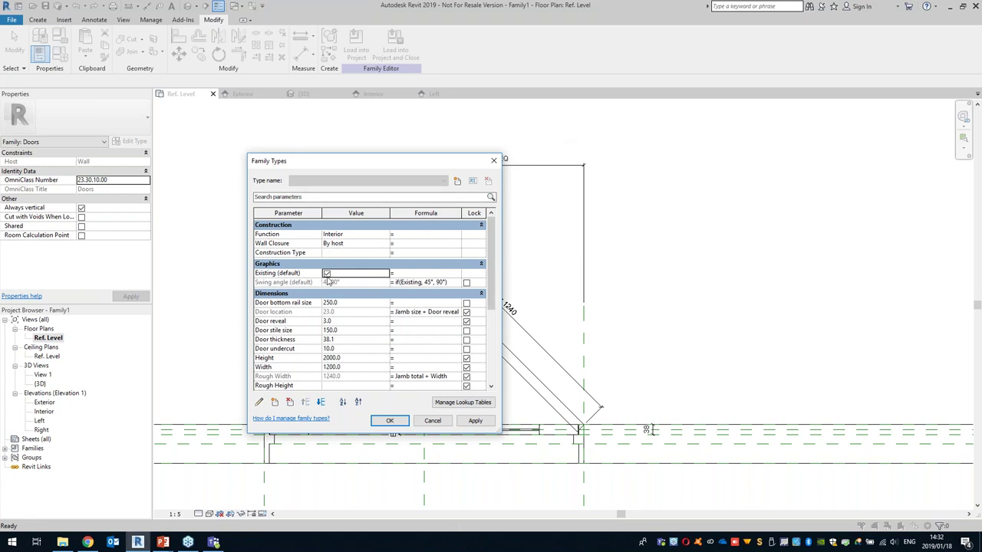
pyautogui.click(407, 420)
# - In the default 3D view, change the host wall's type to Generic - 200mm and examine the door frame from below
pyautogui.scroll(-3, 384, 324)
pyautogui.moveTo(383, 325); pyautogui.dragTo(465, 321, button='middle')
pyautogui.scroll(2, 380, 333)
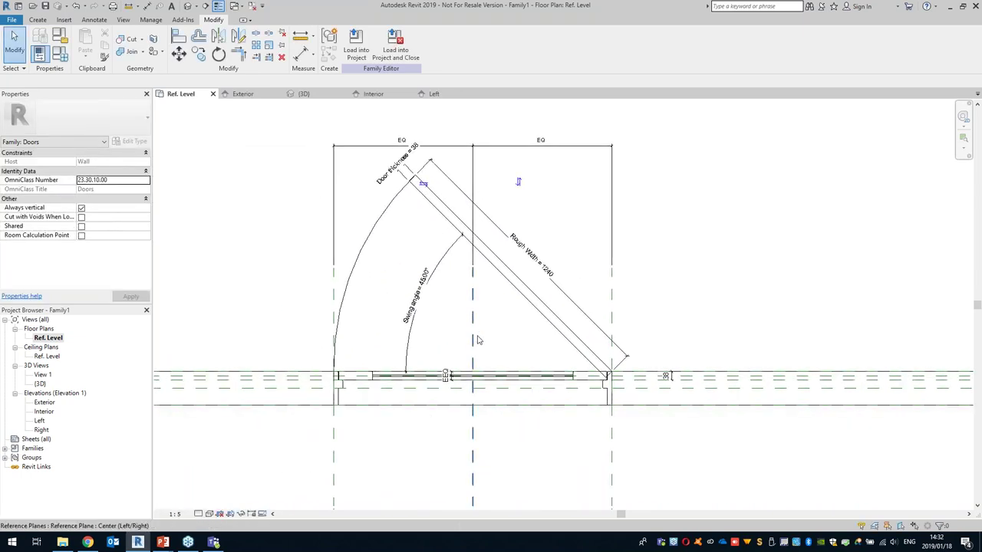
pyautogui.click(187, 6)
pyautogui.keyDown('shift'); pyautogui.moveTo(501, 353); pyautogui.dragTo(274, 325, button='middle'); pyautogui.keyUp('shift')
pyautogui.click(551, 342)
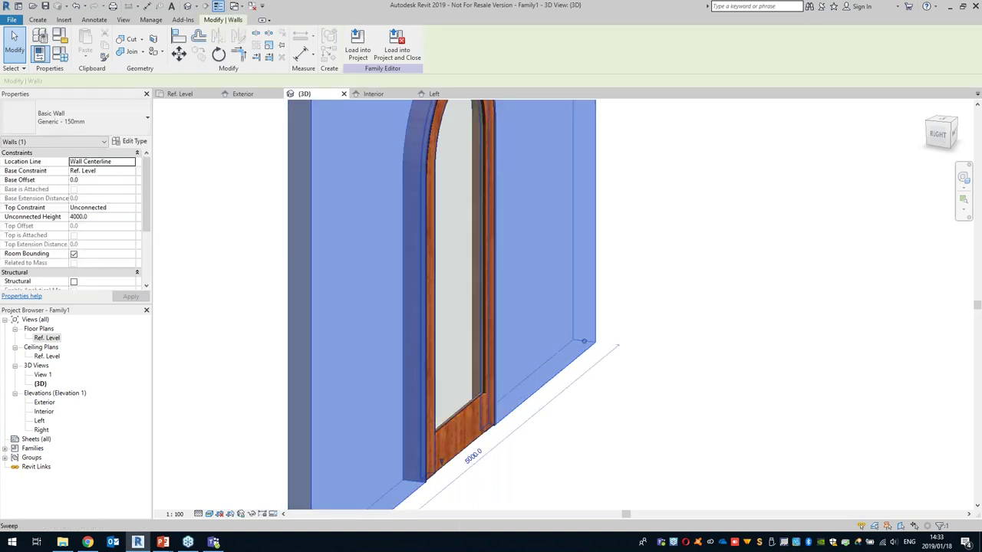
pyautogui.click(114, 114)
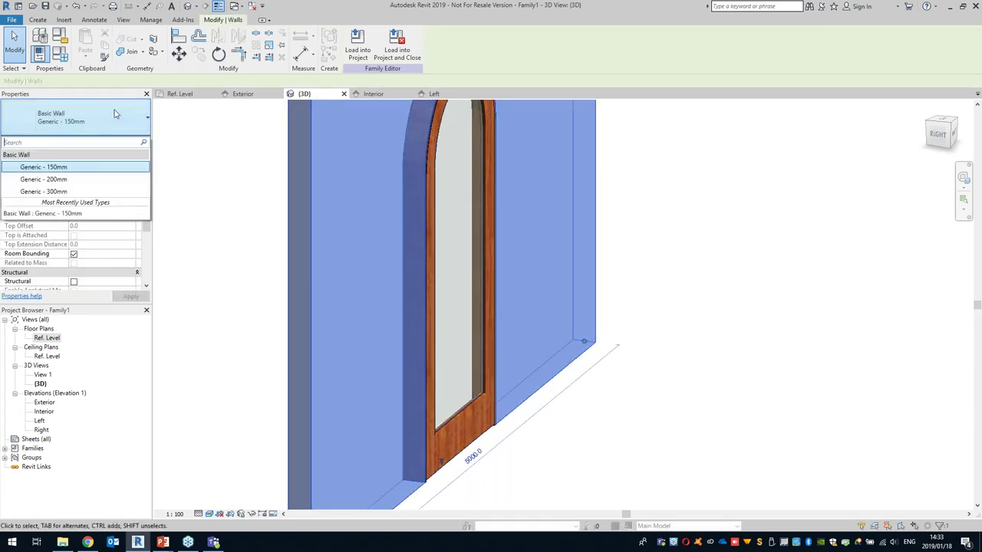
pyautogui.click(77, 179)
pyautogui.click(599, 390)
pyautogui.keyDown('shift'); pyautogui.moveTo(420, 374); pyautogui.dragTo(530, 366, button='middle'); pyautogui.keyUp('shift')
pyautogui.scroll(2, 471, 409)
pyautogui.keyDown('shift'); pyautogui.moveTo(437, 404); pyautogui.dragTo(441, 241, button='middle'); pyautogui.keyUp('shift')
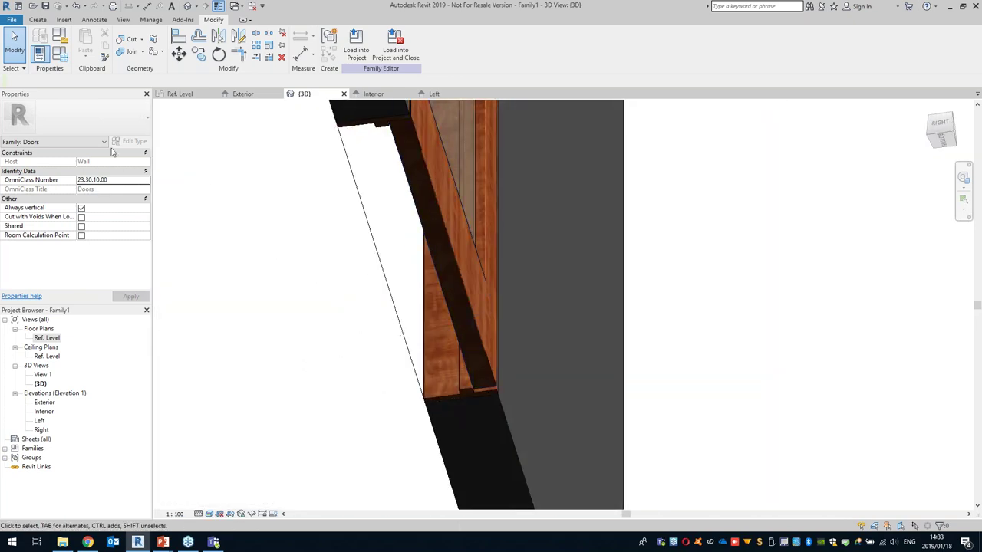
# - Test the host wall as Generic - 300mm and return it to Generic - 150mm
pyautogui.click(504, 428)
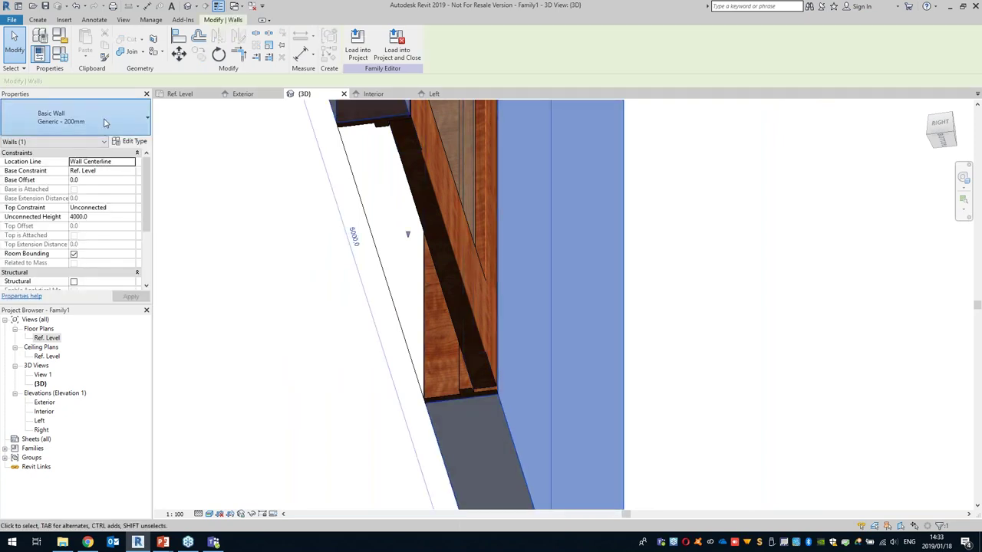
pyautogui.click(105, 123)
pyautogui.click(76, 191)
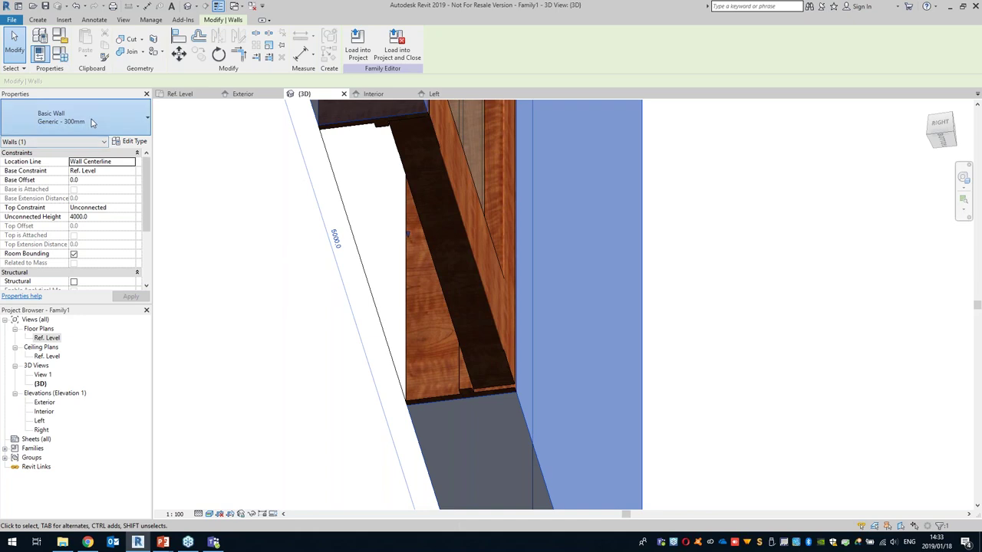
pyautogui.click(69, 123)
pyautogui.click(69, 169)
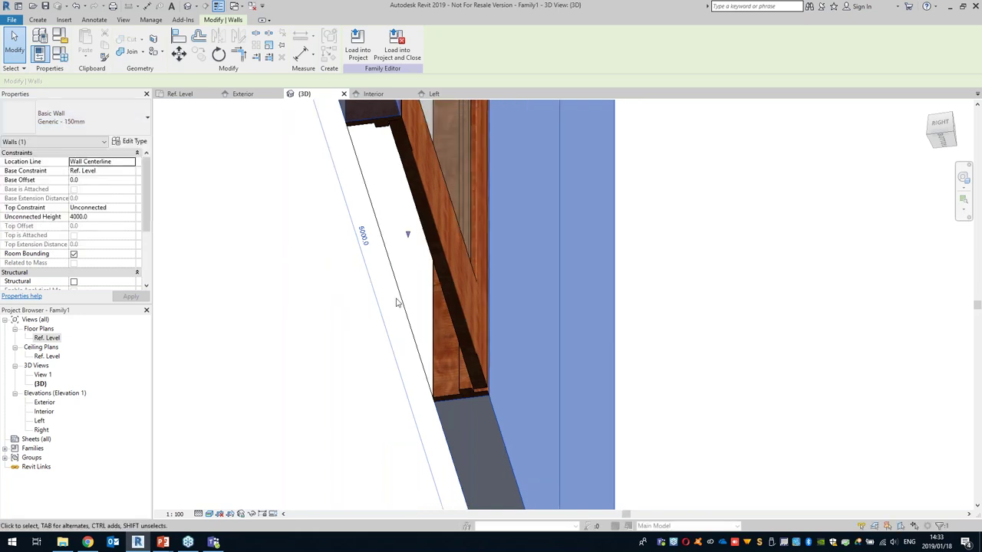
# - Dismiss the save reminder and lock the Door thickness parameter in the family types
pyautogui.keyDown('shift'); pyautogui.moveTo(404, 305); pyautogui.dragTo(544, 309, button='middle'); pyautogui.keyUp('shift')
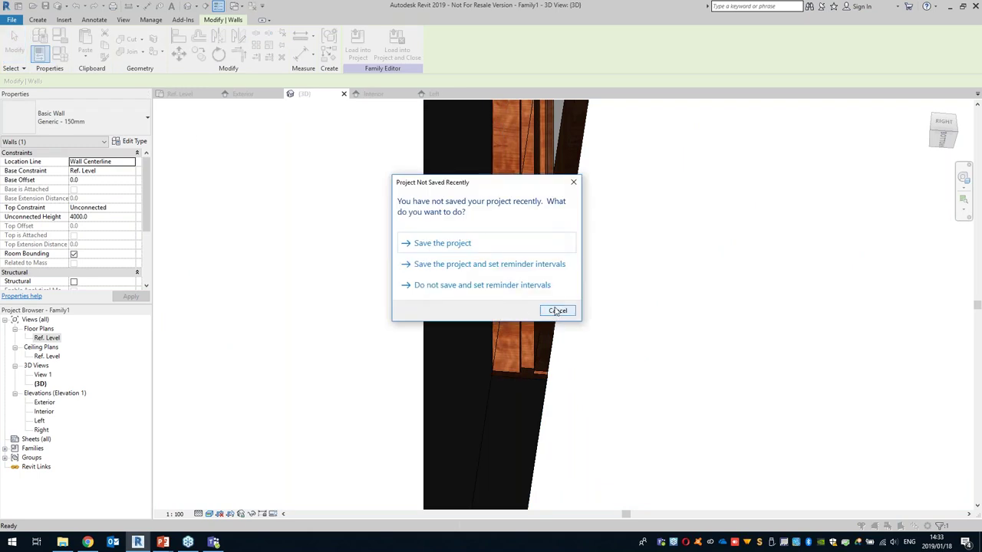
pyautogui.click(571, 312)
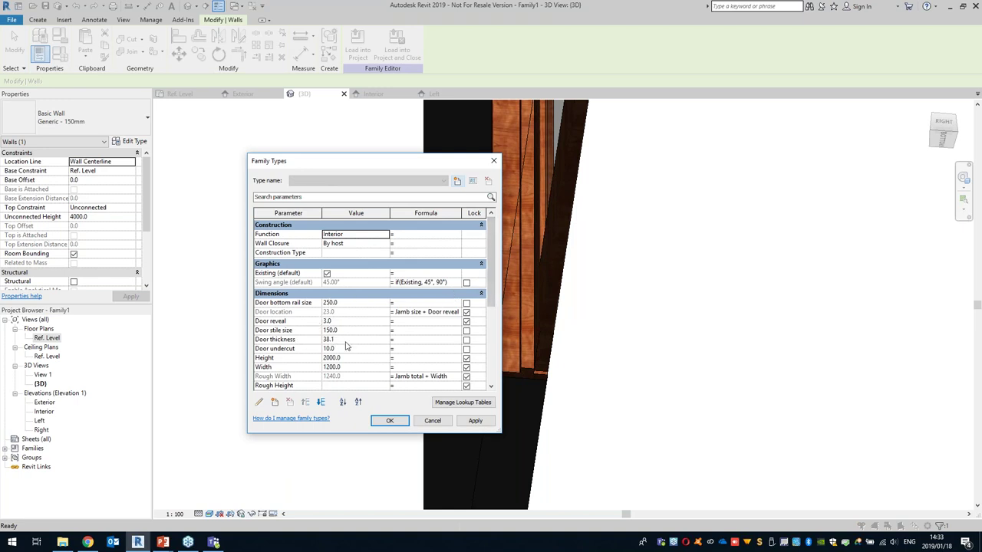
pyautogui.click(467, 340)
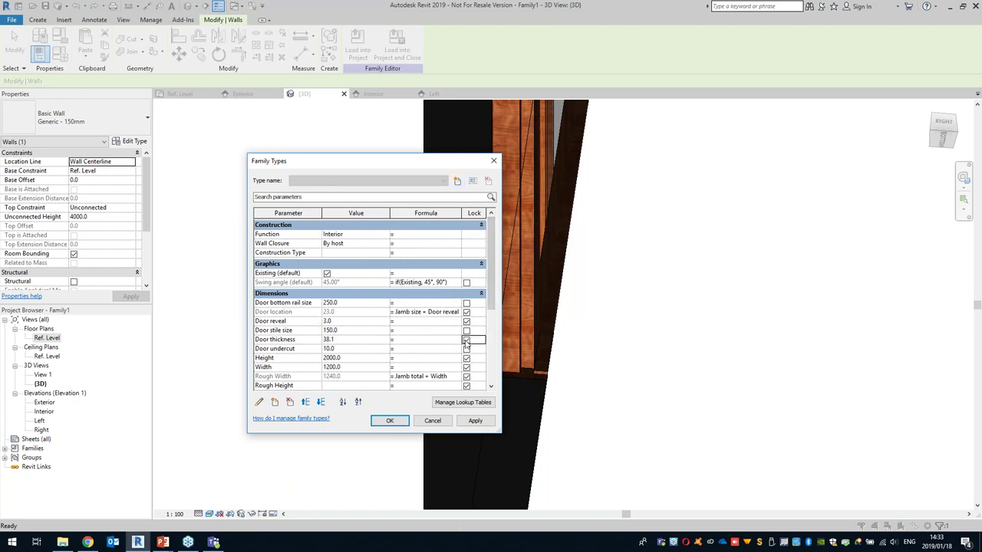
pyautogui.click(474, 421)
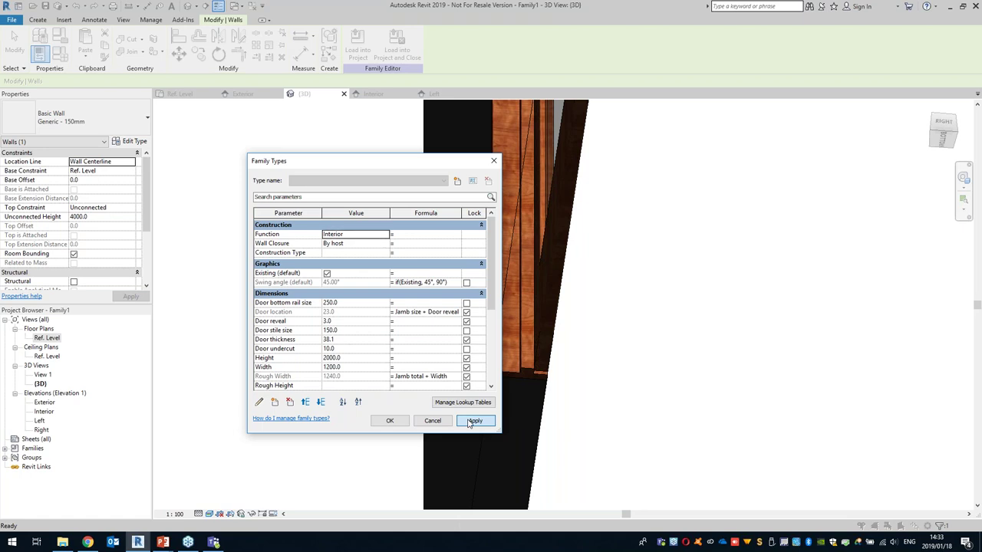
pyautogui.click(405, 421)
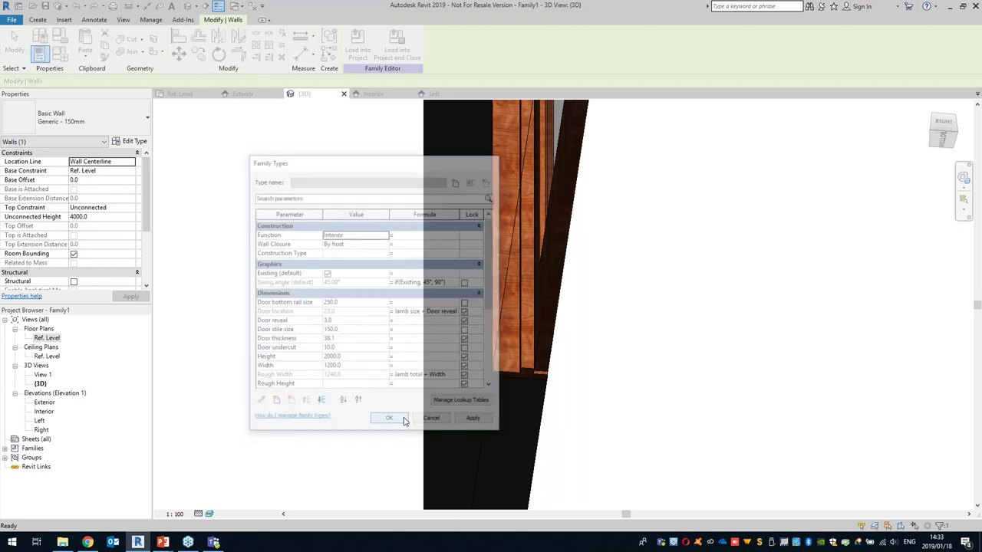
# - Change the host wall's type to Generic - 300mm and examine the frame depth around the door opening
pyautogui.click(457, 209)
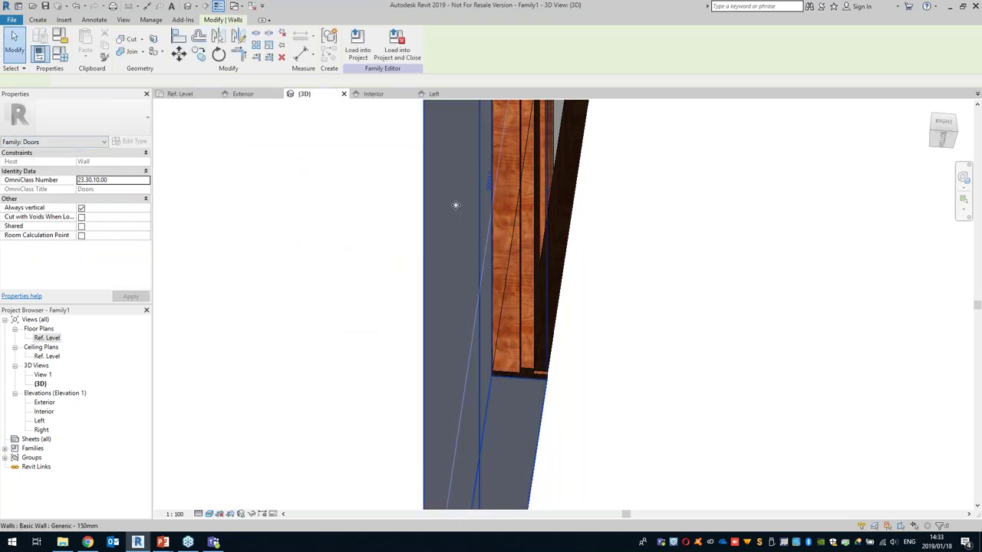
pyautogui.click(108, 122)
pyautogui.click(78, 193)
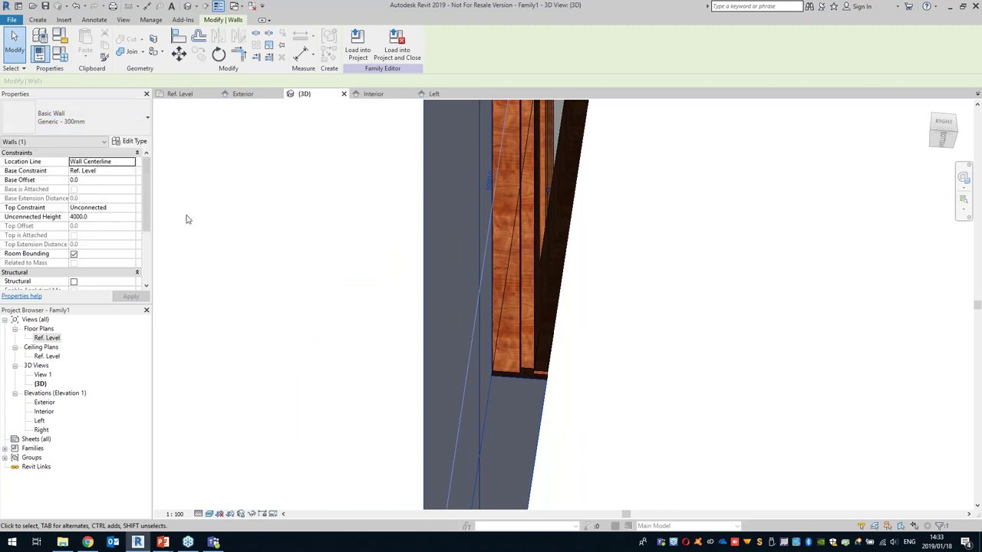
pyautogui.keyDown('shift'); pyautogui.moveTo(632, 320); pyautogui.dragTo(668, 330, button='middle'); pyautogui.keyUp('shift')
pyautogui.scroll(-1, 436, 338)
pyautogui.moveTo(400, 475); pyautogui.dragTo(497, 379, button='middle')
pyautogui.scroll(-5, 461, 338)
pyautogui.keyDown('shift'); pyautogui.moveTo(464, 250); pyautogui.dragTo(522, 408, button='middle'); pyautogui.keyUp('shift')
pyautogui.click(521, 414)
pyautogui.keyDown('shift'); pyautogui.moveTo(484, 333); pyautogui.dragTo(557, 412, button='middle'); pyautogui.keyUp('shift')
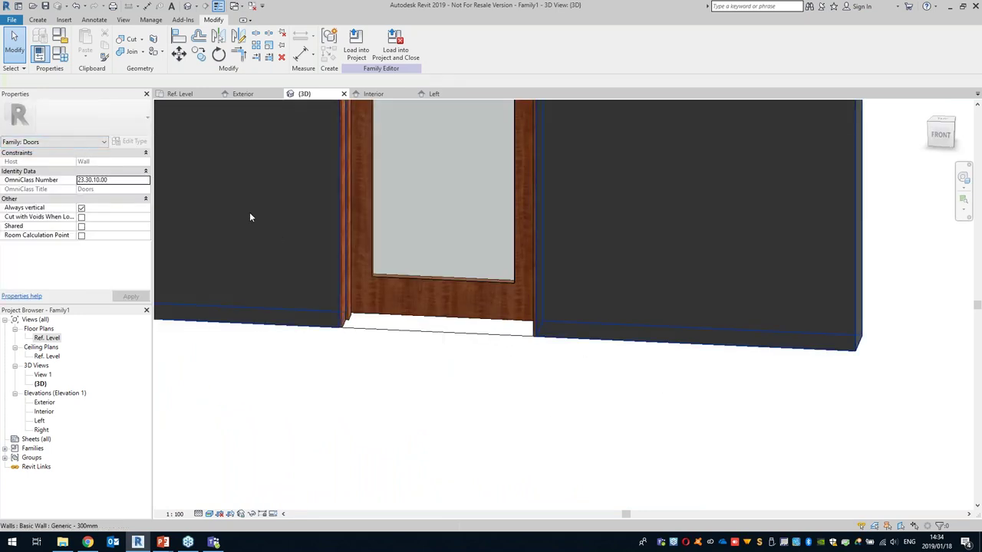
# - Set the host wall's type back to Generic - 150mm and view the whole arched door
pyautogui.click(461, 329)
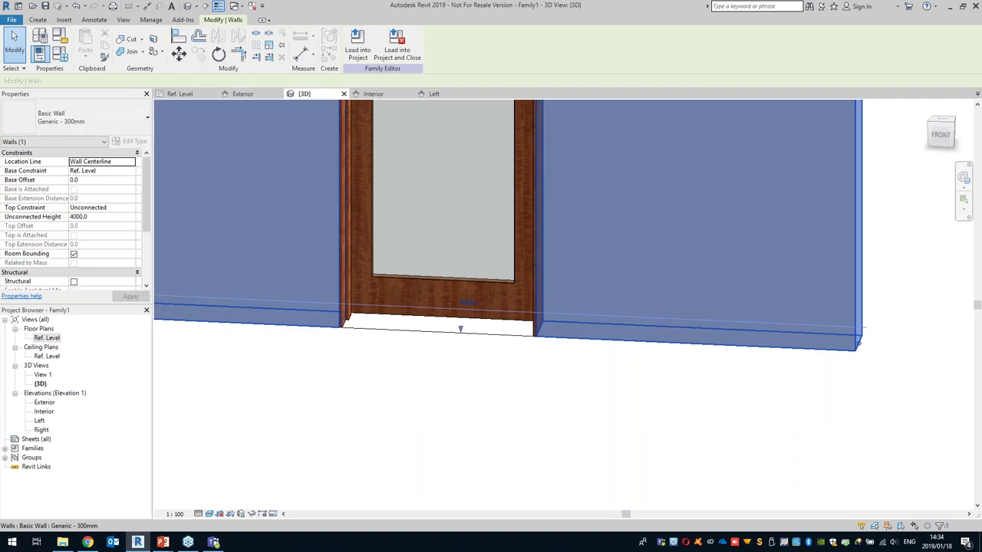
pyautogui.click(114, 130)
pyautogui.click(84, 170)
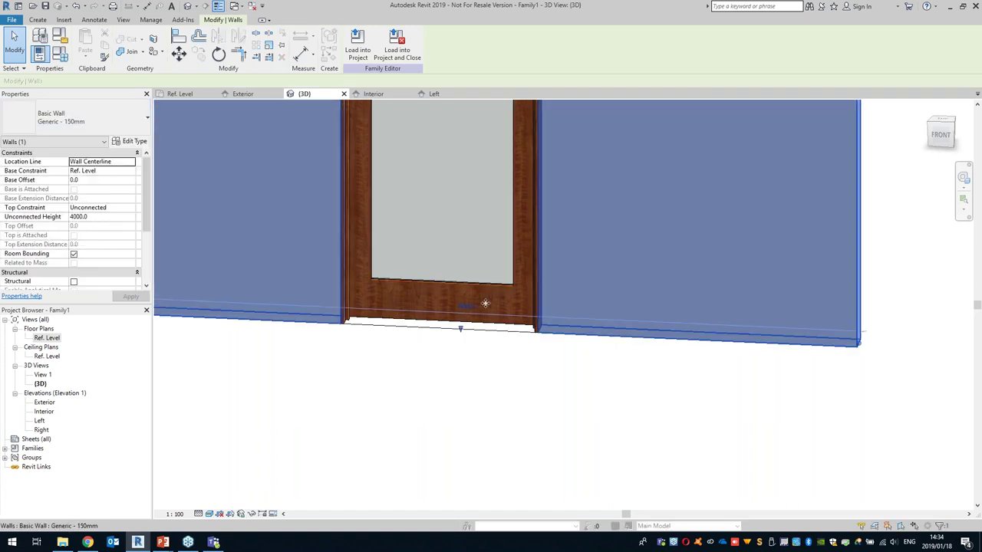
pyautogui.scroll(-5, 491, 239)
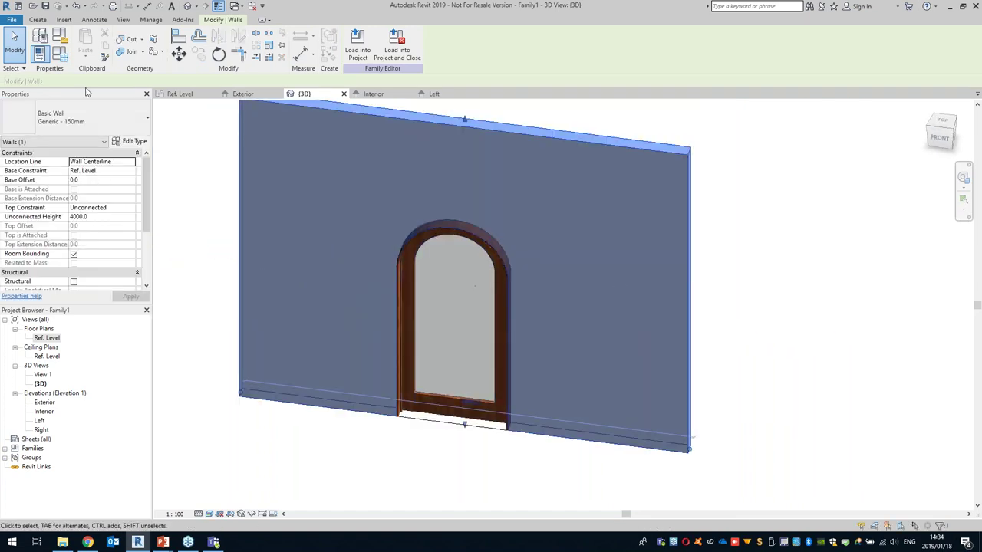
# - Start saving the family under a new name in the Door folder inside Door Family Creation on the Desktop
pyautogui.click(13, 22)
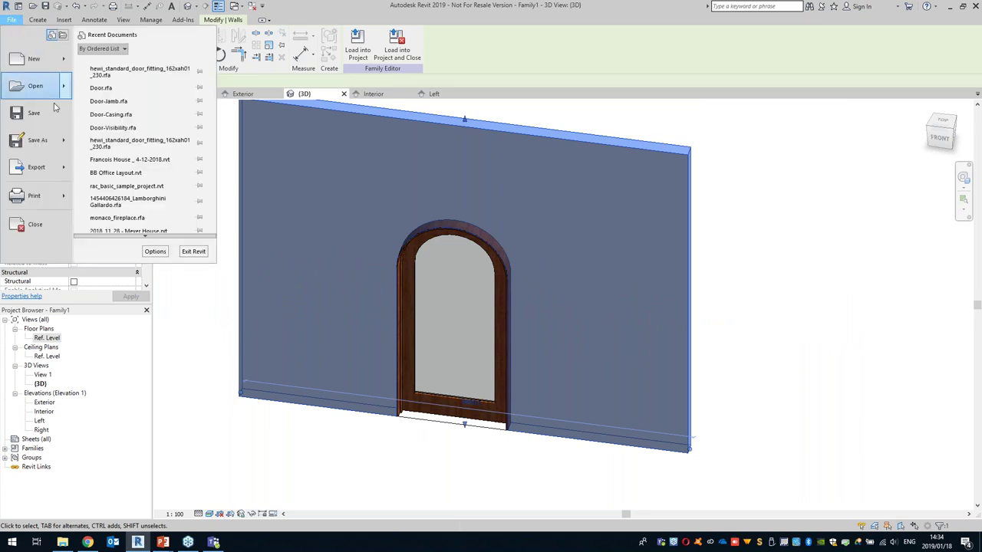
pyautogui.moveTo(54, 146)
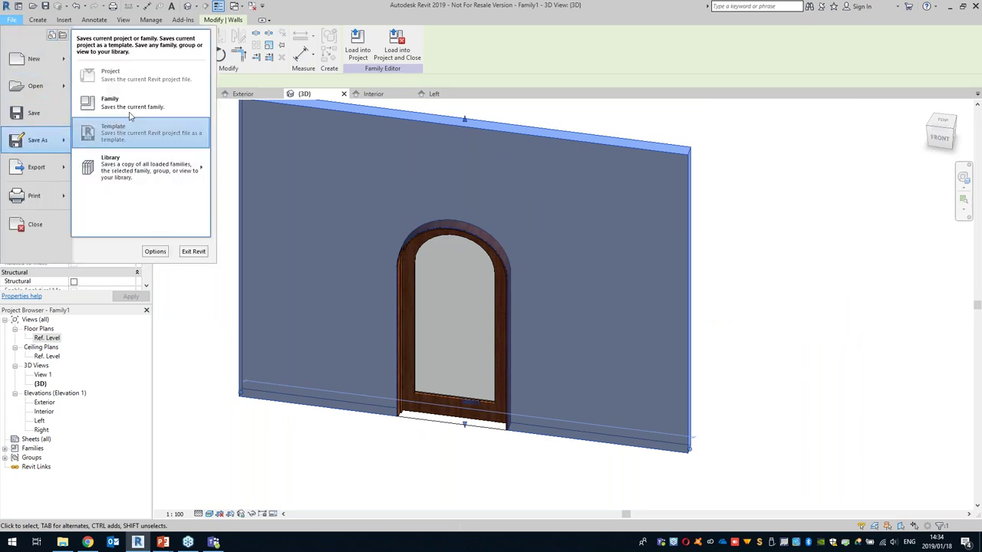
pyautogui.click(123, 108)
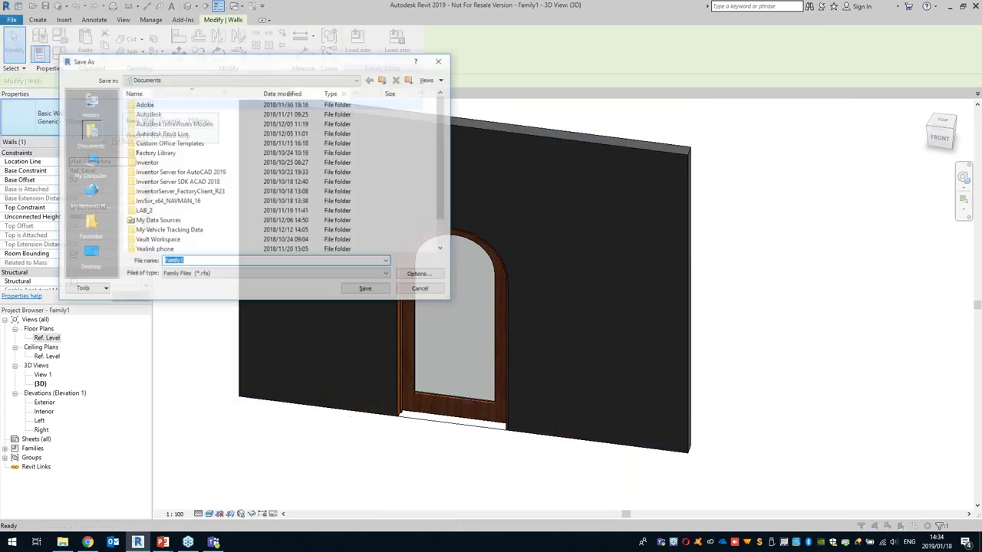
pyautogui.click(205, 79)
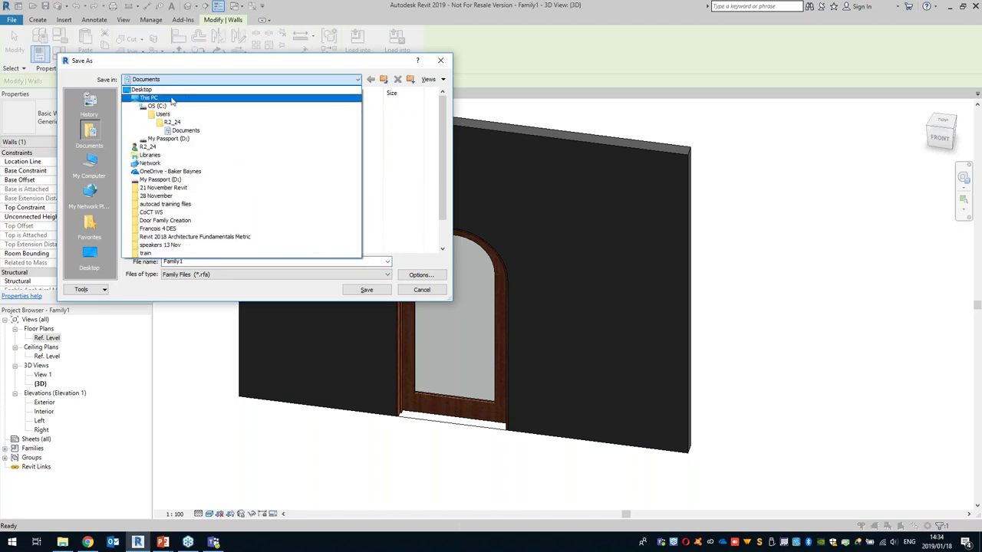
pyautogui.click(169, 90)
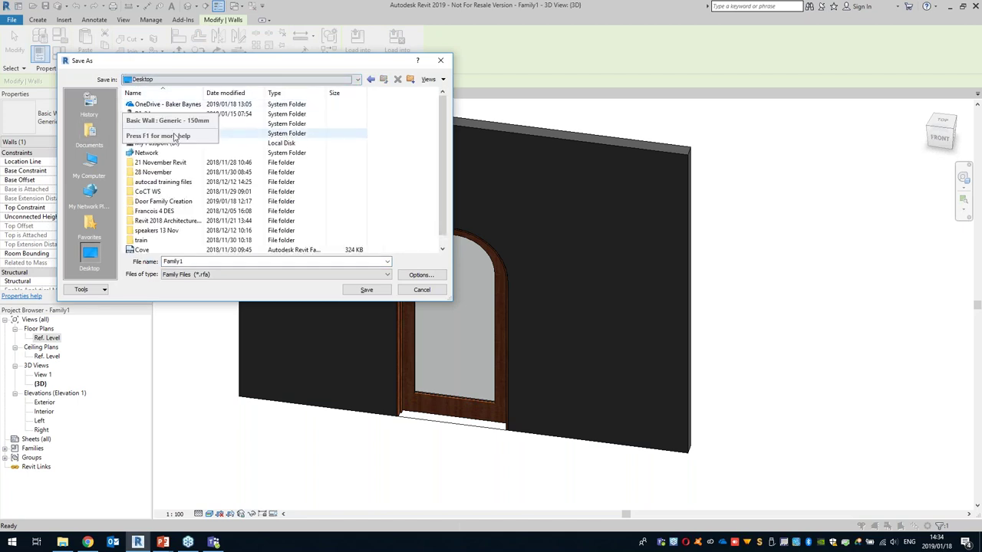
pyautogui.click(176, 202)
pyautogui.doubleClick(177, 201)
pyautogui.click(142, 104)
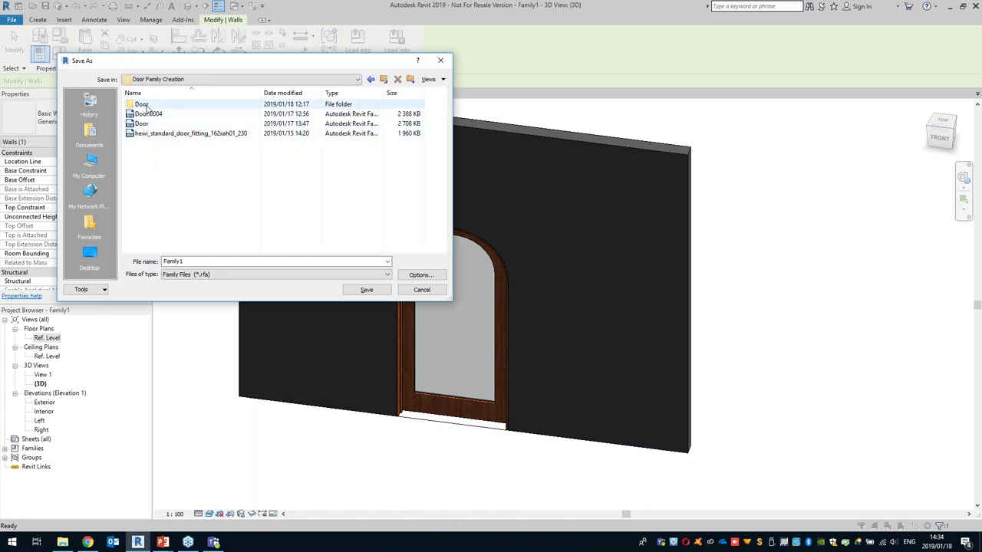
pyautogui.doubleClick(142, 104)
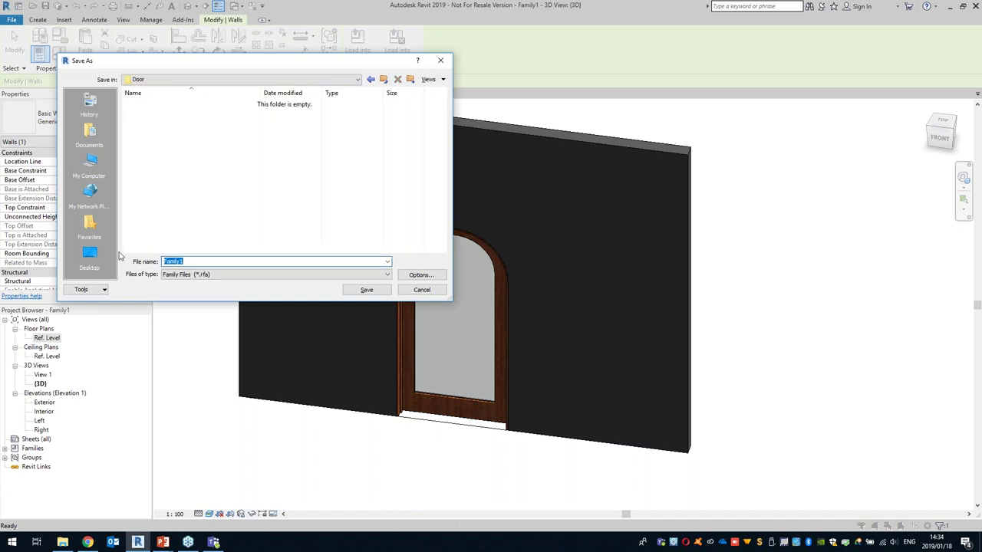
# - Name the family file Door, check the file save options and save it, then view the door from the front
pyautogui.write('Door')
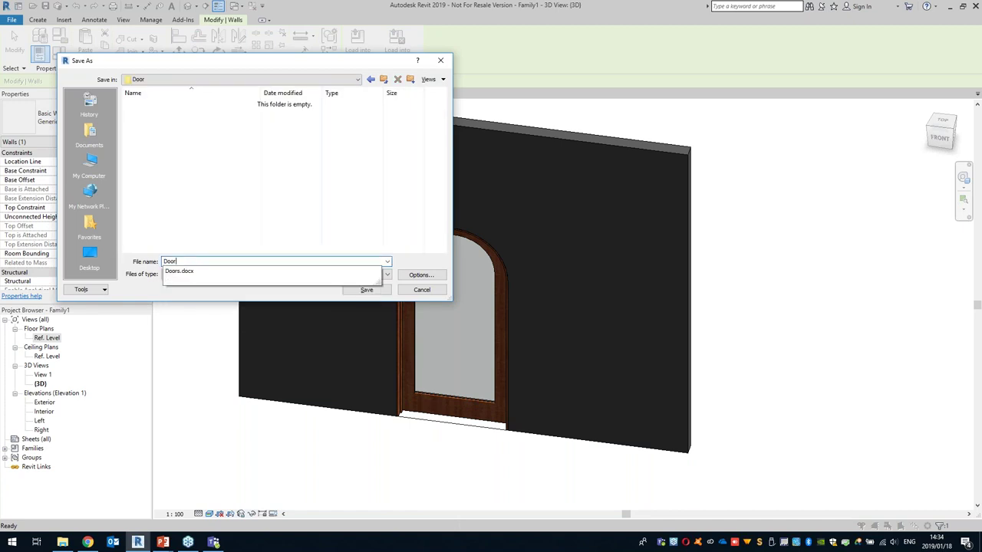
pyautogui.click(434, 275)
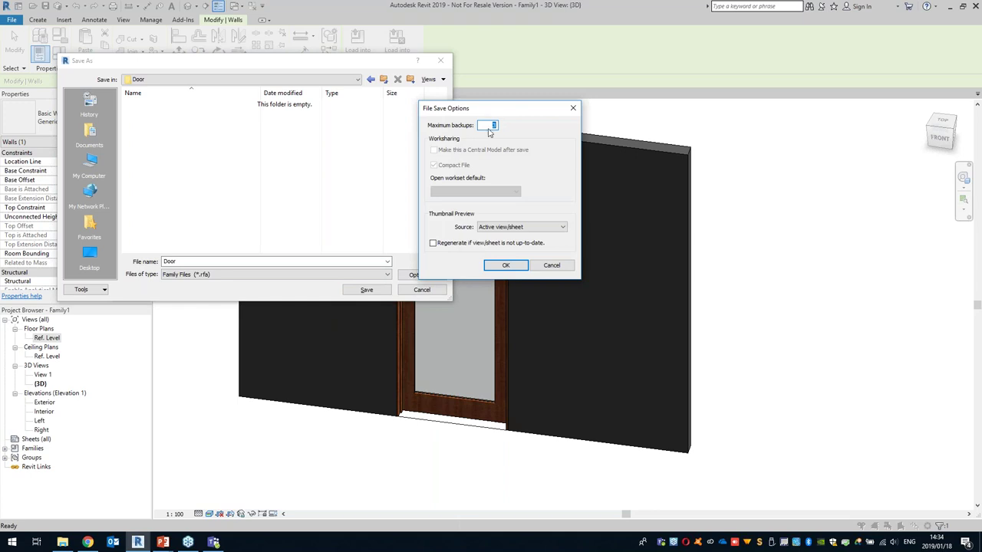
pyautogui.click(523, 267)
pyautogui.click(378, 294)
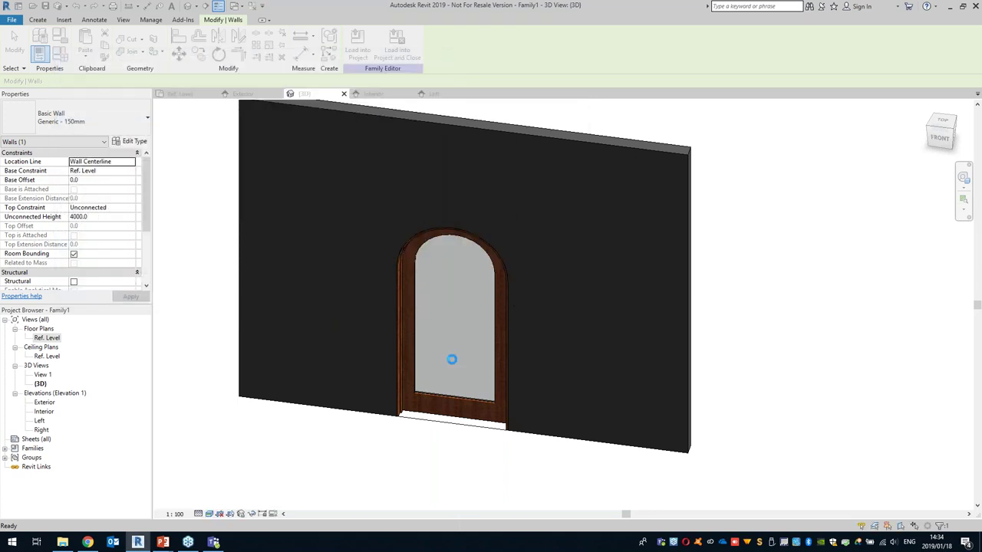
pyautogui.press('Escape')
pyautogui.keyDown('shift'); pyautogui.moveTo(413, 352); pyautogui.dragTo(462, 375, button='middle'); pyautogui.keyUp('shift')
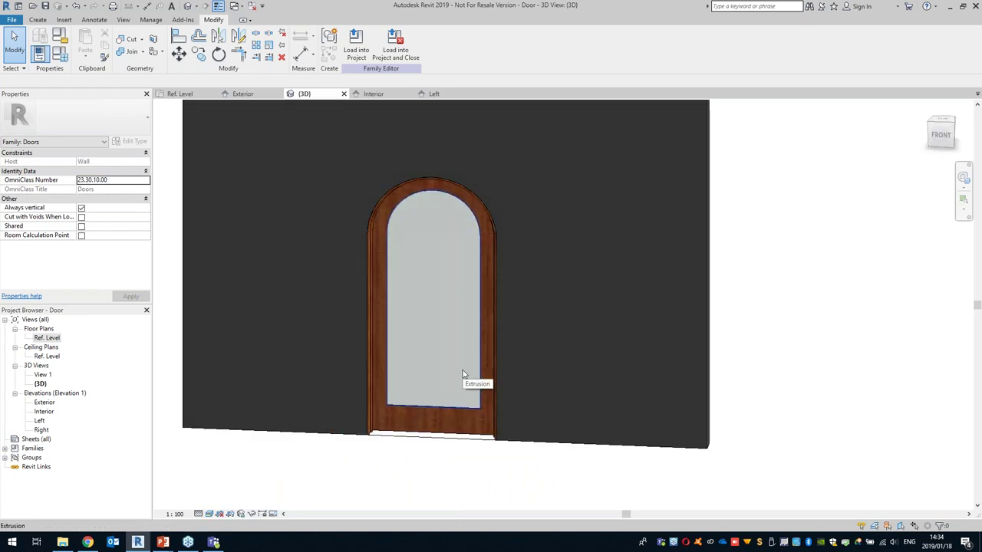
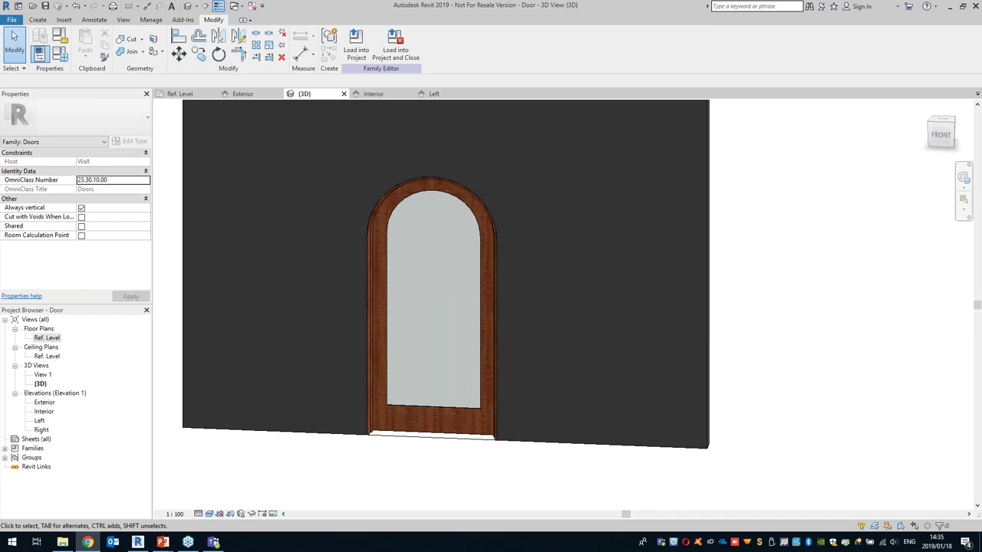
# - Switch to the BIMobject website in Chrome, browse the Doors category and search it for "Door handle"
pyautogui.moveTo(981, 123); pyautogui.dragTo(476, 2)
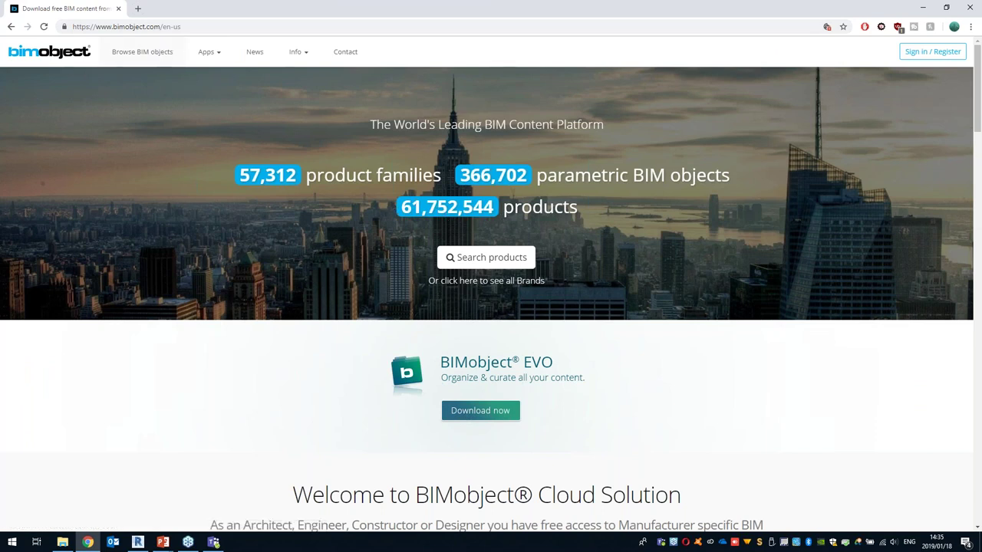
pyautogui.click(132, 54)
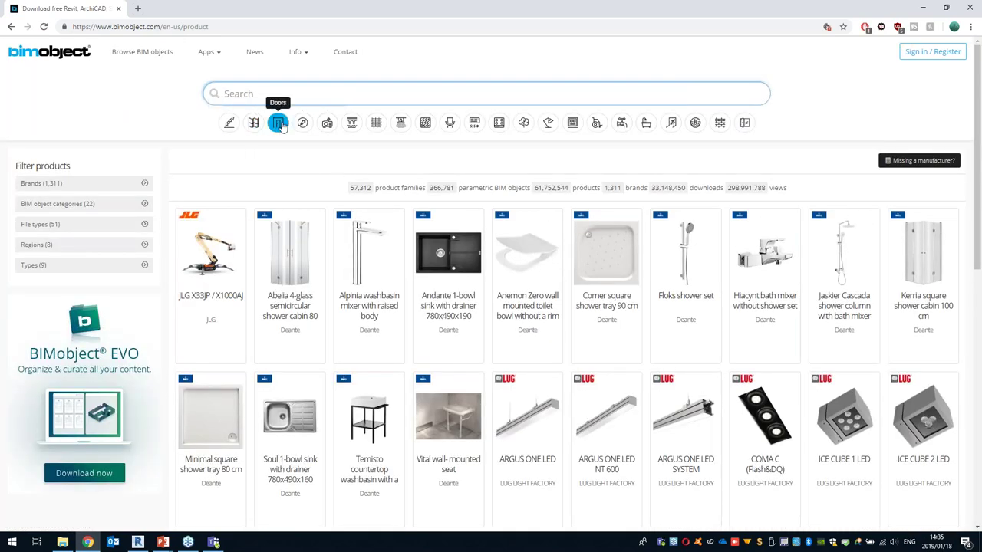
pyautogui.click(279, 124)
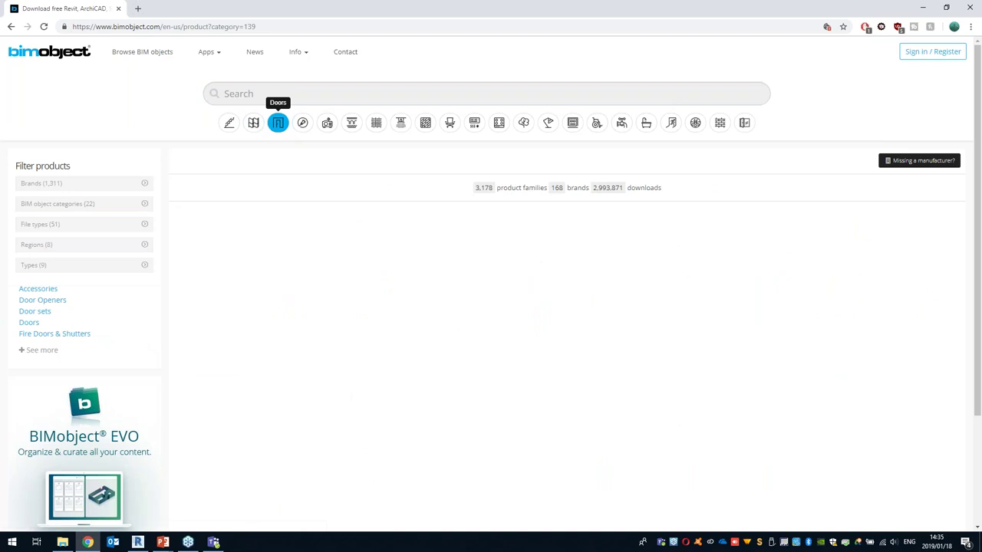
pyautogui.click(268, 93)
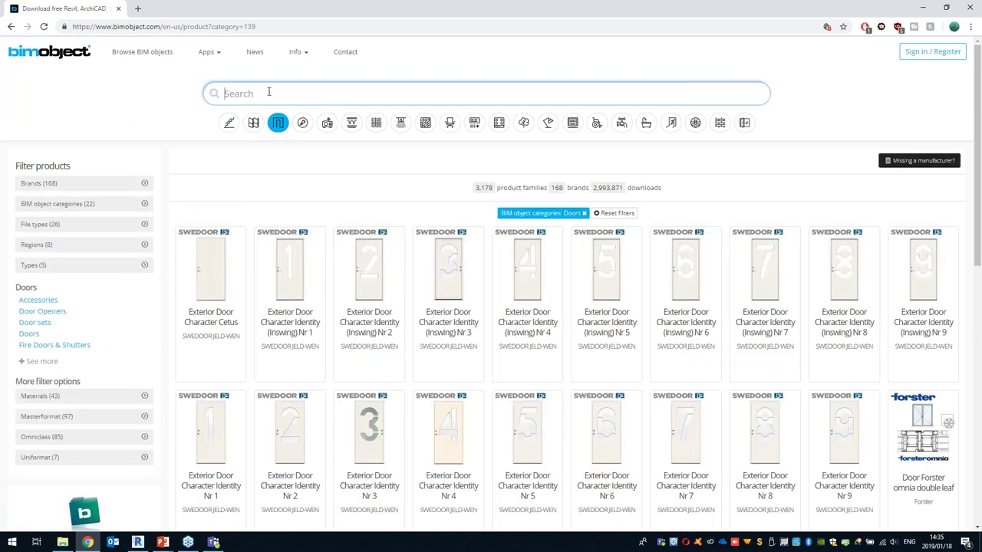
pyautogui.write('Door handle')
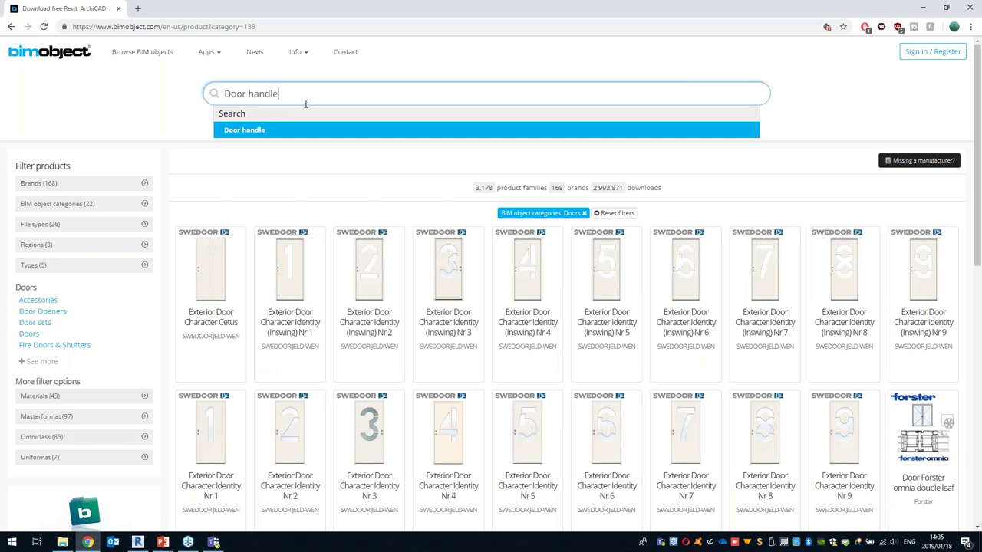
pyautogui.press('Return')
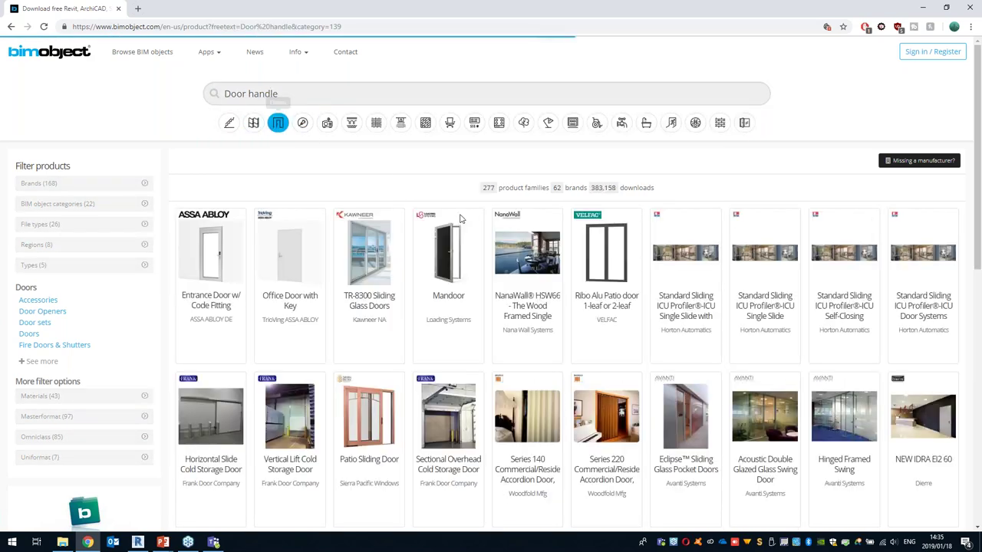
# - View the HEWI Standard door fitting 111R01-230 product page and return to Revit
pyautogui.scroll(-6, 460, 219)
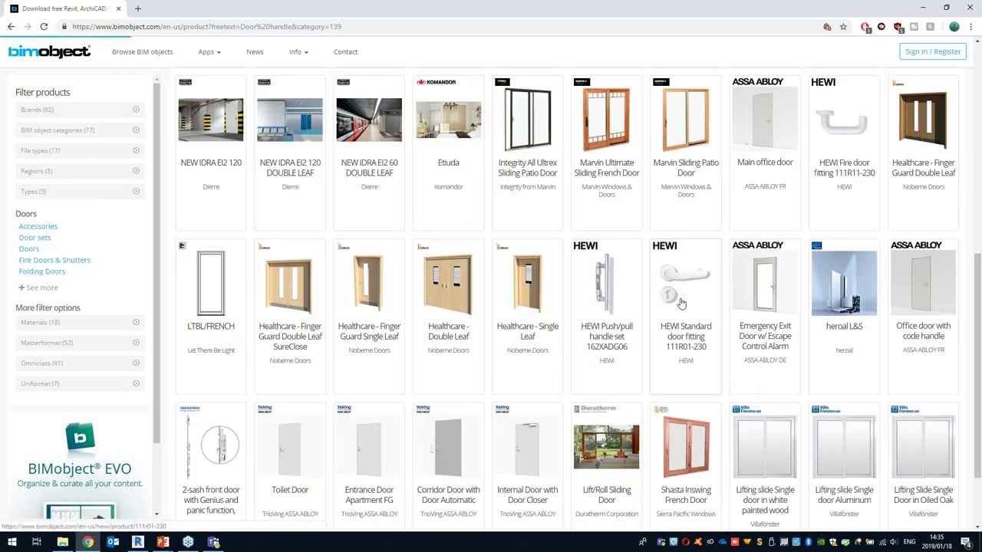
pyautogui.click(683, 307)
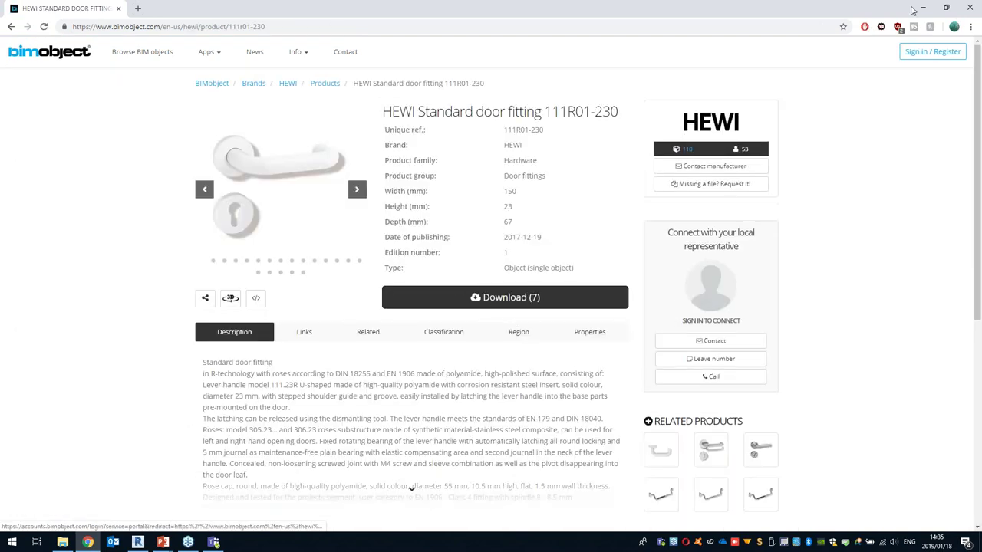
pyautogui.click(925, 9)
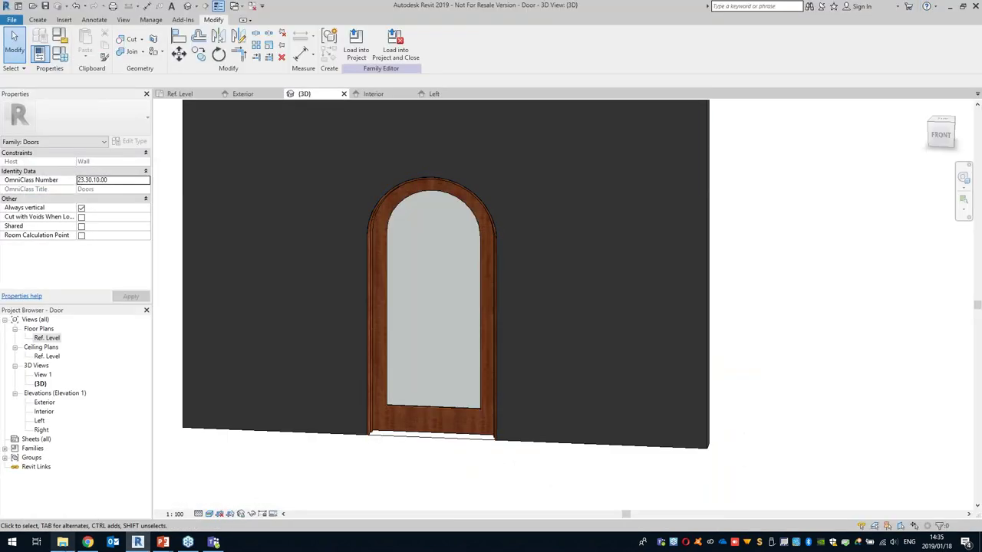
# - Open the downloaded hewi_standard_door_fitting_162xah01_230 family in Revit from File Explorer and inspect the handle in plan
pyautogui.click(63, 542)
pyautogui.moveTo(370, 118); pyautogui.dragTo(274, 108)
pyautogui.doubleClick(306, 247)
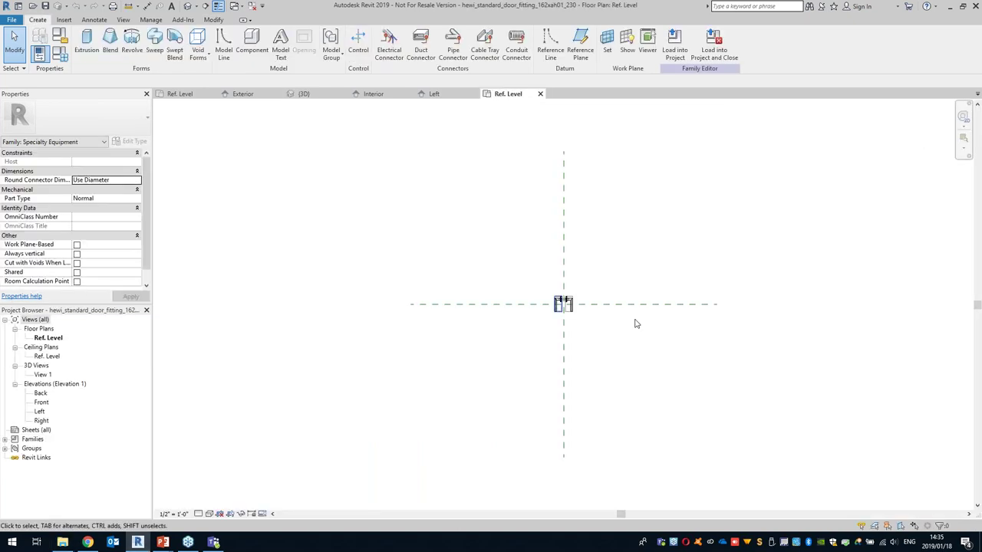
pyautogui.moveTo(427, 234); pyautogui.dragTo(573, 405)
pyautogui.click(611, 428)
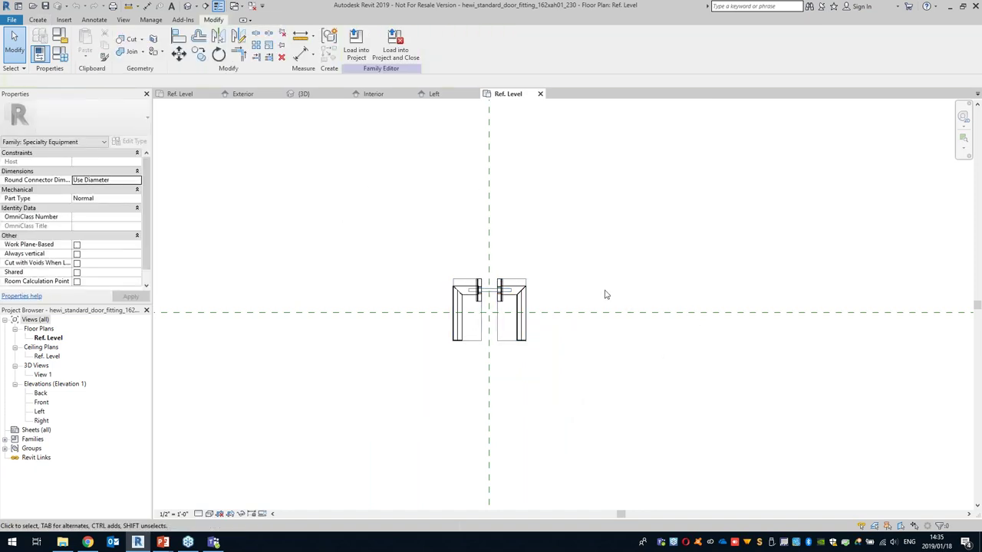
# - Load the HEWI handle into the Door family and place one instance in the Ref. Level plan, clear of the door on the exterior side
pyautogui.click(358, 56)
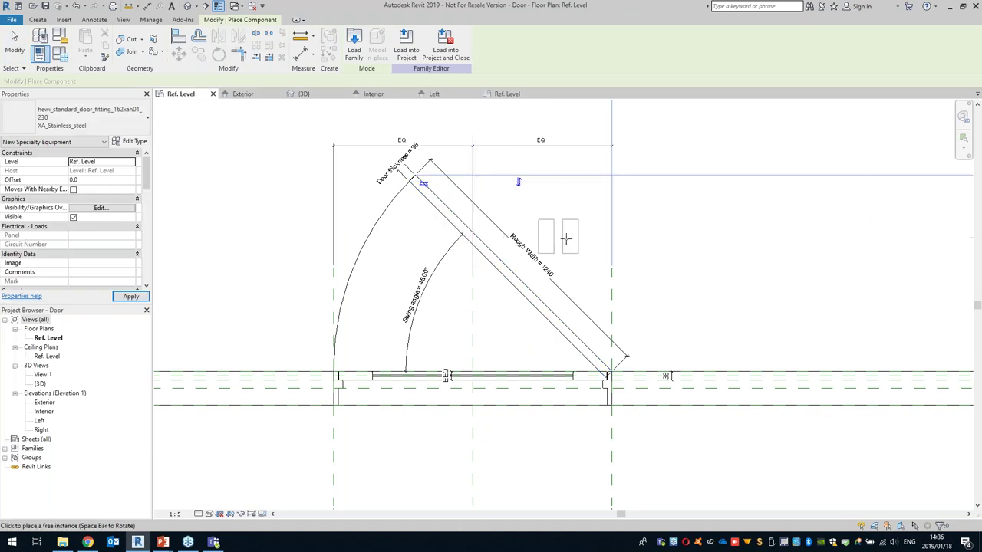
pyautogui.moveTo(543, 340); pyautogui.dragTo(537, 355, button='middle')
pyautogui.moveTo(491, 307); pyautogui.dragTo(466, 339, button='middle')
pyautogui.moveTo(438, 215); pyautogui.dragTo(505, 267, button='middle')
pyautogui.click(384, 269)
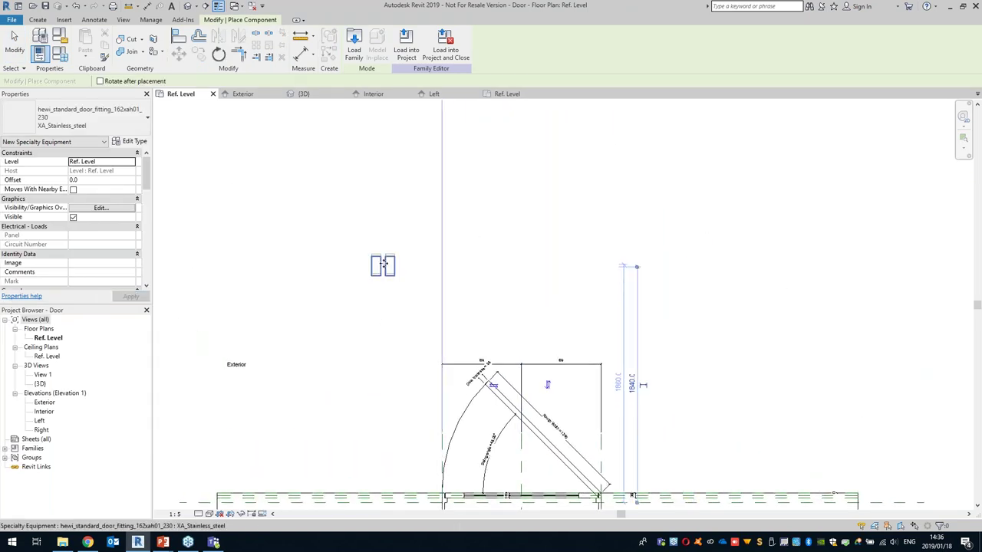
pyautogui.click(405, 267)
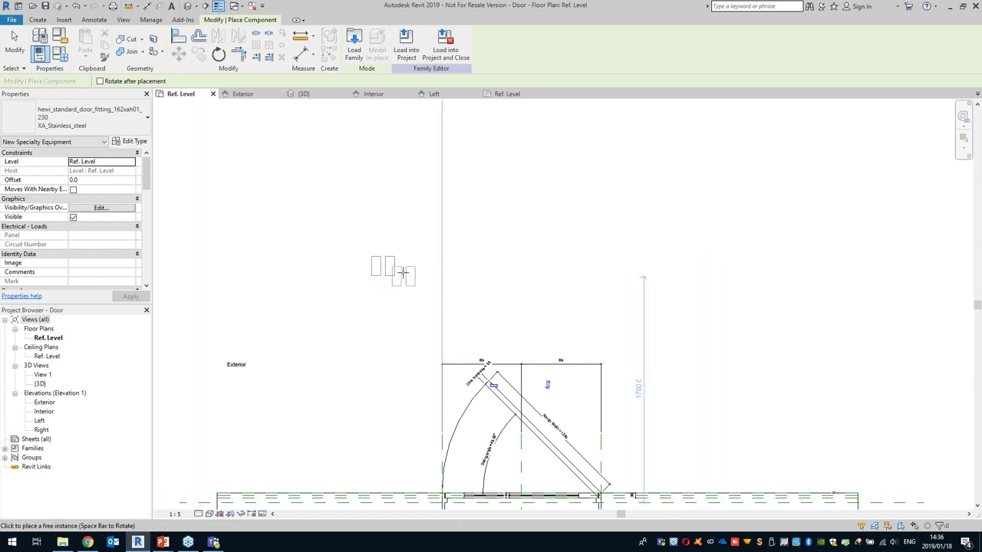
pyautogui.press('Escape')
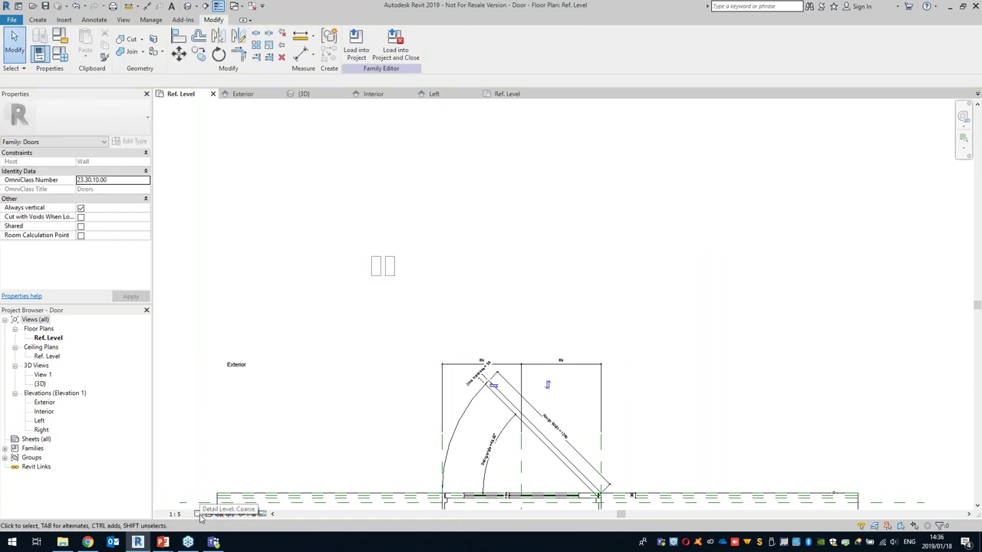
# - Set the Ref. Level plan's detail level to Fine to show the handle geometry
pyautogui.click(197, 514)
pyautogui.click(214, 493)
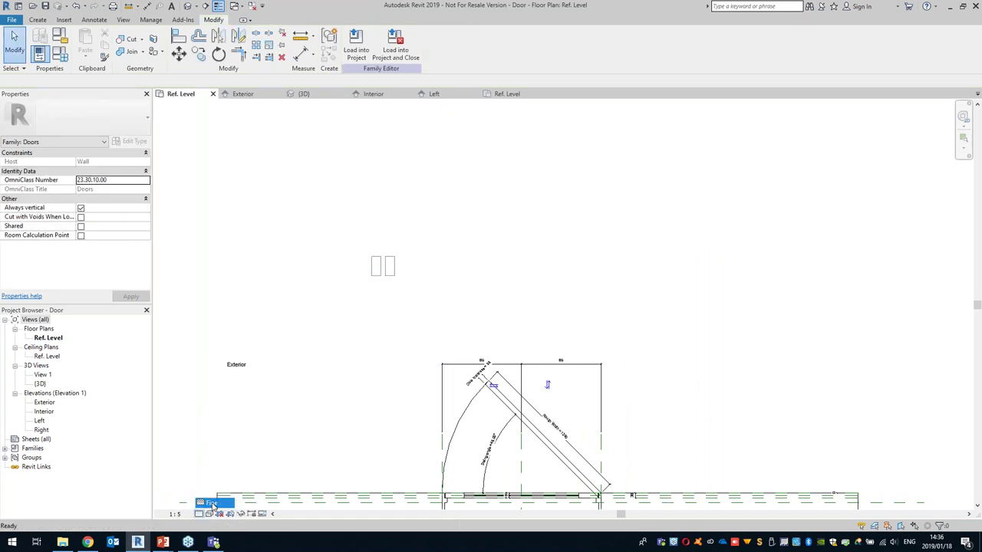
pyautogui.scroll(5, 399, 263)
# - Rotate the placed door handle by 90 degrees in the Ref. Level plan
pyautogui.moveTo(267, 213); pyautogui.dragTo(412, 381)
pyautogui.click(382, 281)
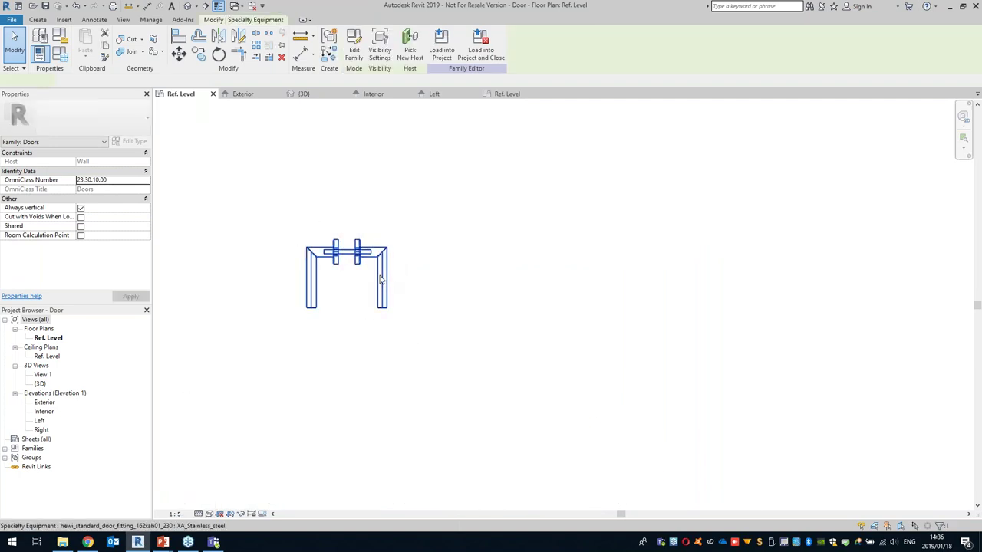
pyautogui.click(220, 54)
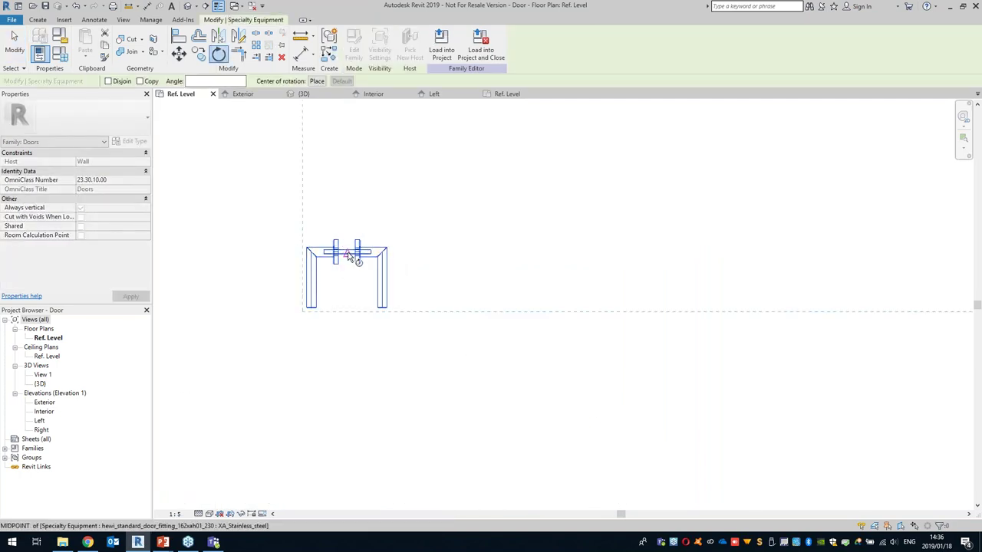
pyautogui.click(384, 224)
pyautogui.scroll(-5, 458, 183)
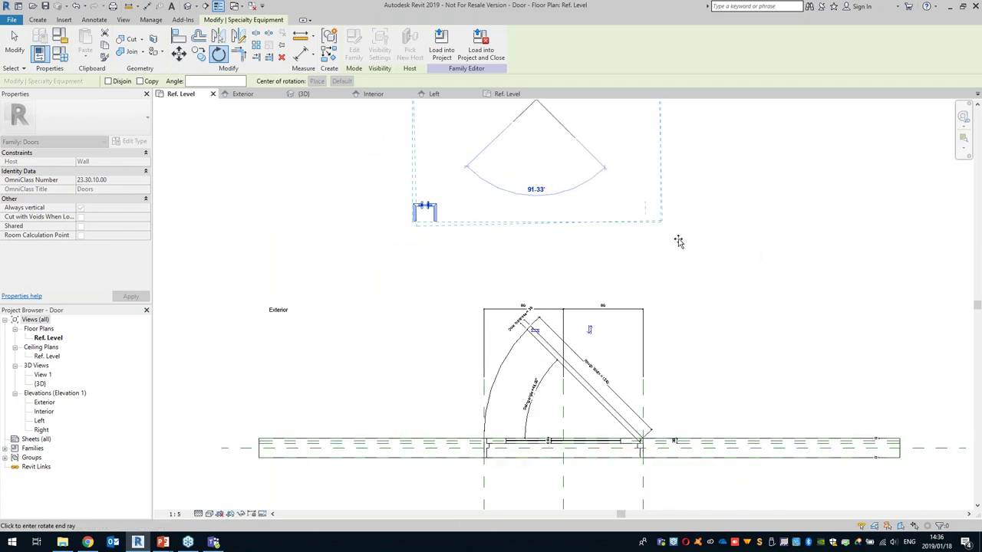
pyautogui.write('90')
pyautogui.press('Return')
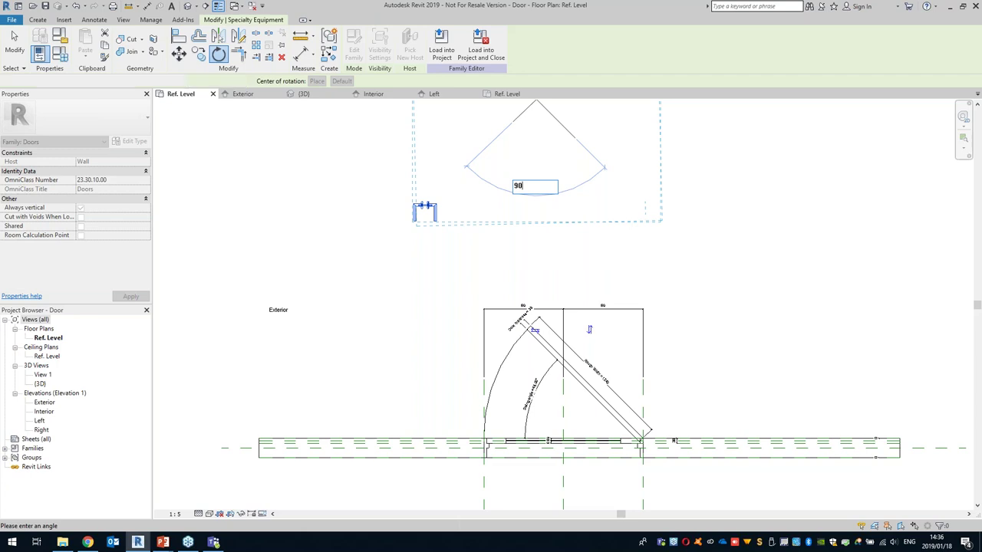
pyautogui.click(679, 232)
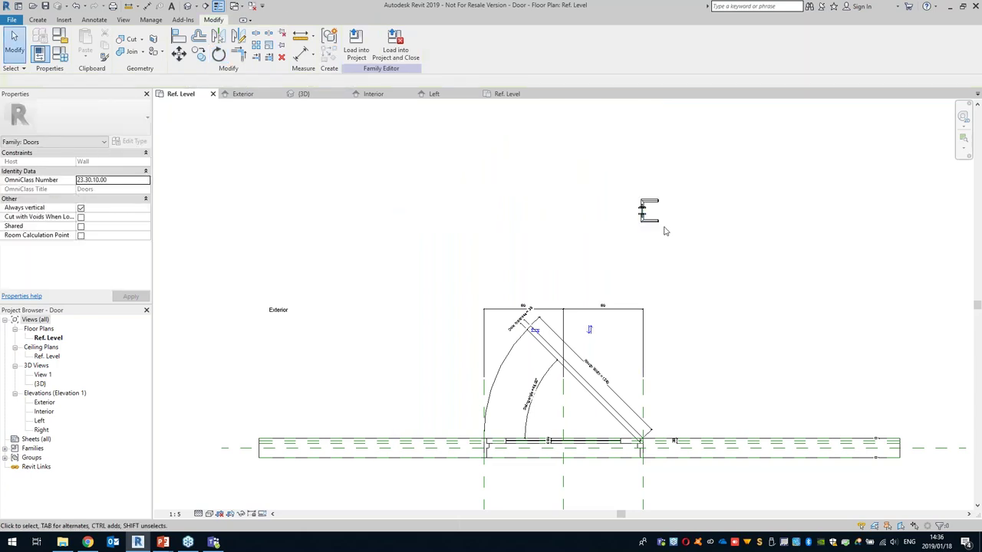
# - Move the door handle onto the latch stile of the closed door leaf, seating its rosette on the leaf's exterior face
pyautogui.scroll(4, 460, 246)
pyautogui.scroll(-6, 460, 246)
pyautogui.click(462, 247)
pyautogui.scroll(5, 463, 247)
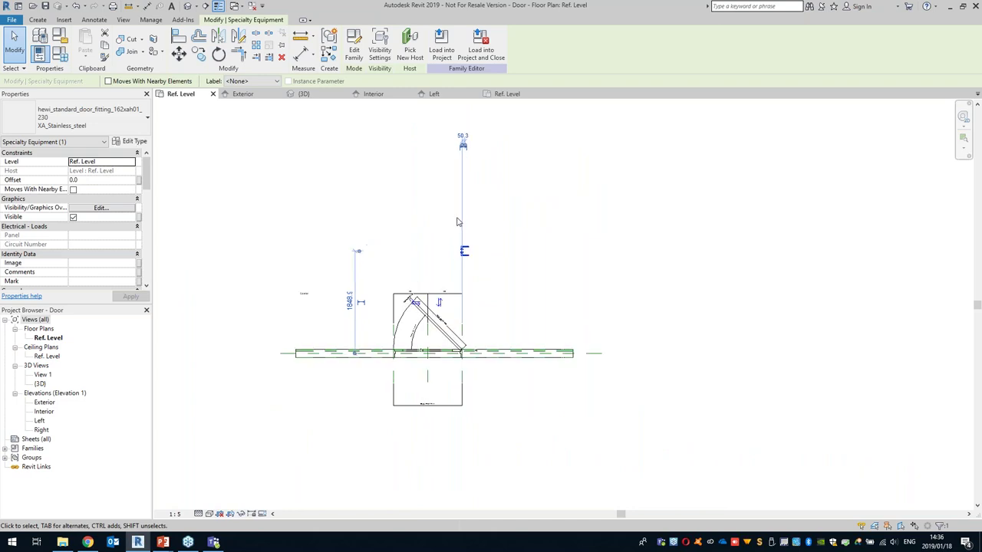
pyautogui.scroll(4, 438, 344)
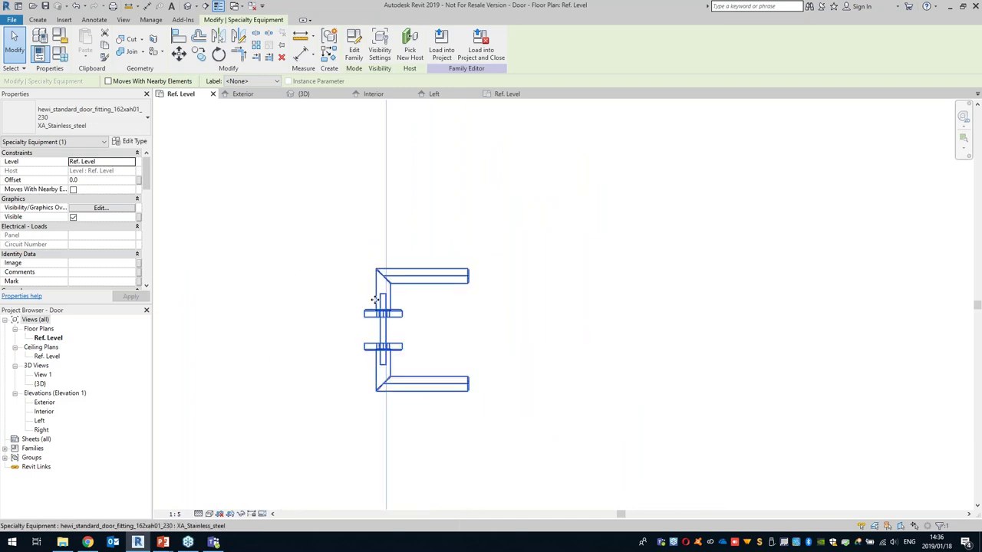
pyautogui.click(178, 52)
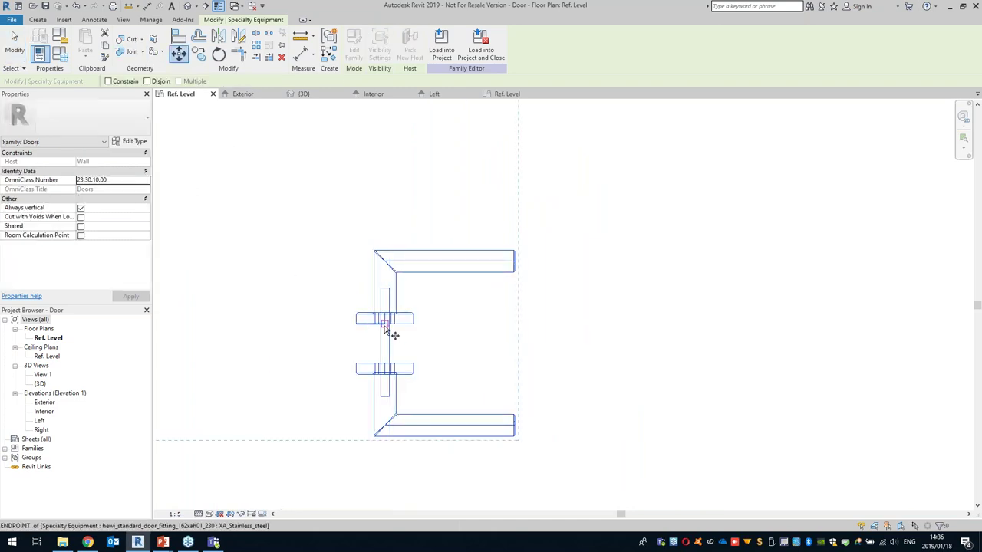
pyautogui.click(386, 323)
pyautogui.scroll(-2, 369, 367)
pyautogui.moveTo(369, 372); pyautogui.dragTo(590, 226, button='middle')
pyautogui.moveTo(457, 402); pyautogui.dragTo(634, 219, button='middle')
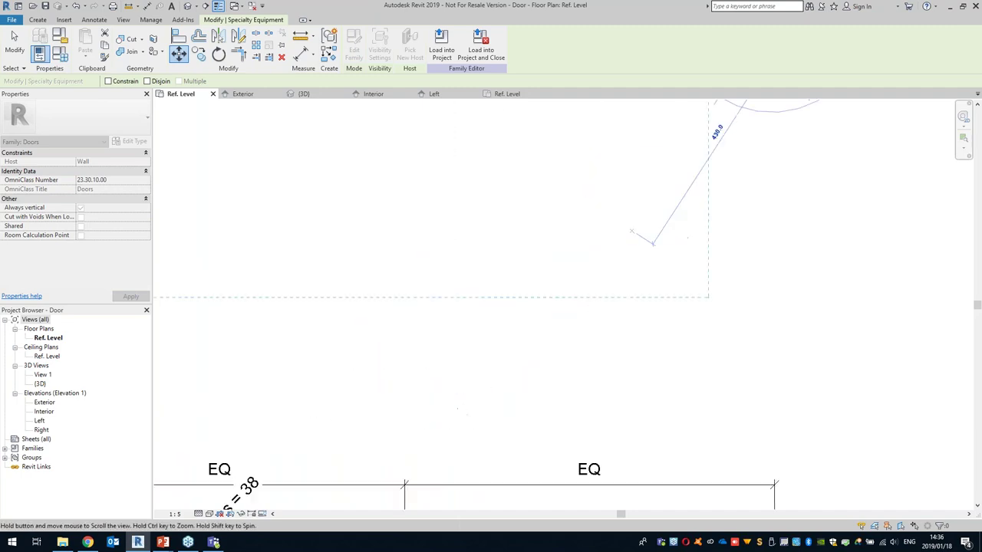
pyautogui.scroll(-2, 484, 338)
pyautogui.moveTo(342, 476); pyautogui.dragTo(597, 304, button='middle')
pyautogui.moveTo(575, 488); pyautogui.dragTo(504, 265, button='middle')
pyautogui.scroll(7, 491, 307)
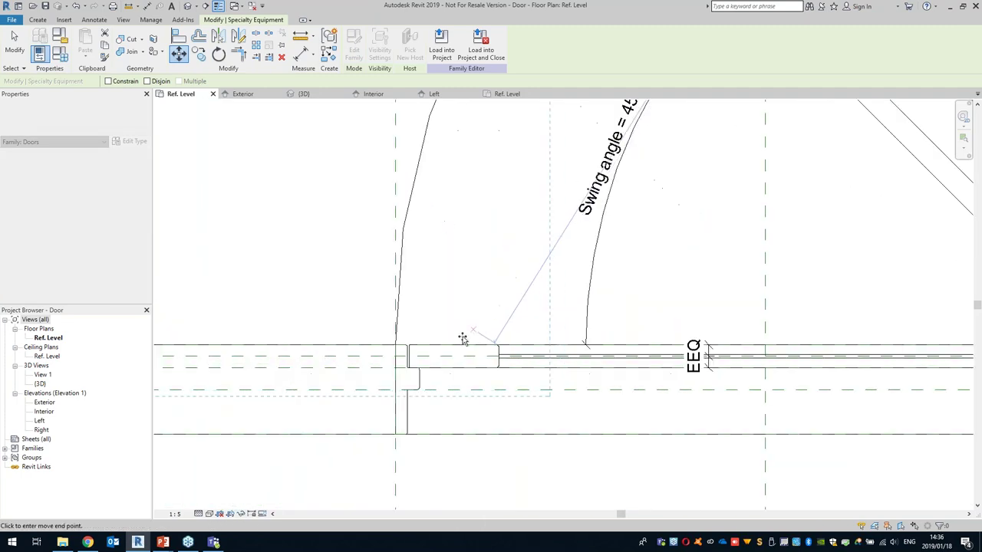
pyautogui.scroll(3, 452, 349)
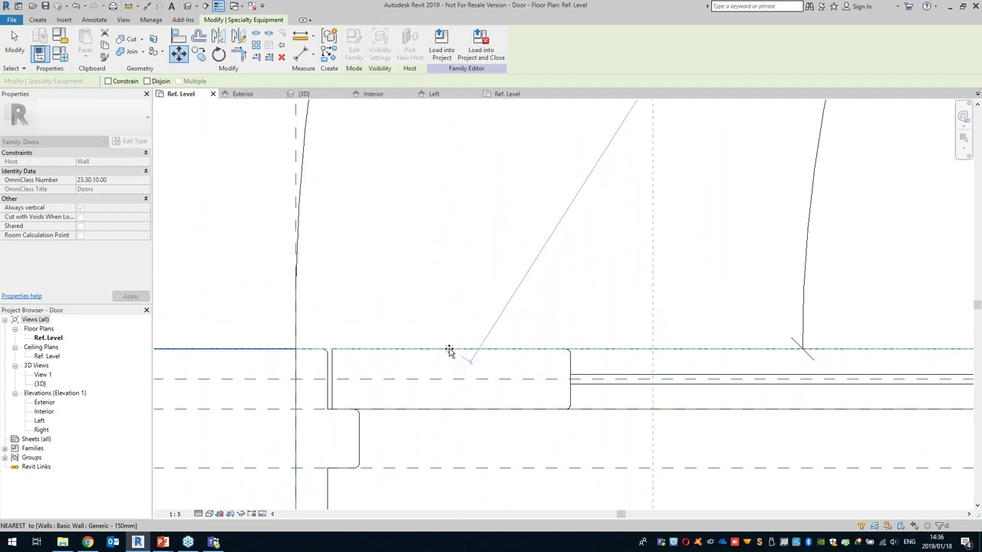
pyautogui.click(450, 350)
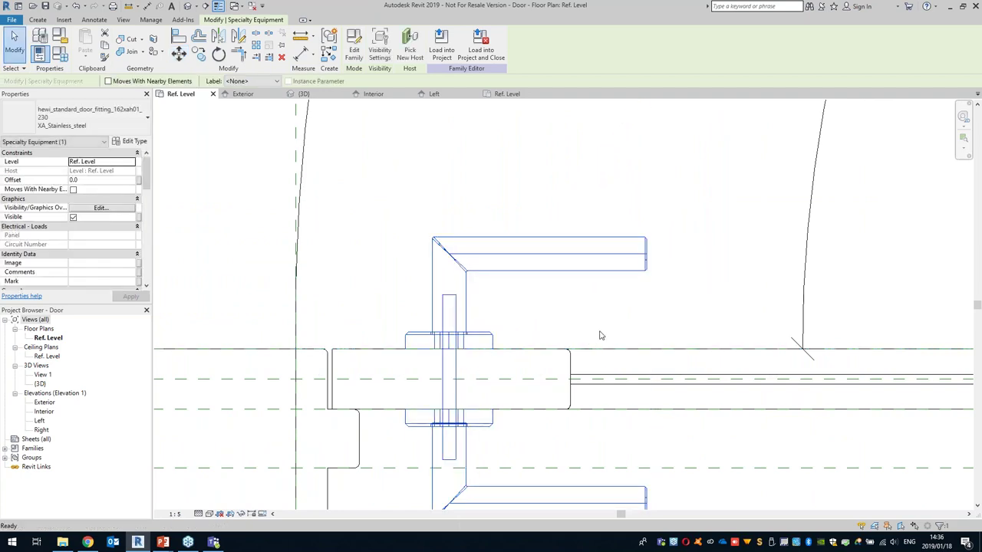
pyautogui.press('Escape')
pyautogui.scroll(-1, 536, 350)
pyautogui.scroll(2, 535, 350)
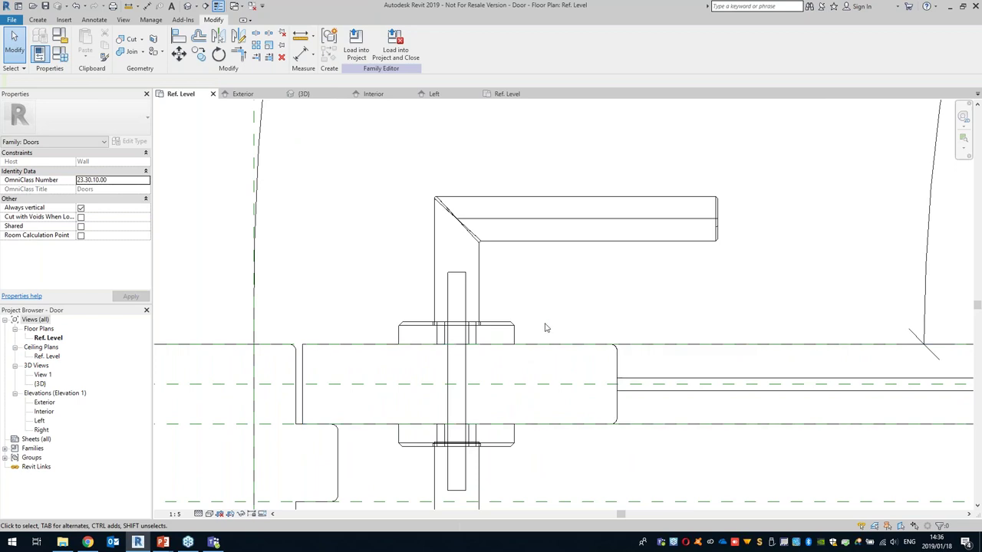
pyautogui.scroll(-3, 491, 259)
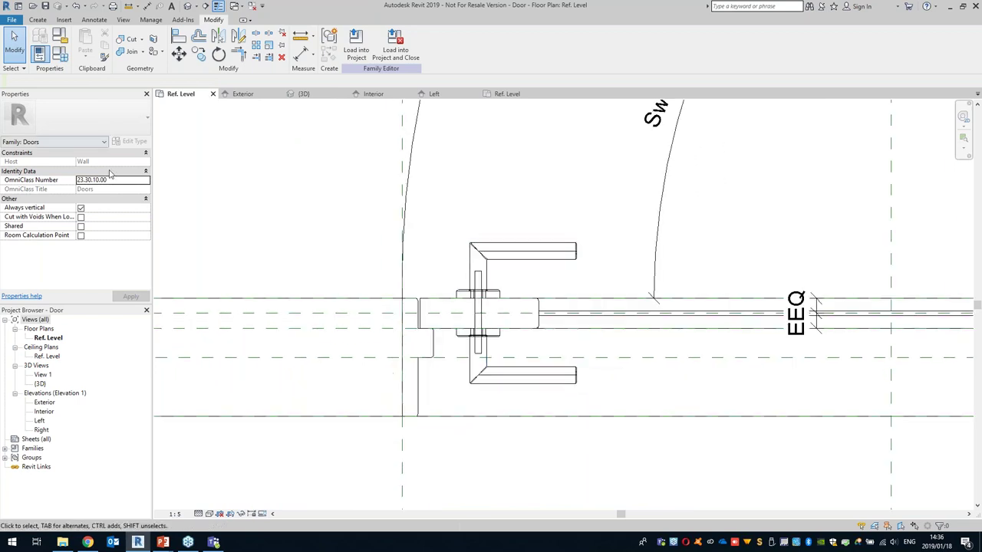
# - Raise the door handle vertically by 915 mm in the Interior elevation
pyautogui.doubleClick(44, 412)
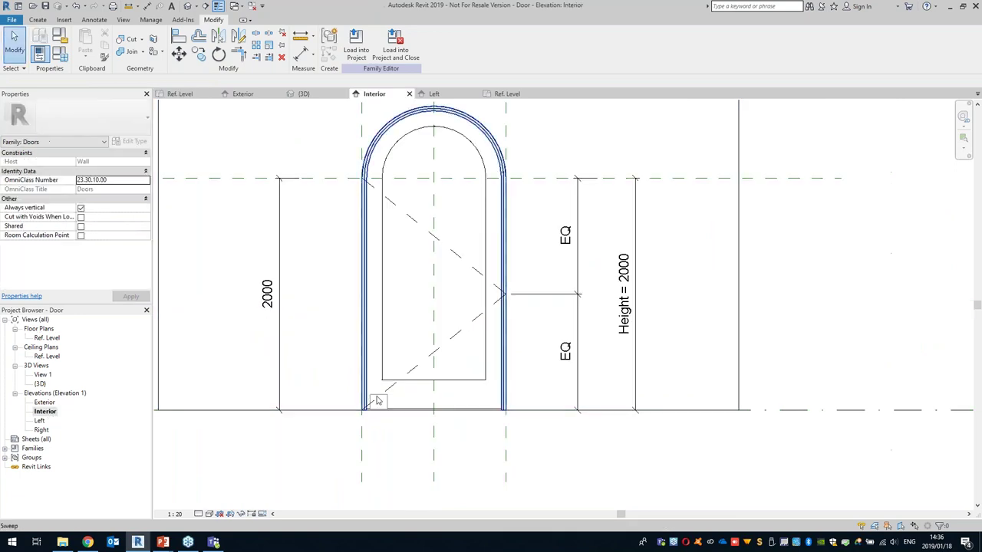
pyautogui.click(379, 402)
pyautogui.press('m')
pyautogui.press('v')
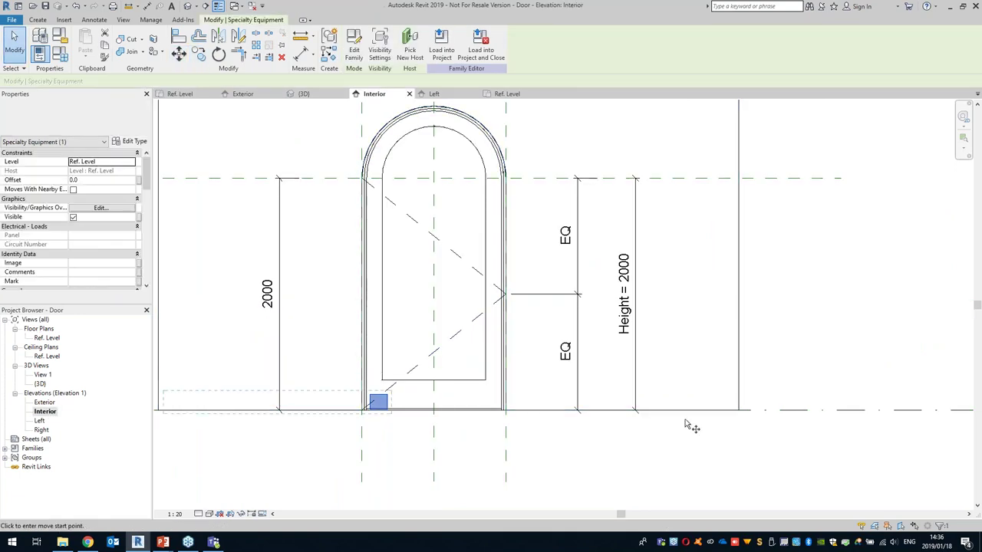
pyautogui.click(722, 481)
pyautogui.write('9')
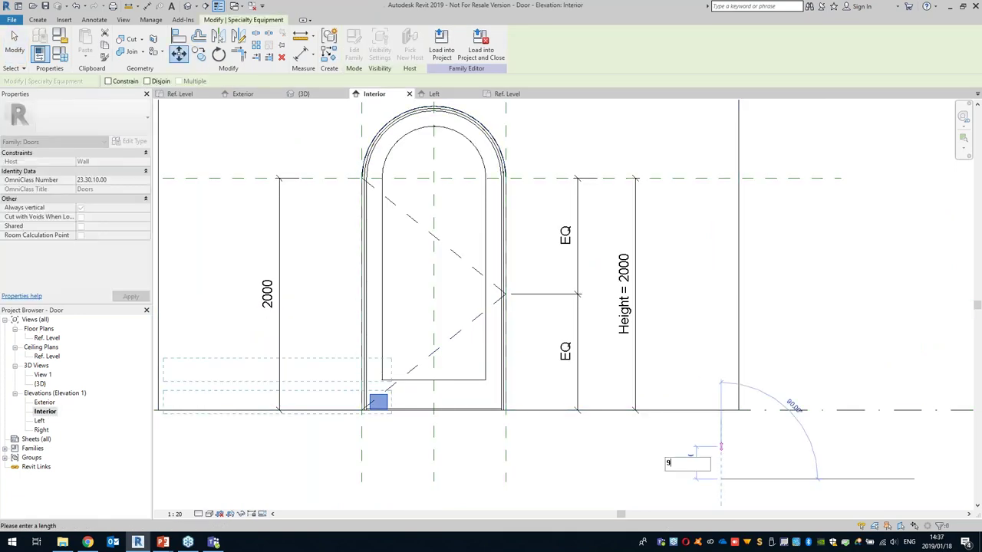
pyautogui.write('15')
pyautogui.press('Return')
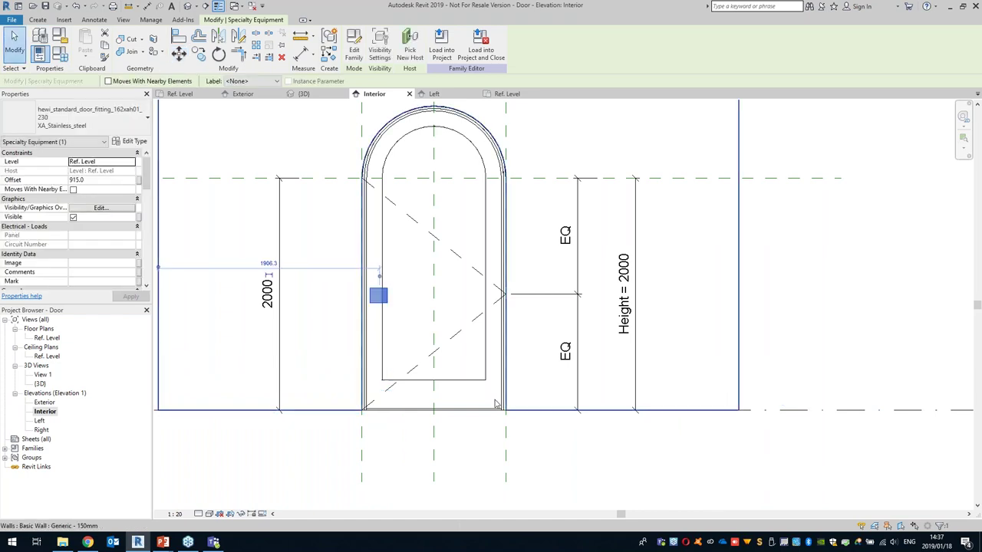
# - Set the Interior elevation's detail level to Fine to show the handle geometry
pyautogui.click(178, 514)
pyautogui.click(197, 515)
pyautogui.click(210, 504)
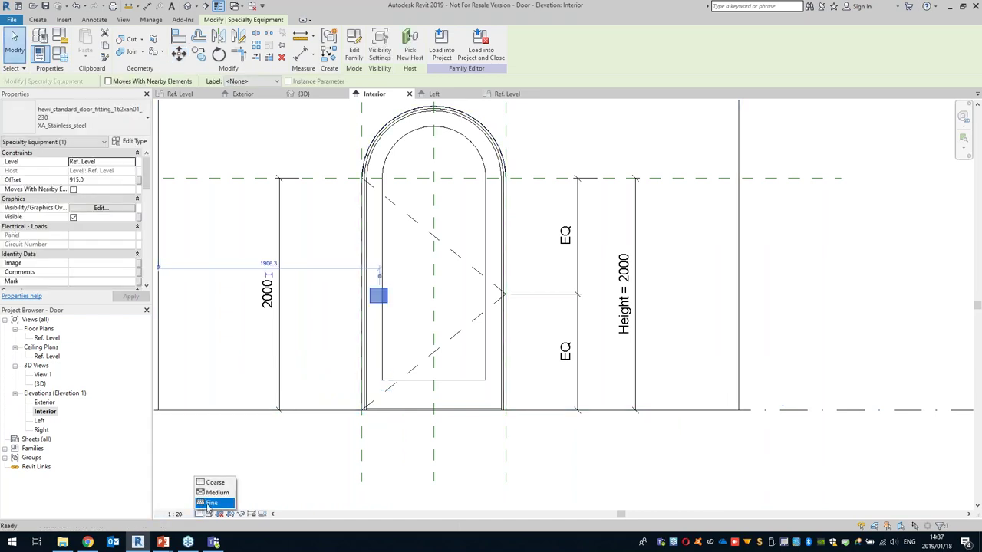
pyautogui.click(246, 481)
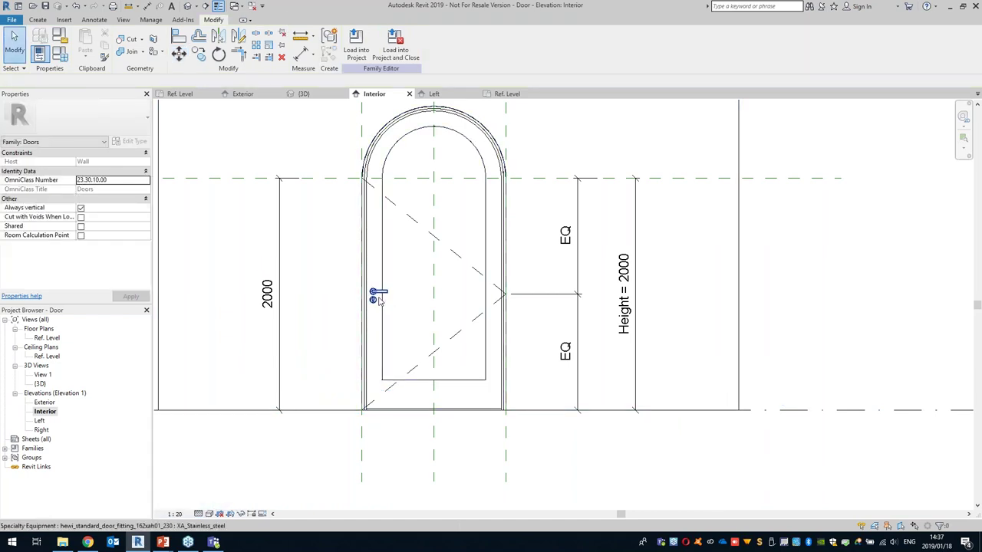
pyautogui.scroll(2, 377, 300)
# - Align the handle's rosette reference with the interior face of the door leaf in the Ref. Level plan and lock the alignment
pyautogui.click(46, 339)
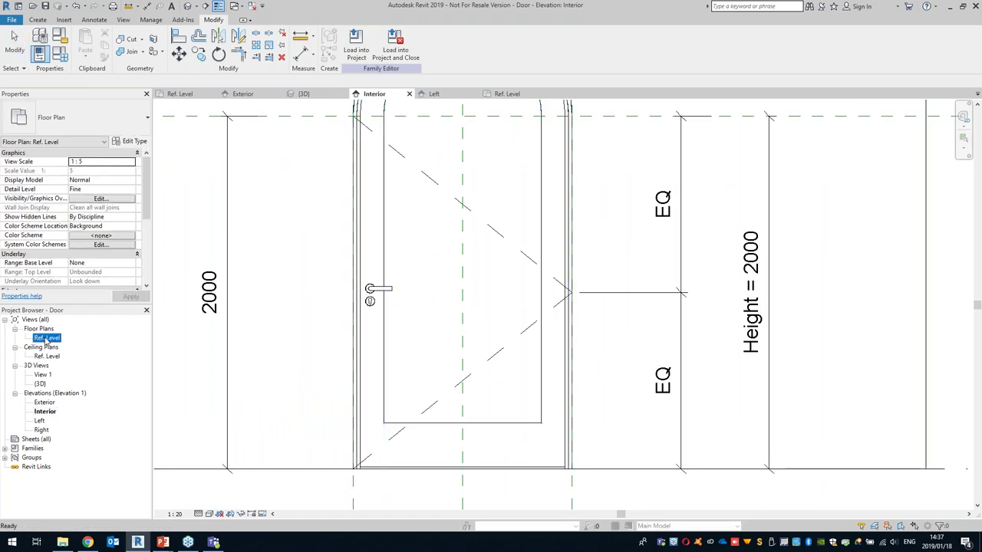
pyautogui.doubleClick(46, 338)
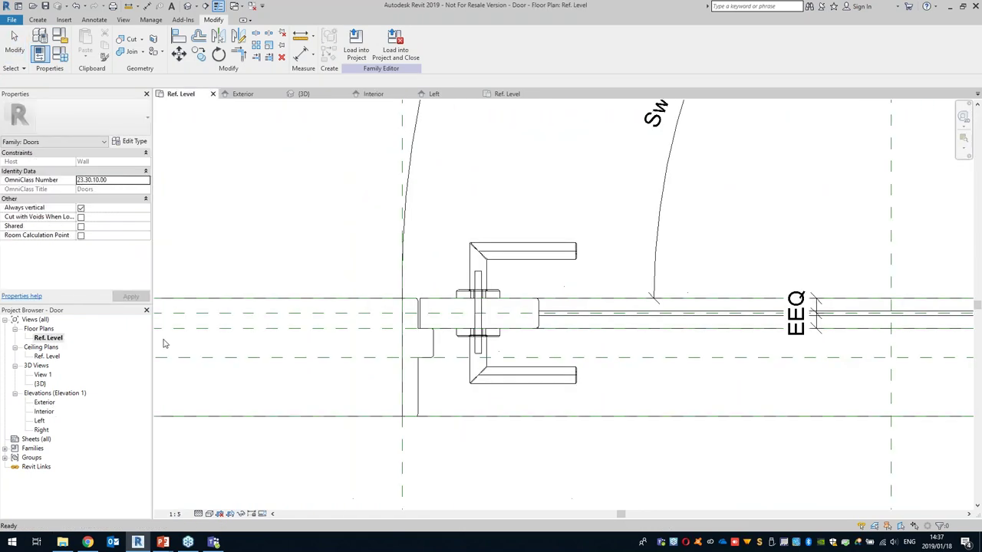
pyautogui.scroll(4, 493, 340)
pyautogui.moveTo(474, 337); pyautogui.dragTo(432, 318, button='middle')
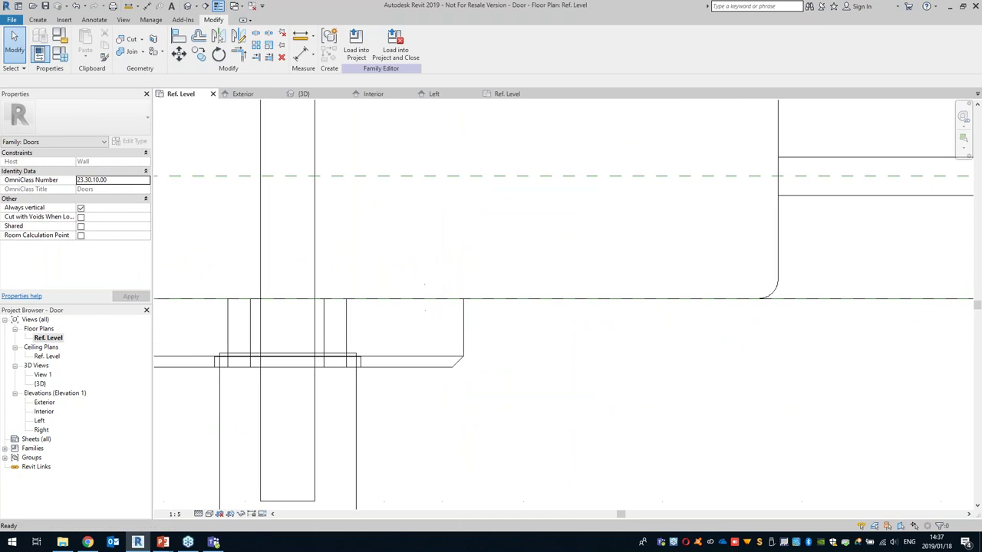
pyautogui.click(464, 315)
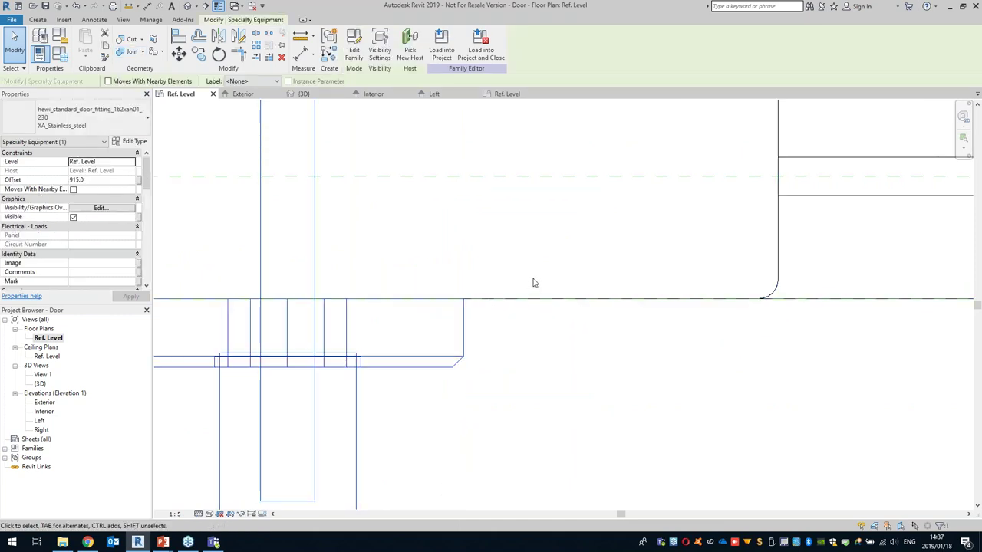
pyautogui.click(178, 39)
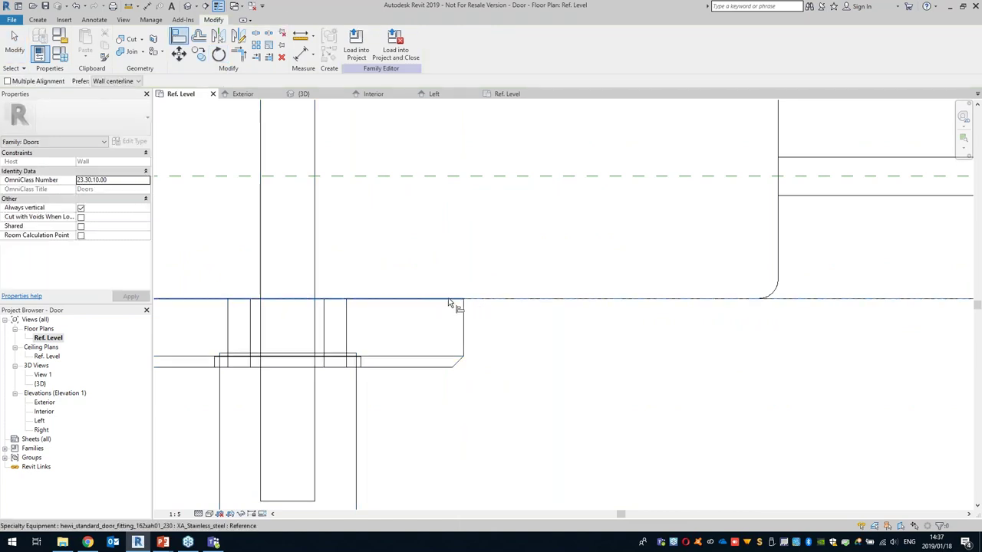
pyautogui.moveTo(497, 310); pyautogui.dragTo(580, 315, button='middle')
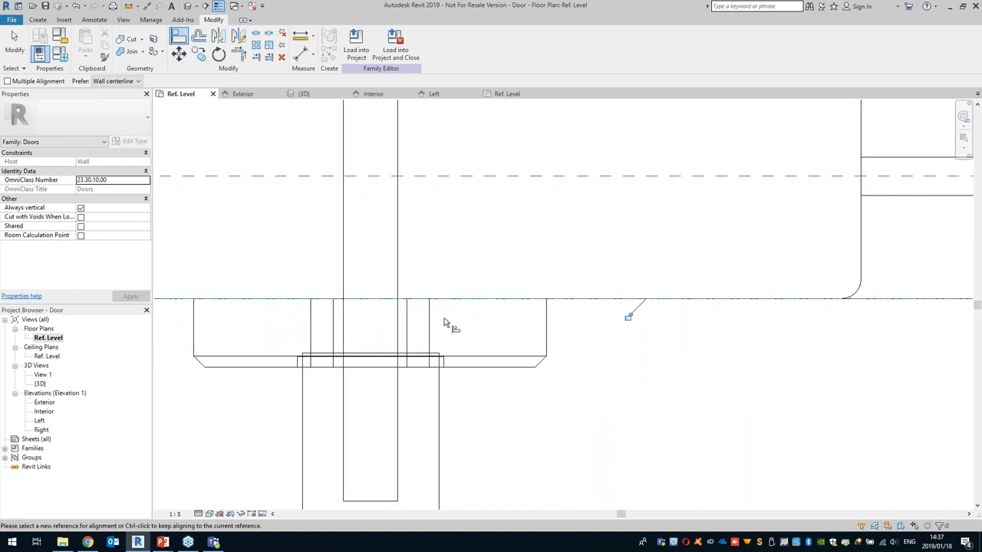
pyautogui.click(625, 318)
pyautogui.scroll(-4, 479, 329)
pyautogui.moveTo(456, 289); pyautogui.dragTo(420, 346, button='middle')
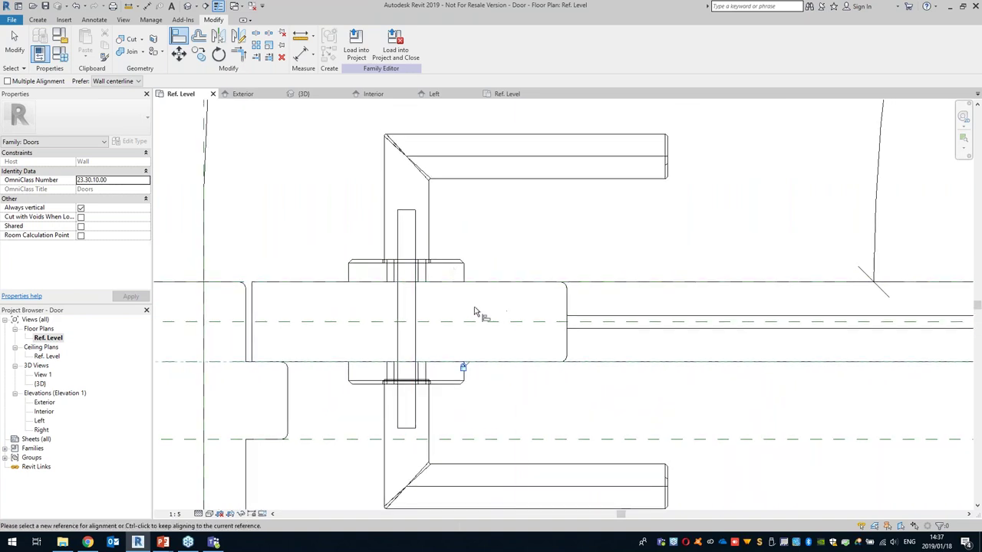
# - Check the handle's fit against both faces of the door leaf in the Ref. Level plan
pyautogui.scroll(-1, 467, 329)
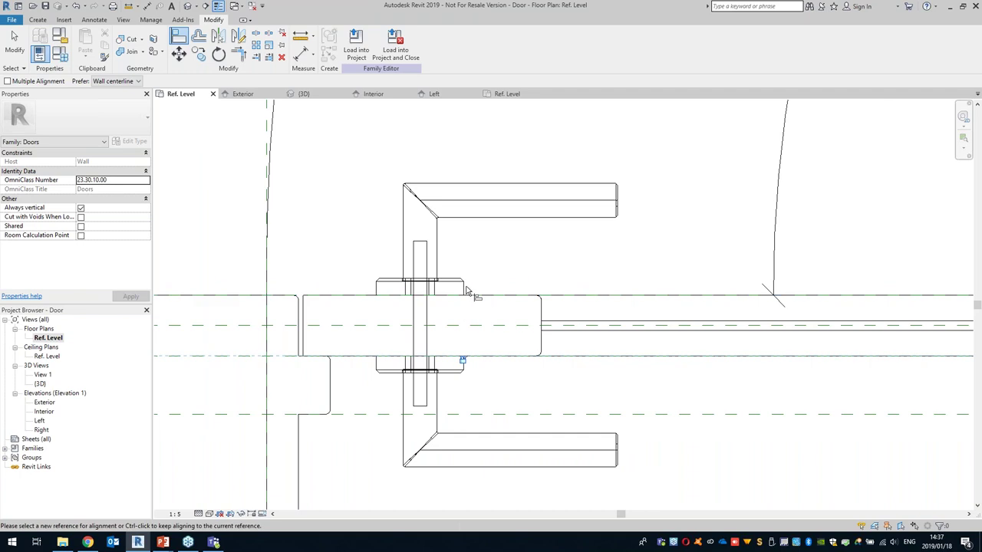
pyautogui.scroll(-2, 474, 257)
pyautogui.scroll(-1, 408, 278)
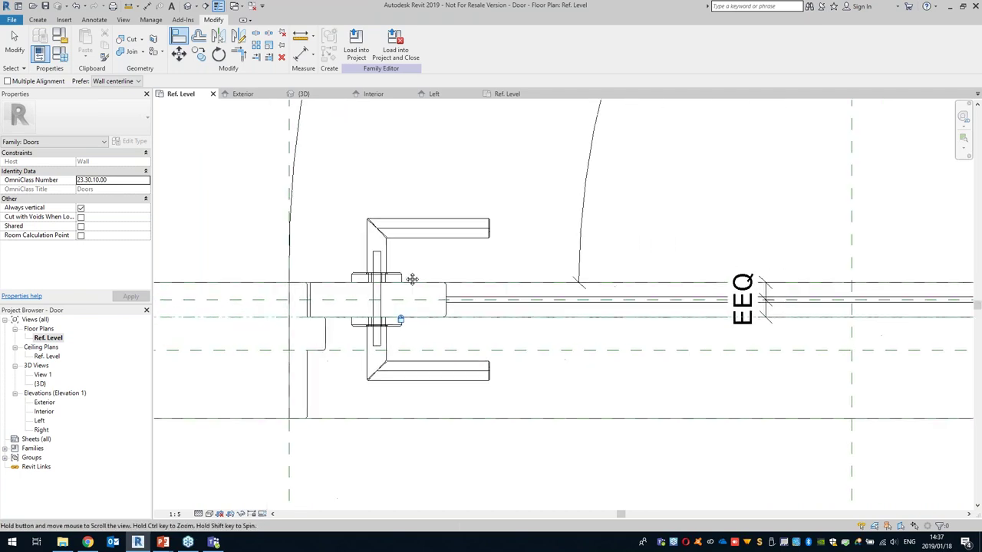
pyautogui.moveTo(422, 287); pyautogui.dragTo(417, 289, button='middle')
pyautogui.scroll(2, 412, 292)
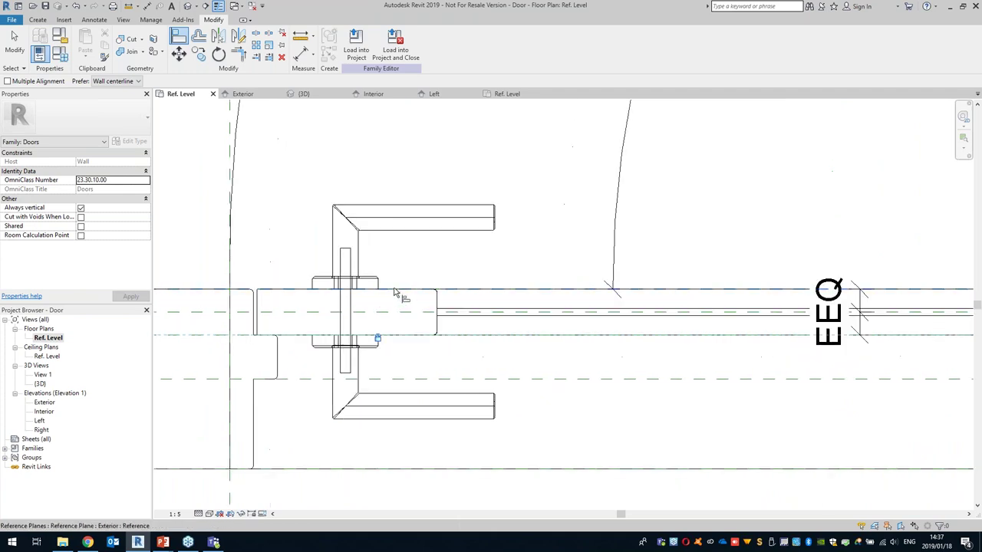
pyautogui.click(408, 291)
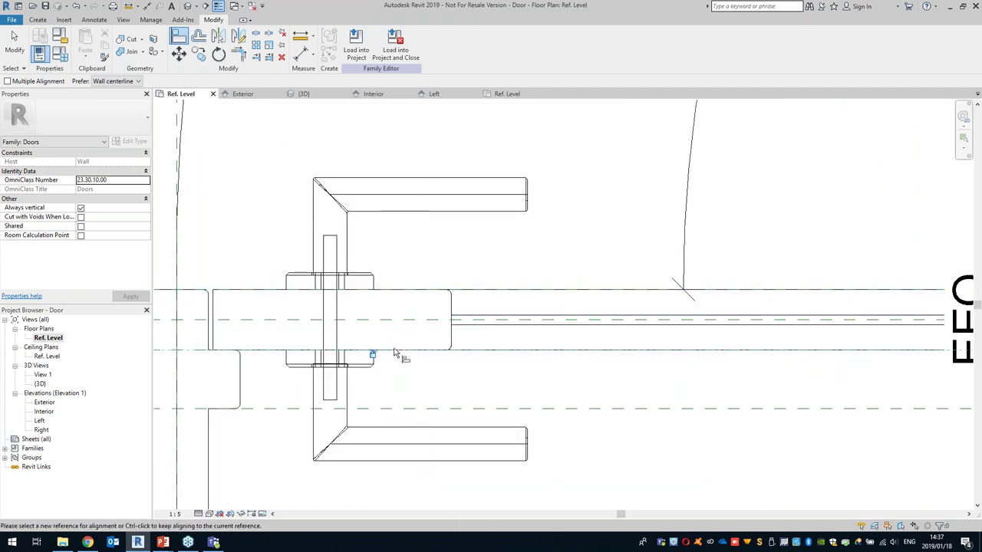
pyautogui.scroll(-4, 386, 280)
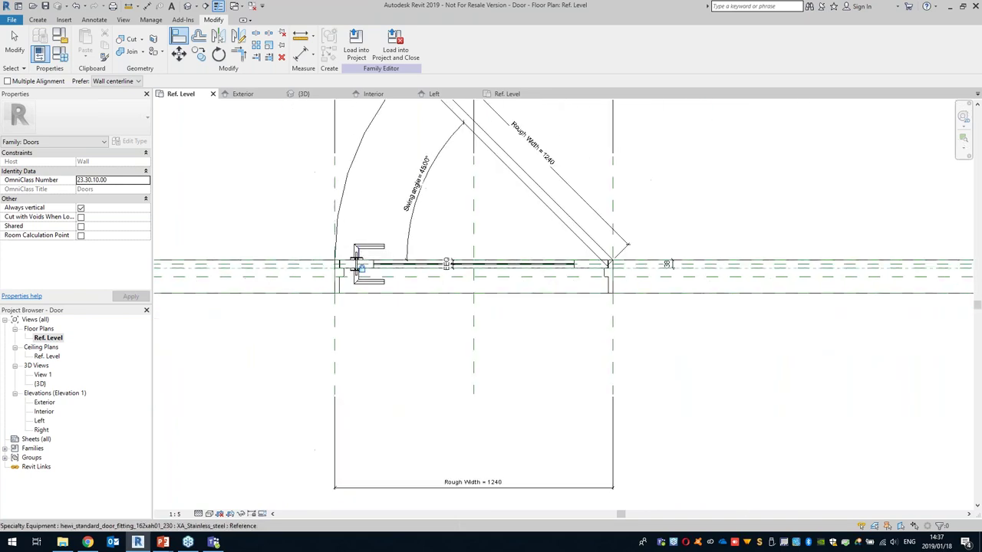
pyautogui.moveTo(357, 264); pyautogui.dragTo(328, 293, button='middle')
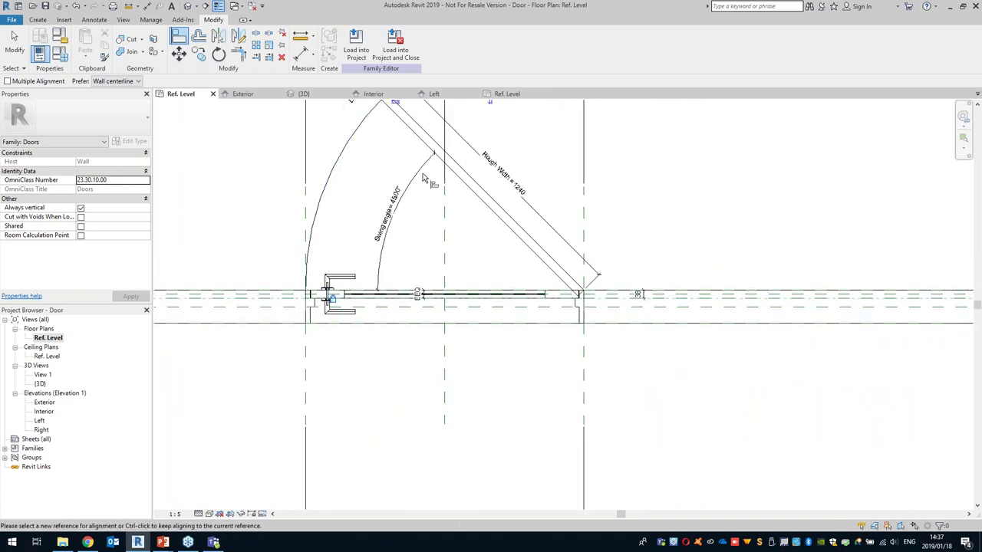
# - Close the HEWI handle family's plan view and create a new project from the Architectural Template
pyautogui.click(543, 93)
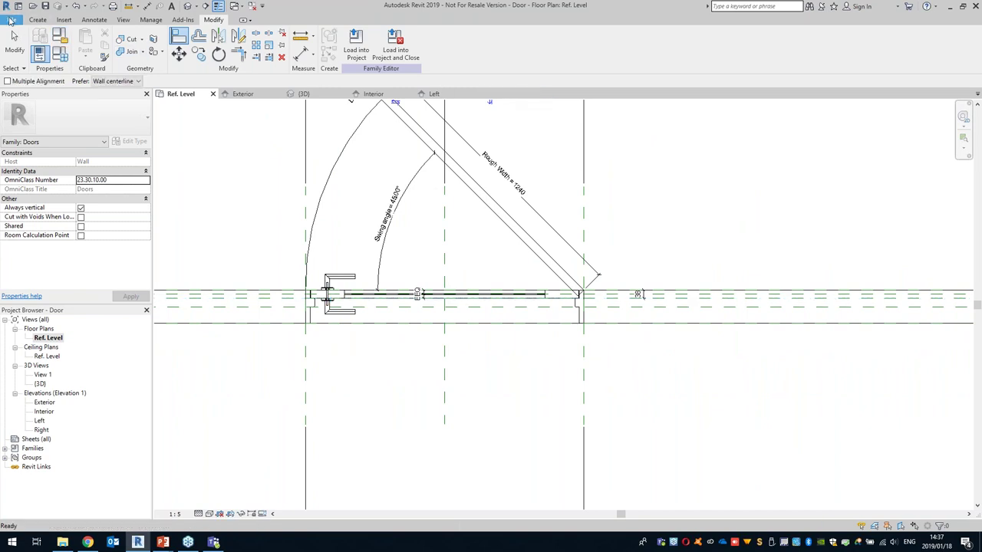
pyautogui.click(10, 21)
pyautogui.moveTo(54, 60)
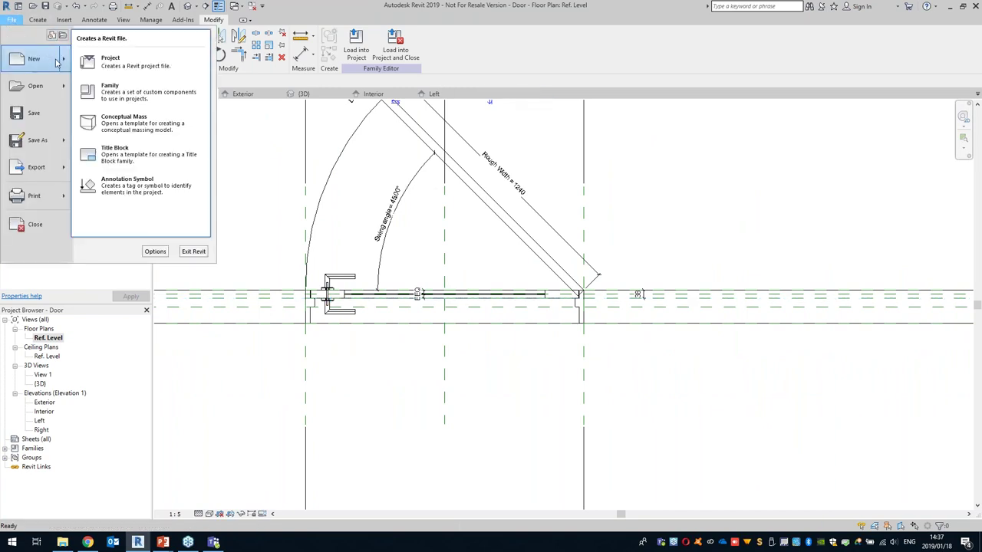
pyautogui.click(118, 70)
pyautogui.click(460, 249)
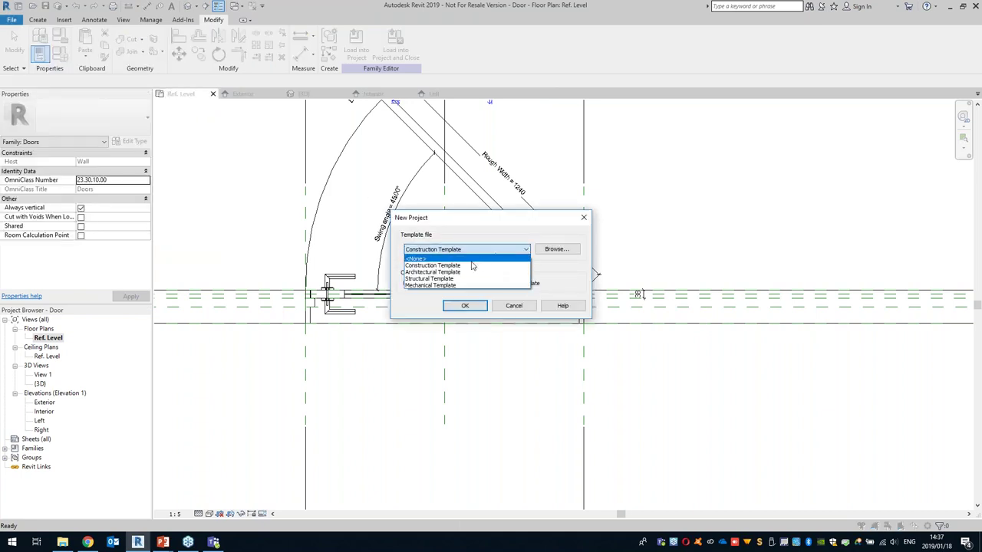
pyautogui.click(451, 272)
pyautogui.click(465, 305)
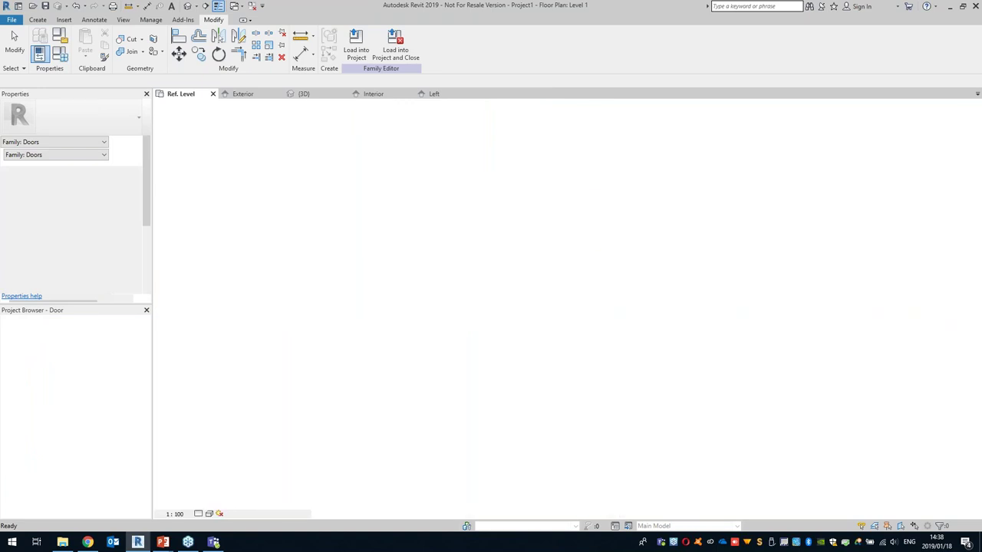
# - Draw a horizontal Generic - 200mm wall about 3000 mm long in the Level 1 floor plan
pyautogui.click(43, 38)
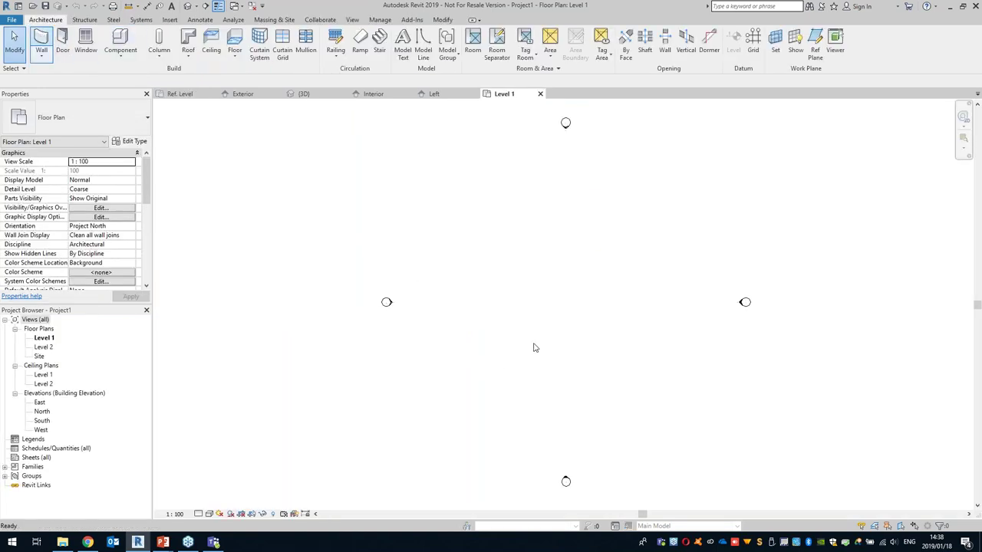
pyautogui.click(498, 283)
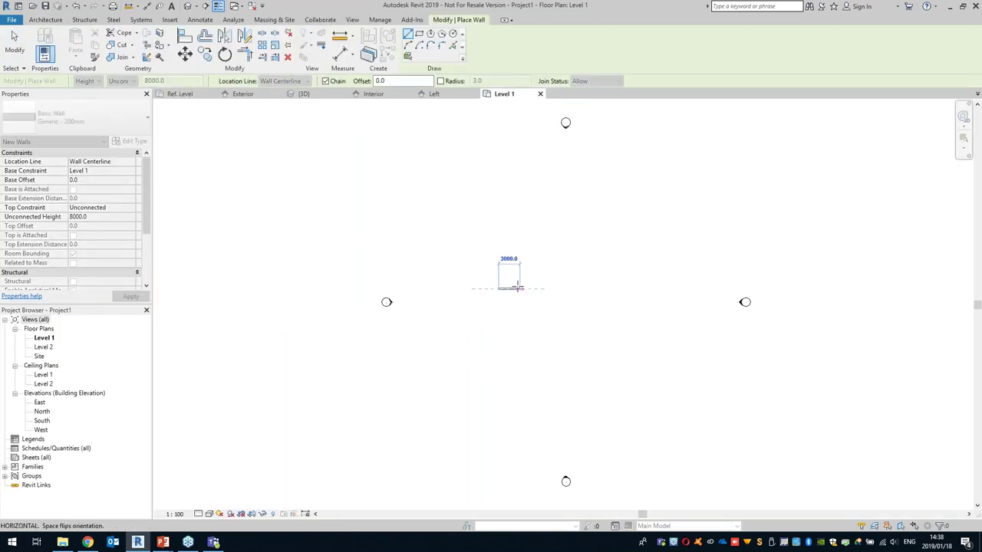
pyautogui.scroll(2, 527, 288)
pyautogui.press('Escape')
pyautogui.scroll(2, 445, 270)
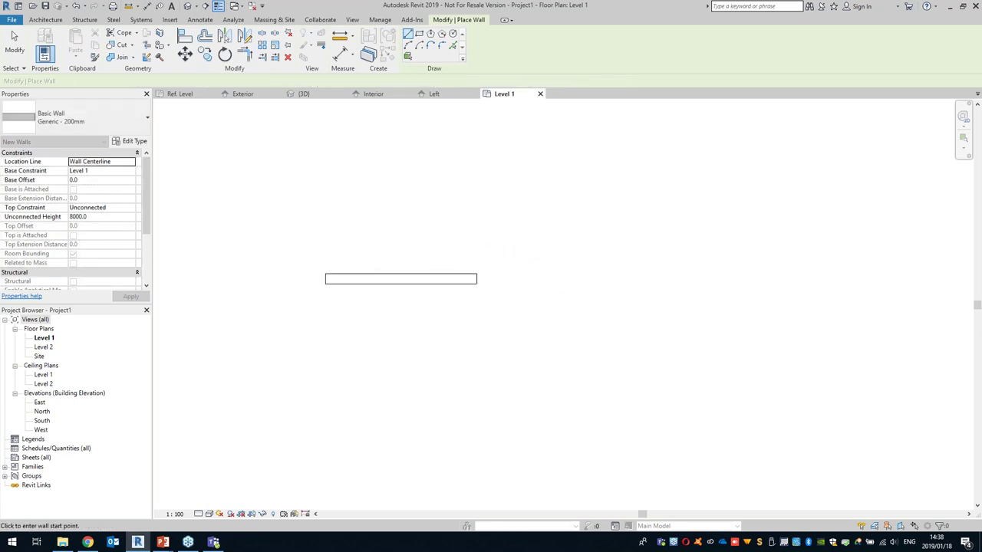
# - Load the door family into the project and place the door at the middle of the Level 1 wall
pyautogui.moveTo(445, 271); pyautogui.dragTo(514, 297, button='middle')
pyautogui.click(179, 94)
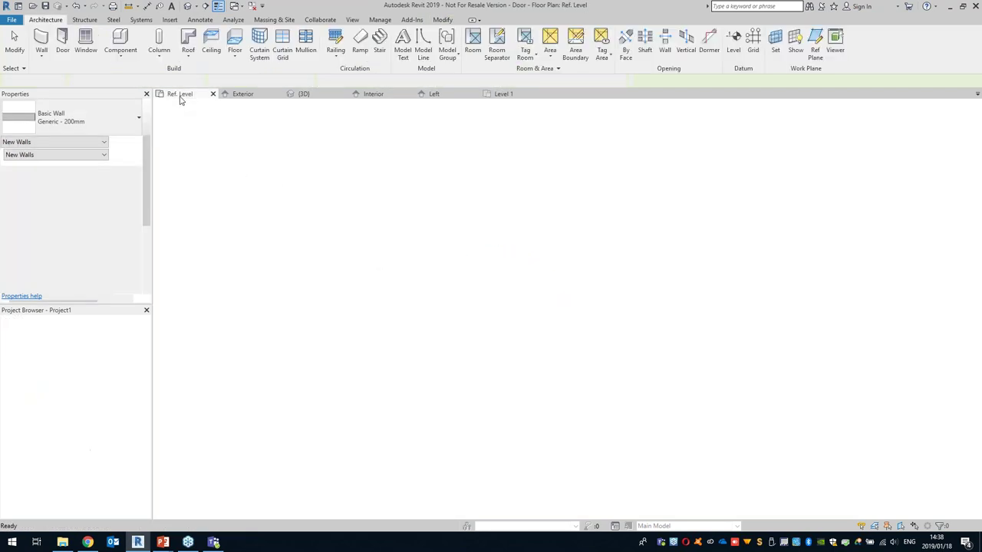
pyautogui.click(358, 50)
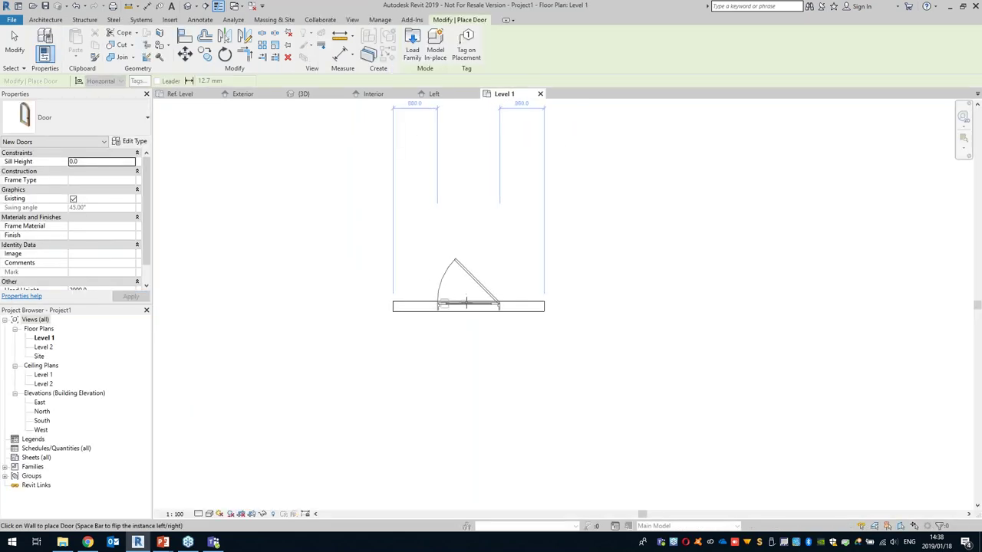
pyautogui.click(468, 304)
pyautogui.scroll(3, 466, 364)
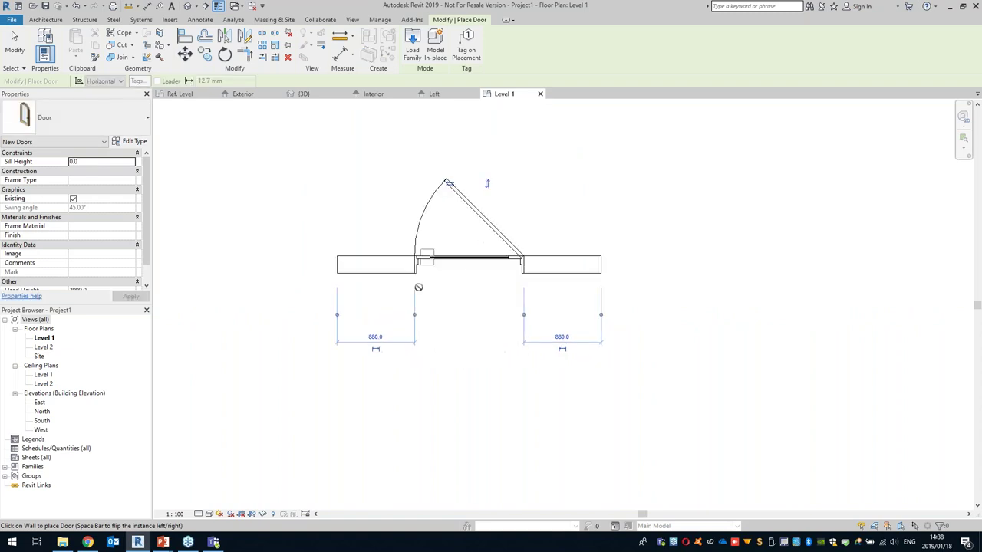
# - Show the placed door in the project's 3D view with a coloured visual style
pyautogui.moveTo(524, 319)
pyautogui.keyDown('shift'); pyautogui.mouseDown(button='middle')
pyautogui.moveTo(533, 279)
pyautogui.moveTo(524, 304)
pyautogui.mouseUp(button='middle'); pyautogui.keyUp('shift')
pyautogui.scroll(3, 524, 304)
pyautogui.scroll(2, 524, 305)
pyautogui.keyDown('shift'); pyautogui.moveTo(390, 364); pyautogui.dragTo(575, 337, button='middle'); pyautogui.keyUp('shift')
pyautogui.press('Escape')
pyautogui.press('Escape')
pyautogui.click(209, 514)
pyautogui.click(246, 492)
pyautogui.moveTo(349, 421); pyautogui.dragTo(553, 314, button='middle')
pyautogui.scroll(3, 658, 277)
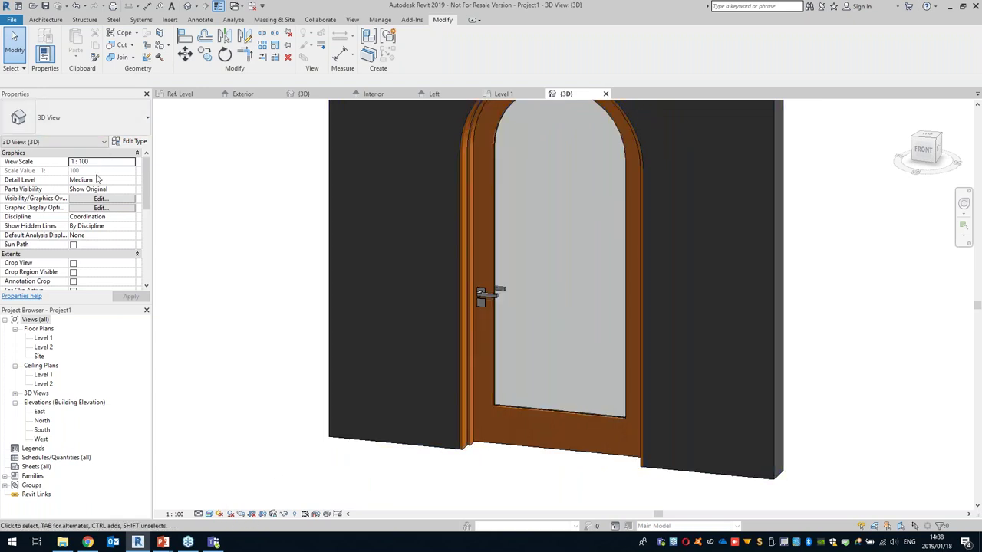
# - Test the door's Existing parameter in the Level 1 plan by switching it off and on again
pyautogui.click(525, 93)
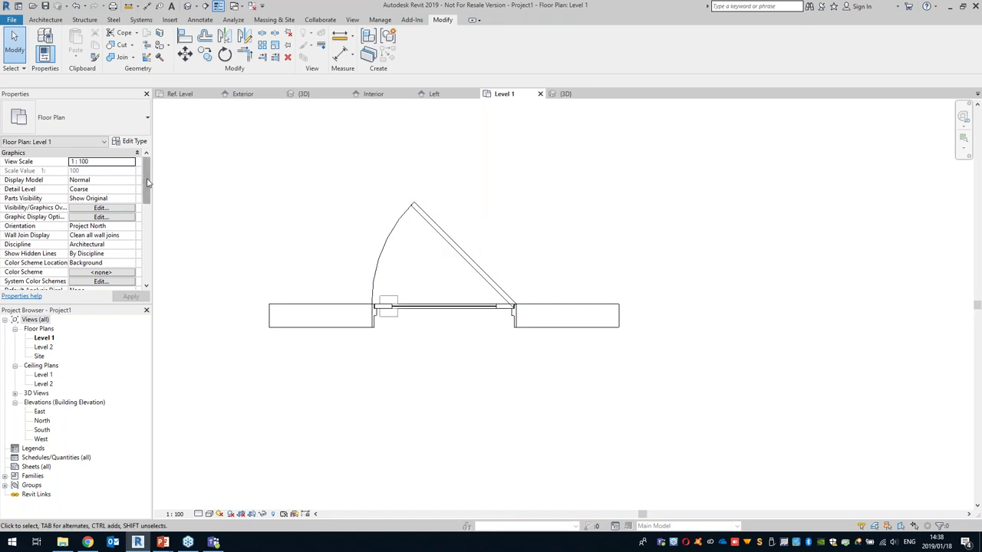
pyautogui.scroll(-7, 148, 182)
pyautogui.click(444, 308)
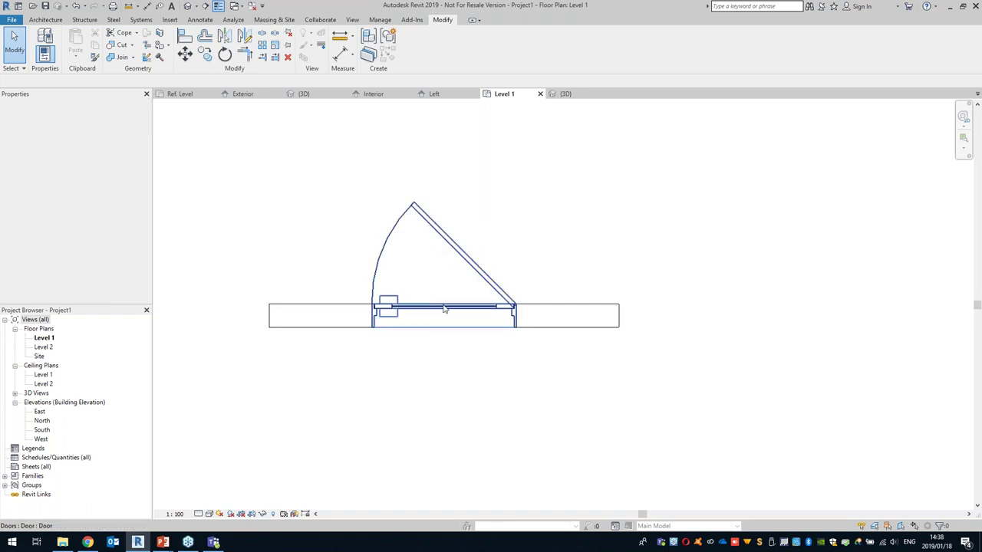
pyautogui.click(74, 189)
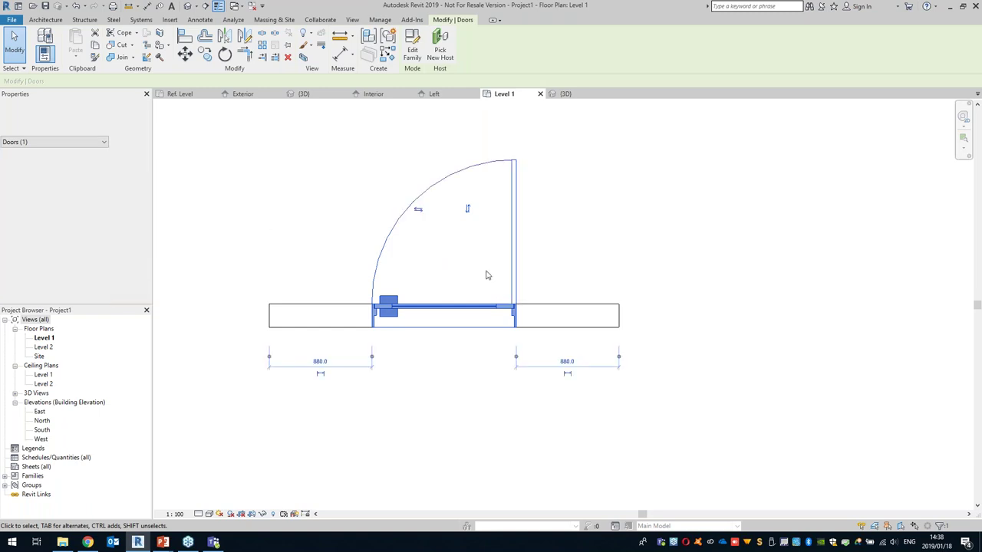
pyautogui.click(73, 190)
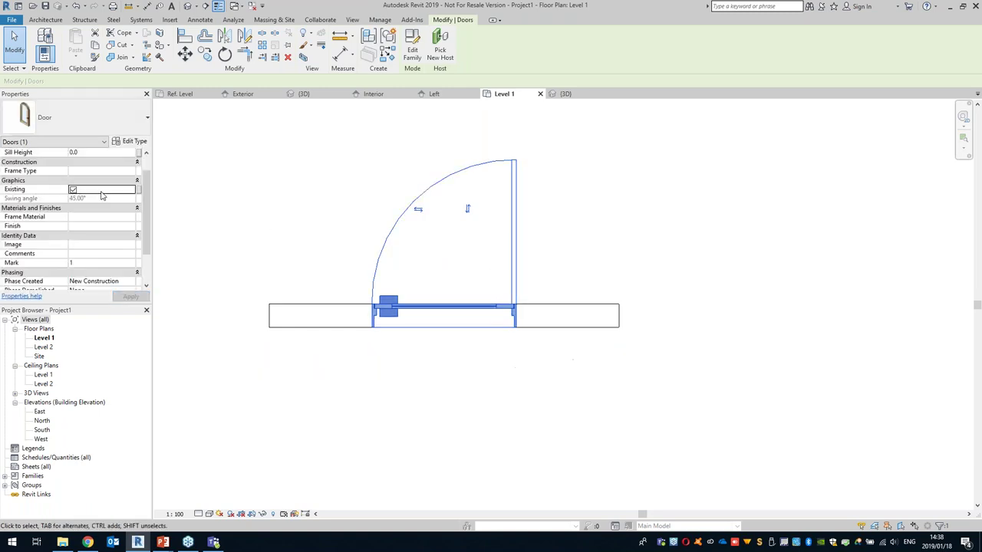
# - Change the host wall's type to Generic - 300mm and check how the door frame fits its thickness
pyautogui.click(570, 313)
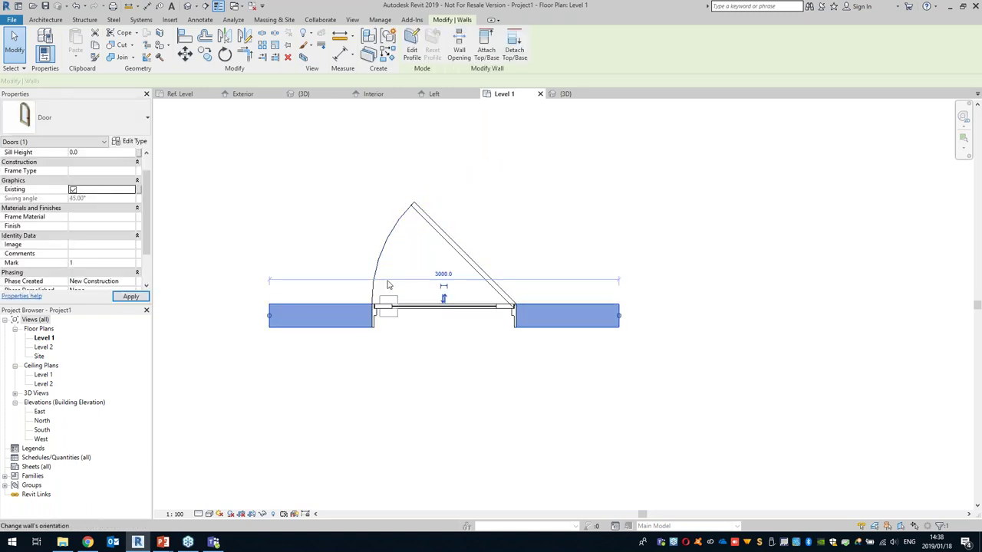
pyautogui.click(91, 123)
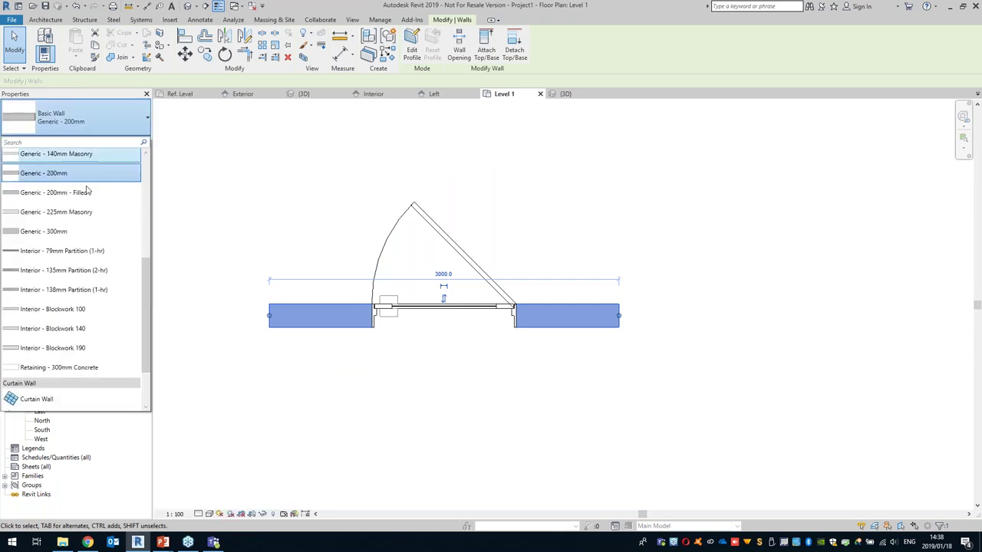
pyautogui.click(83, 231)
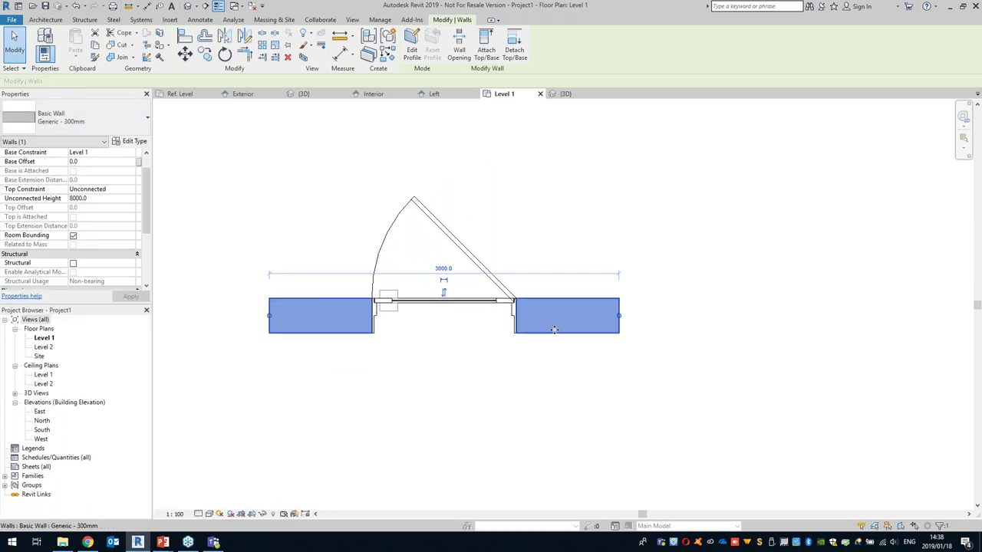
pyautogui.scroll(2, 368, 320)
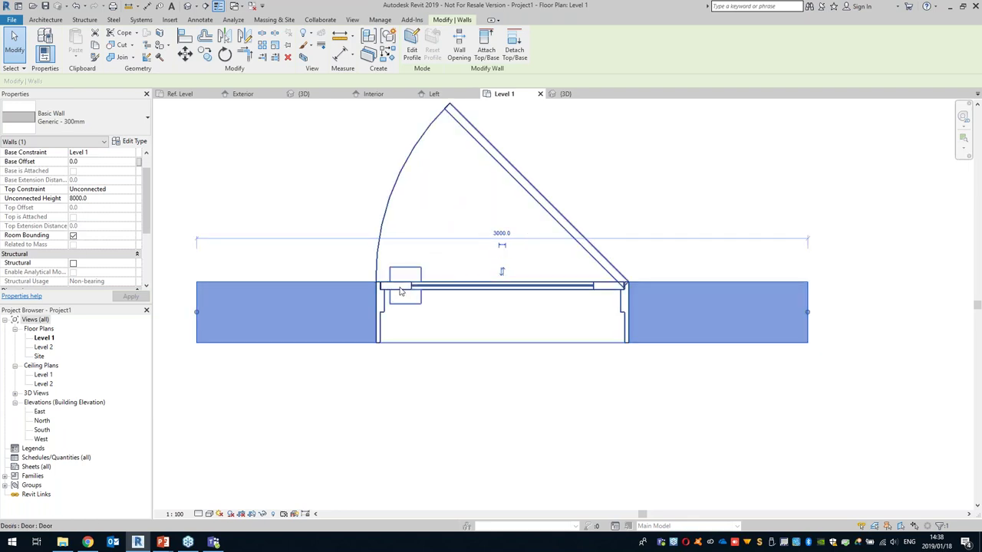
pyautogui.scroll(1, 405, 290)
pyautogui.scroll(-3, 405, 287)
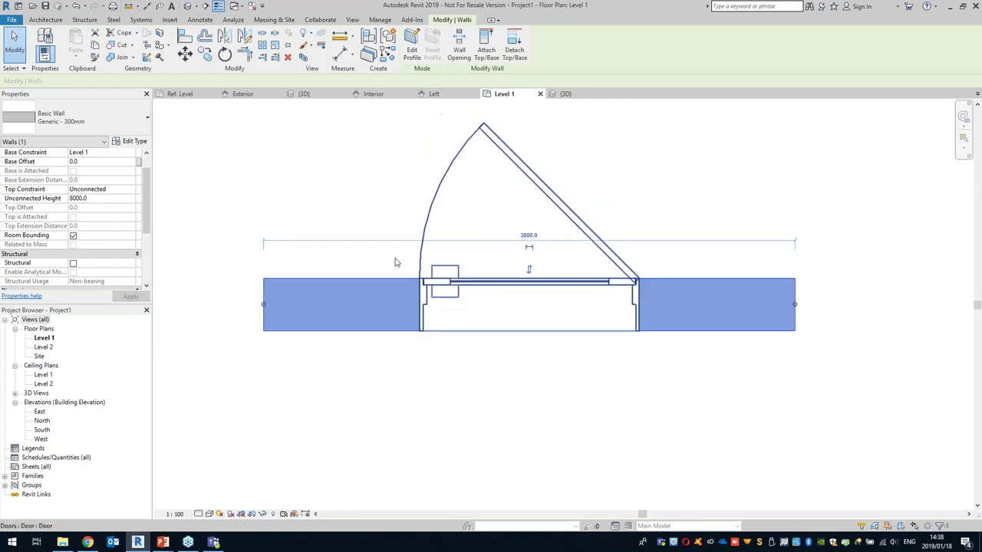
# - Try the Interior - 135mm Partition (2-hr) type on the host wall, and return the wall to Generic - 200mm
pyautogui.click(91, 131)
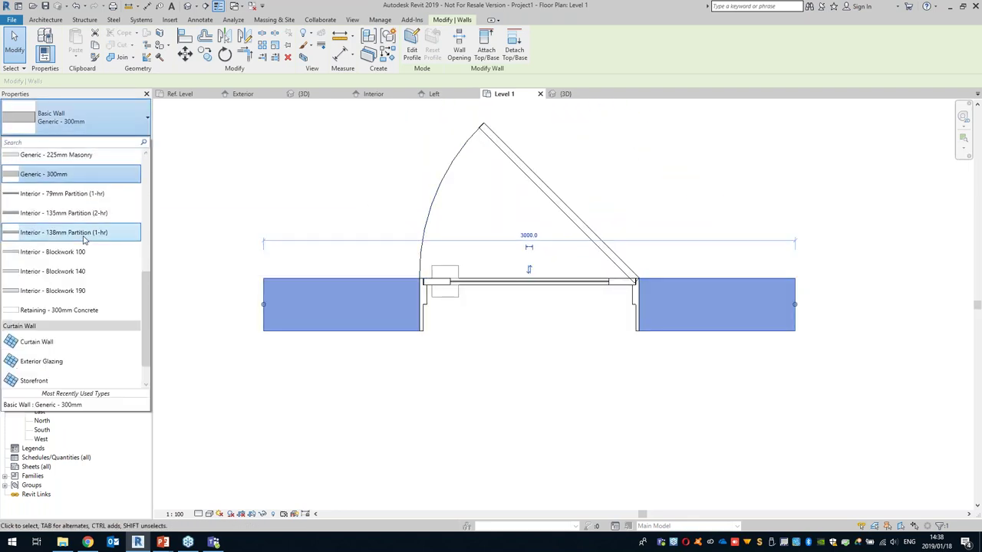
pyautogui.click(90, 214)
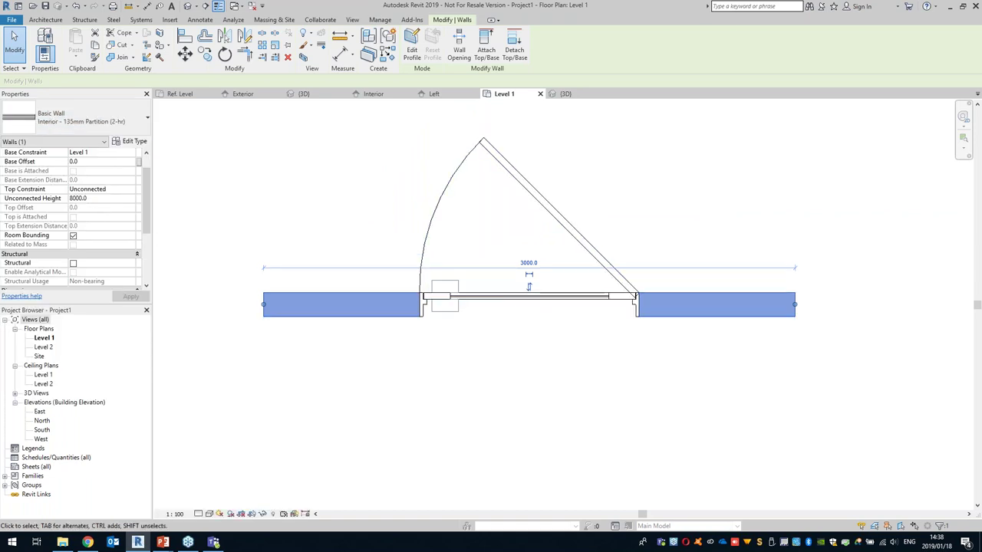
pyautogui.click(85, 131)
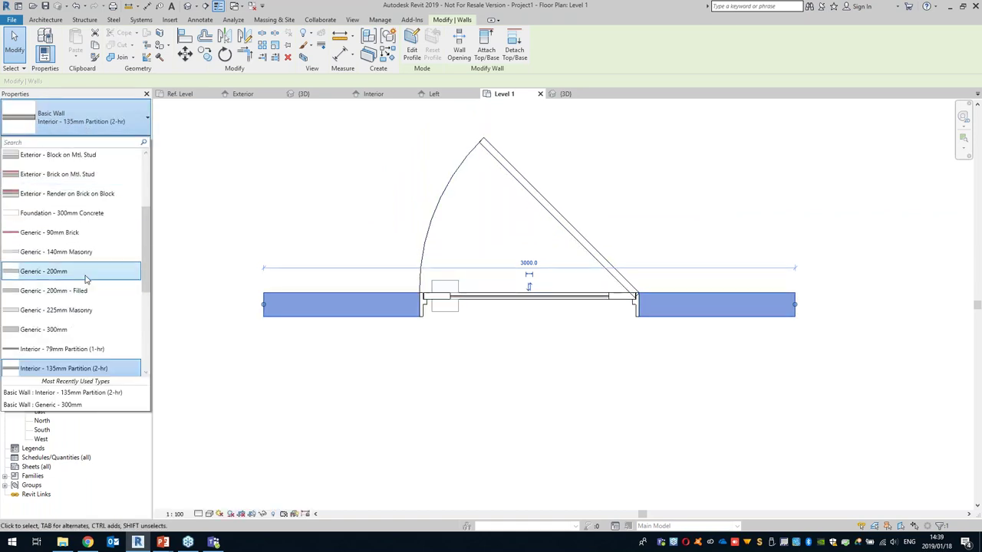
pyautogui.click(87, 273)
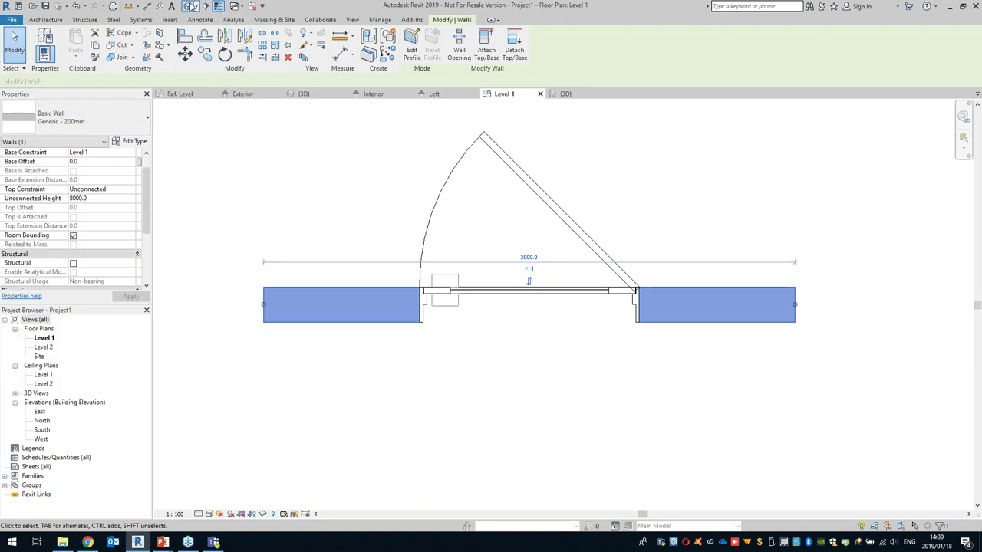
# - Set the project's 3D view to Fine detail level and inspect the arched door and its handle in the wall
pyautogui.click(192, 7)
pyautogui.press('Escape')
pyautogui.click(198, 514)
pyautogui.click(215, 506)
pyautogui.scroll(3, 517, 293)
pyautogui.keyDown('shift'); pyautogui.moveTo(521, 300); pyautogui.dragTo(561, 209, button='middle'); pyautogui.keyUp('shift')
pyautogui.scroll(-2, 522, 307)
pyautogui.moveTo(578, 260); pyautogui.dragTo(486, 348, button='middle')
pyautogui.scroll(-1, 530, 354)
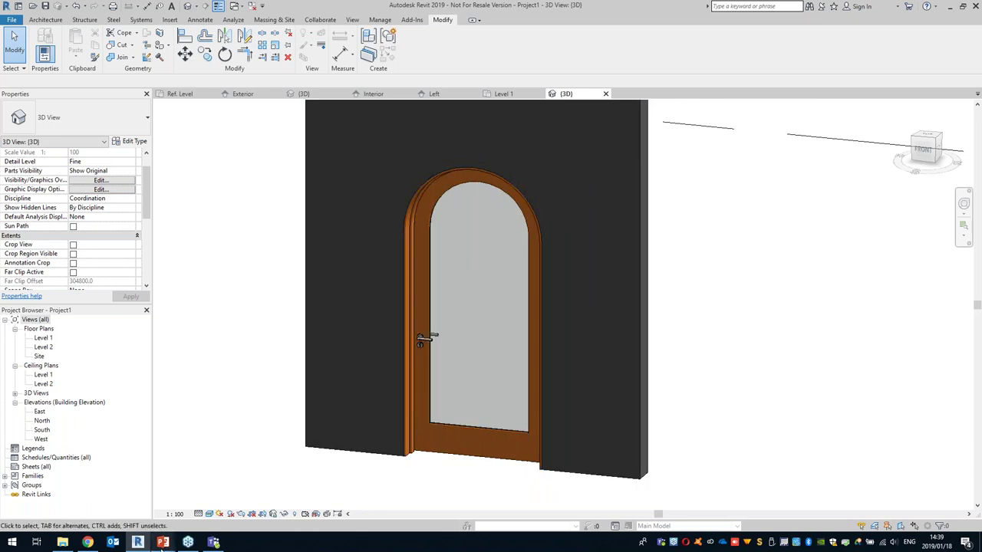
pyautogui.keyDown('shift'); pyautogui.moveTo(438, 421); pyautogui.dragTo(491, 423, button='middle'); pyautogui.keyUp('shift')
pyautogui.keyDown('shift'); pyautogui.moveTo(289, 443); pyautogui.dragTo(476, 322, button='middle'); pyautogui.keyUp('shift')
# - Switch to the PowerPoint slide show and advance through the Summary slides to the closing slide
pyautogui.moveTo(163, 543)
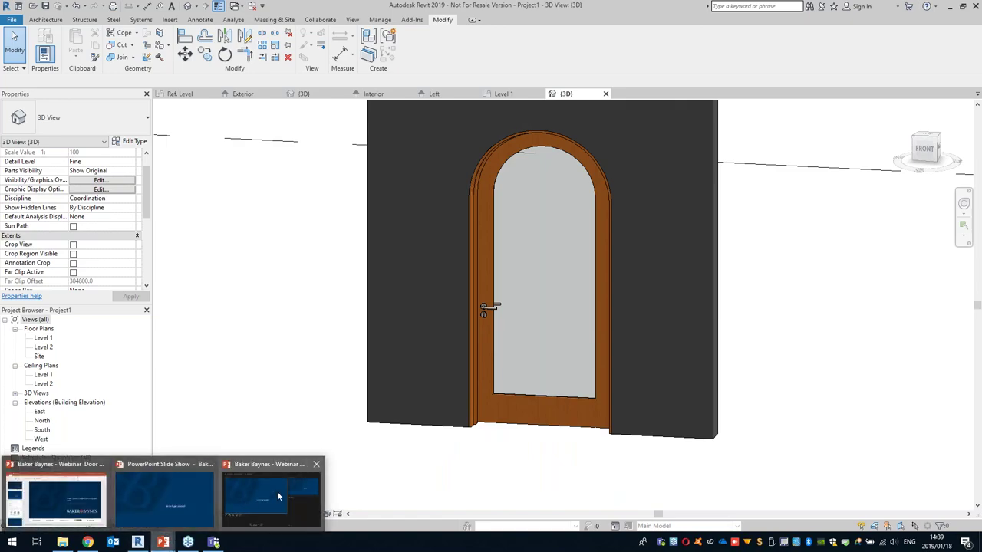
pyautogui.click(277, 491)
pyautogui.click(470, 317)
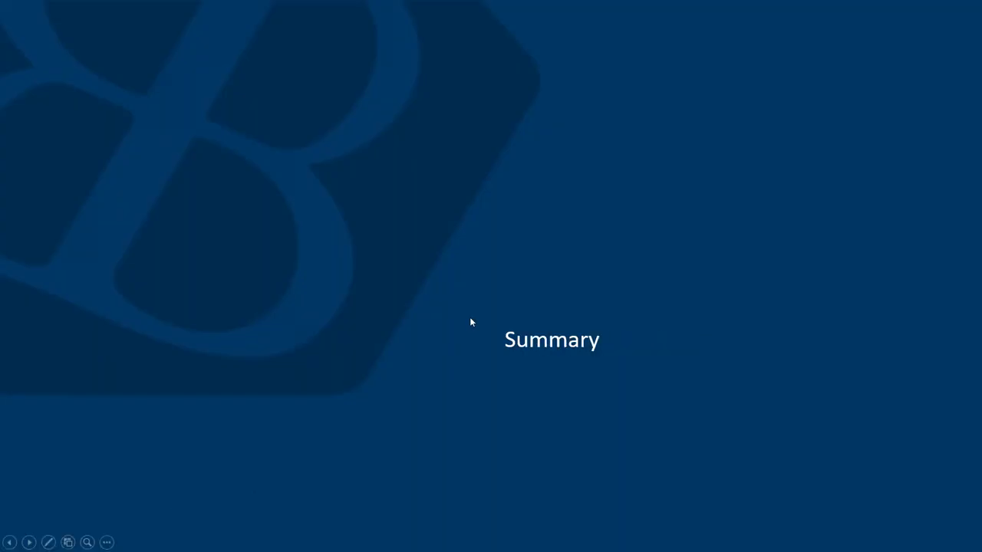
pyautogui.click(471, 322)
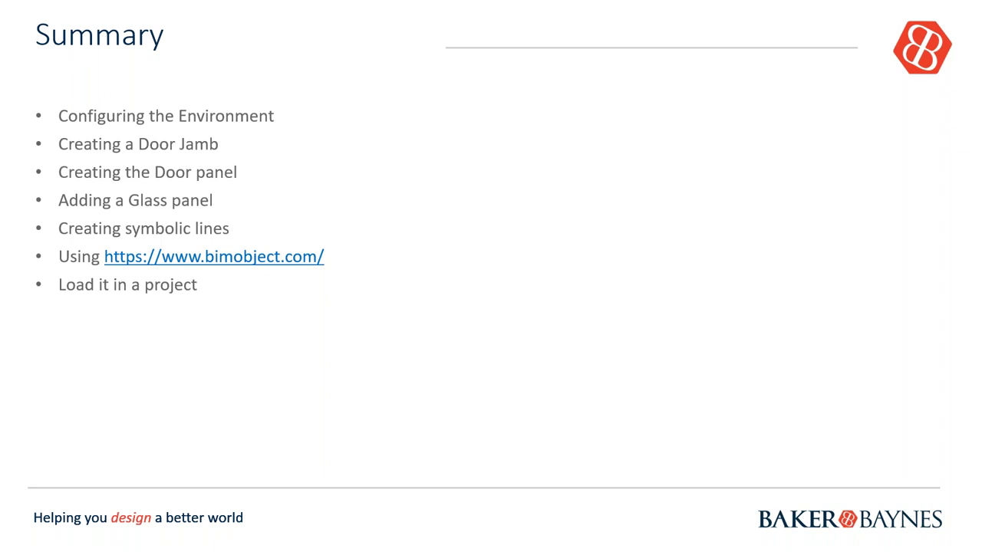
pyautogui.press('Right')
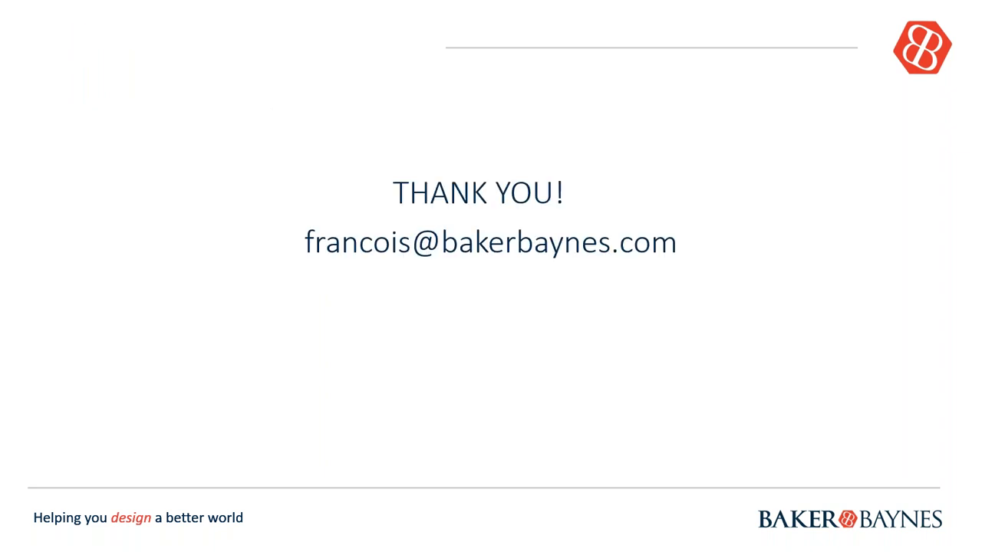